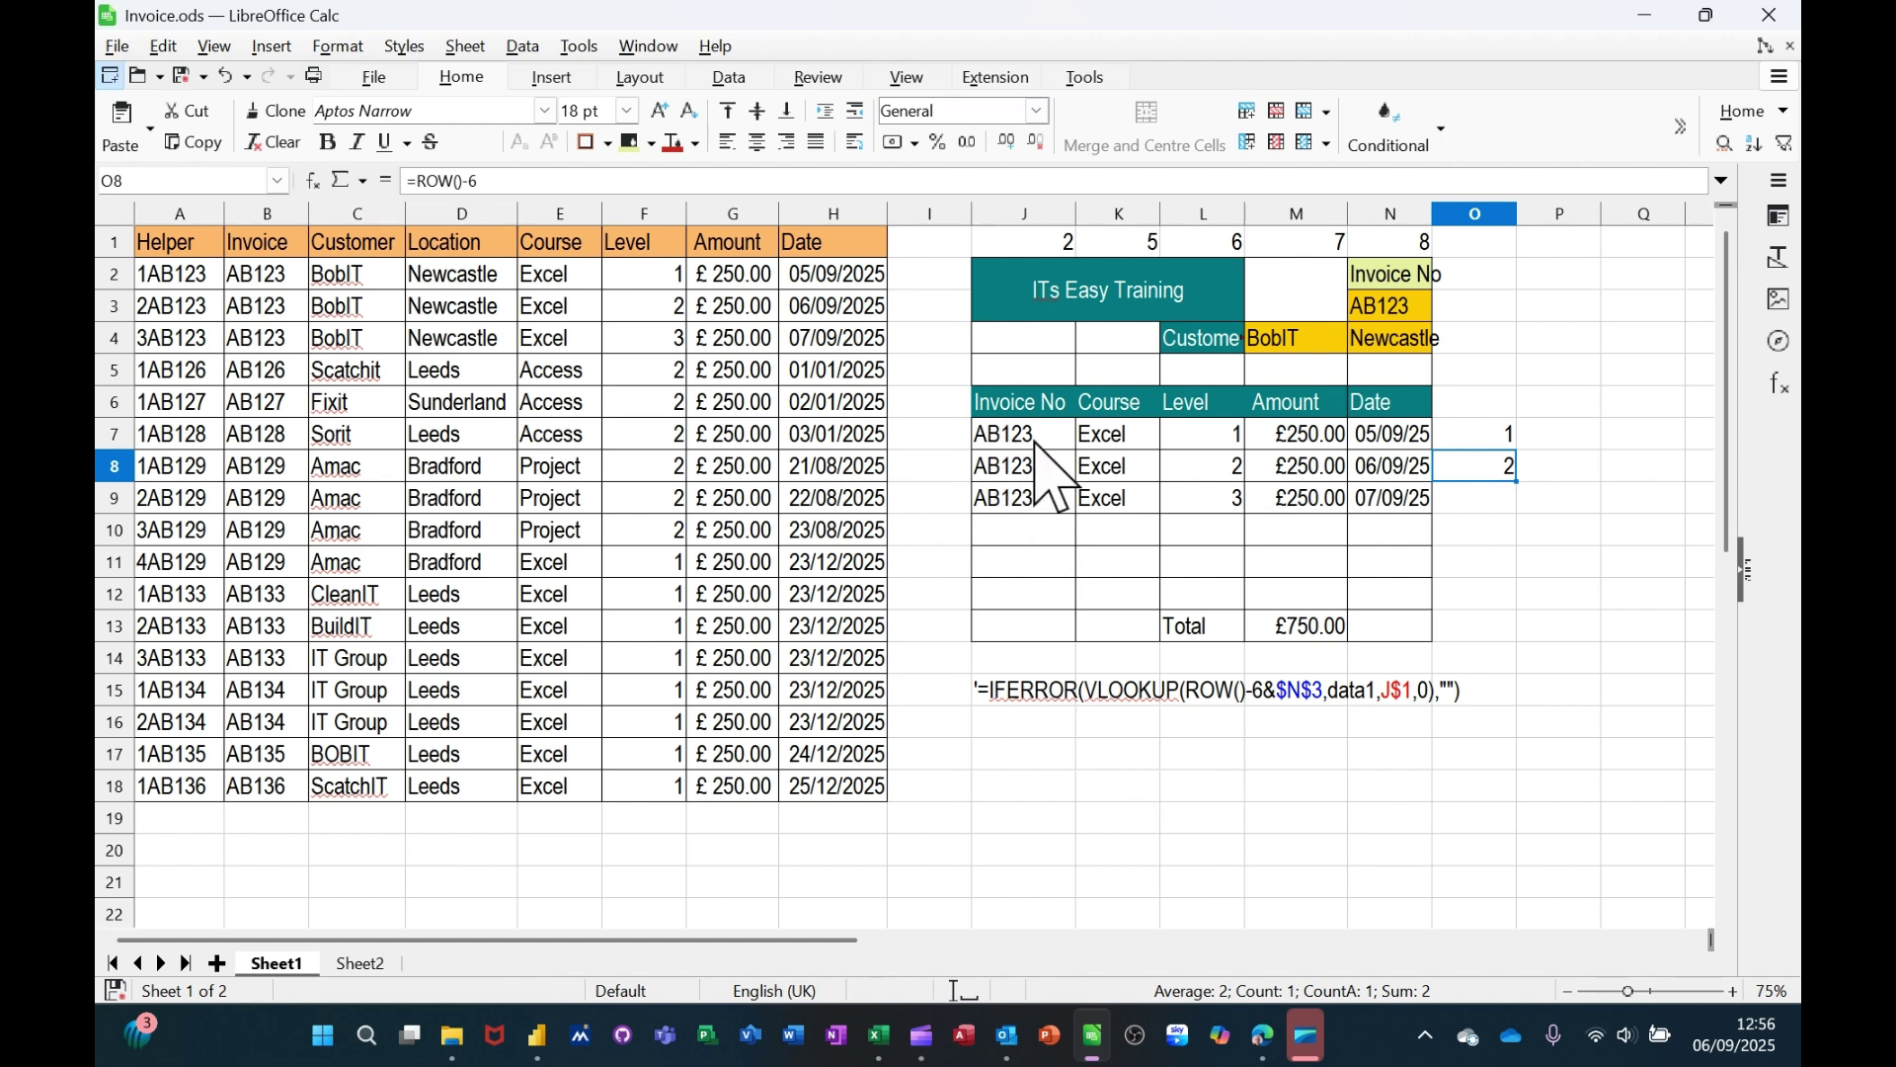
Step: Test the N3 invoice dropdown with AB129, then settle on invoice AB126
left_click(1397, 314)
left_click(1444, 308)
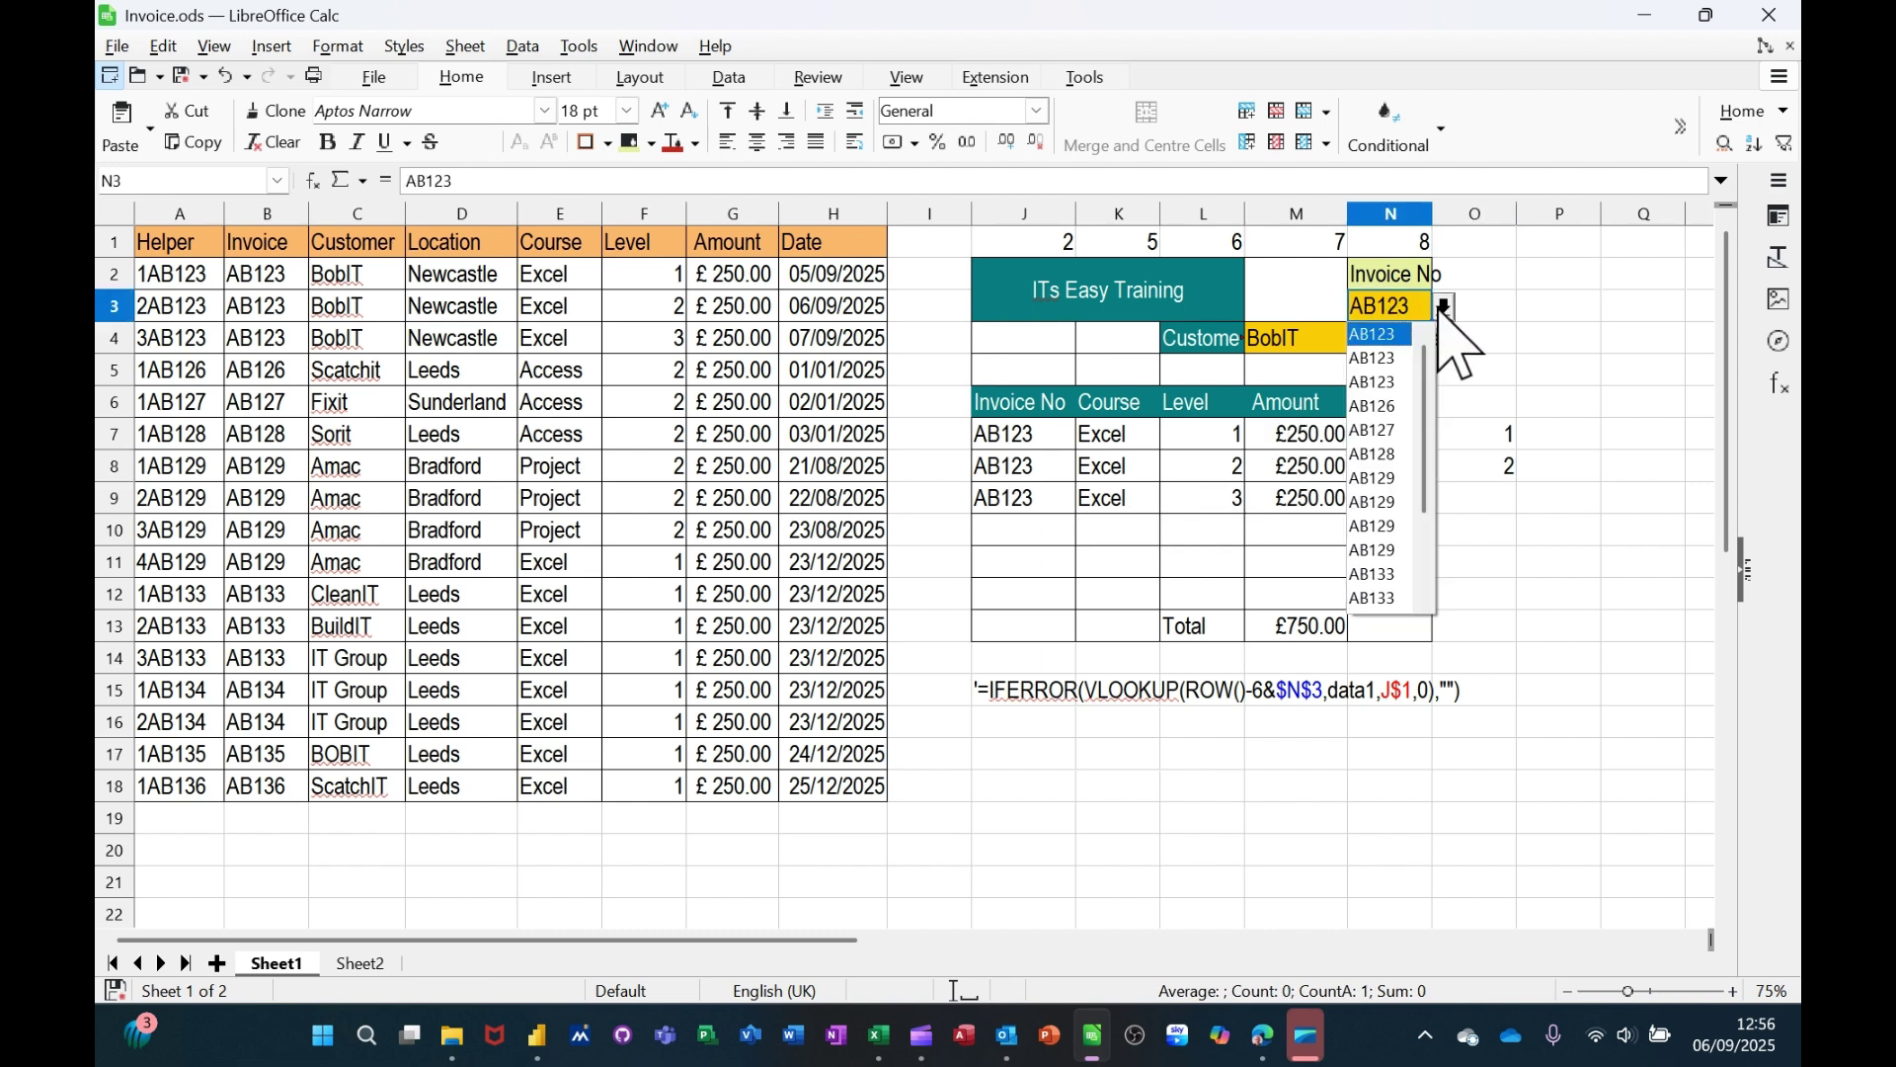
left_click(1382, 480)
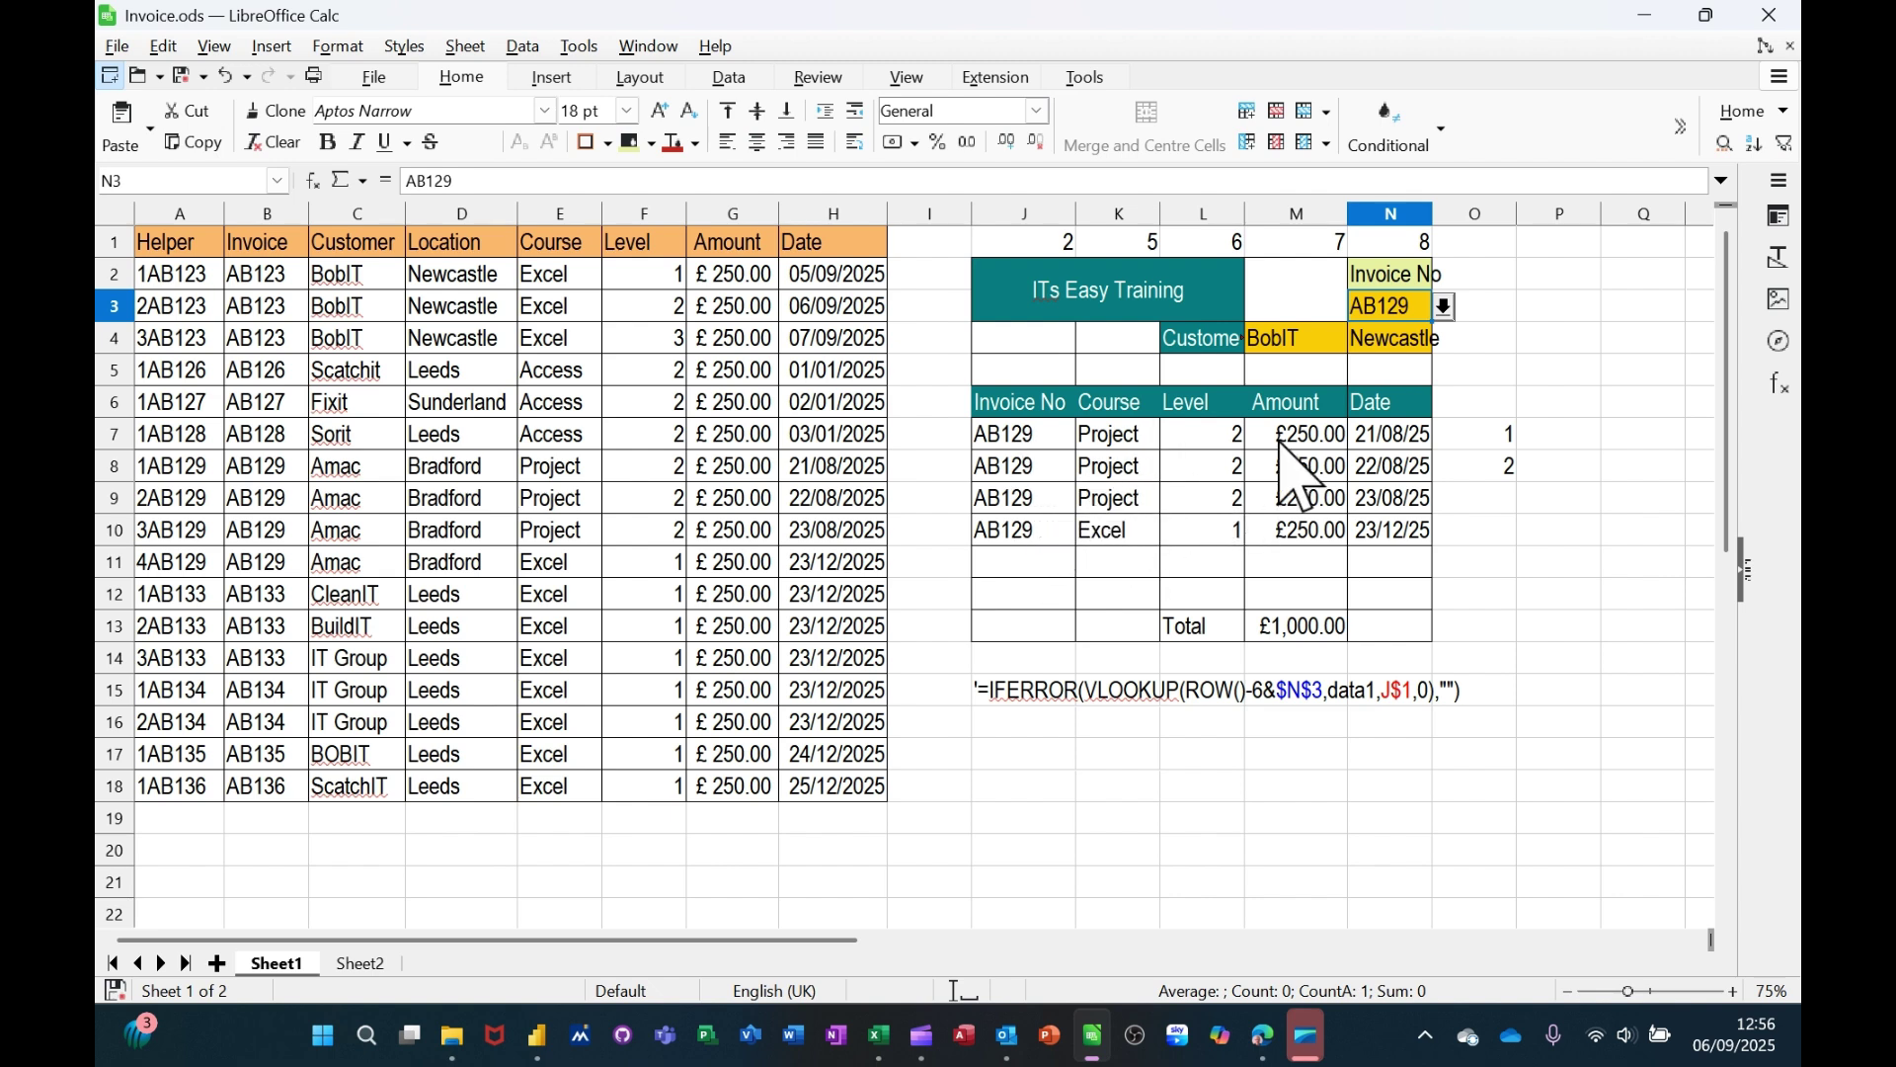
left_click(1444, 307)
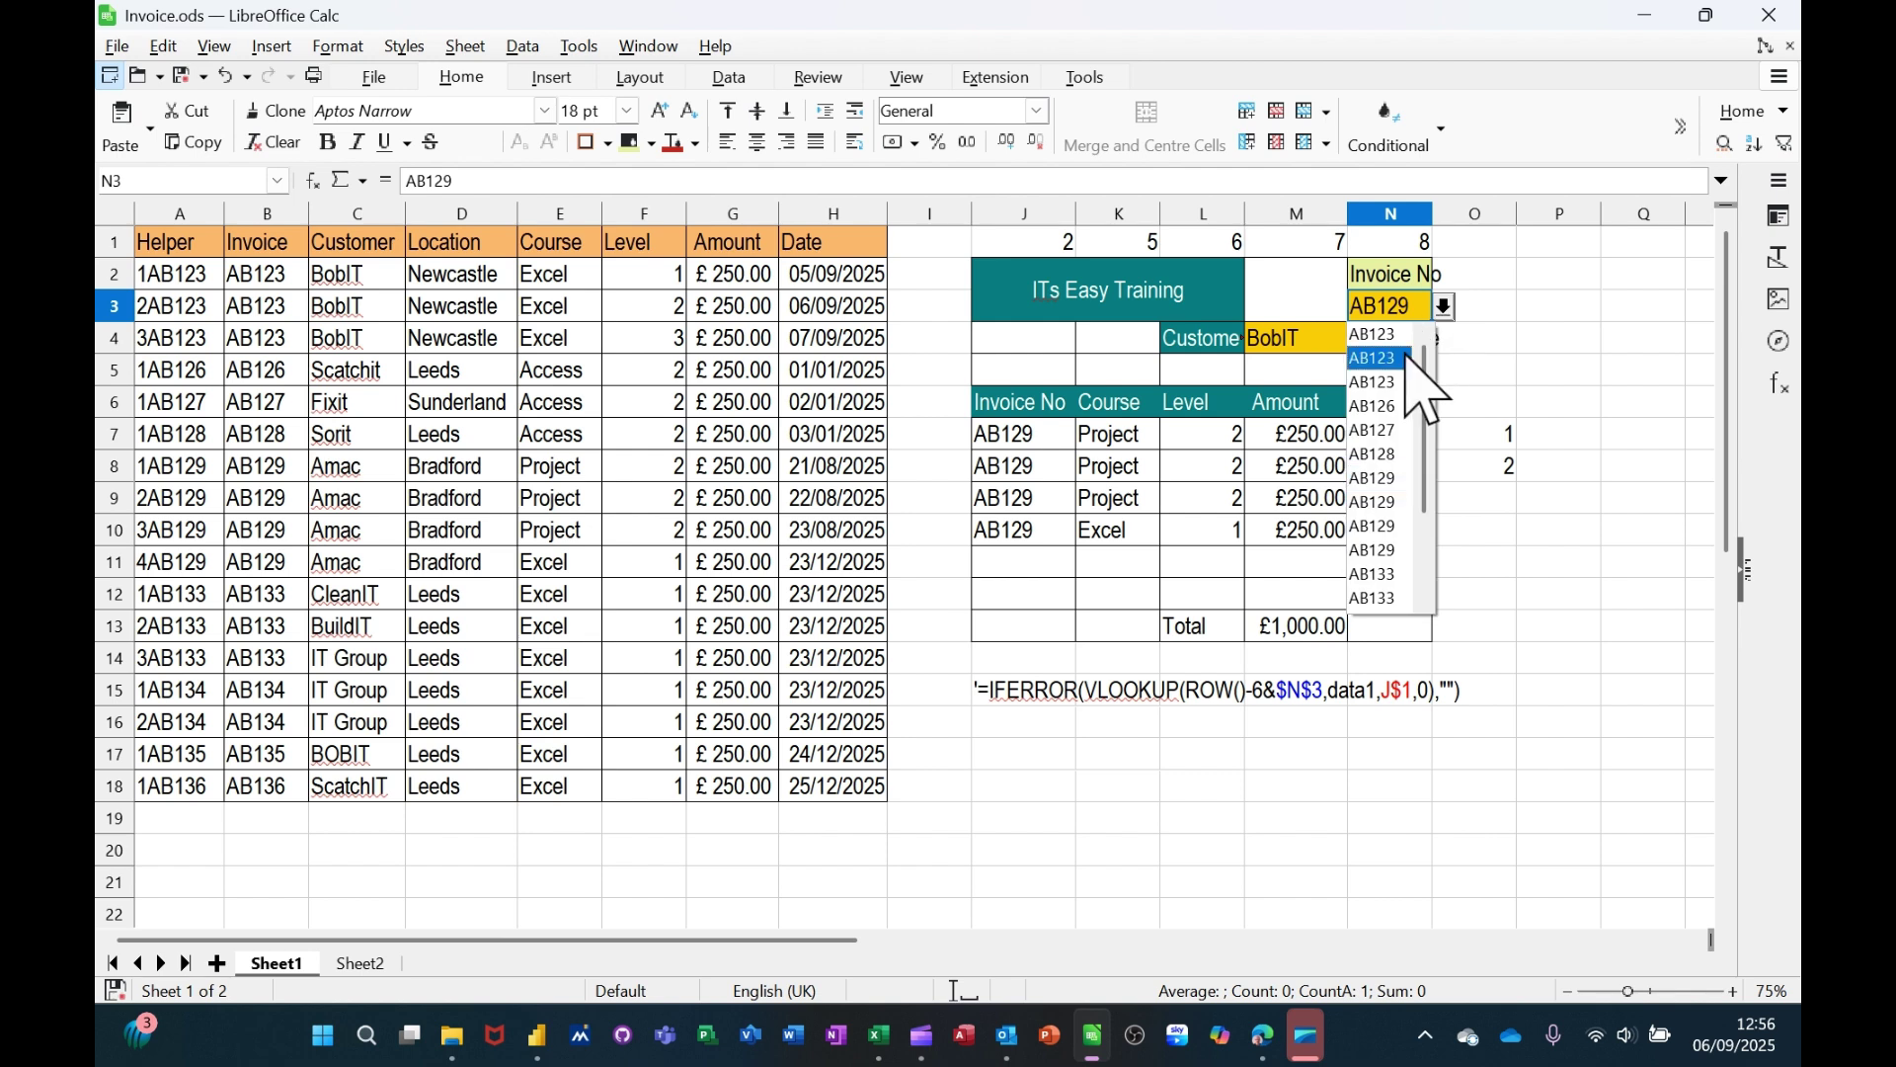
left_click(1377, 408)
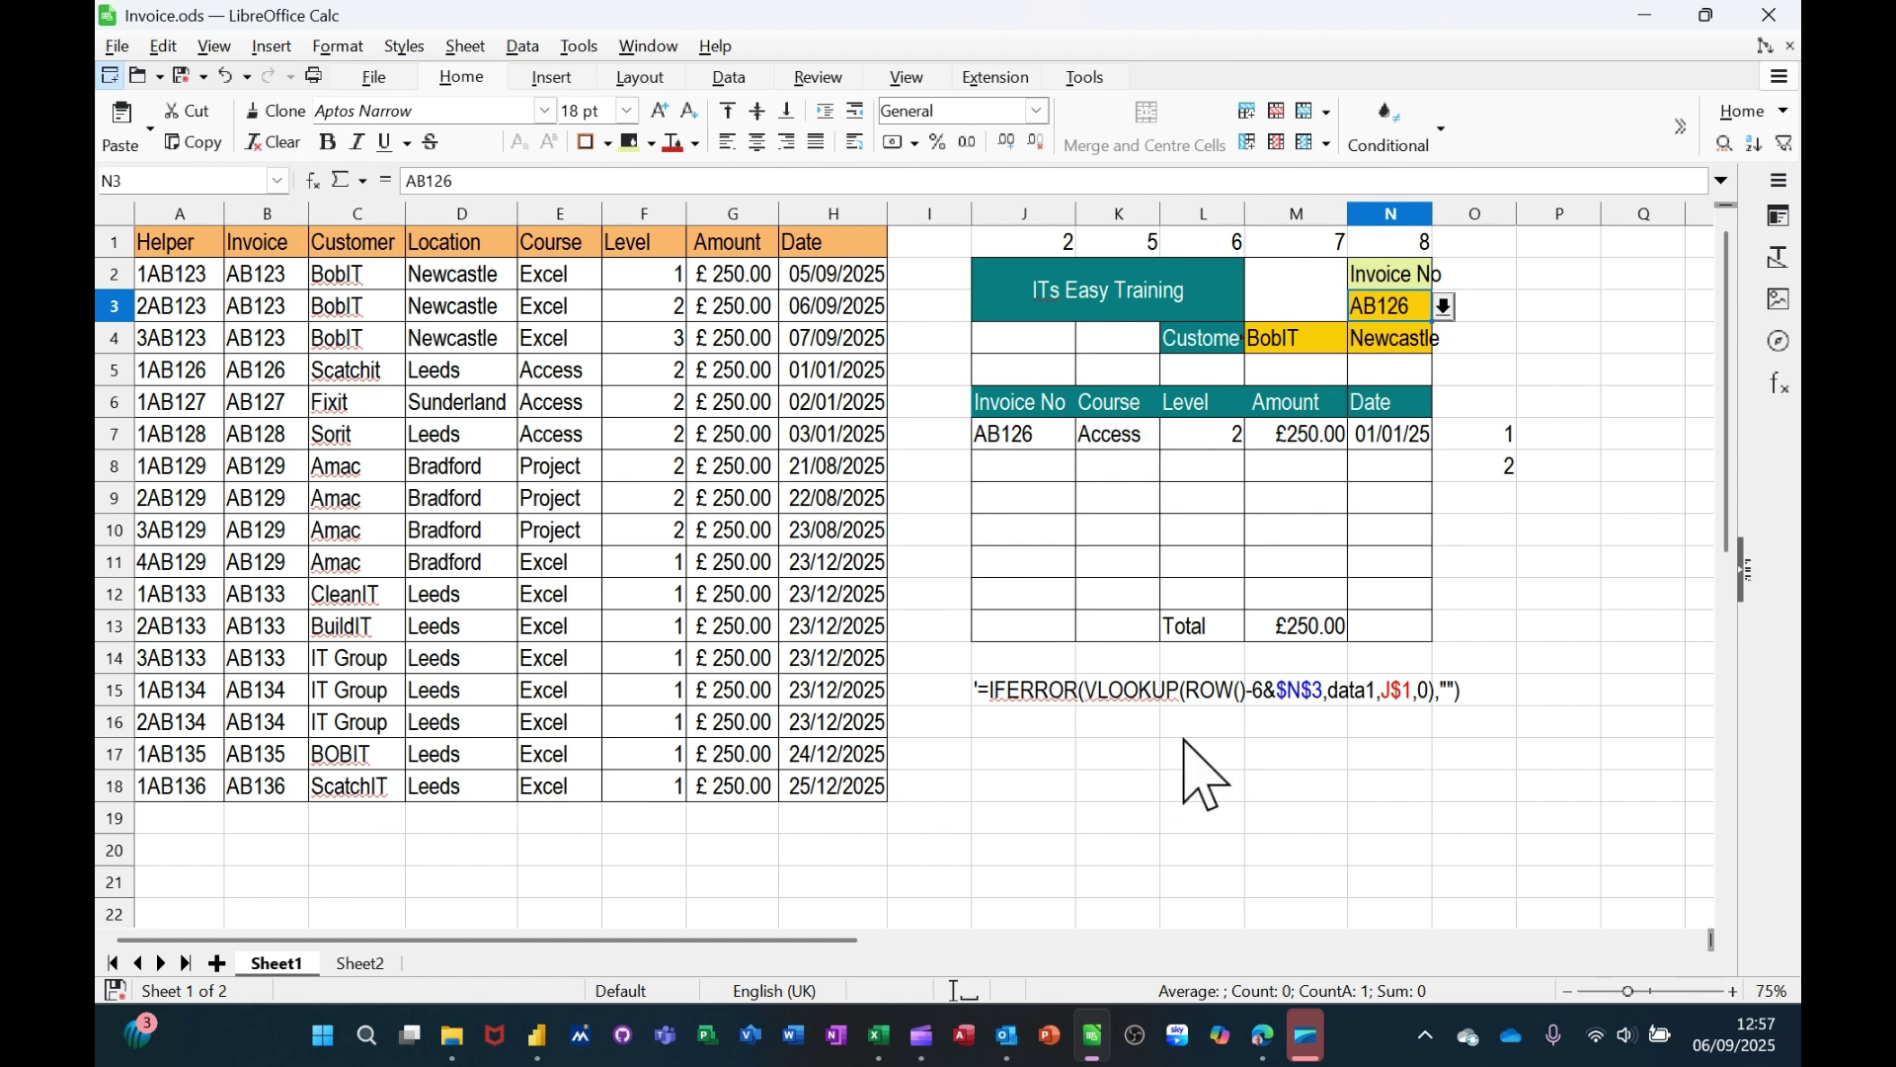
Step: Copy the line-item headings from J6:N6 into row 18 starting at J18
scroll(1195, 682, "down", 2)
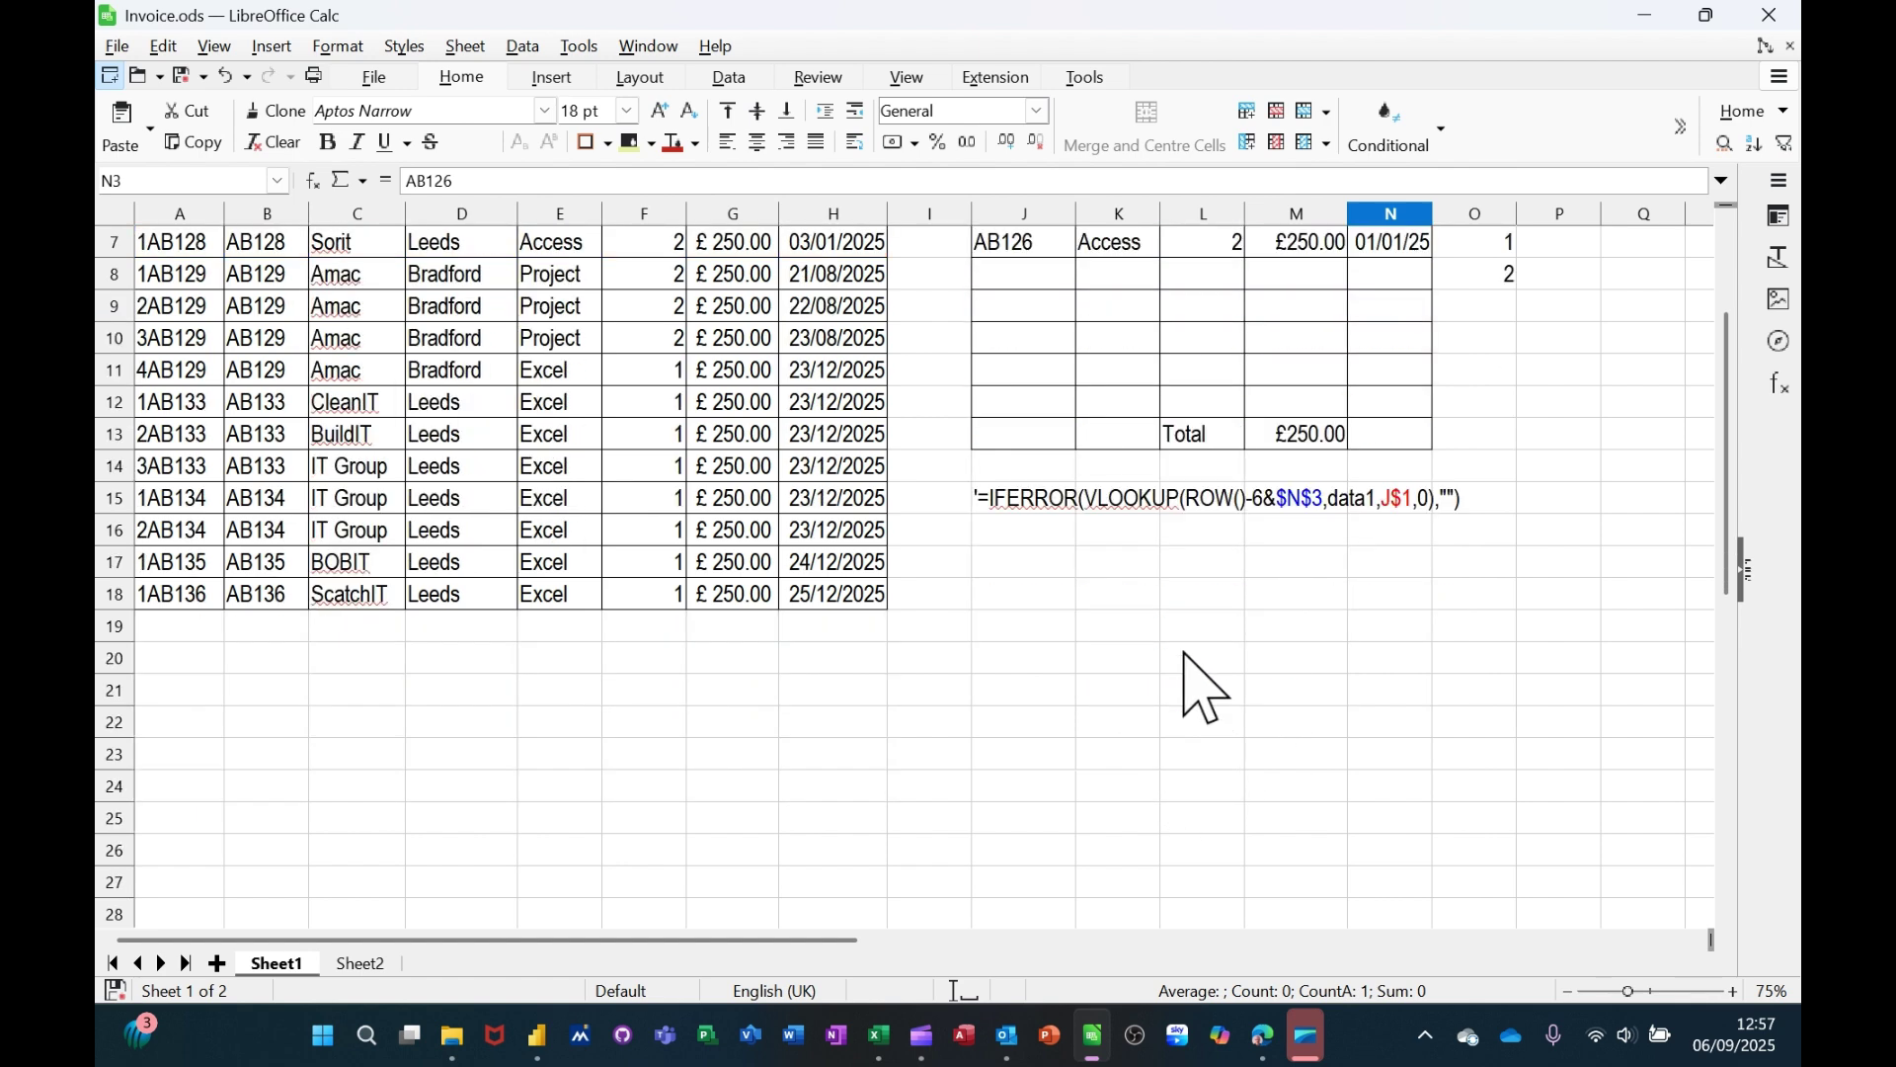
scroll(1195, 681, "down", 1)
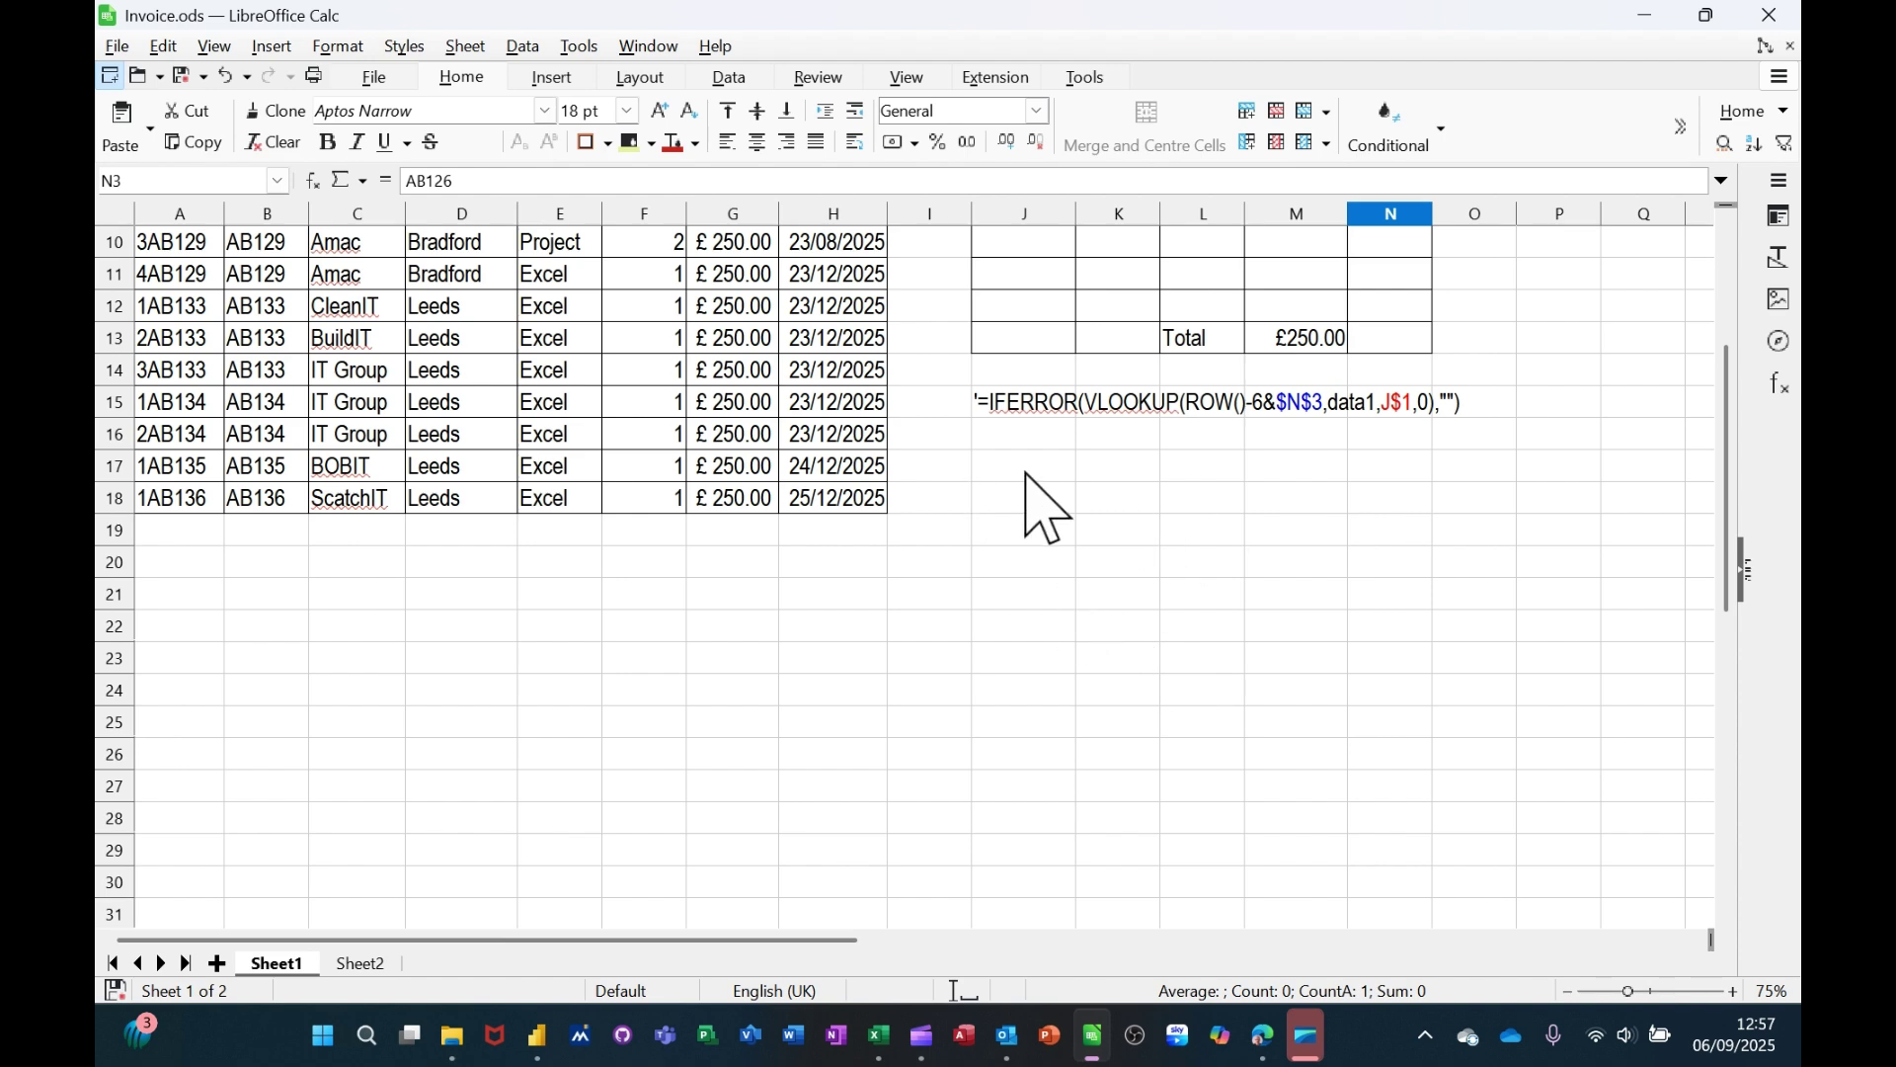
scroll(1235, 593, "up", 3)
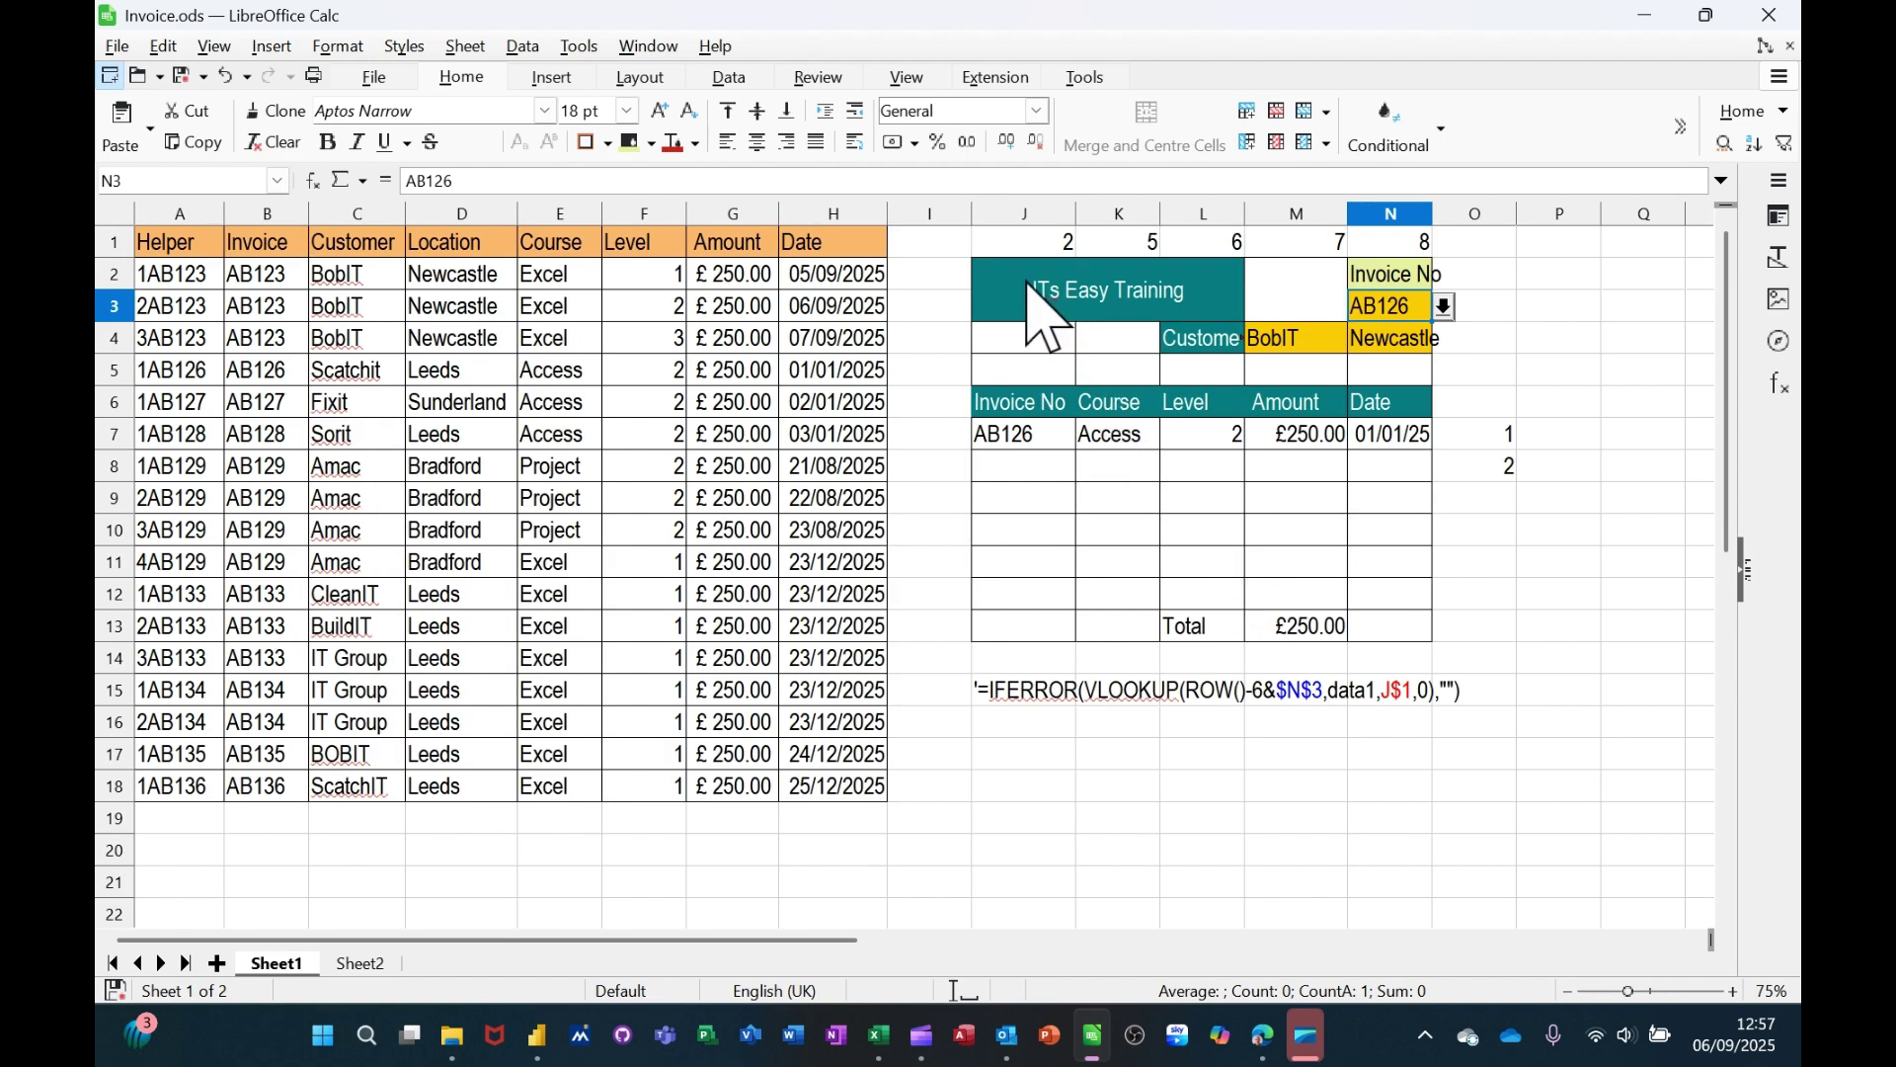
left_click_drag(992, 405, 1372, 400)
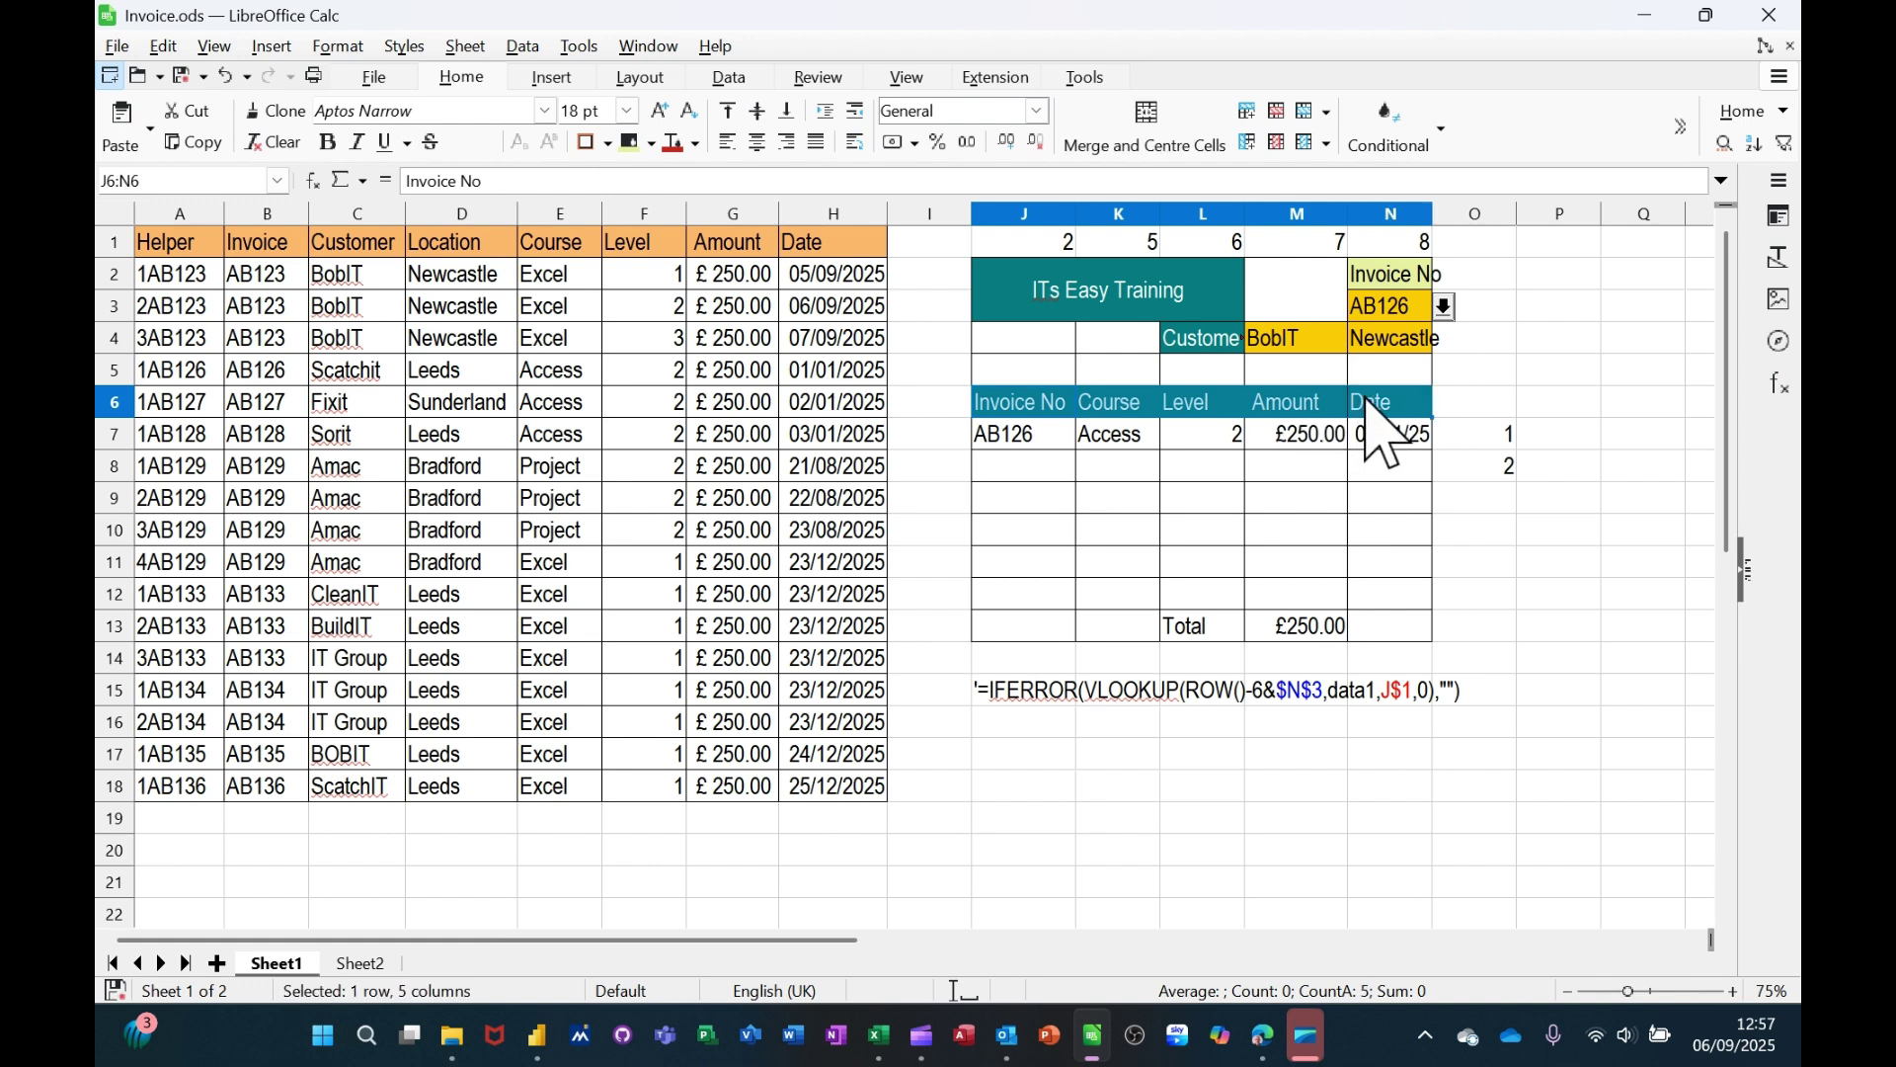
key("ctrl+c")
left_click(1017, 786)
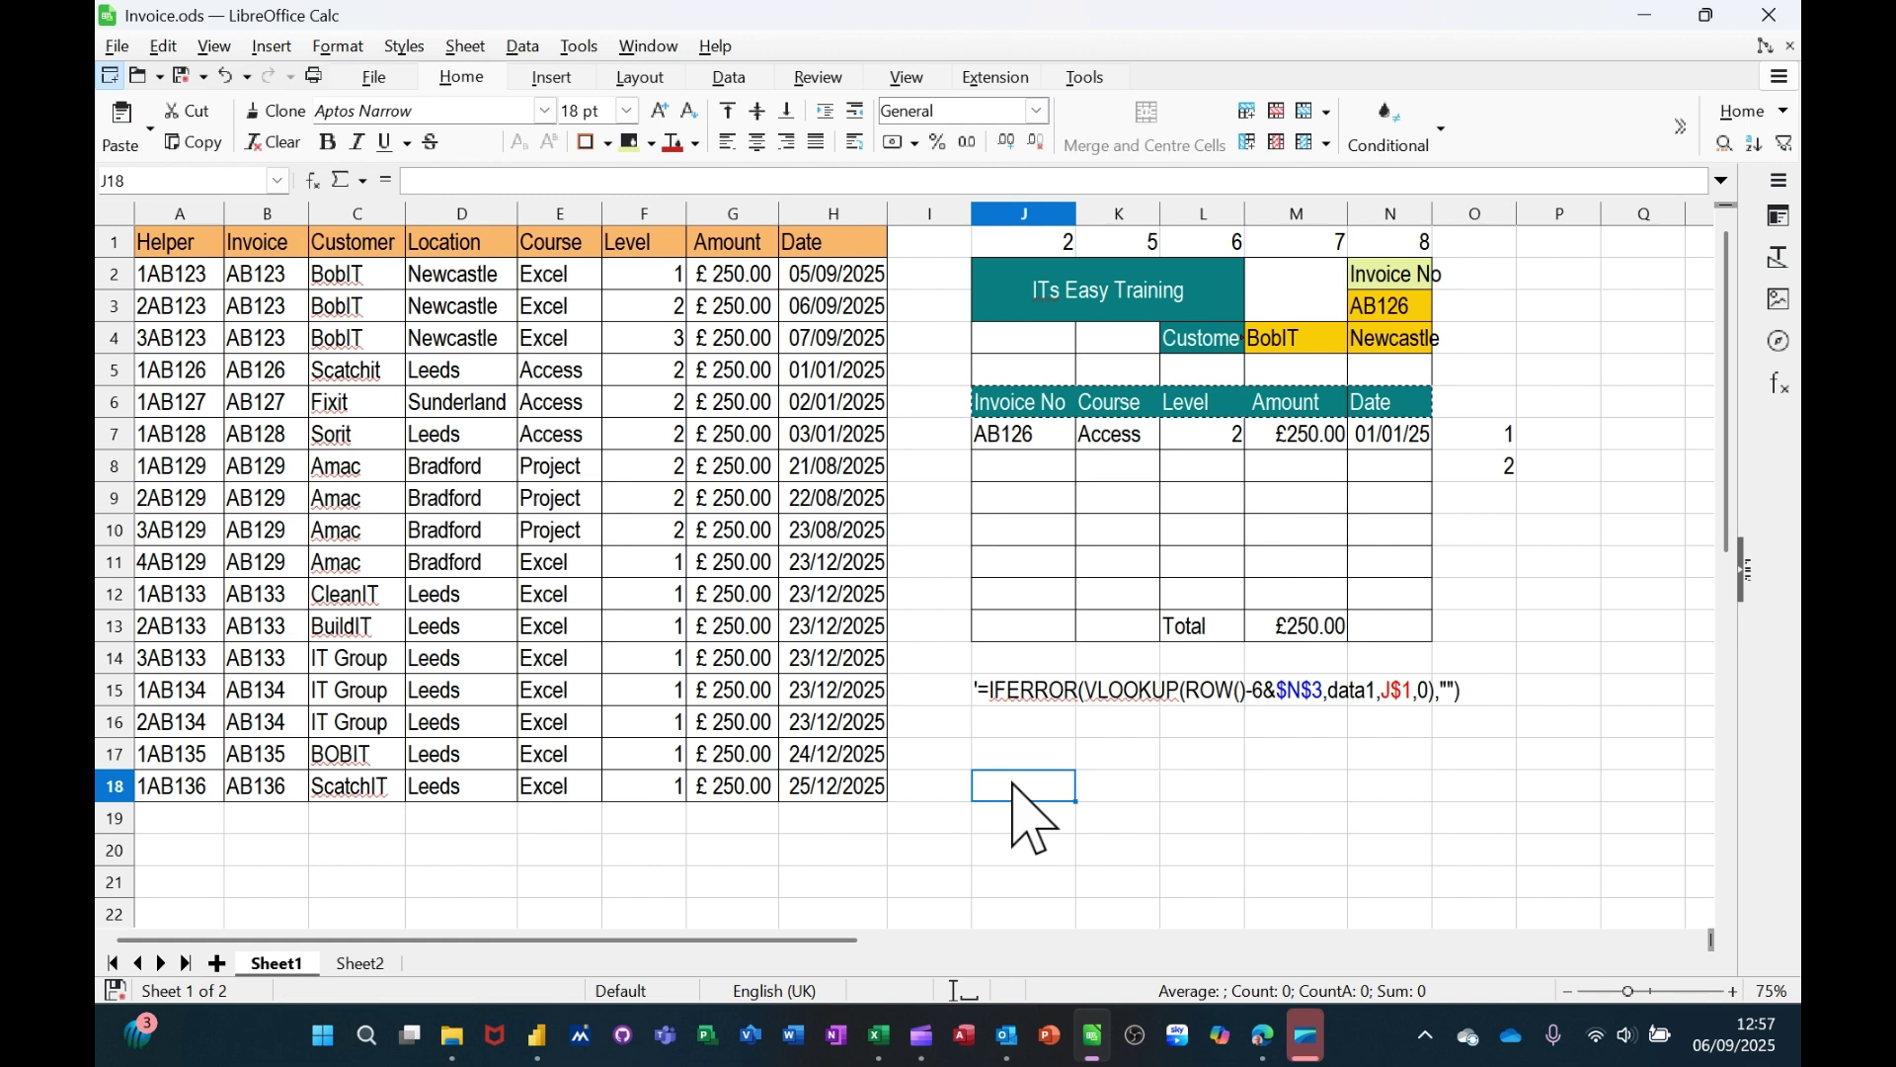
key("ctrl+v")
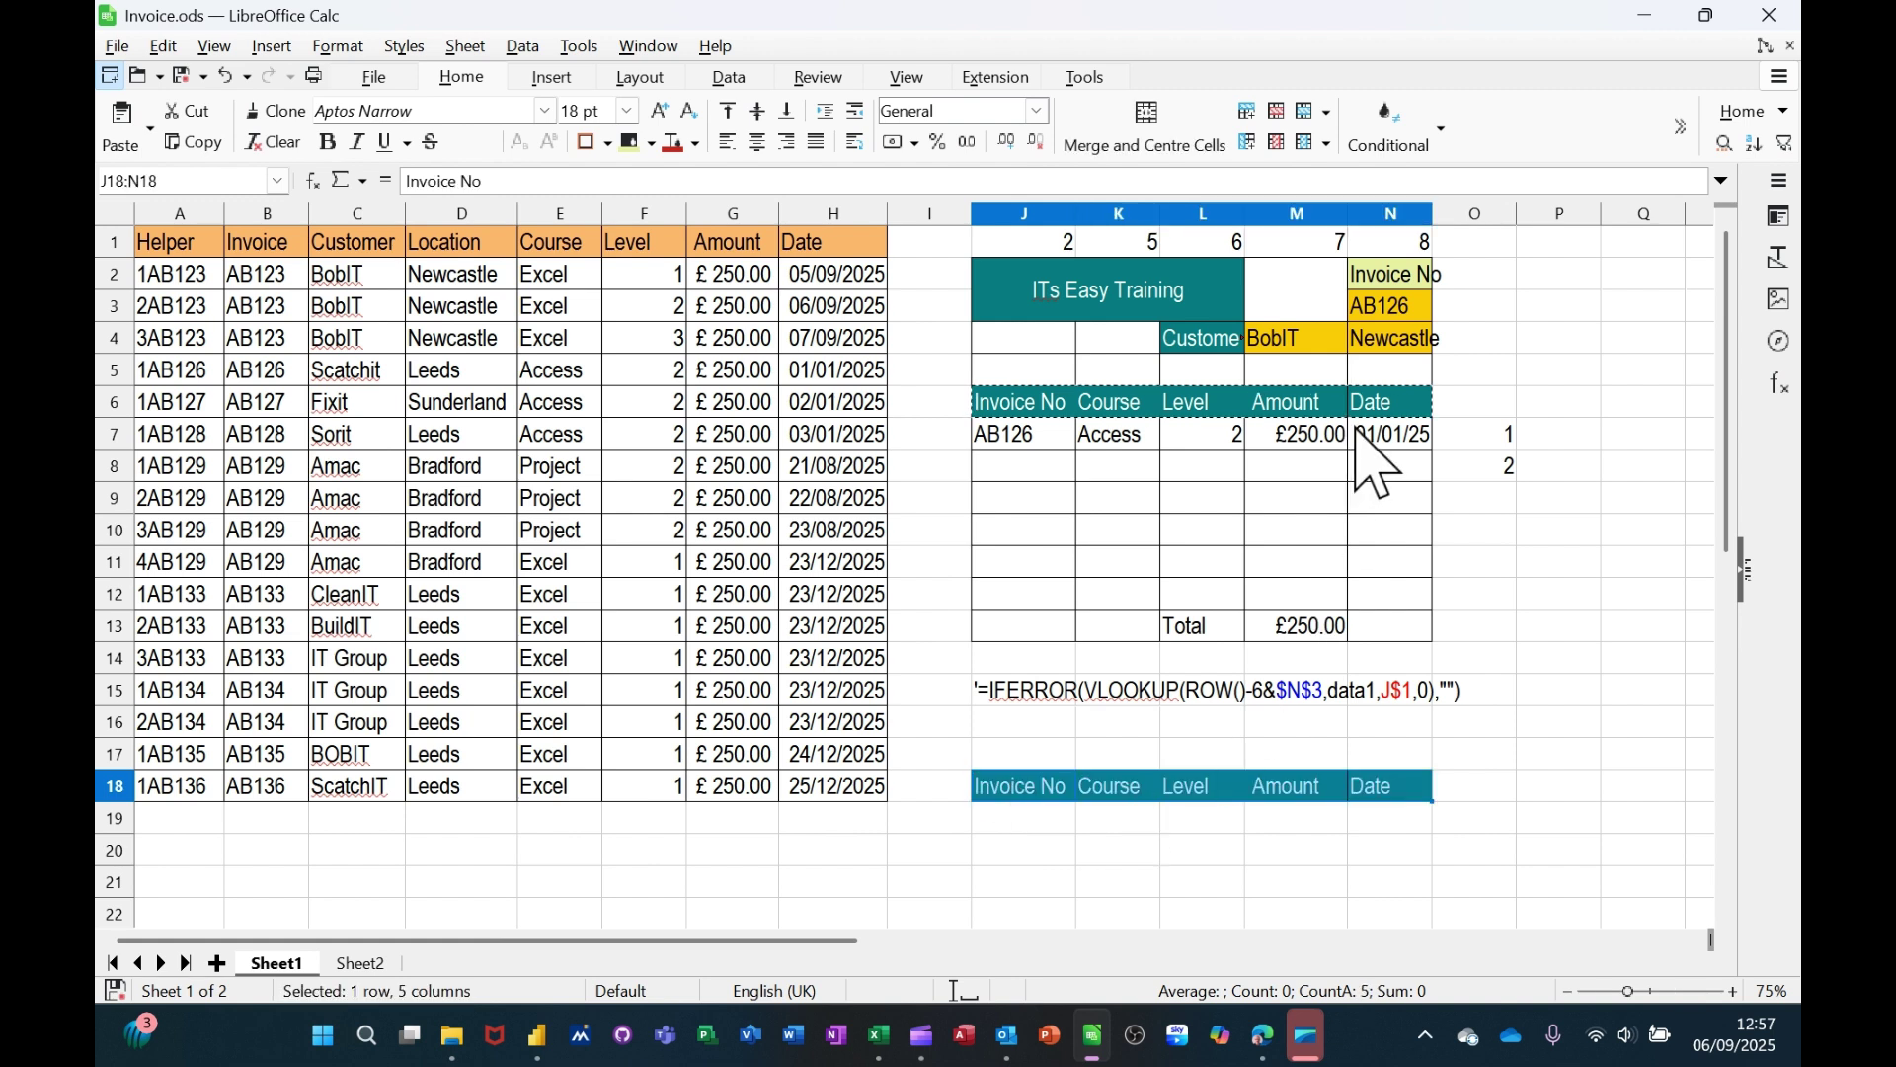
Step: Copy the Invoice No label and AB126 value into N16:N17
left_click(1383, 307)
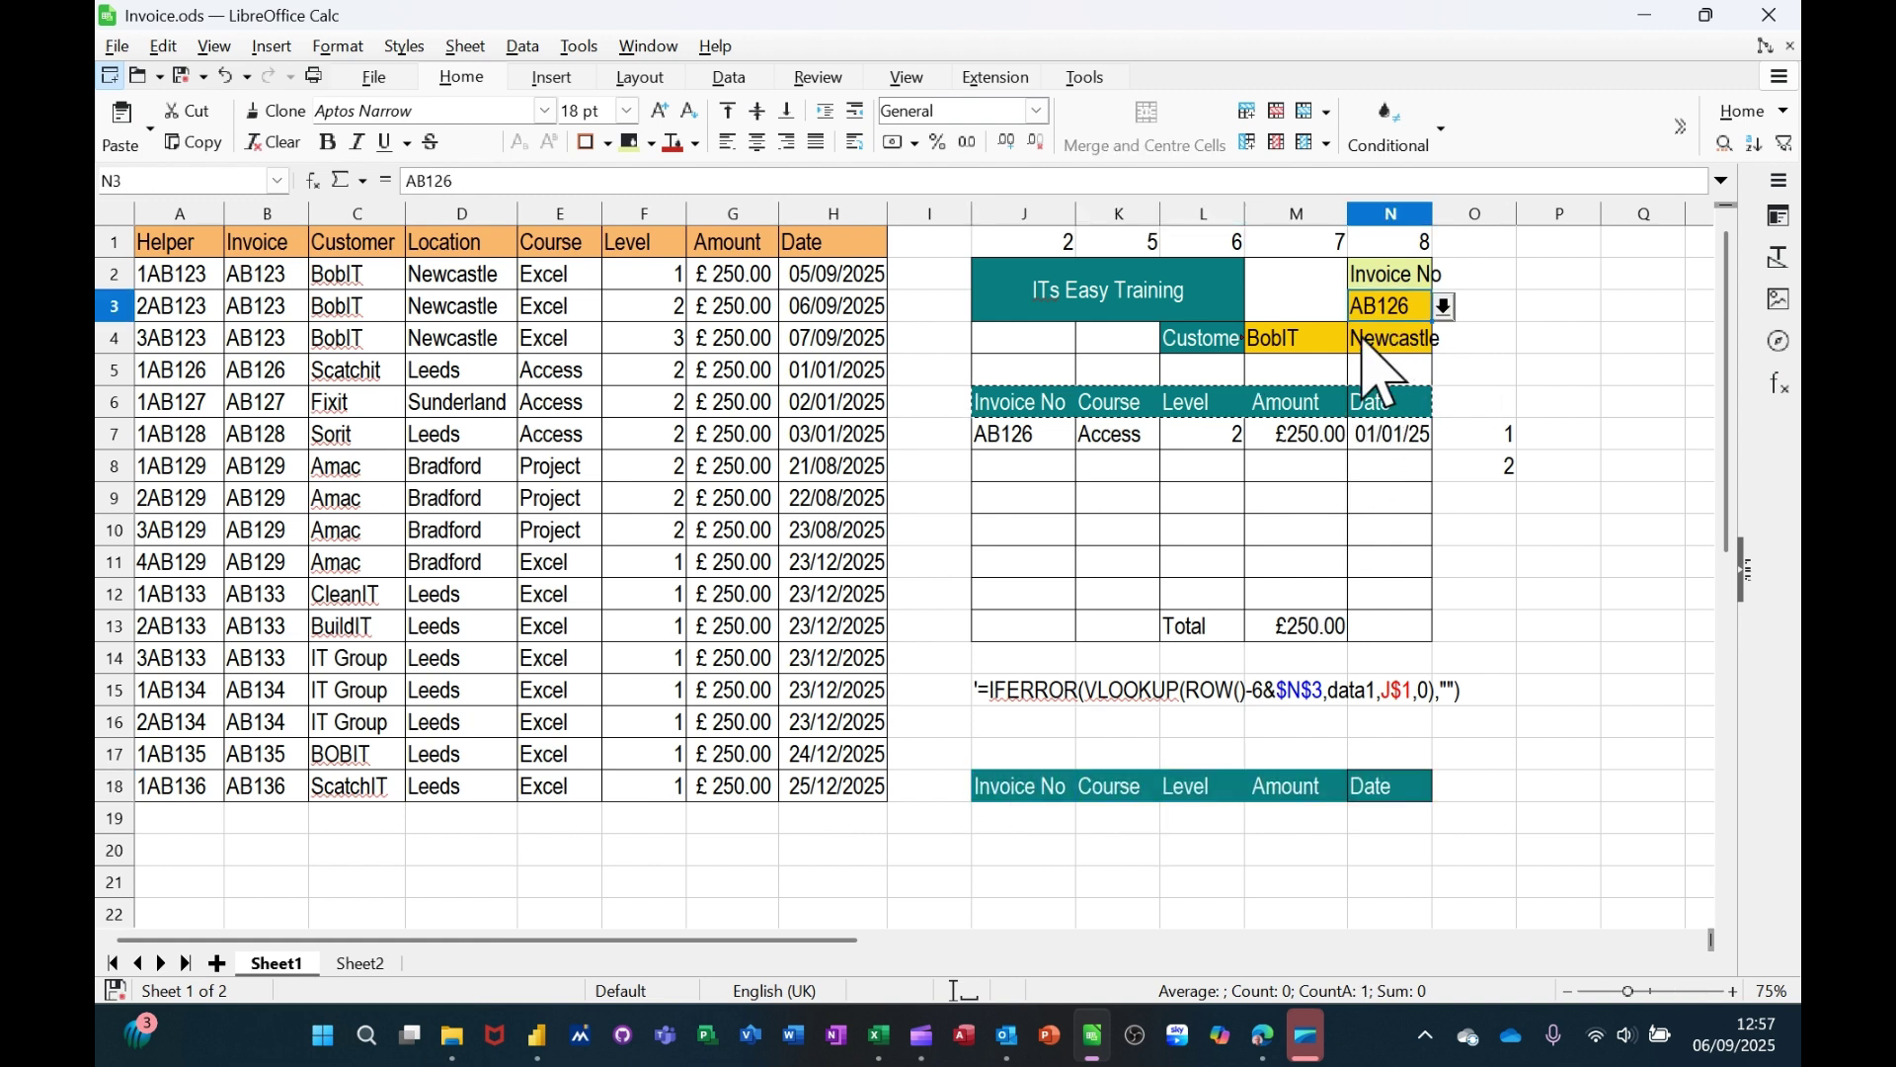
left_click_drag(1388, 277, 1383, 303)
key("ctrl+c")
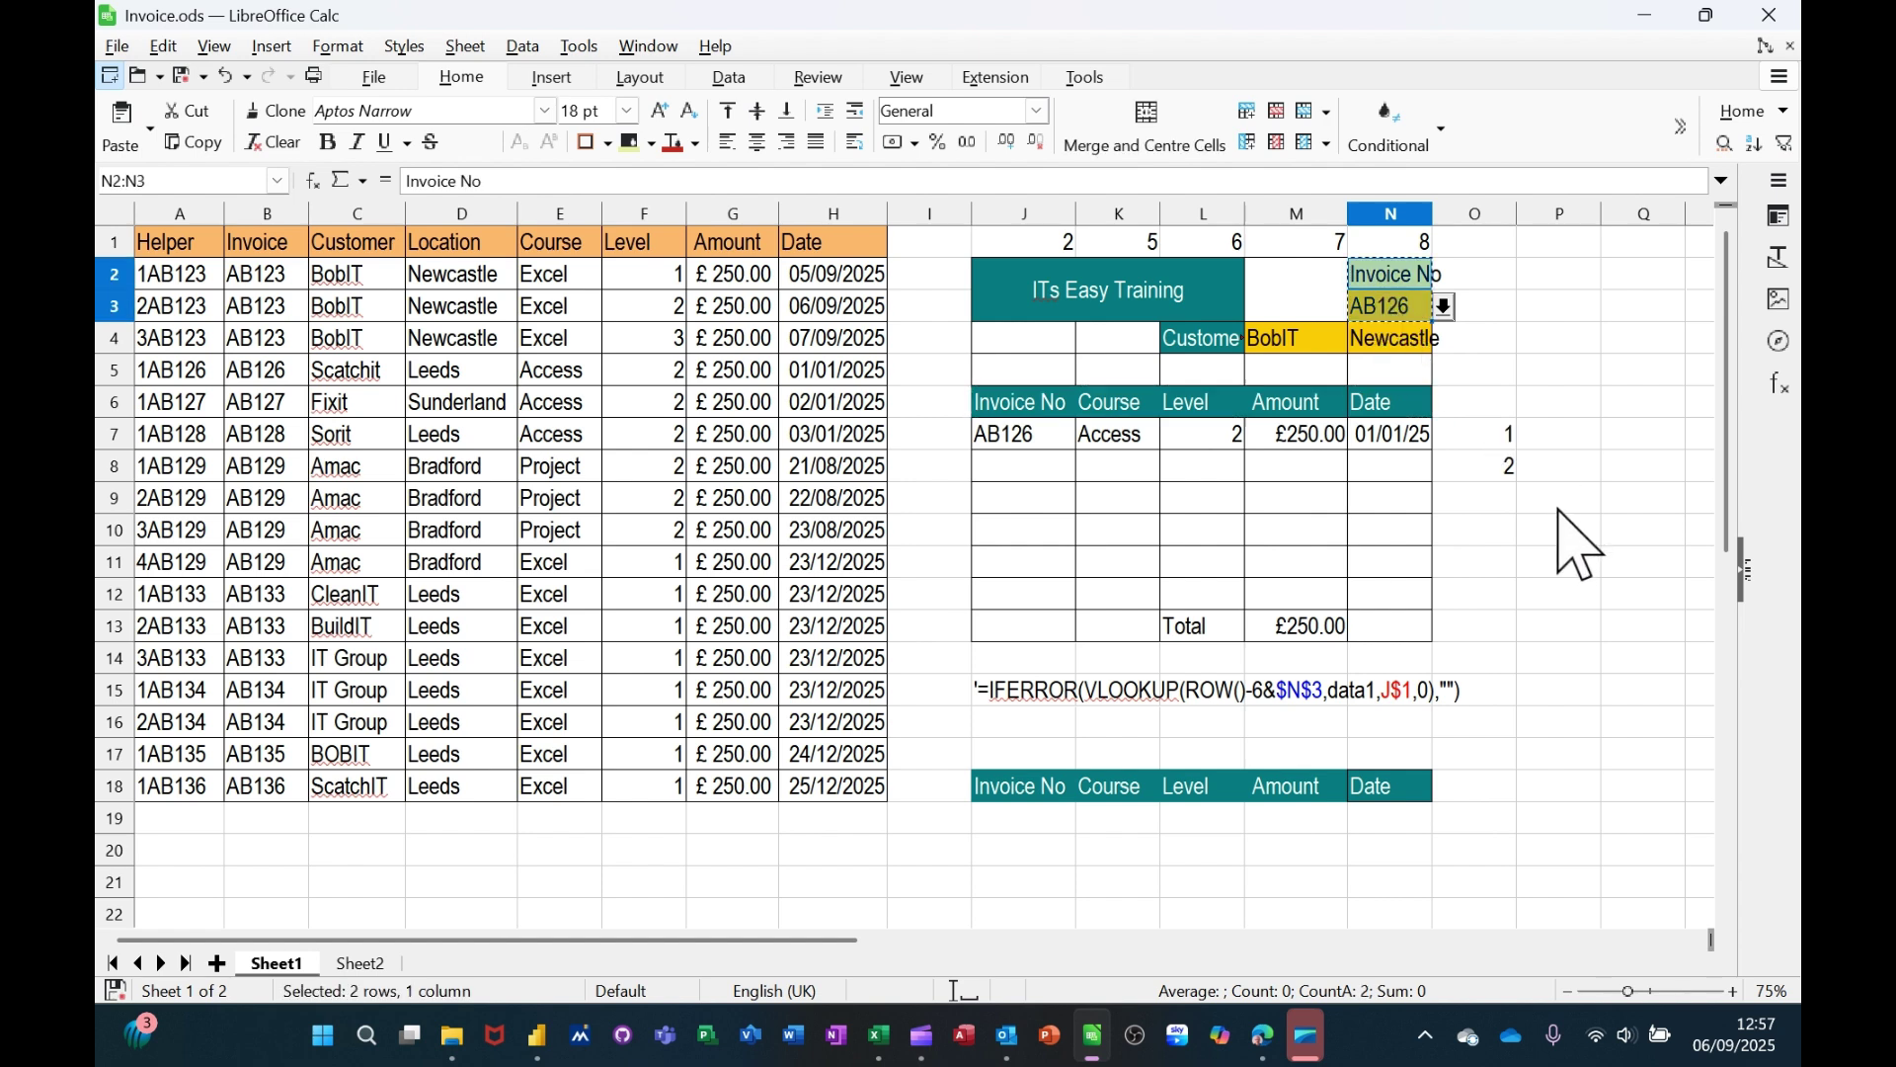
left_click(1385, 731)
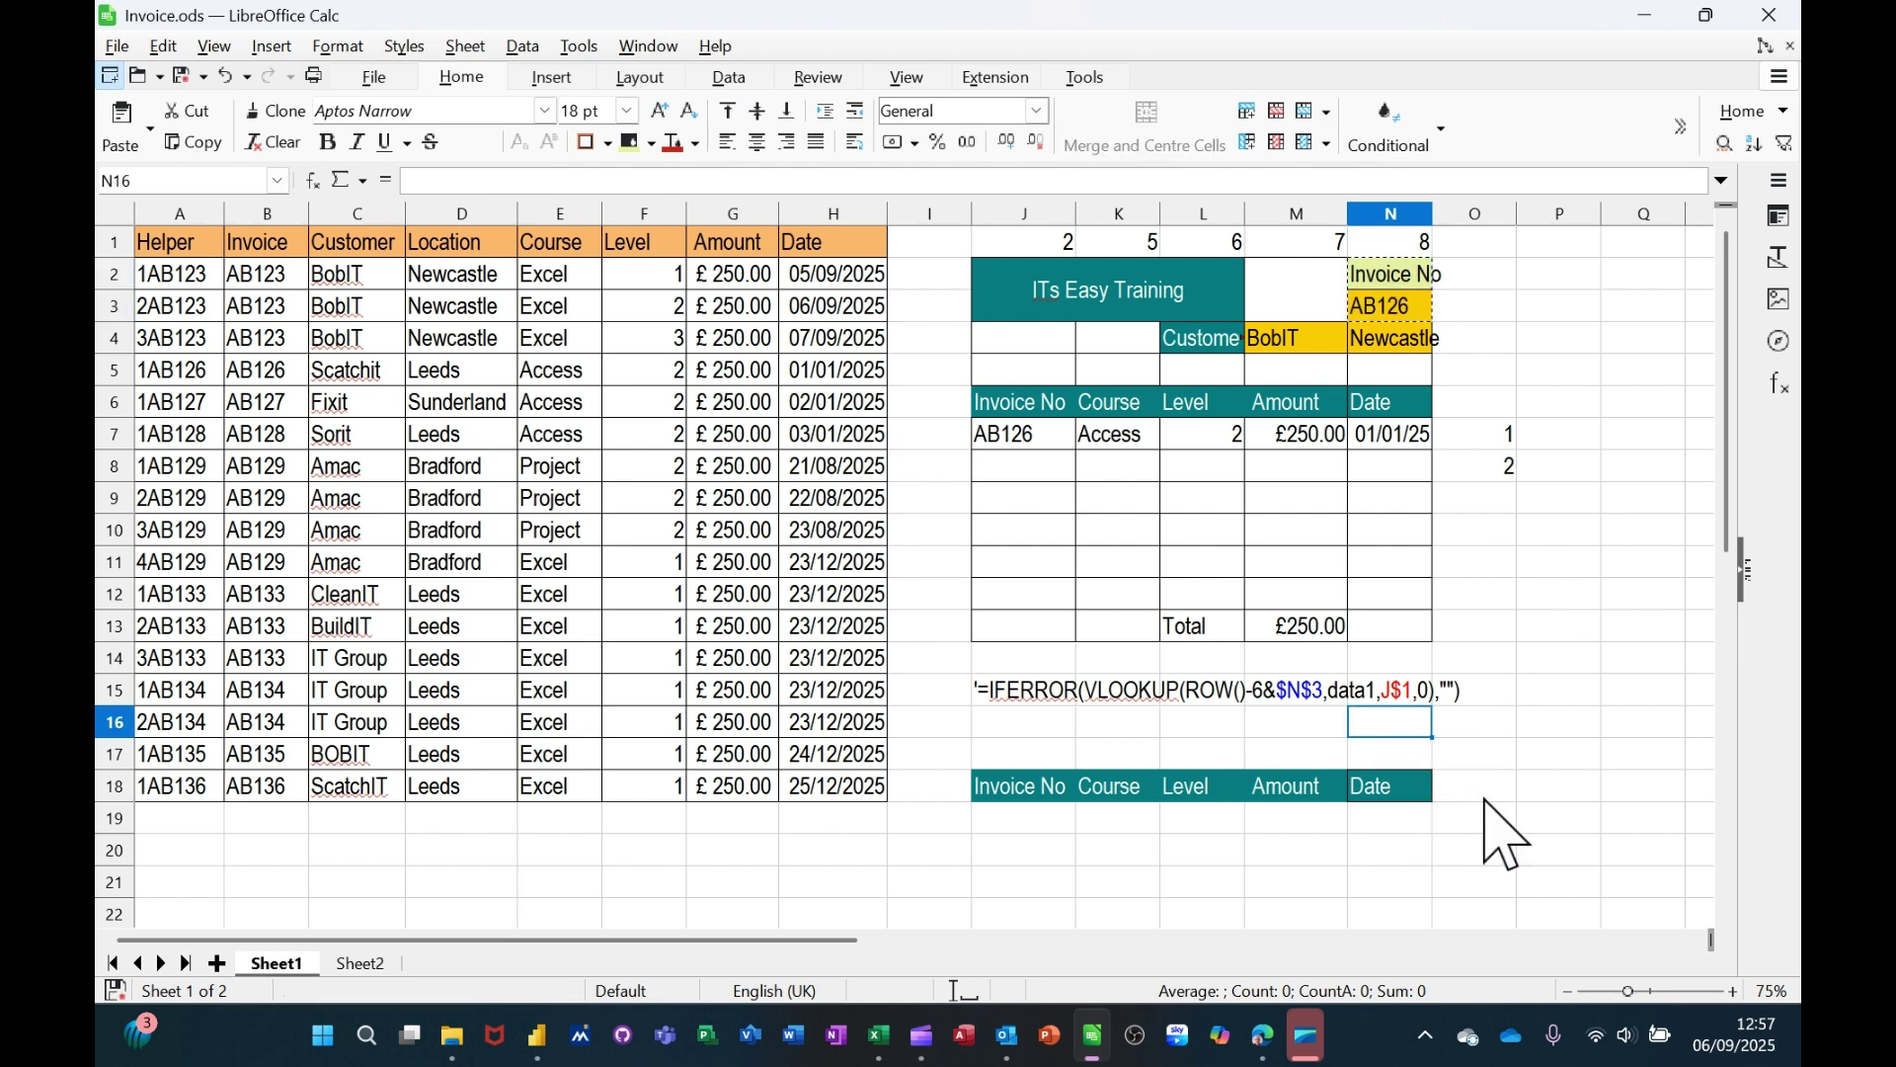
key("ctrl+v")
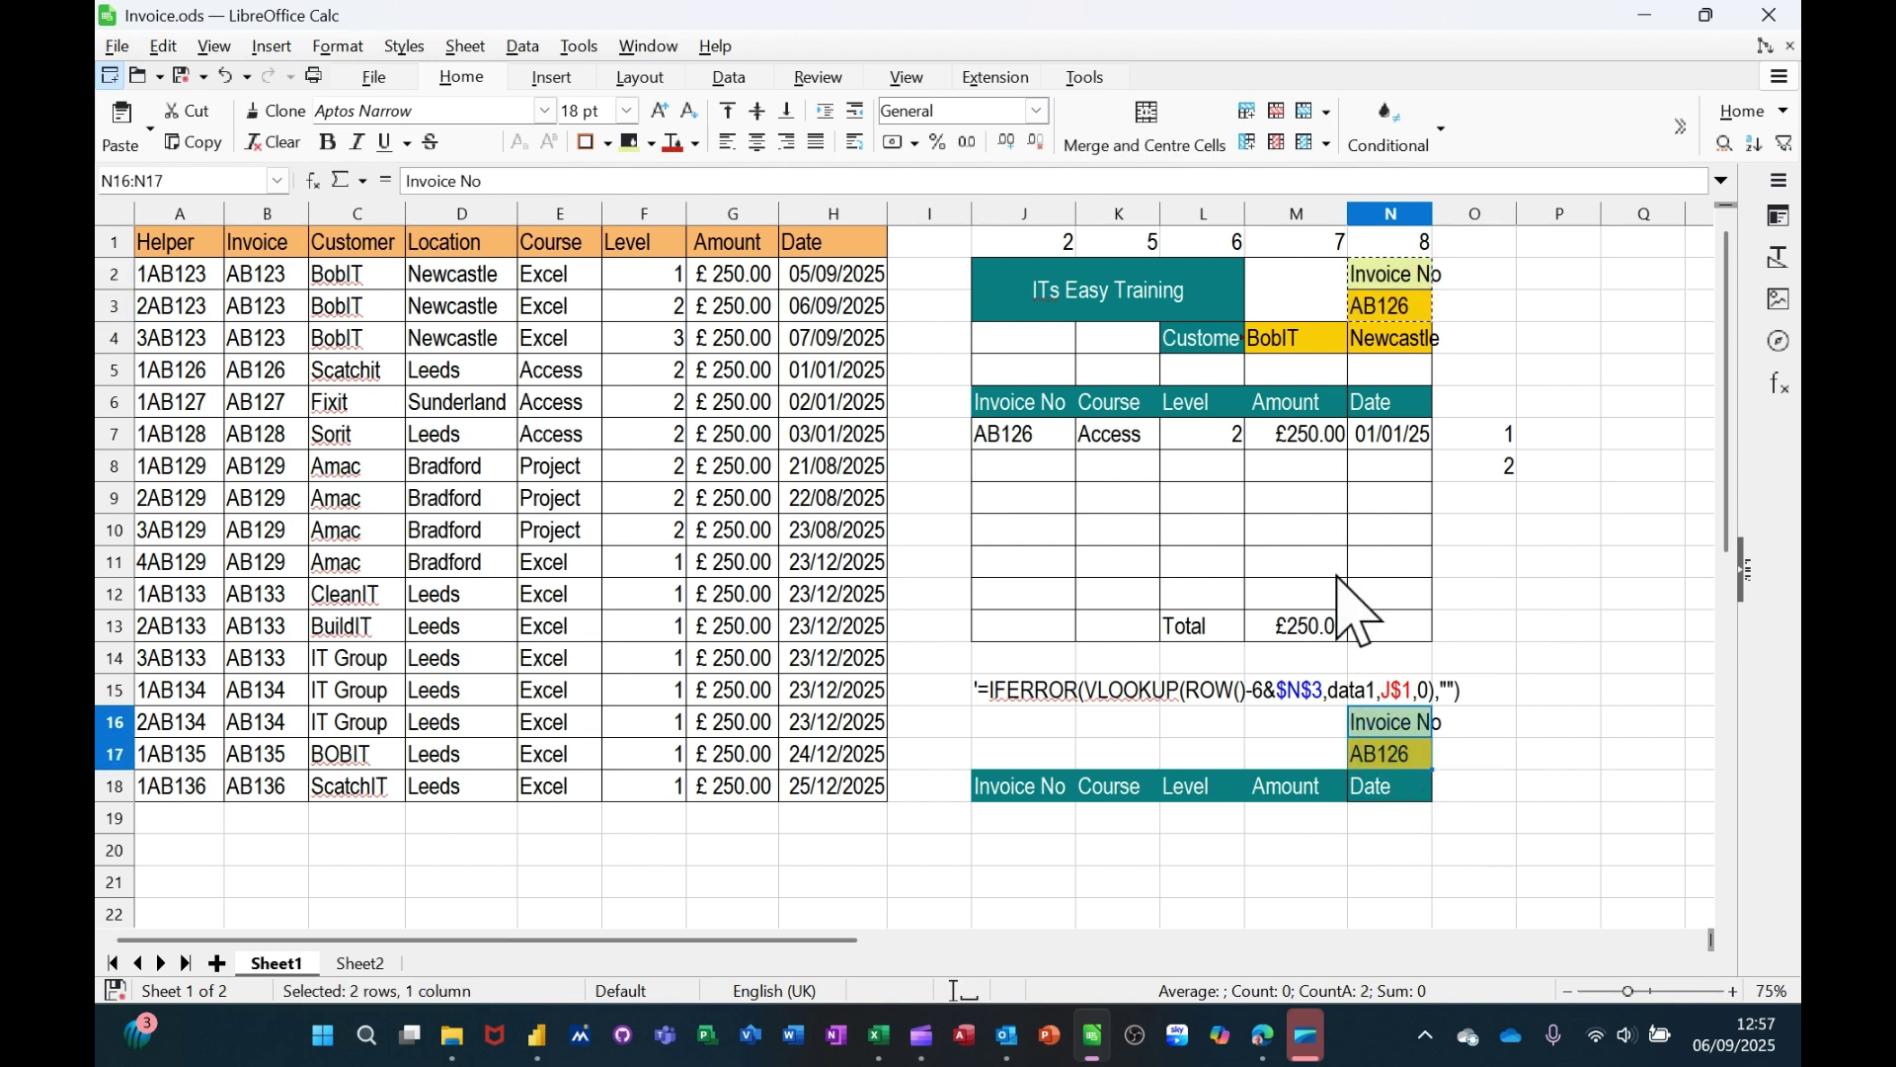
Step: Copy the Customer, BobIT, Newcastle row to J17, undo an accidental move, and select J17:N27
left_click_drag(1207, 345, 1378, 347)
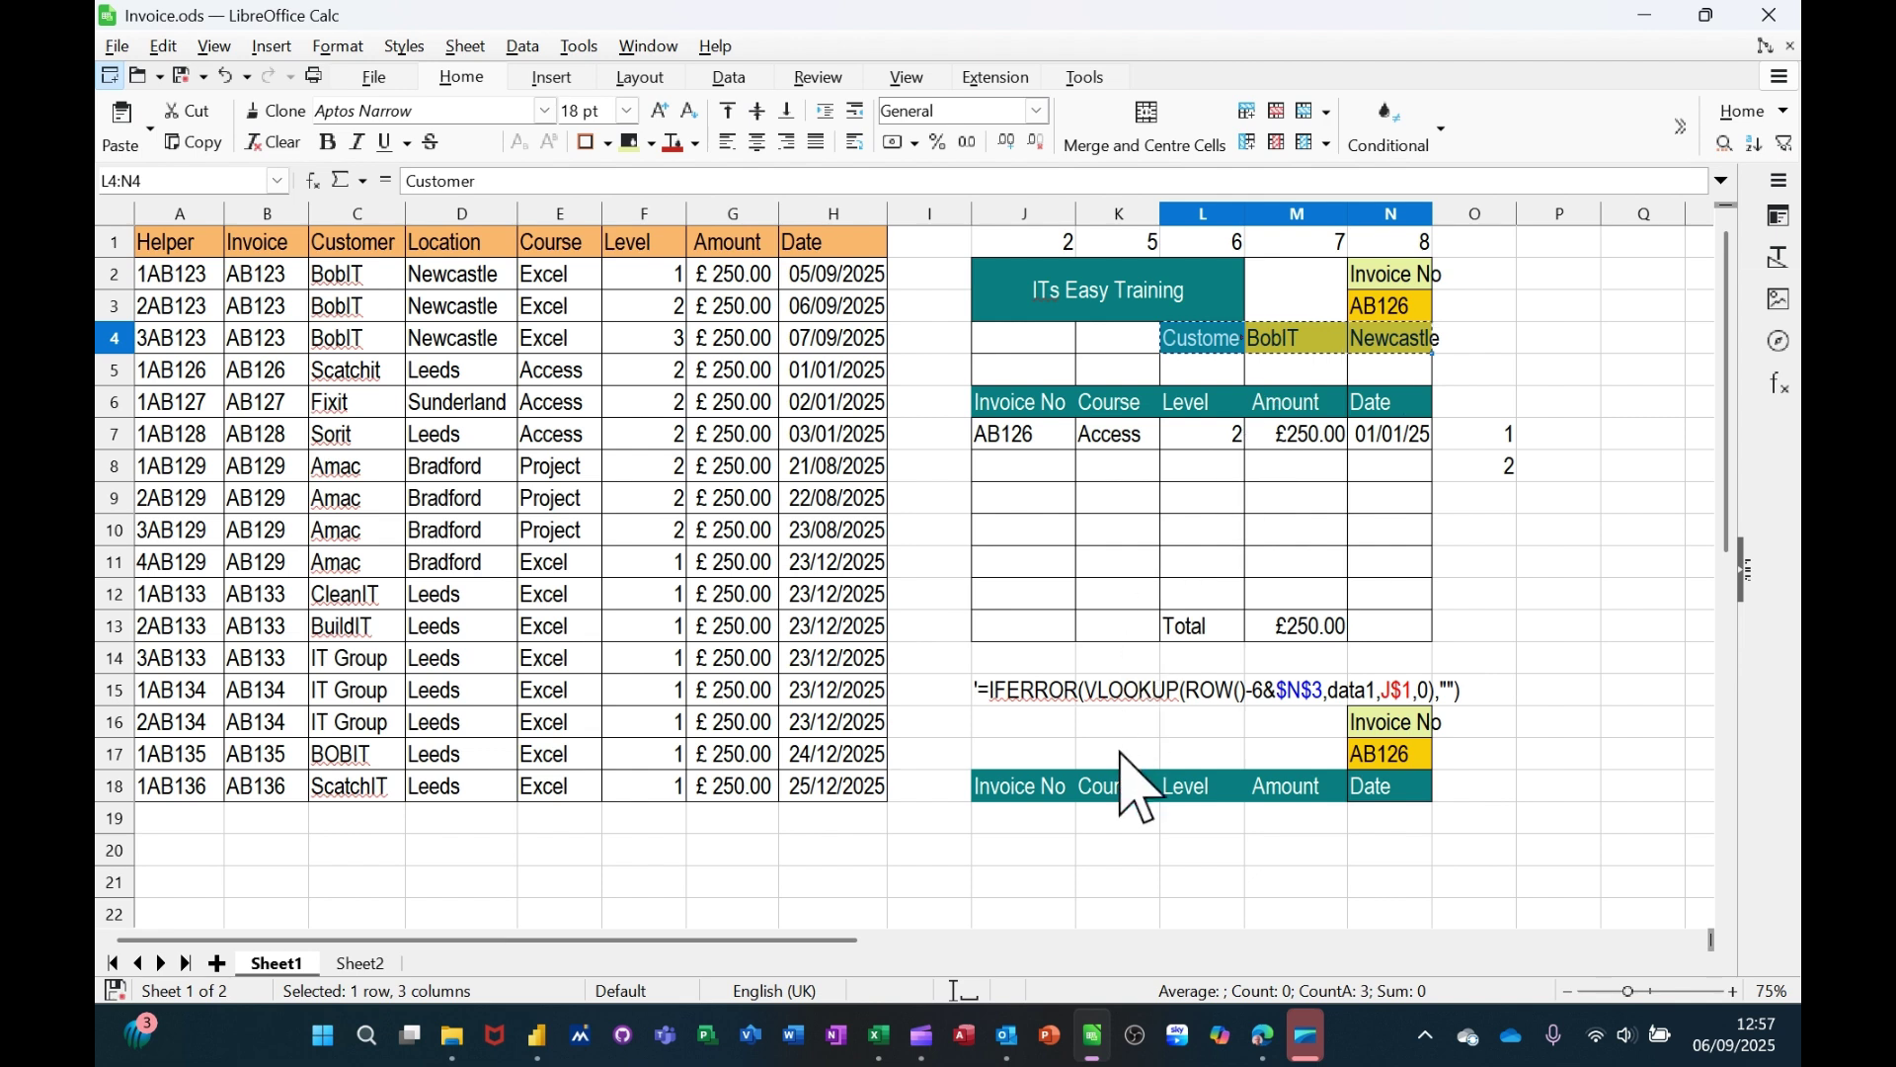
key("ctrl+c")
left_click(1019, 750)
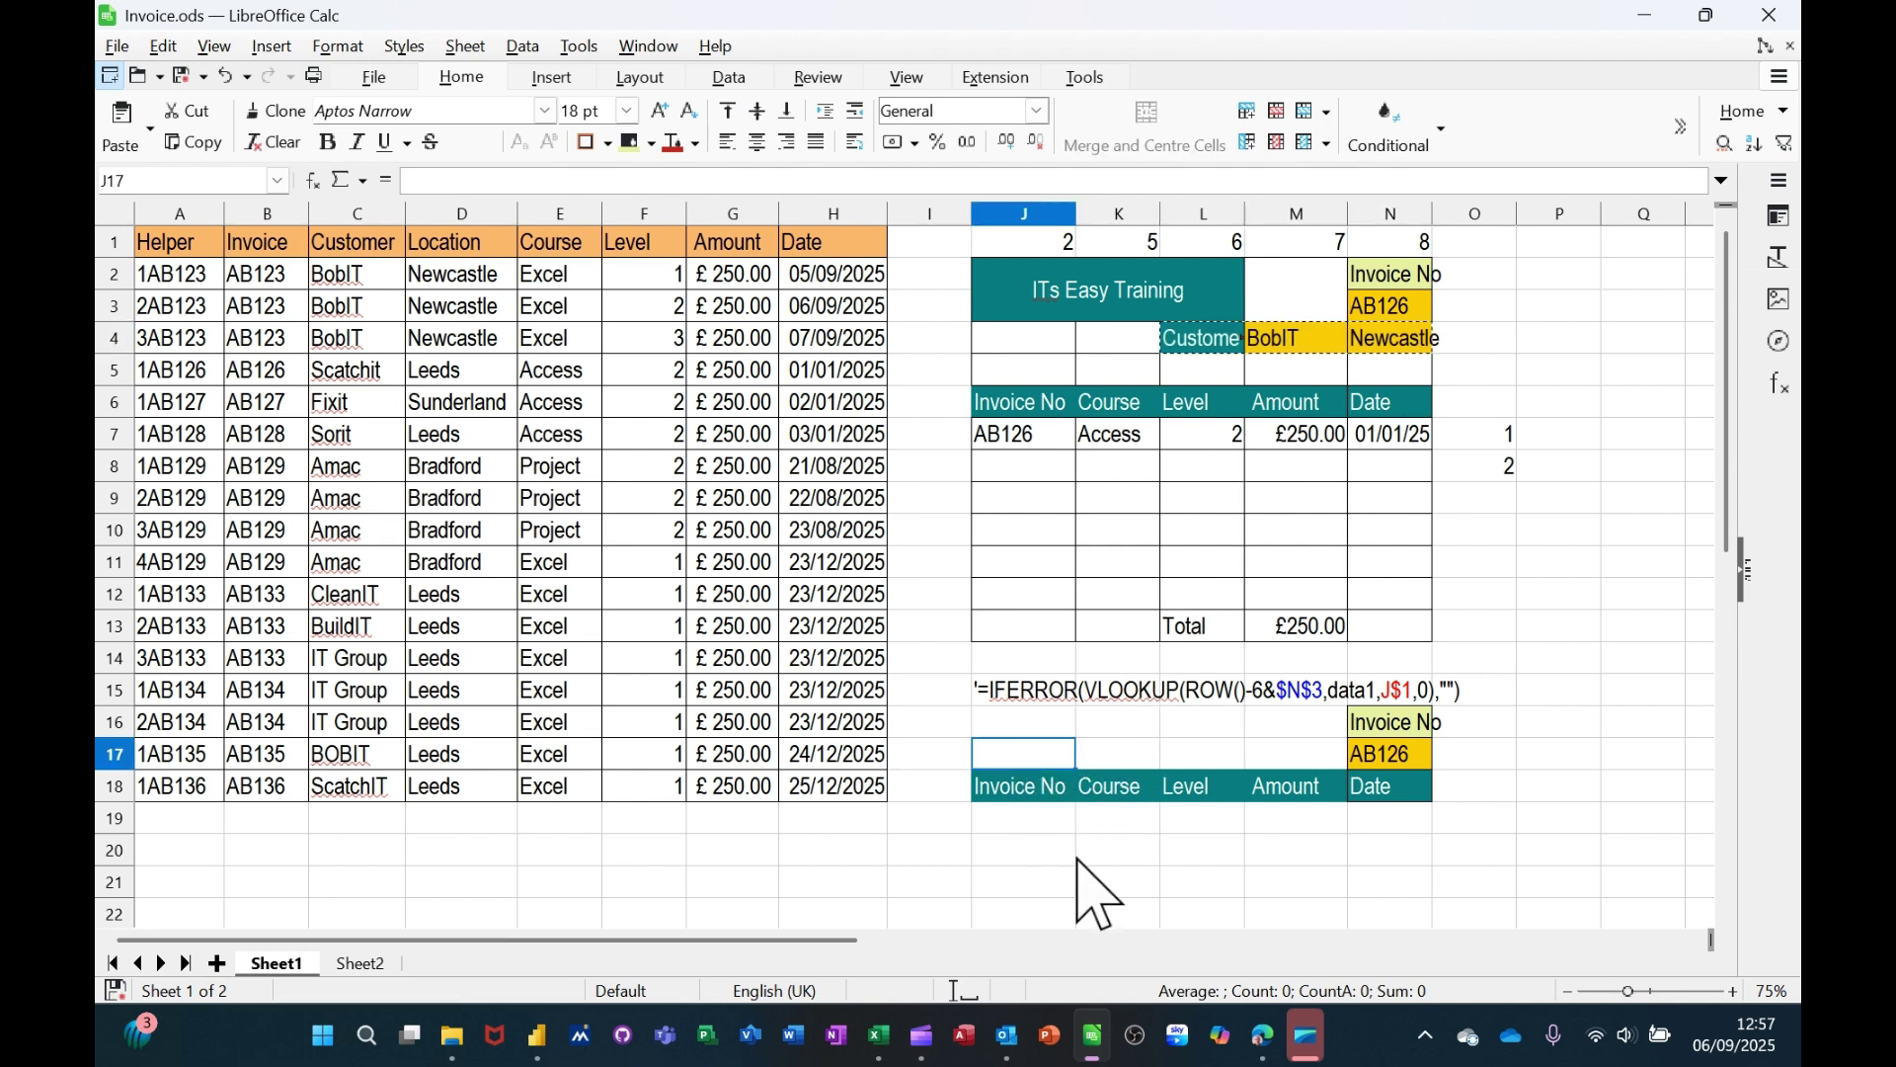
key("ctrl+v")
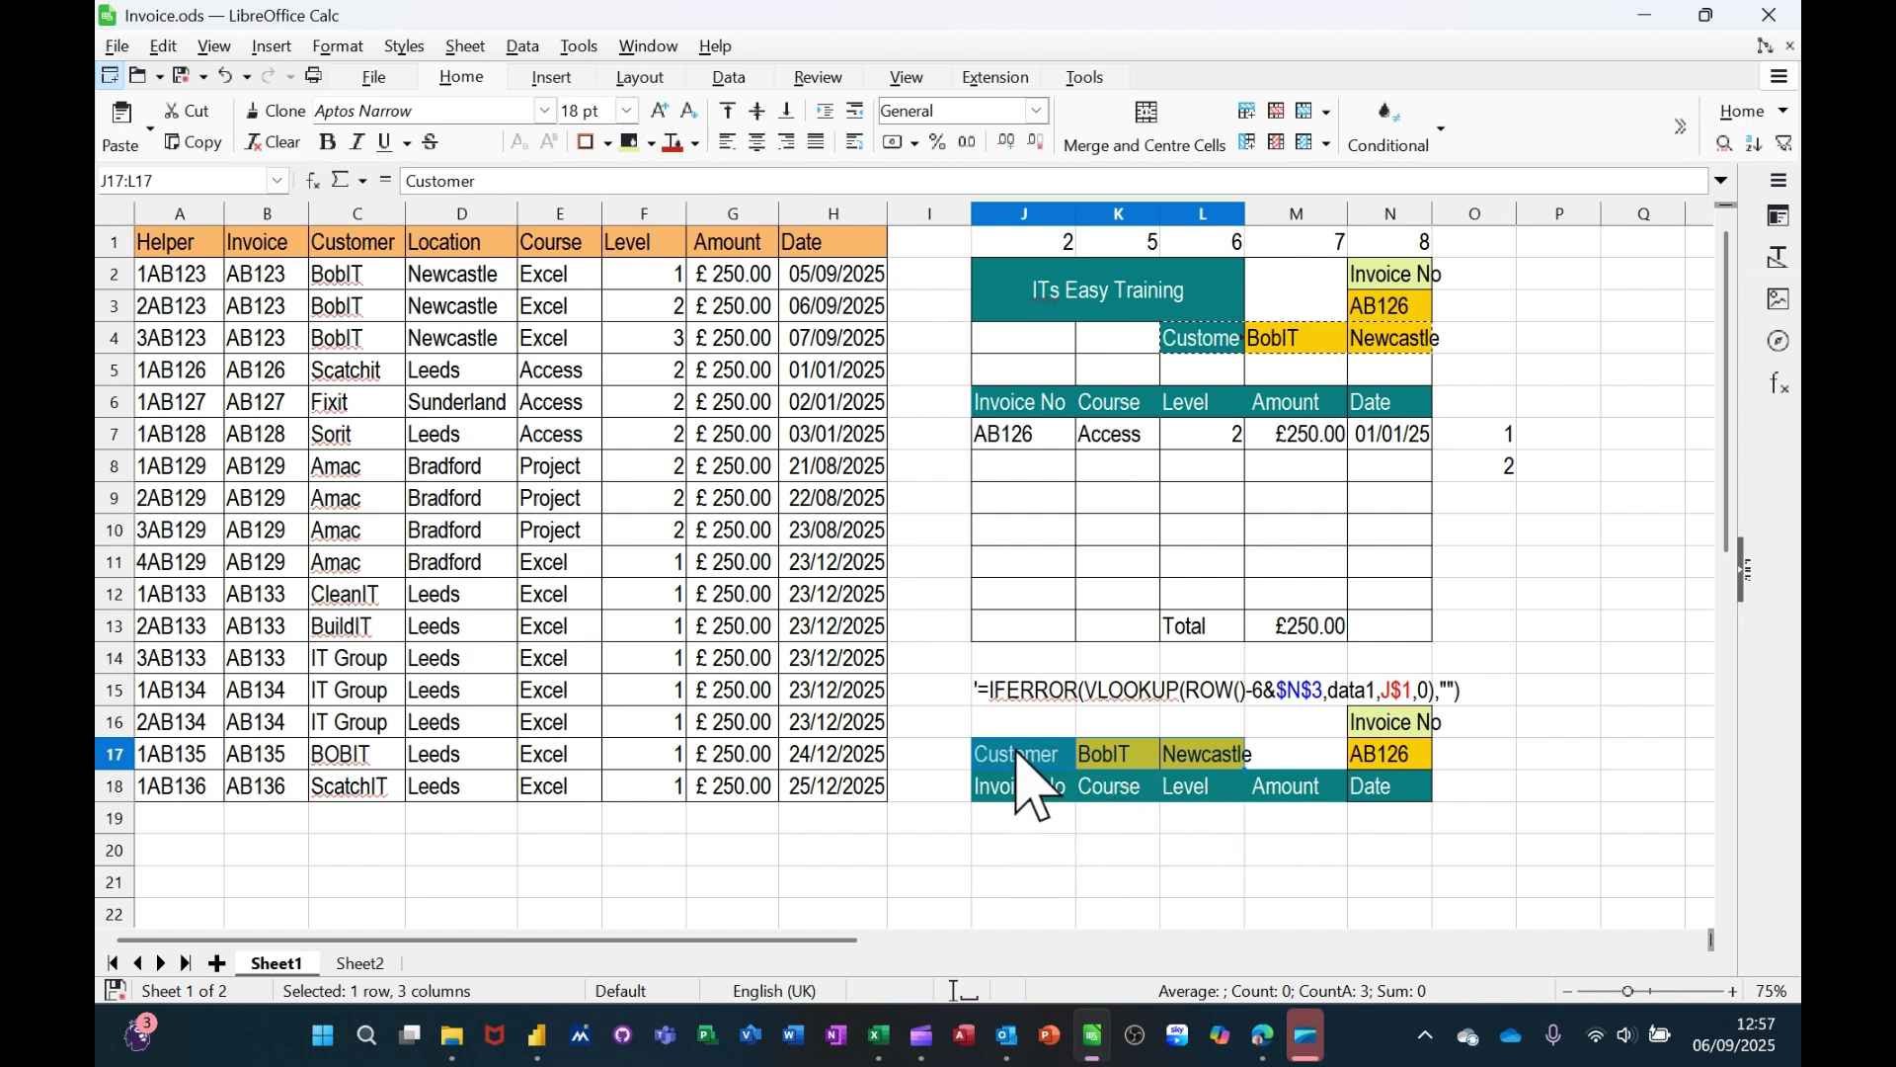
left_click_drag(1017, 754, 1048, 790)
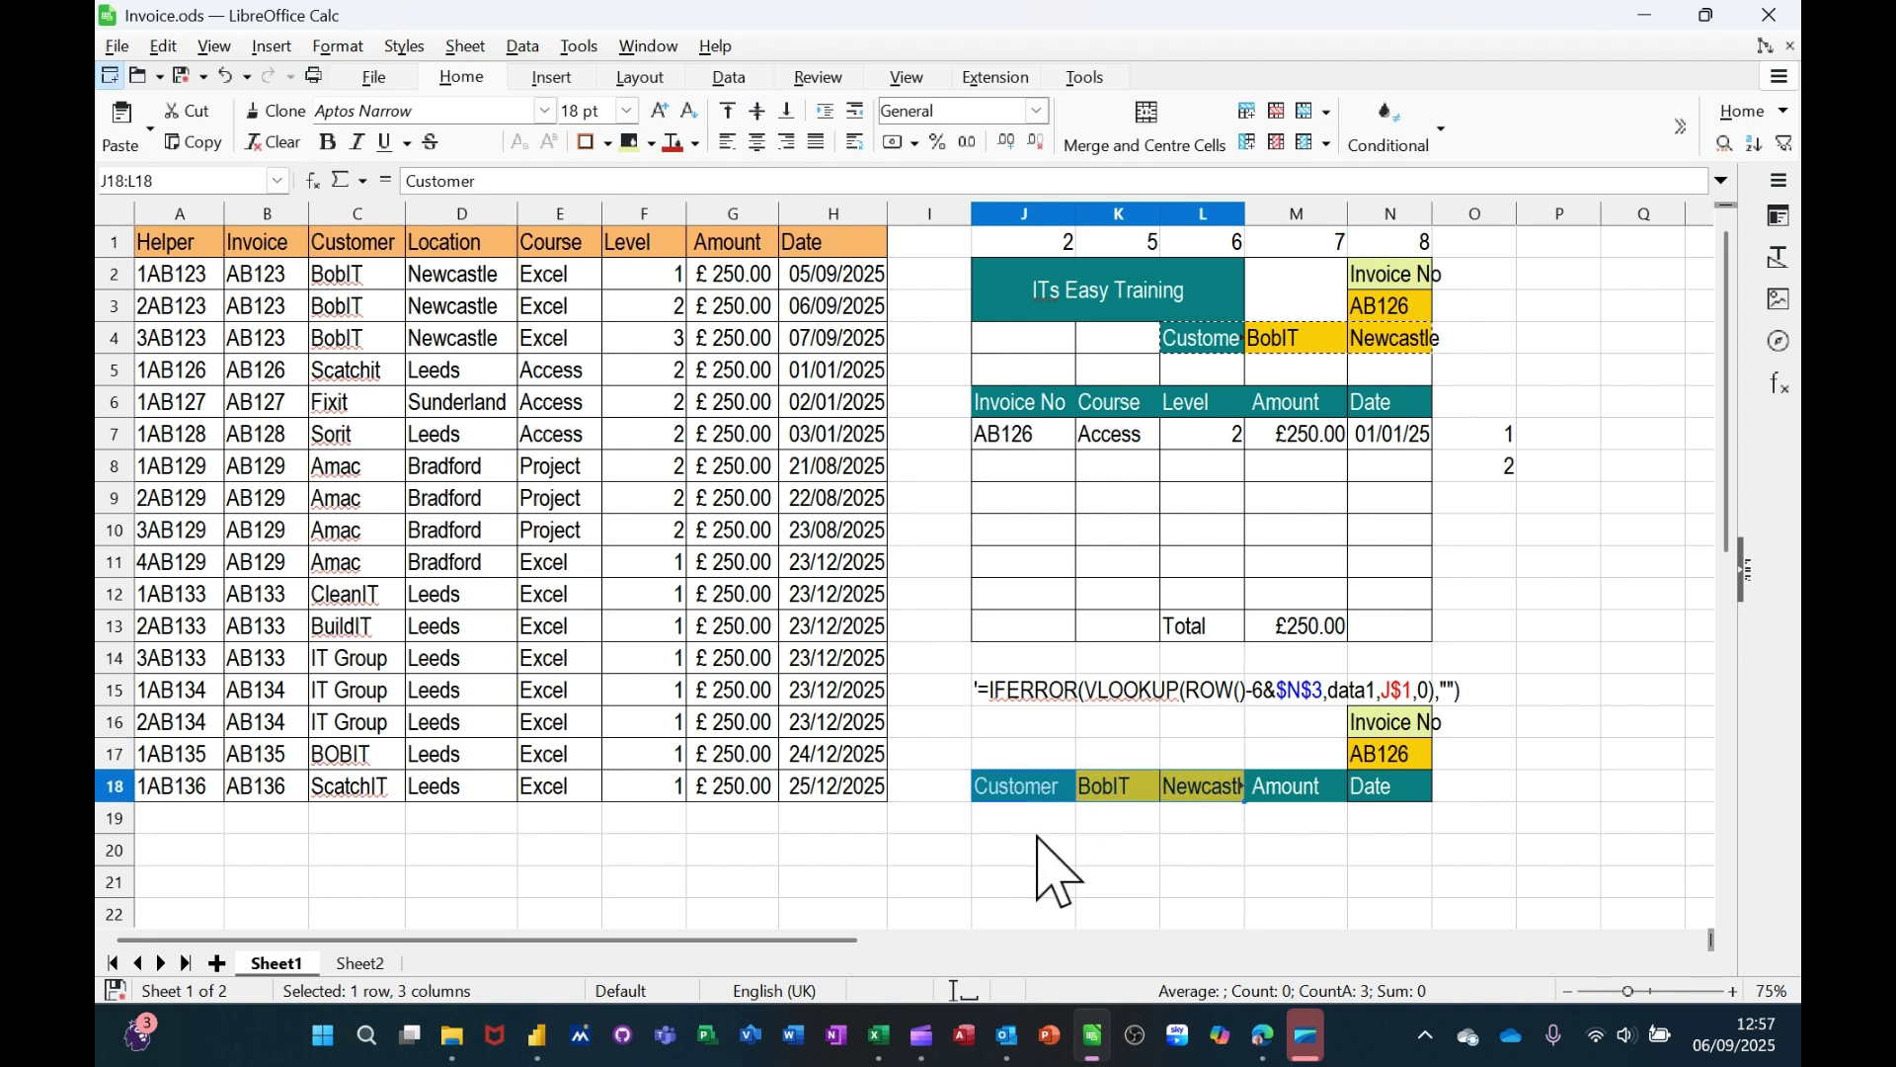
key("ctrl+z")
left_click(1032, 762)
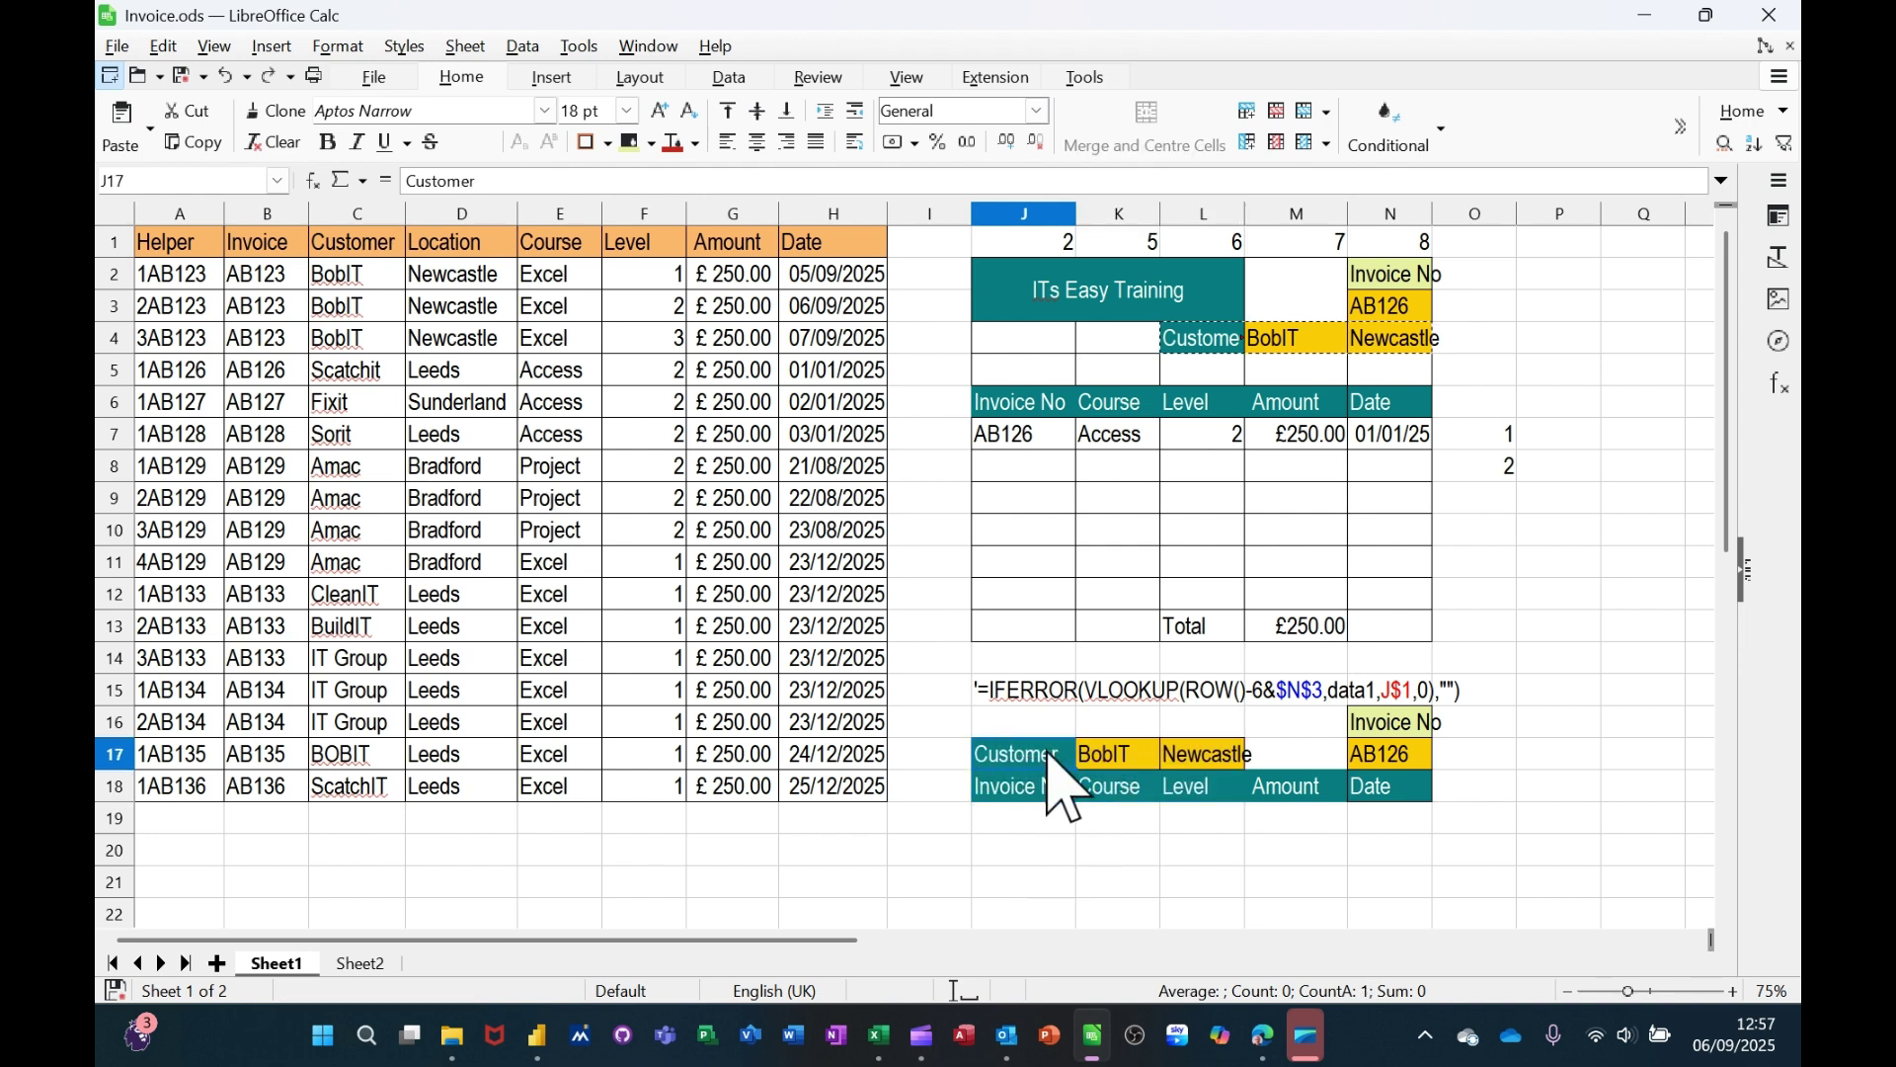
left_click_drag(1049, 754, 1397, 826)
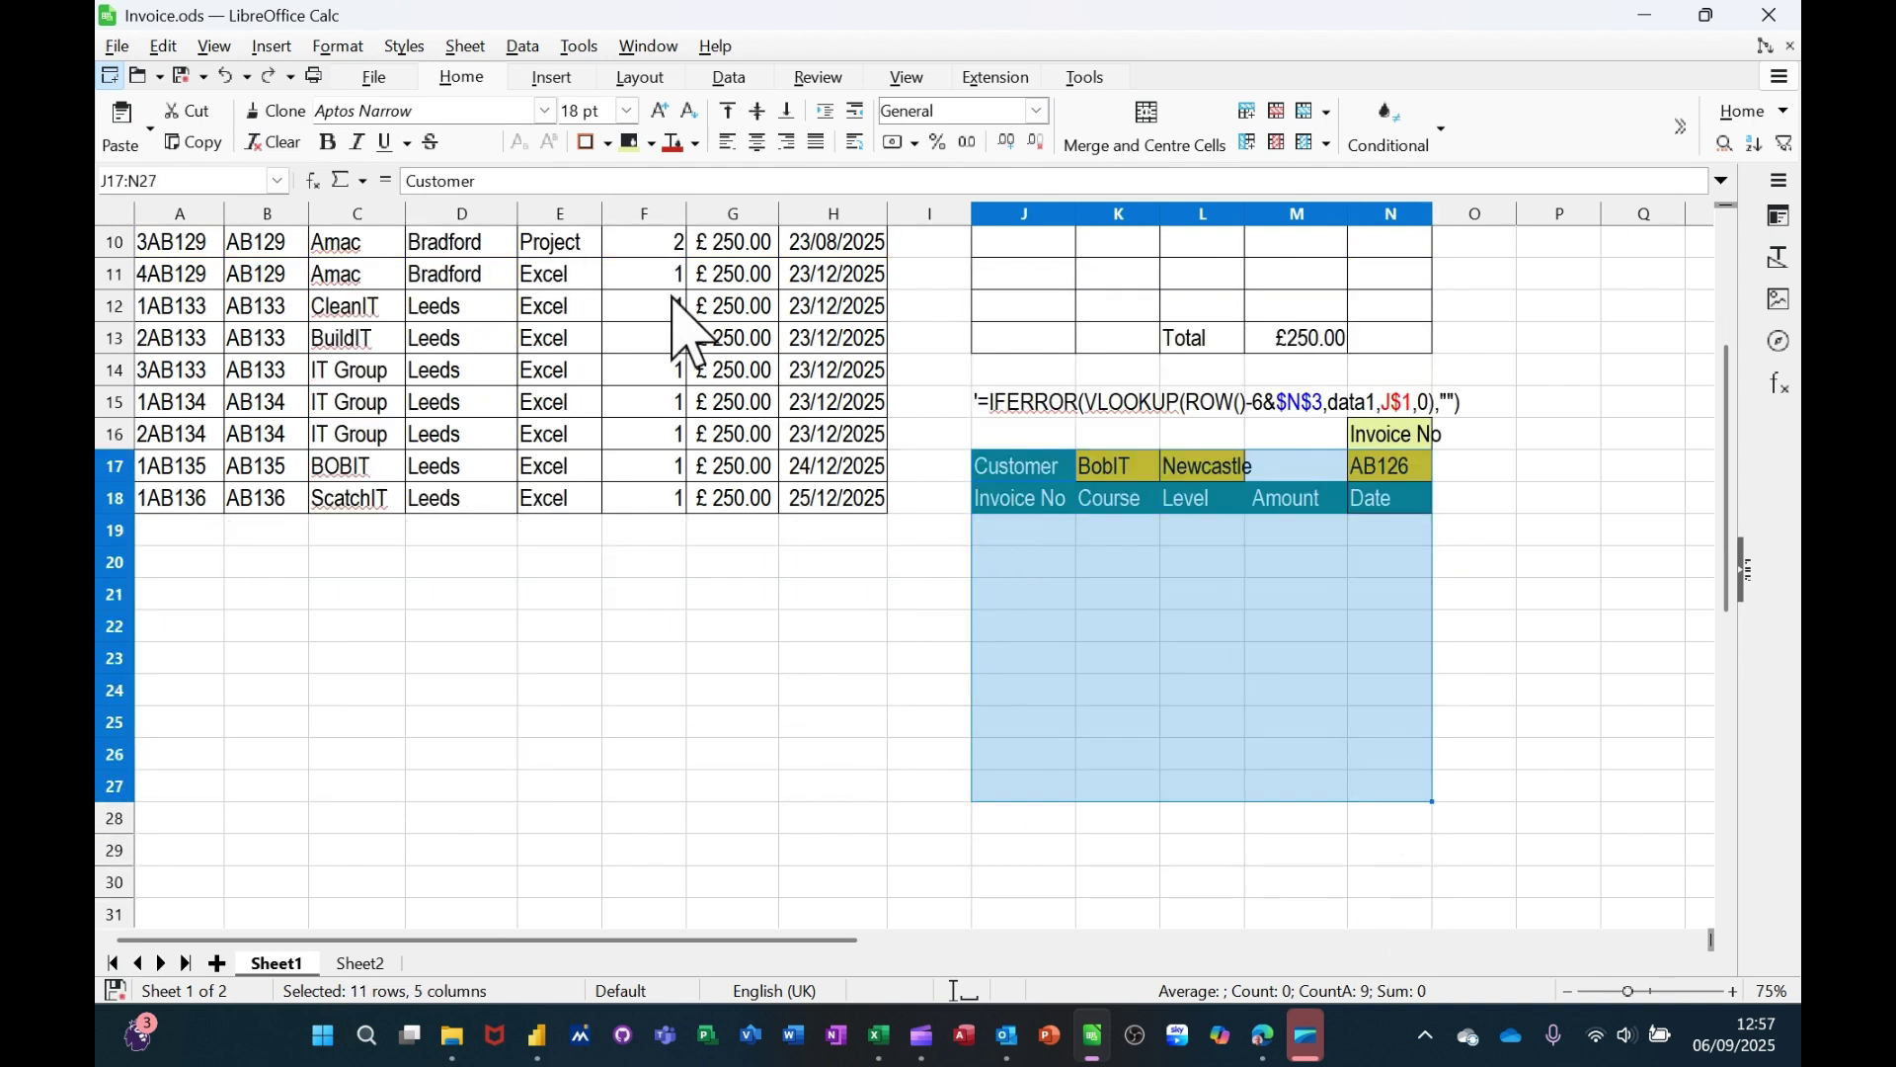
Step: Apply border and all inner lines to J17:N27, creating an empty line-item grid
left_click(609, 143)
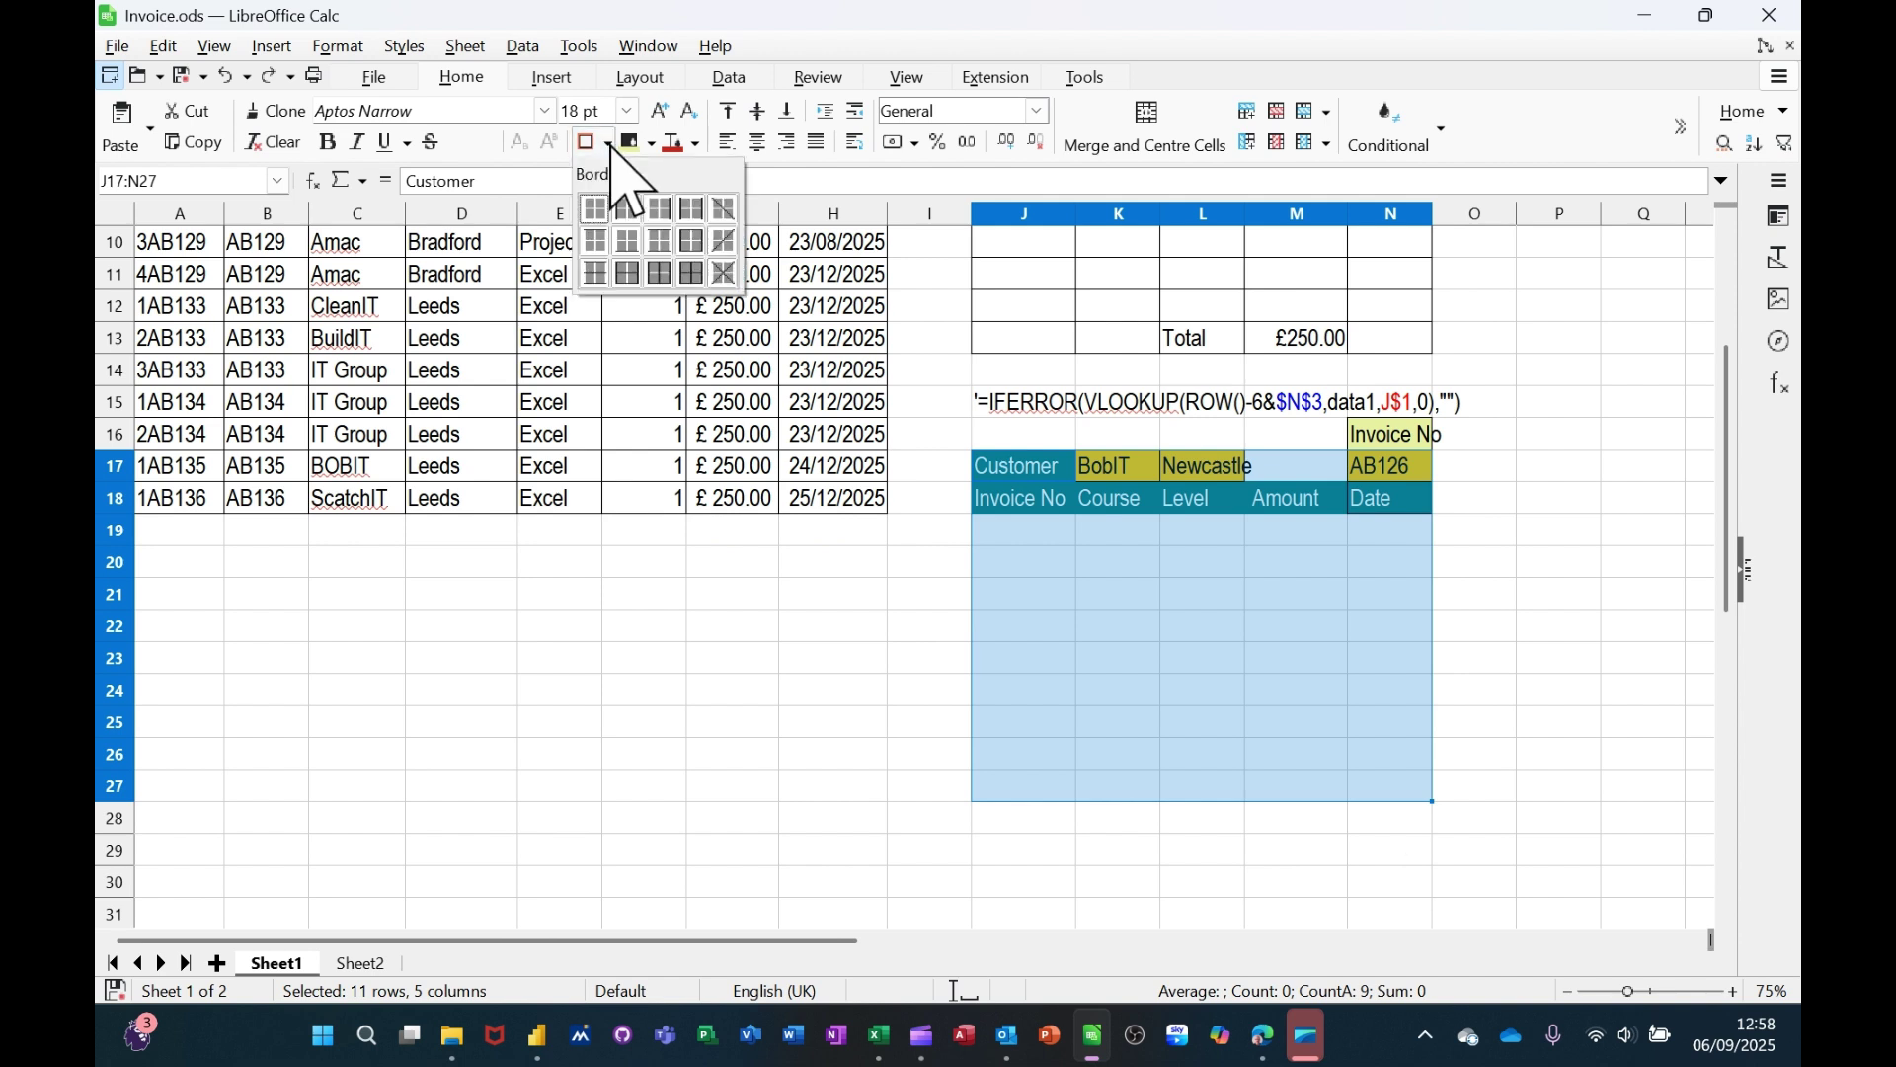
left_click(691, 274)
left_click(1171, 579)
left_click(1045, 533)
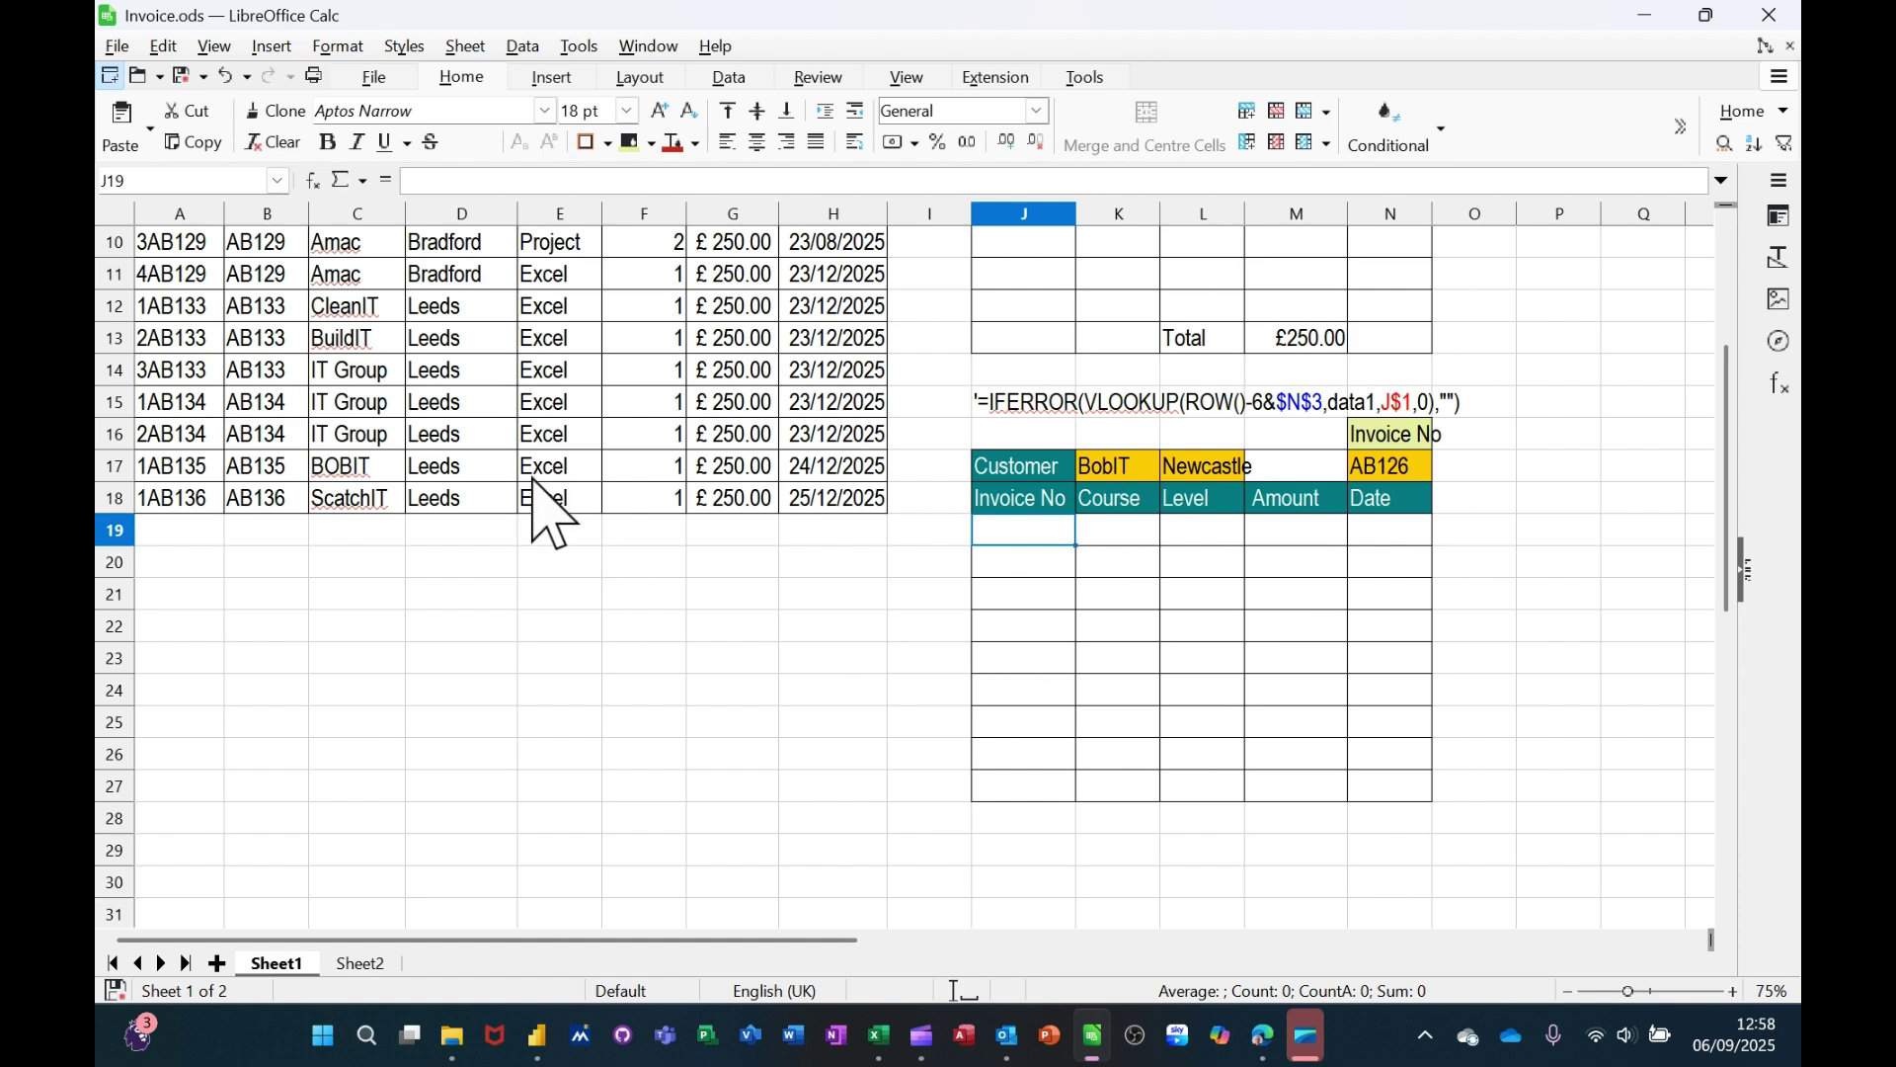
scroll(548, 508, "up", 3)
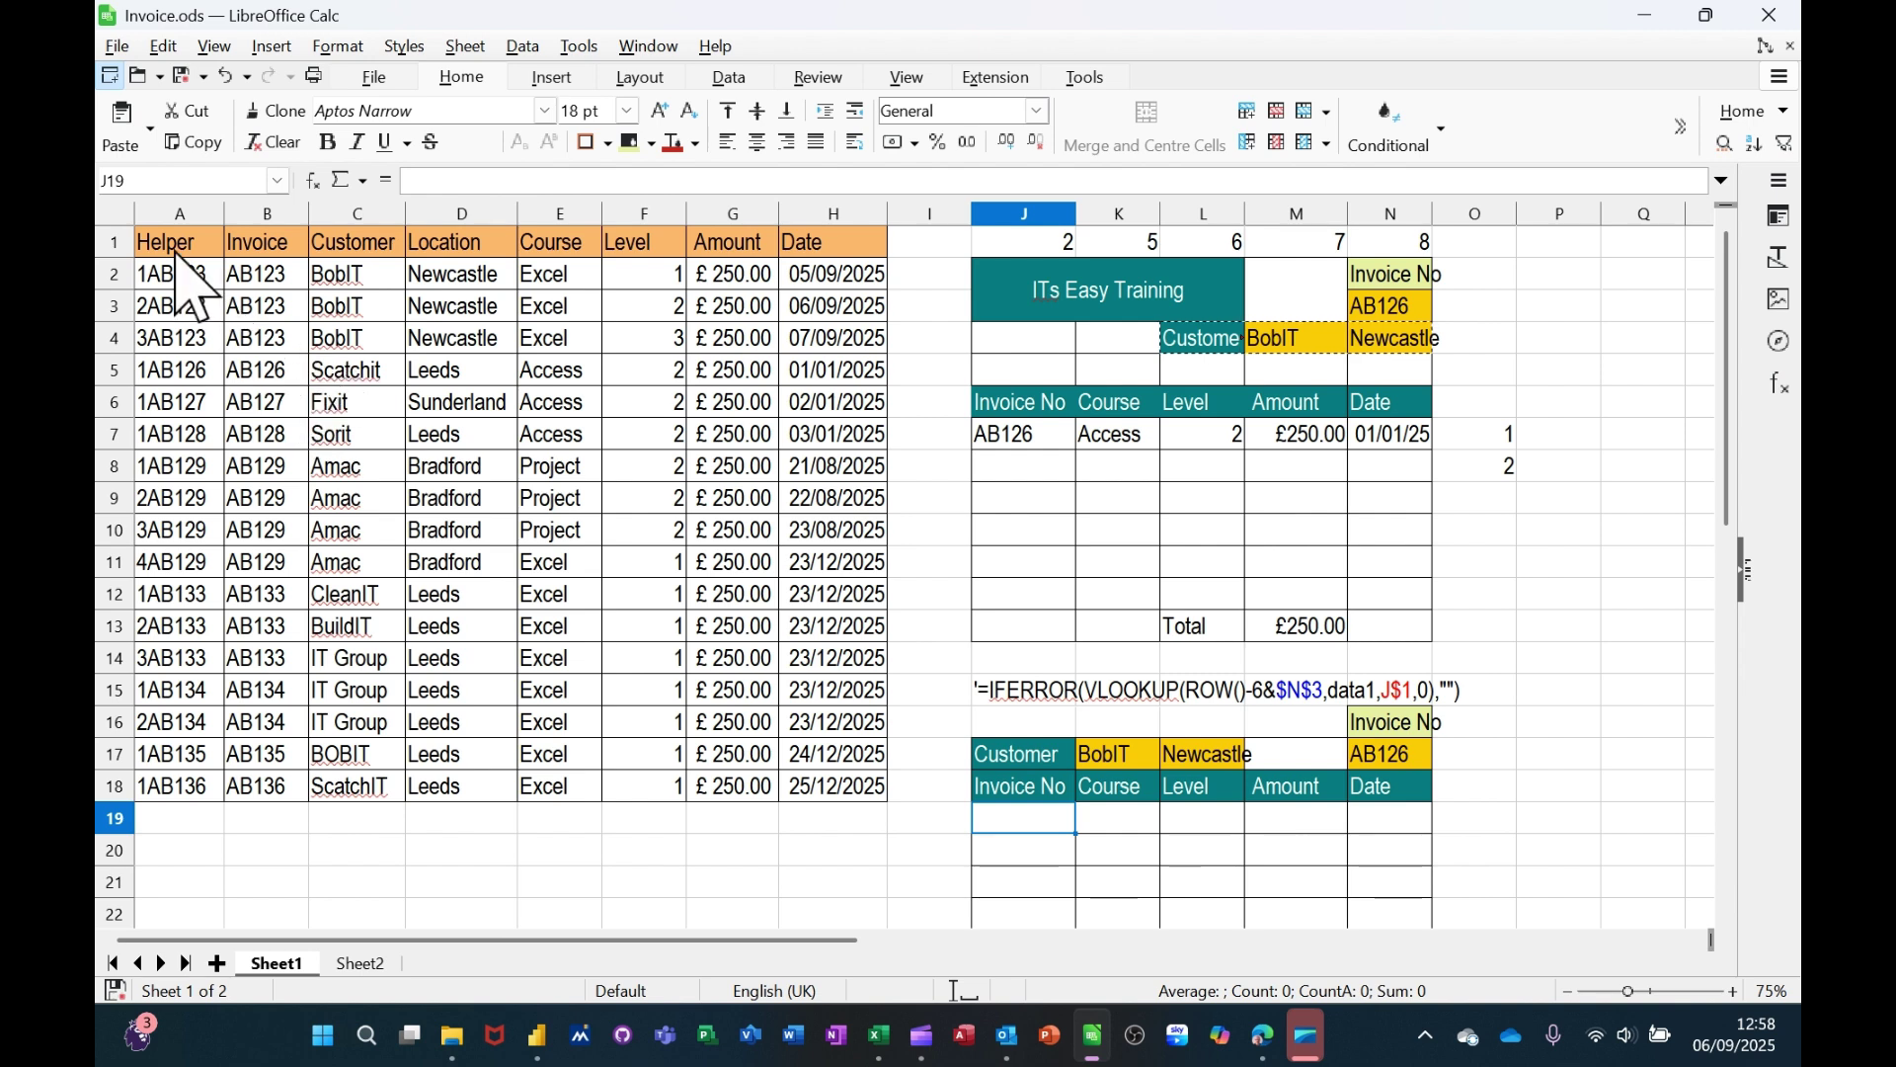
left_click_drag(178, 215, 839, 247)
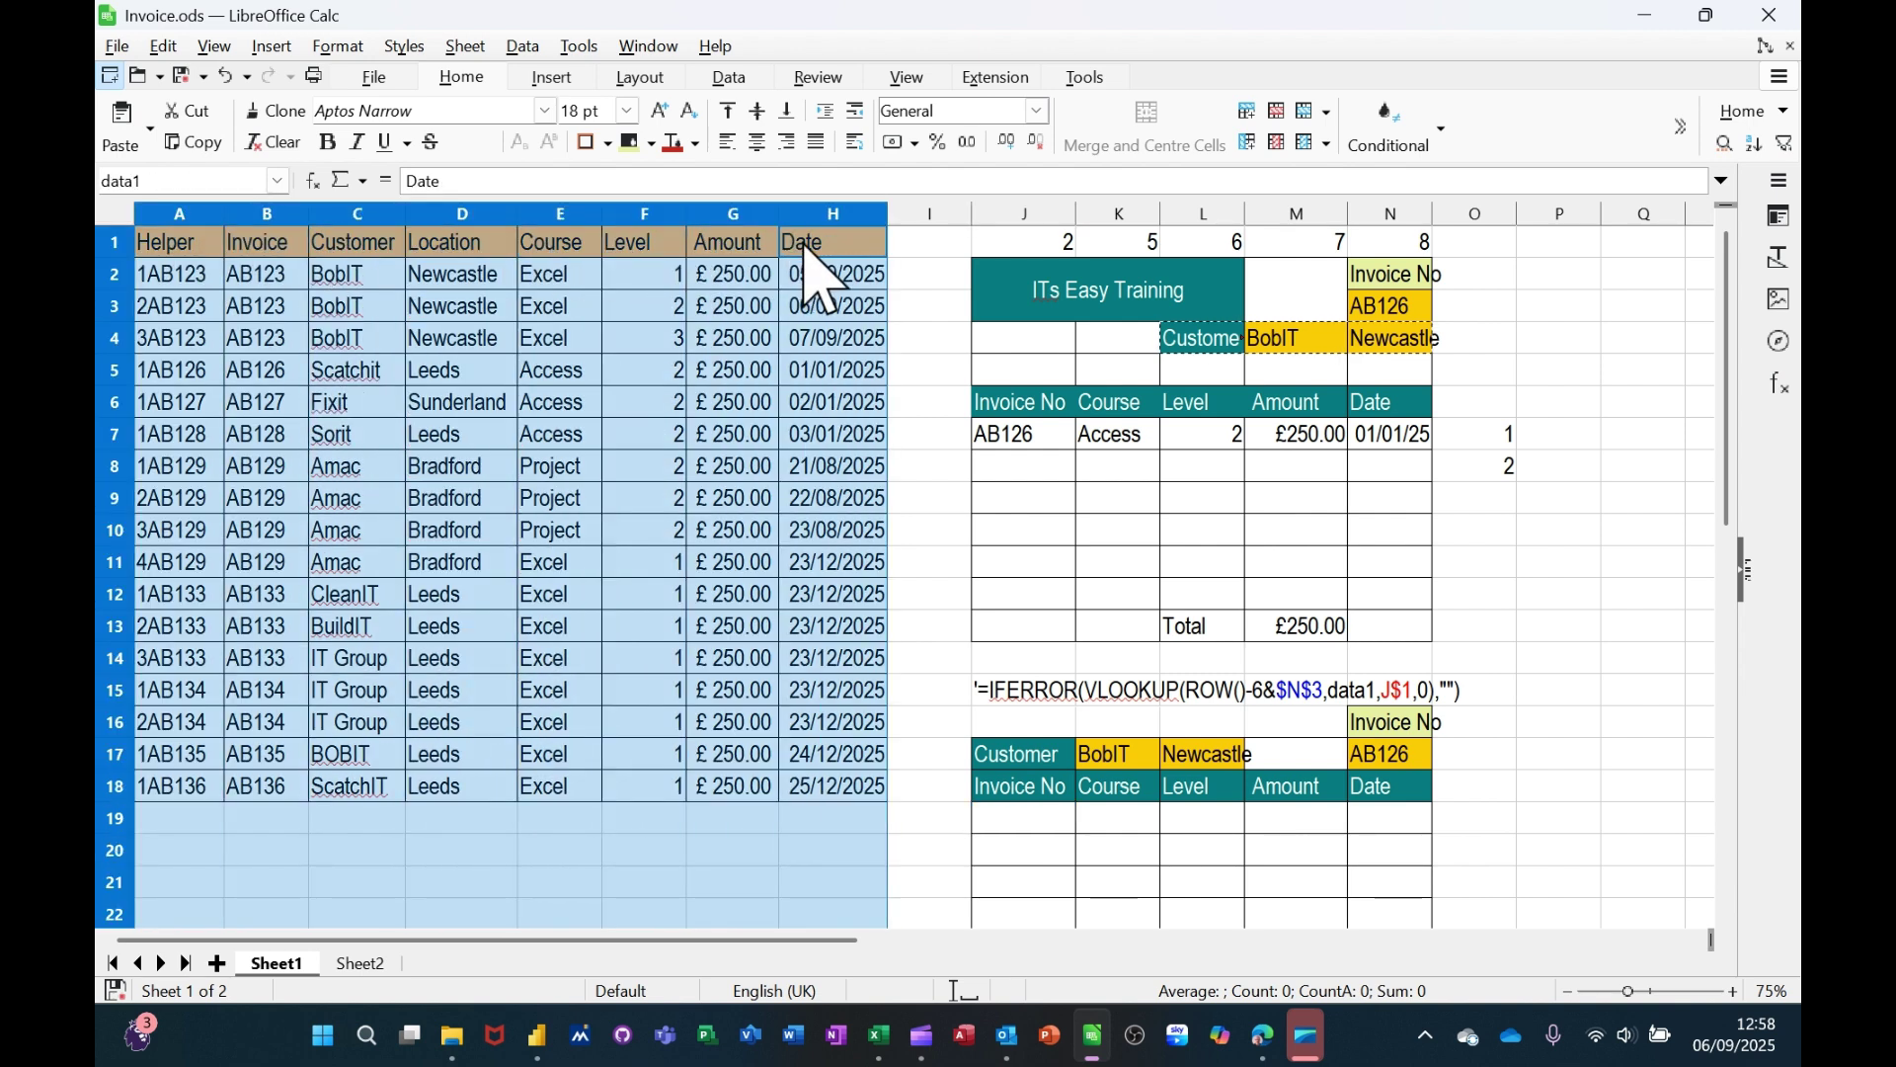
left_click(178, 283)
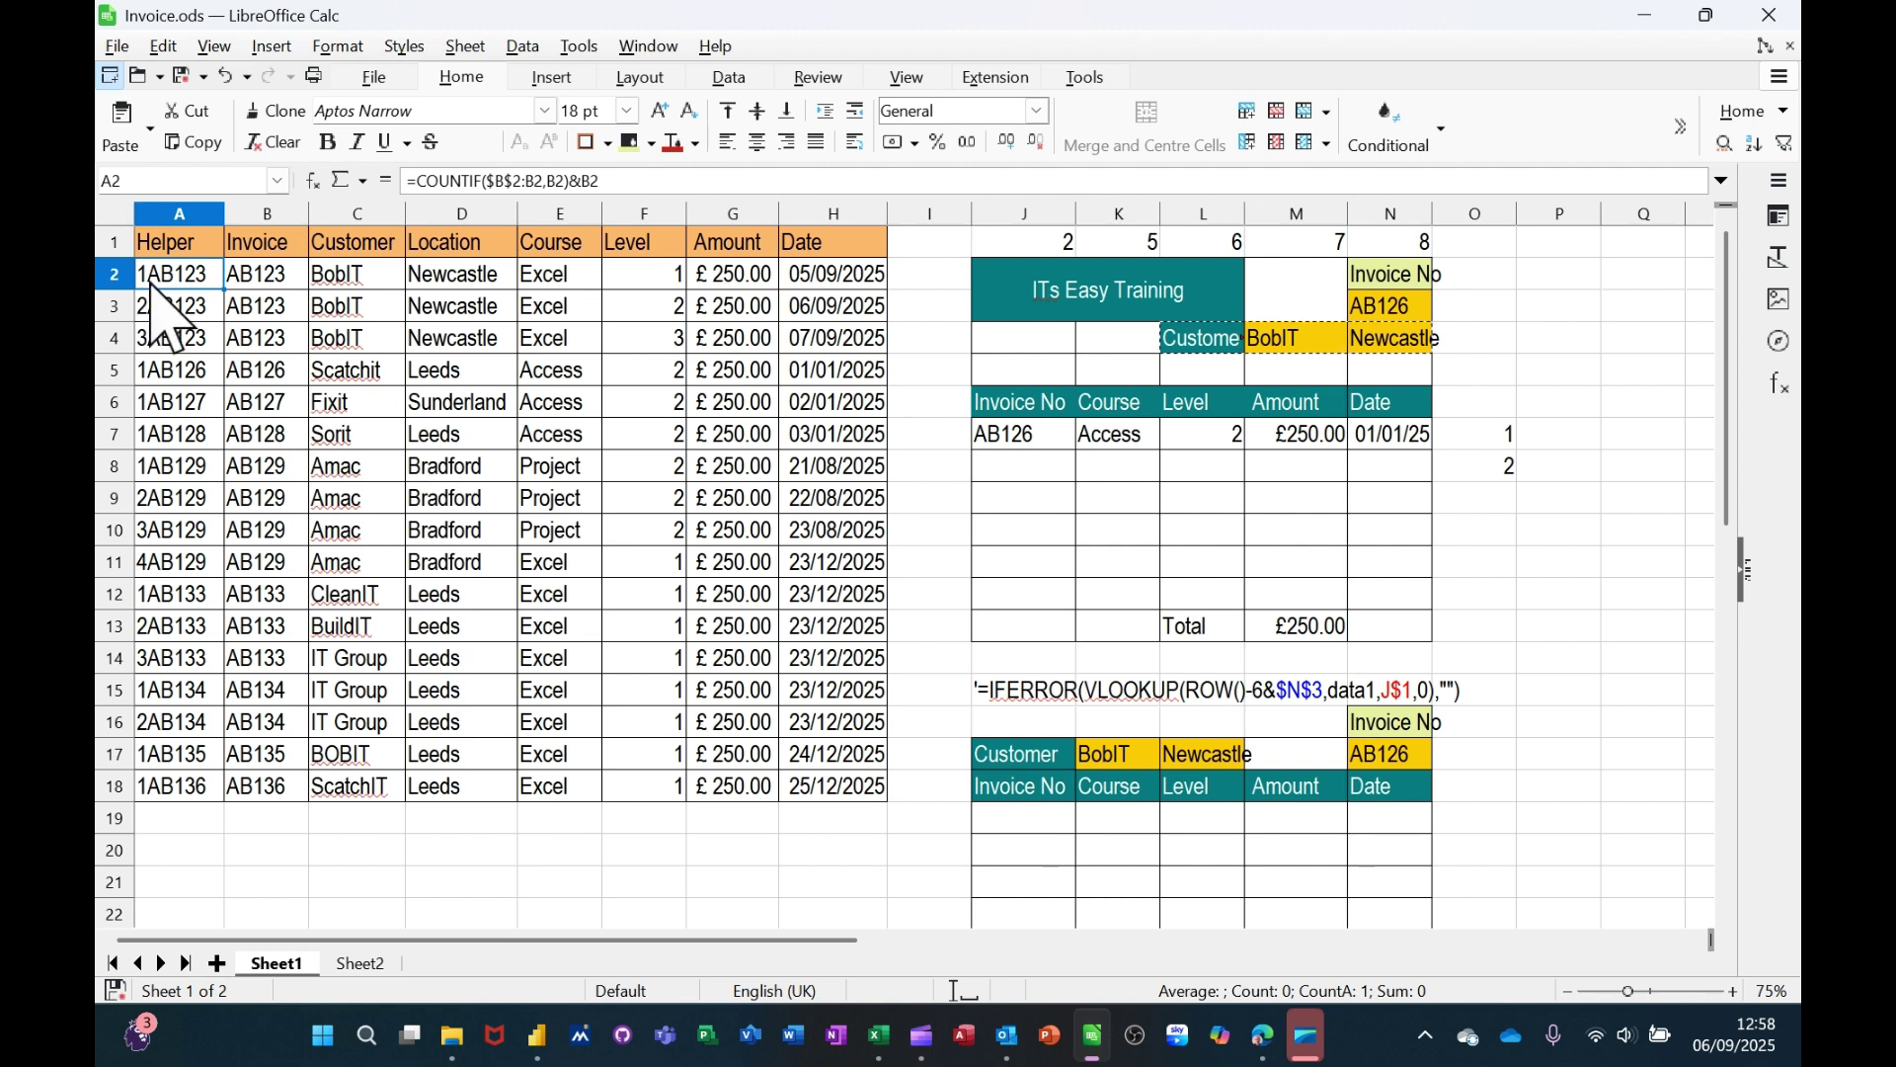
left_click_drag(172, 283, 179, 369)
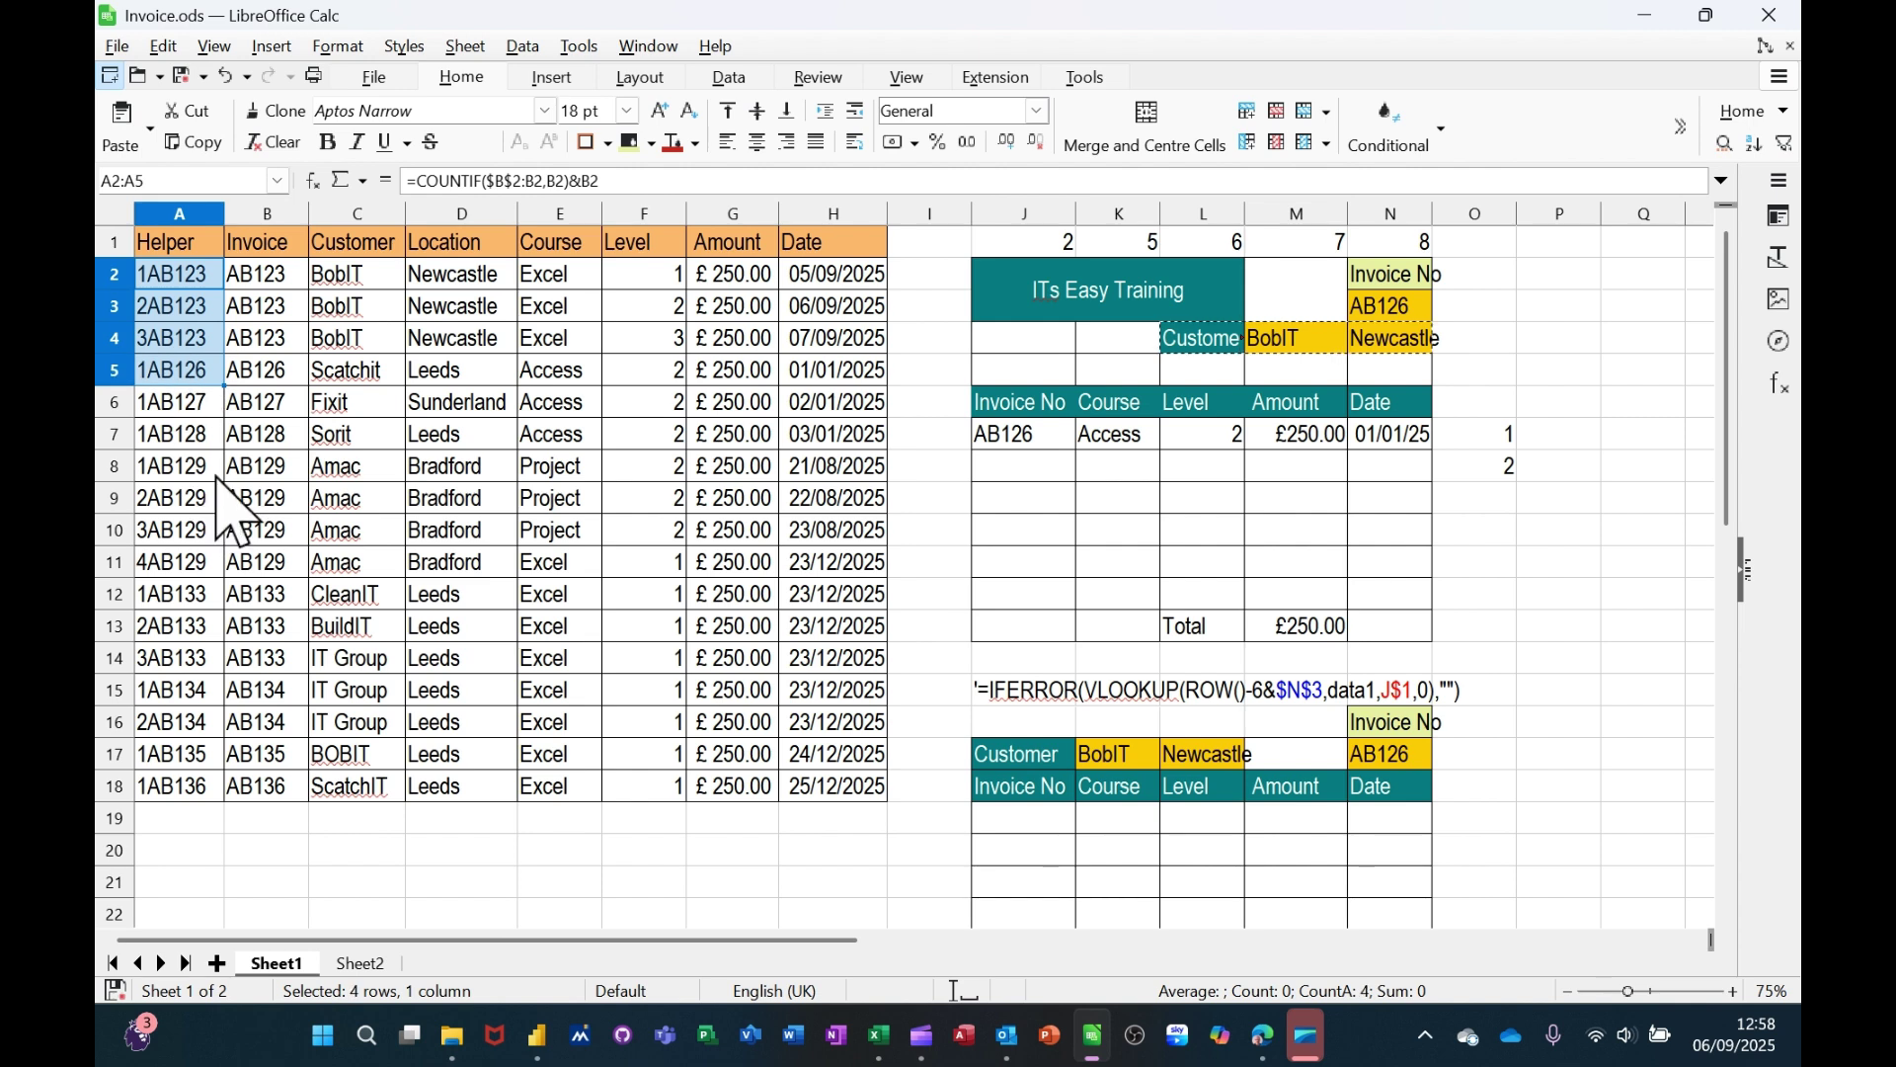
Step: Replace A2:A5 with =COUNTIF($B$2:B2,B2) filled down, giving 1, 2, 3 and 1
key("Delete")
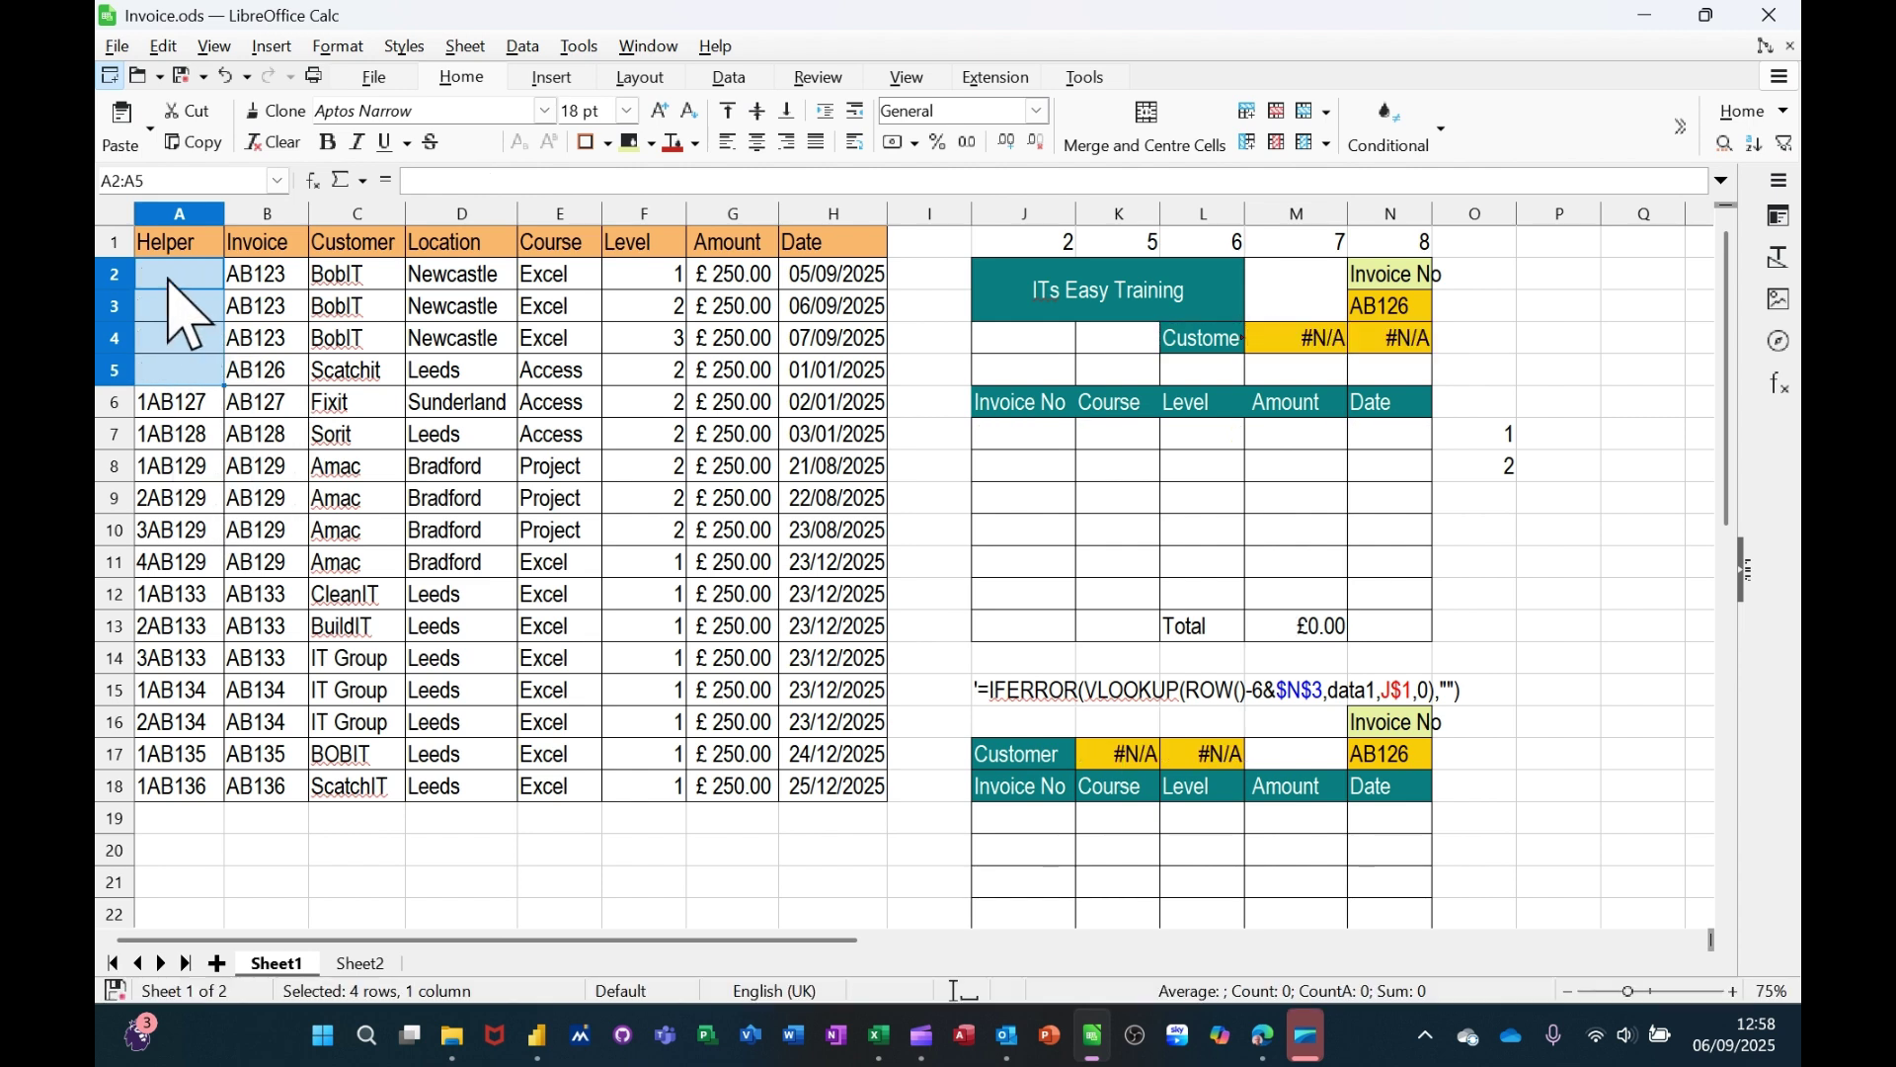
left_click(168, 281)
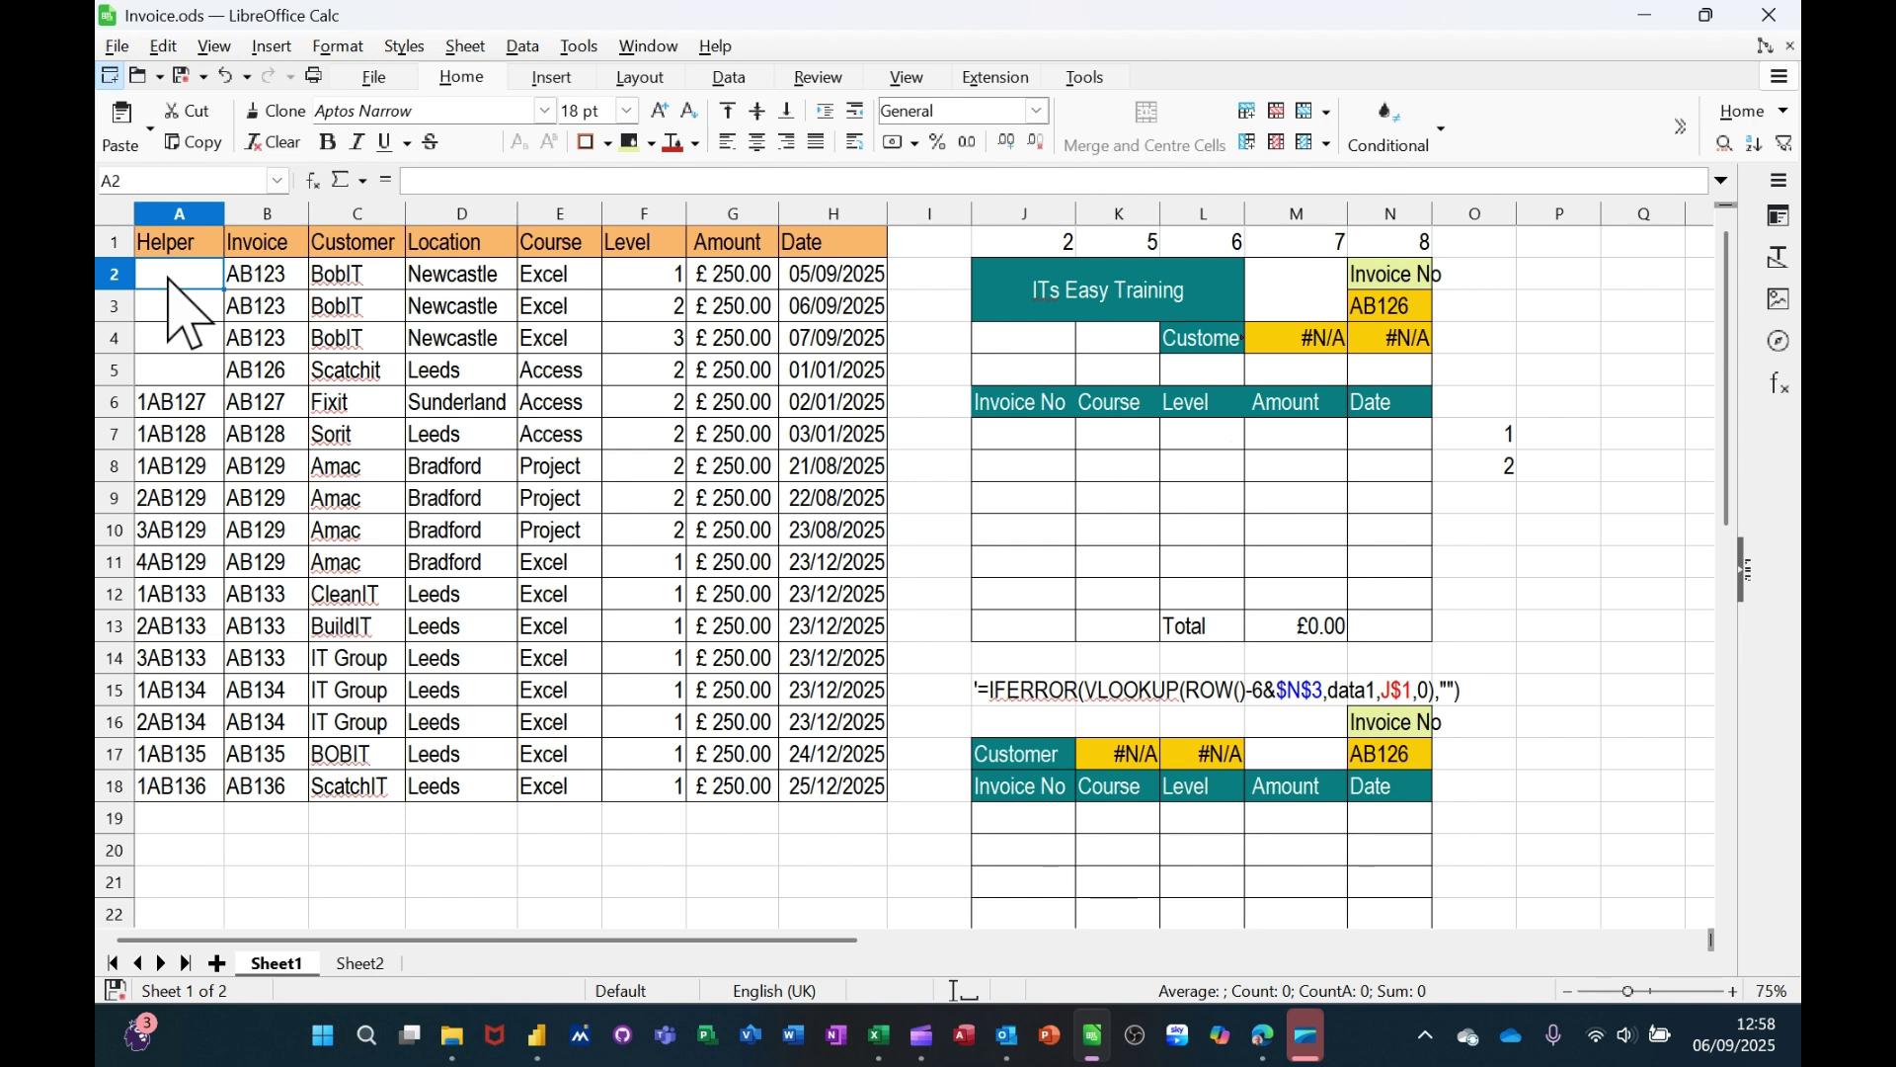
type("=cou")
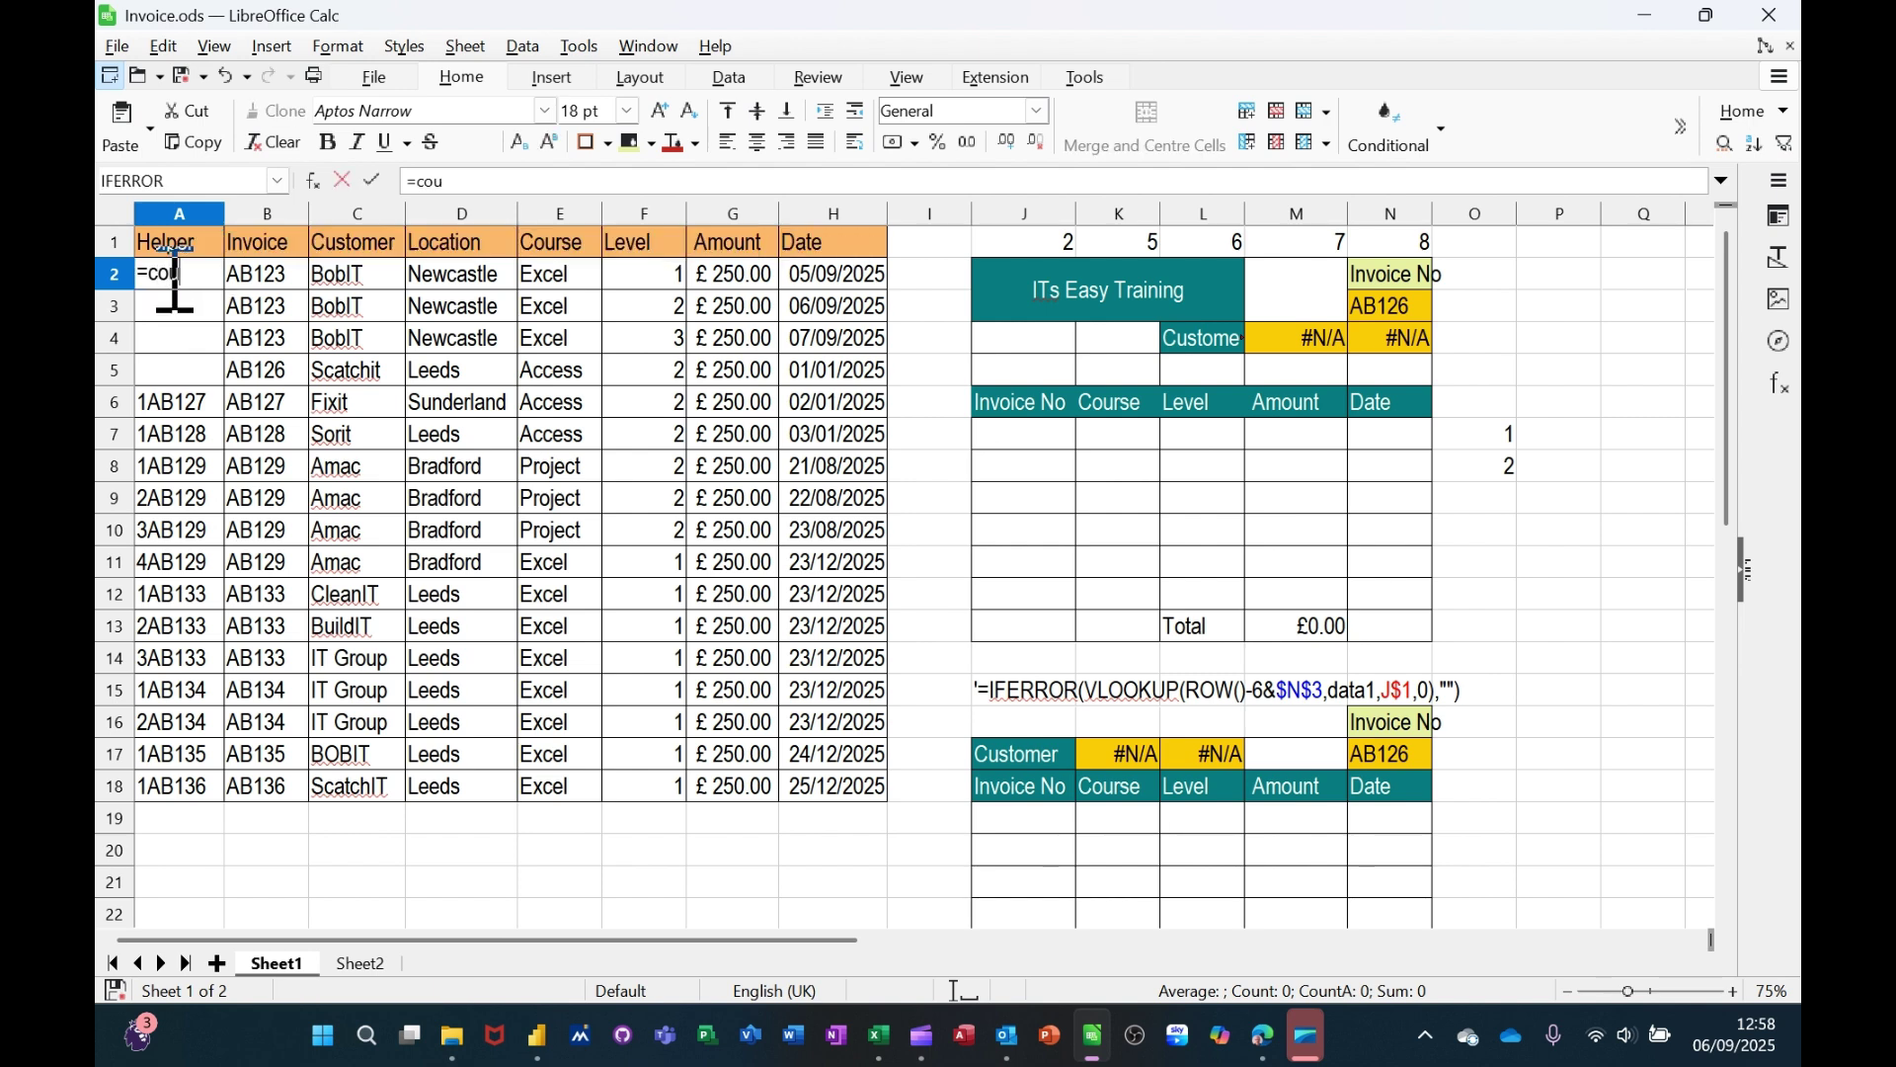
type("ntif")
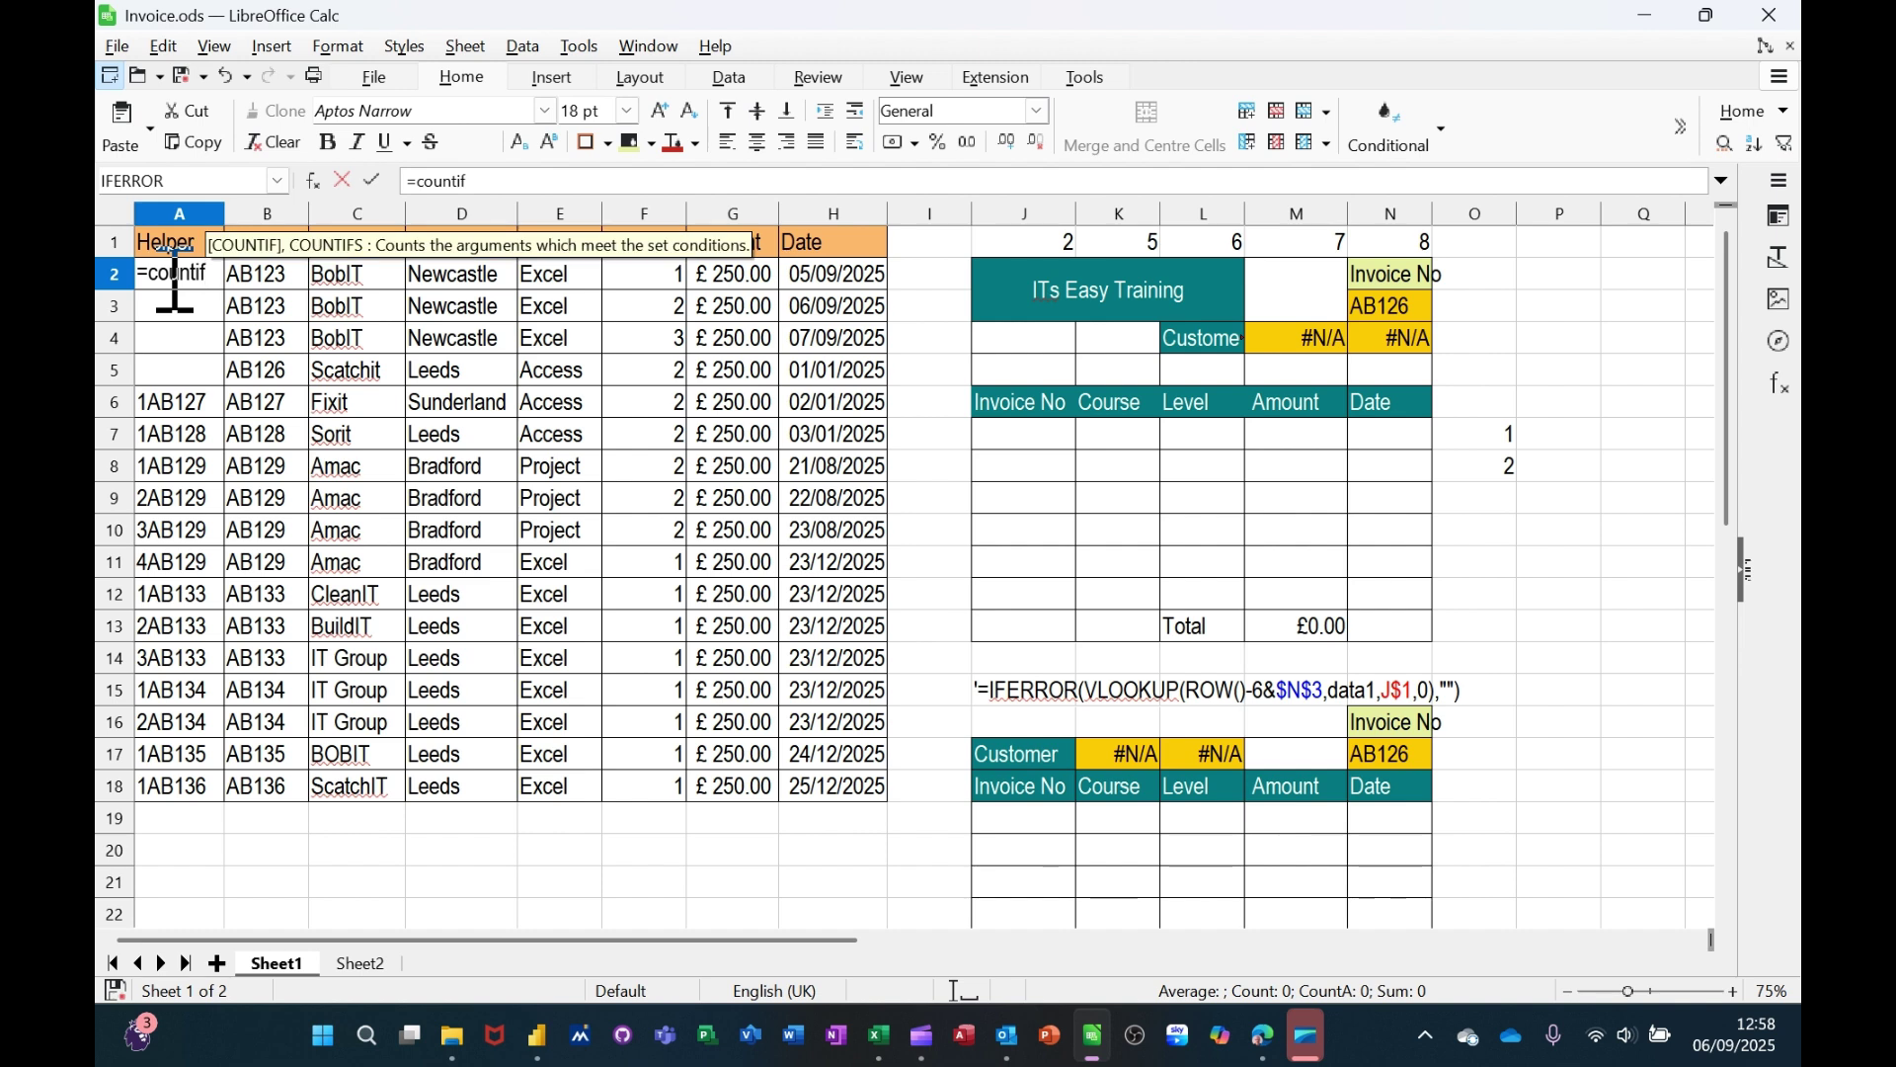
type("(")
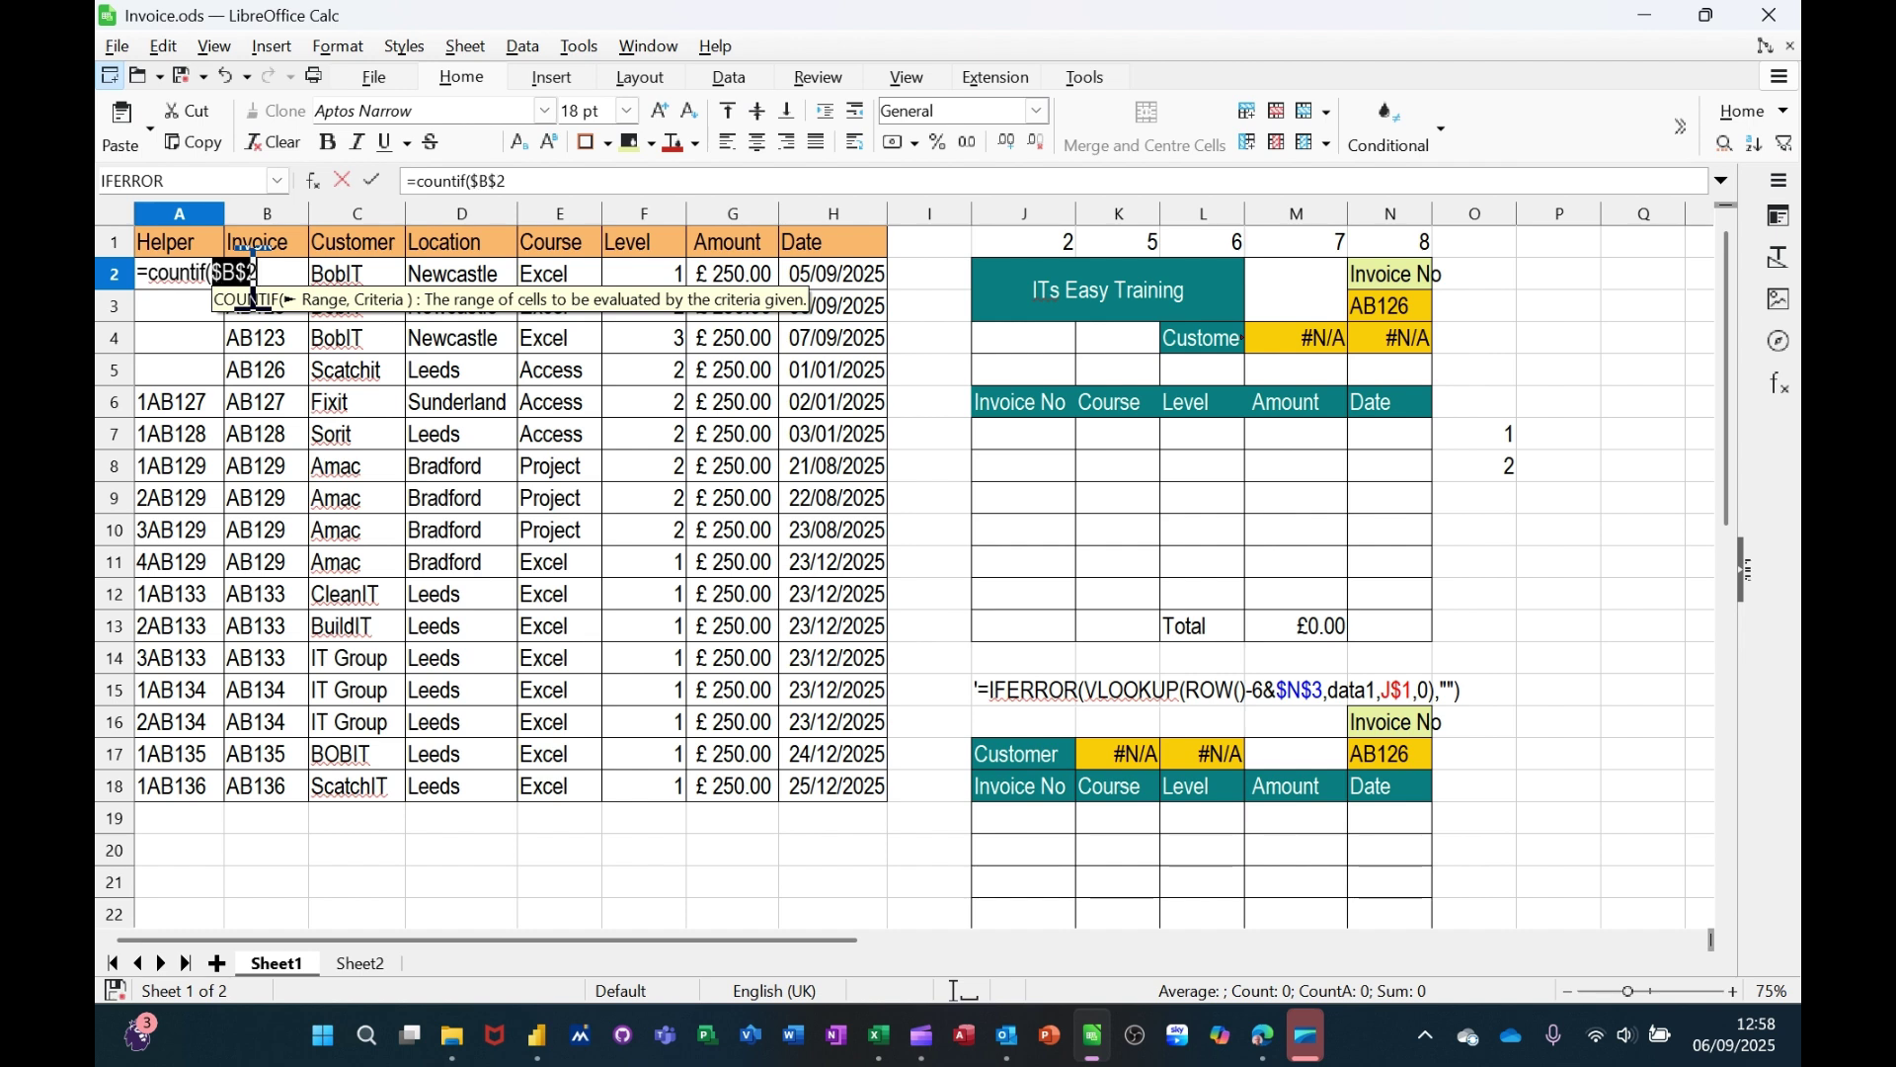
left_click(502, 182)
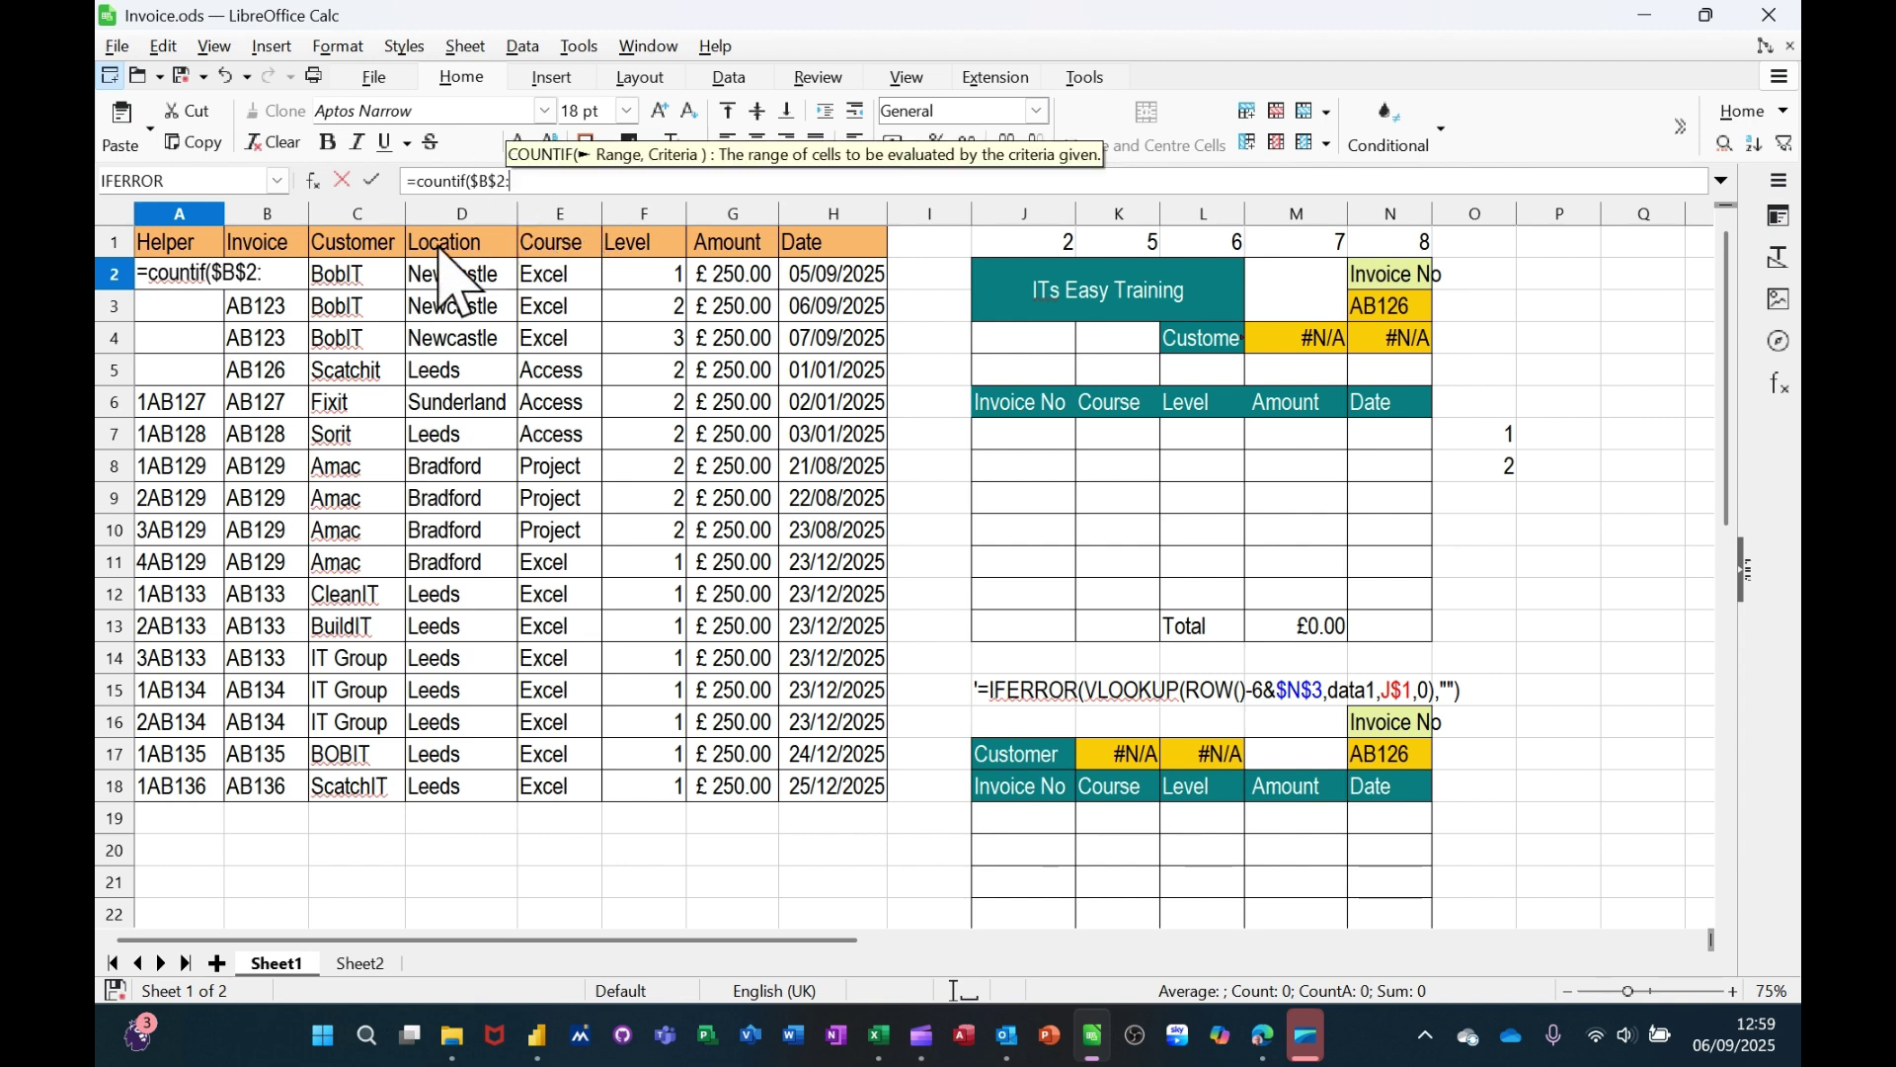
type("b")
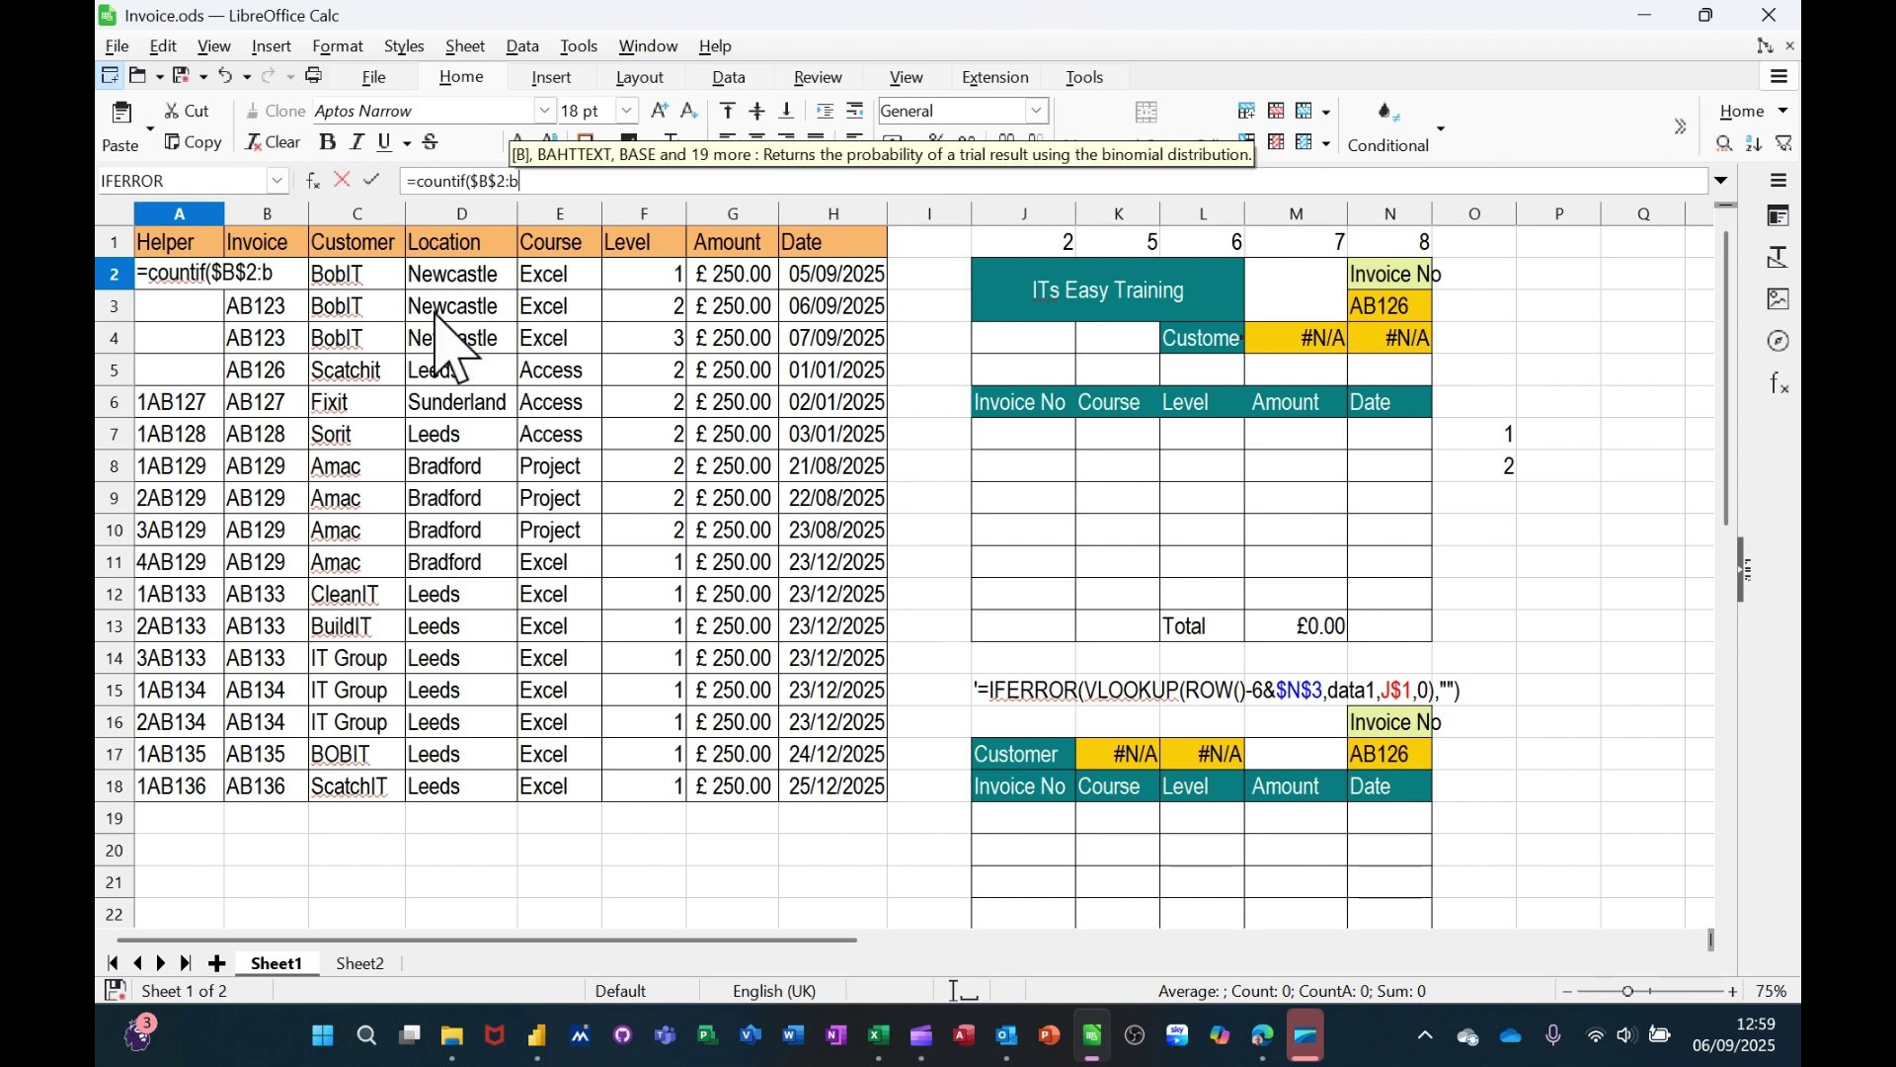
type("2,")
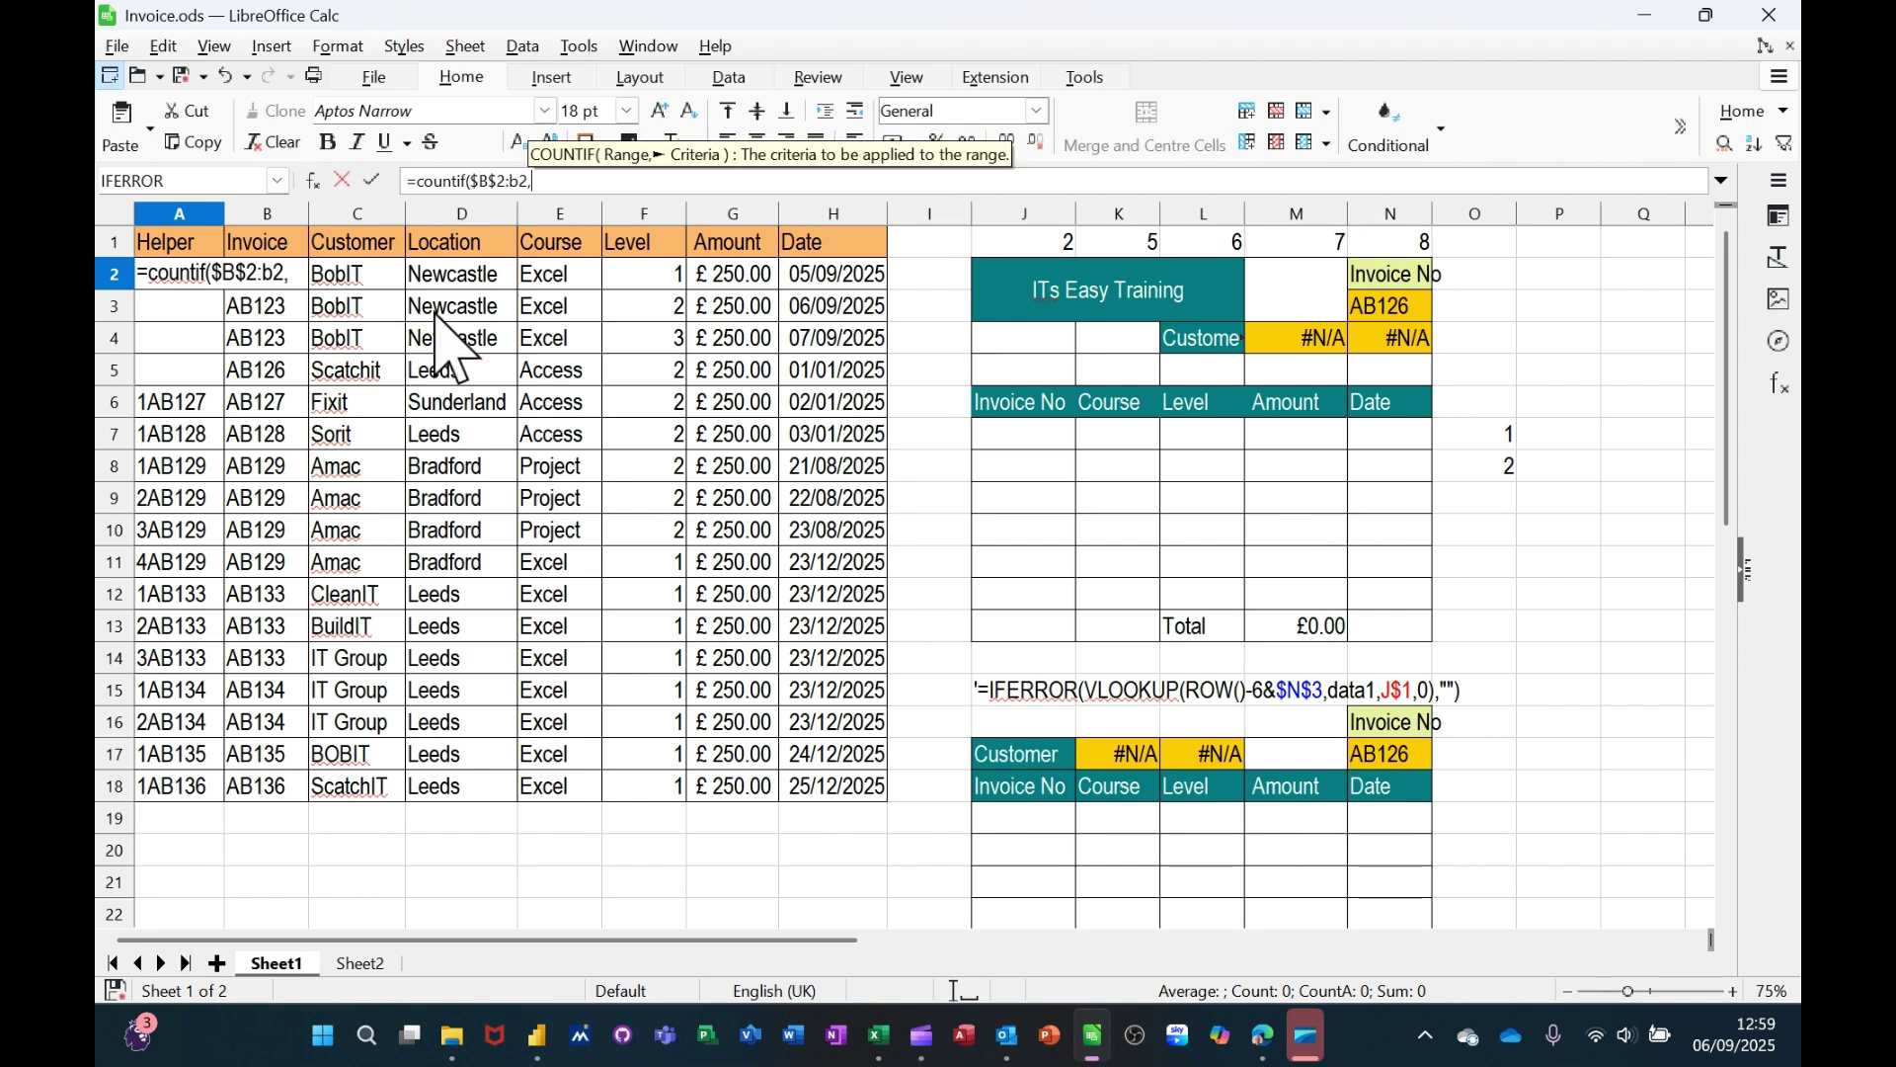
type("b2")
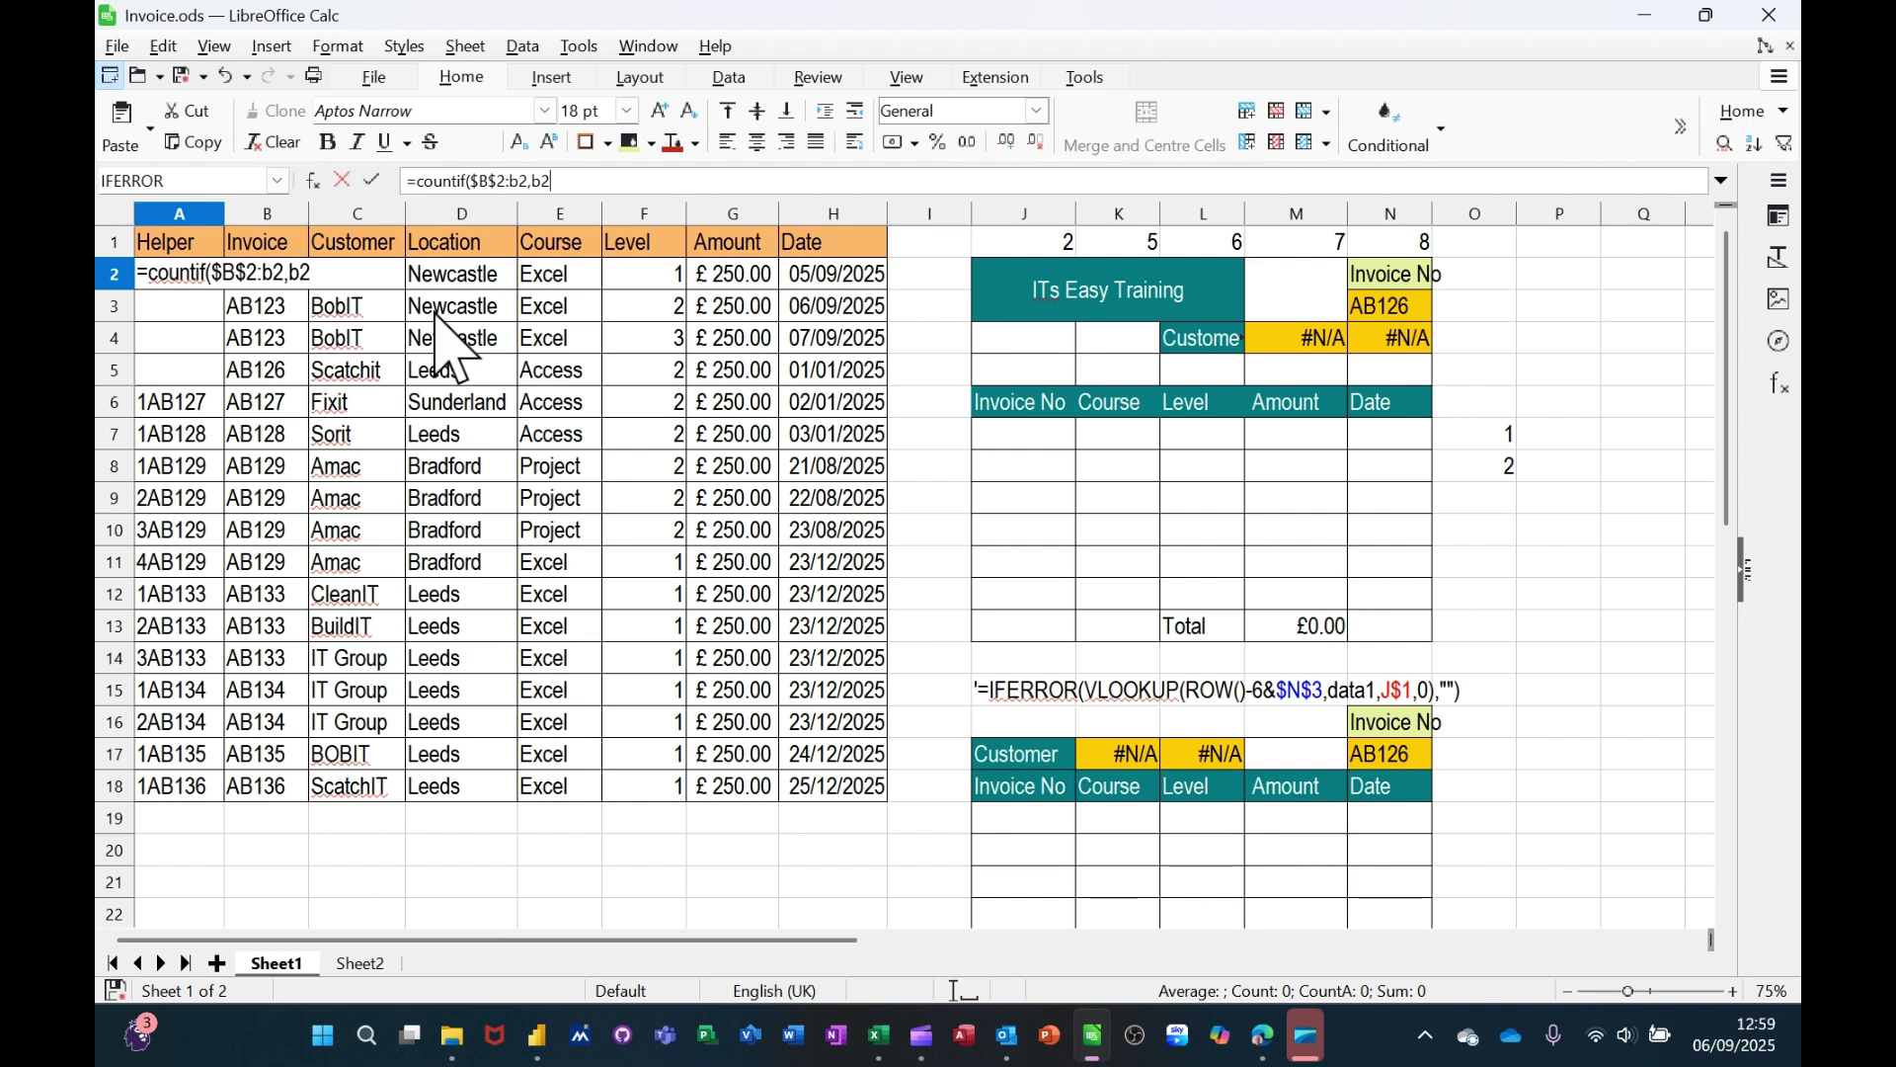
left_click(372, 180)
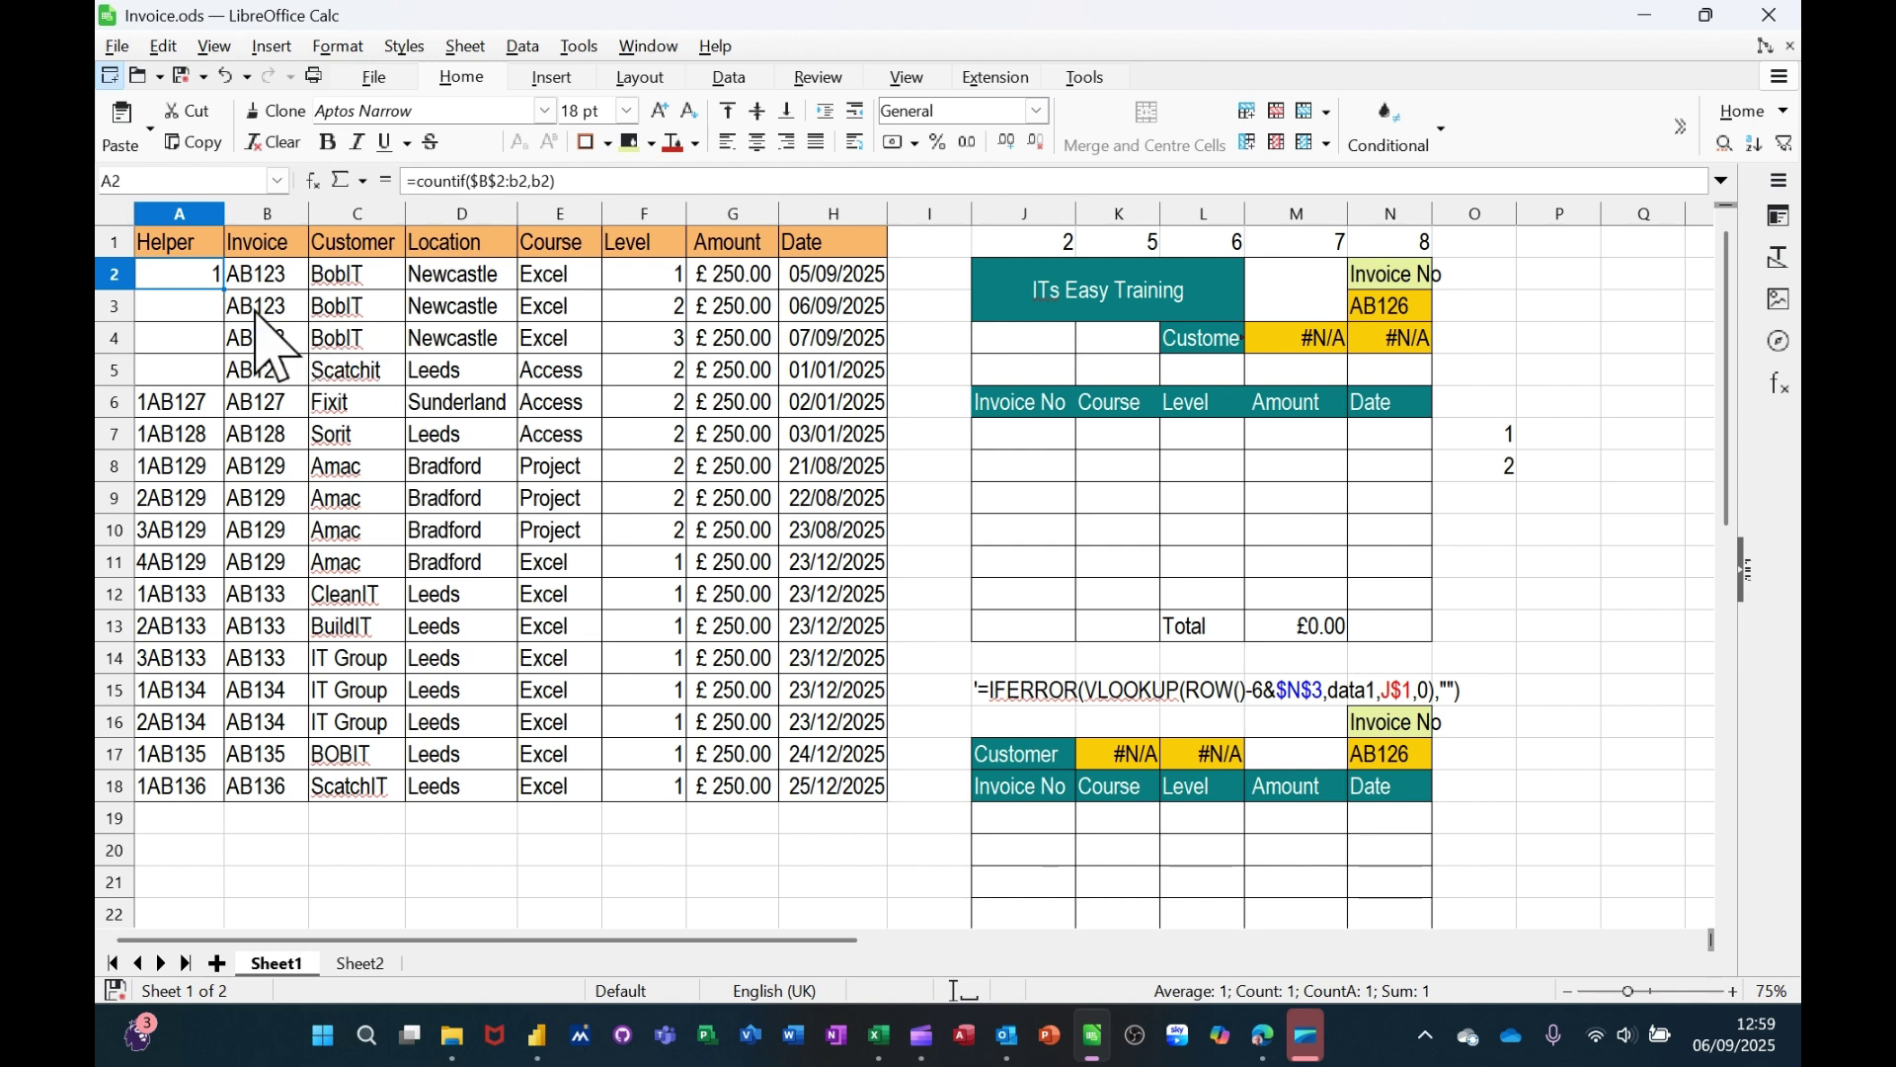
left_click_drag(226, 295, 219, 385)
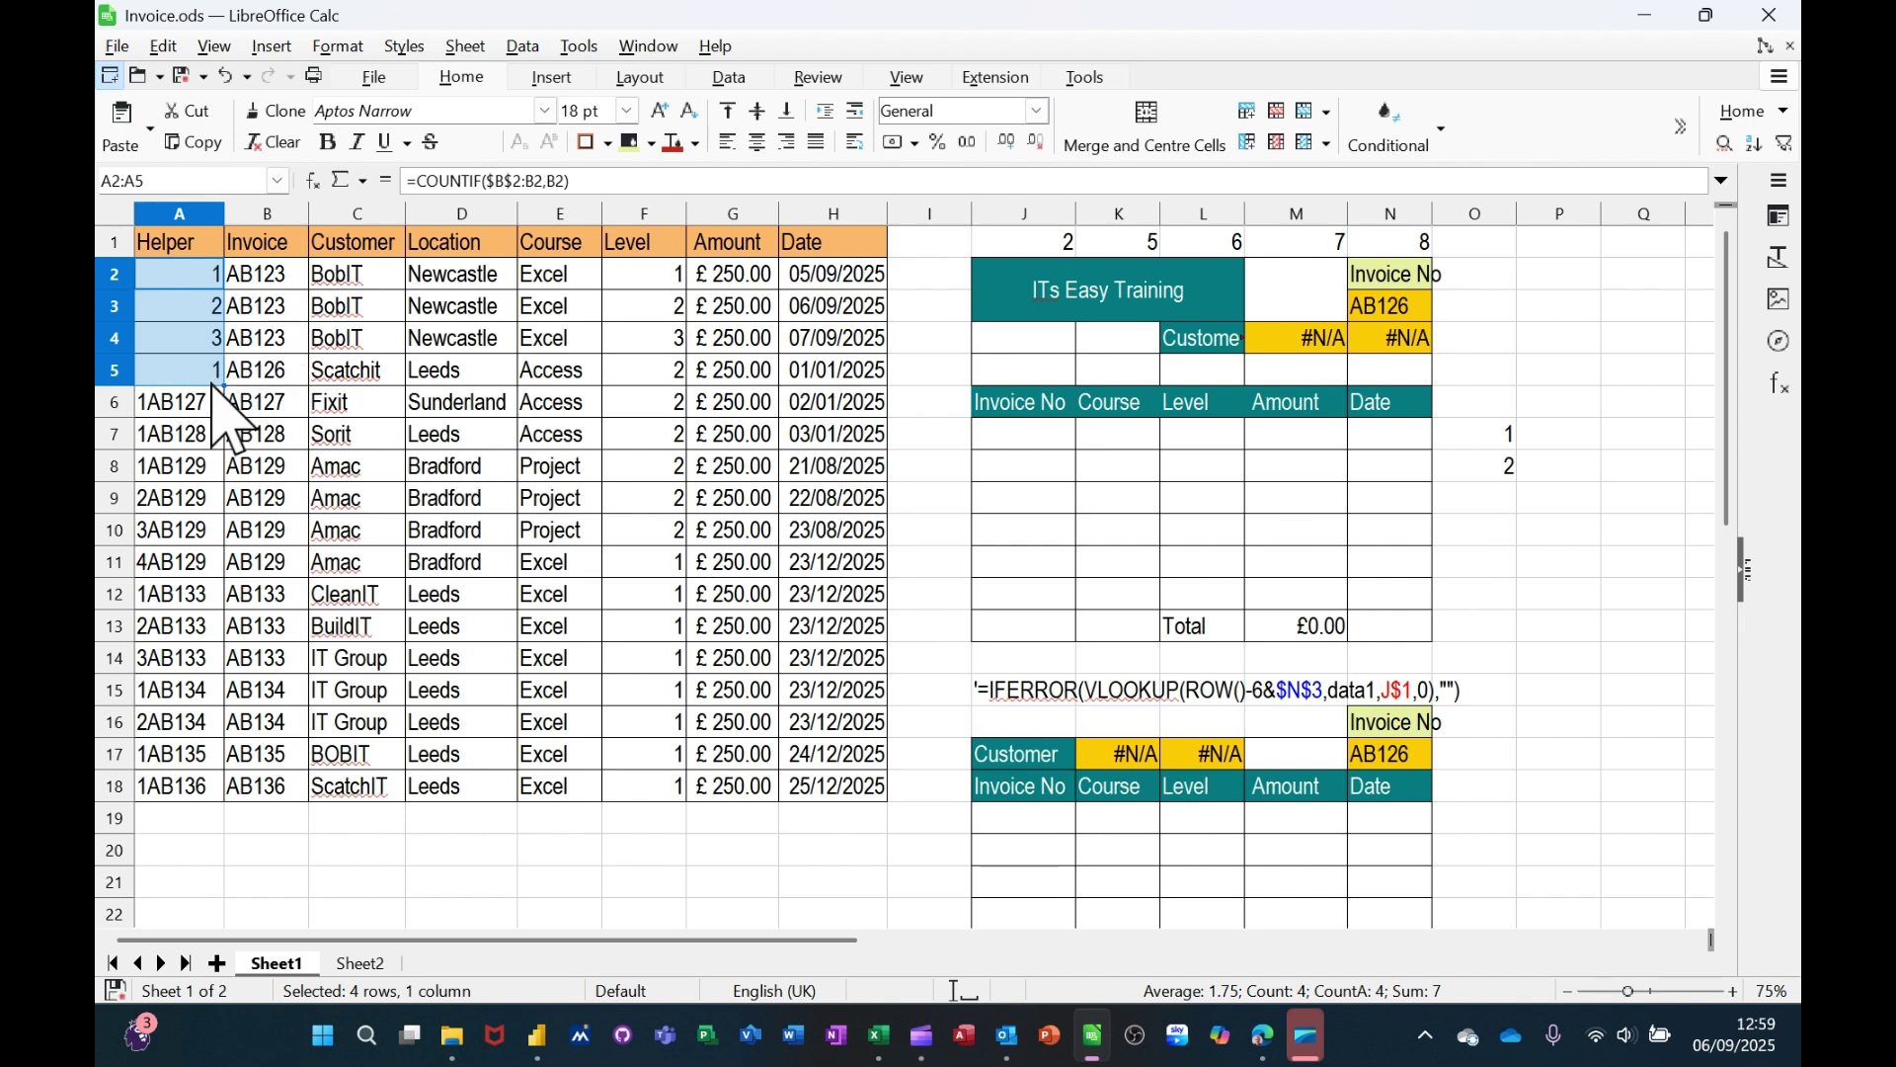
Step: Extend A2 to =COUNTIF($B$2:B2,B2)&B2 and fill to A5, giving 1AB123 through 1AB126
left_click(161, 407)
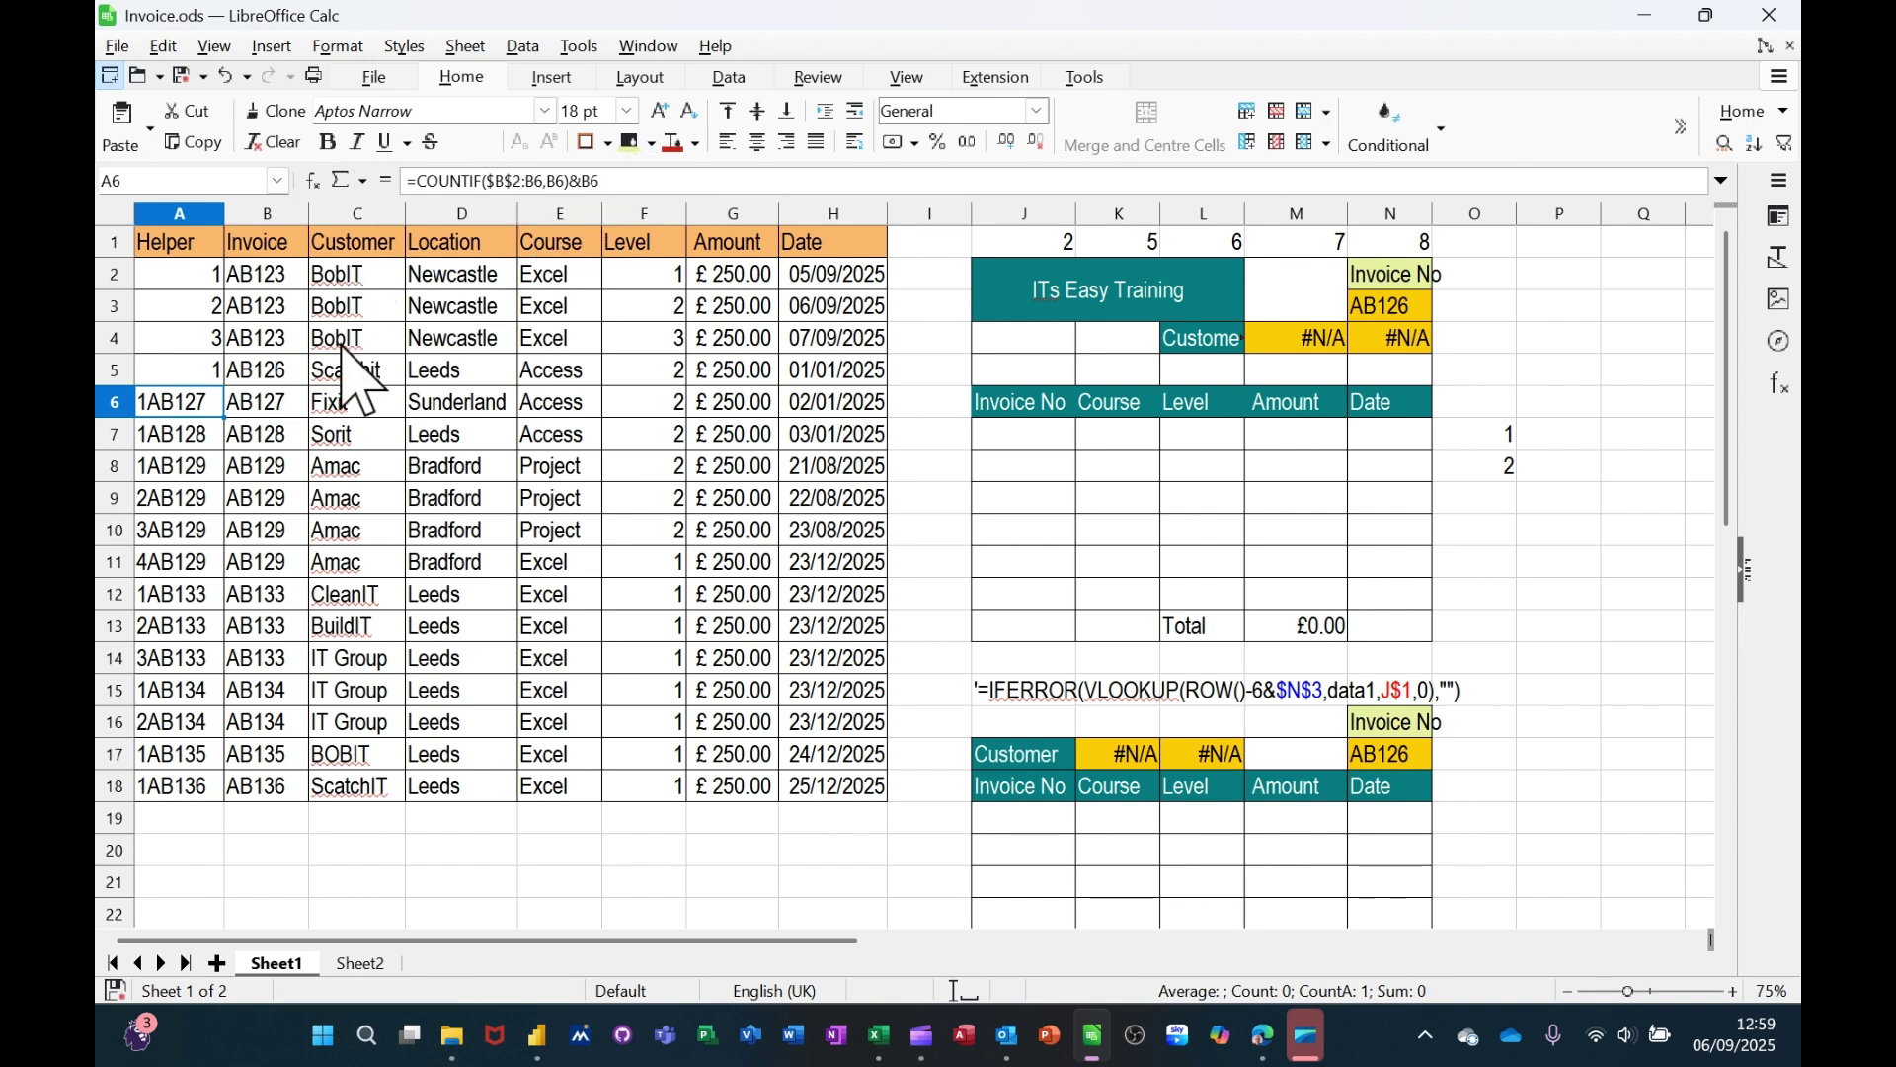
left_click(191, 286)
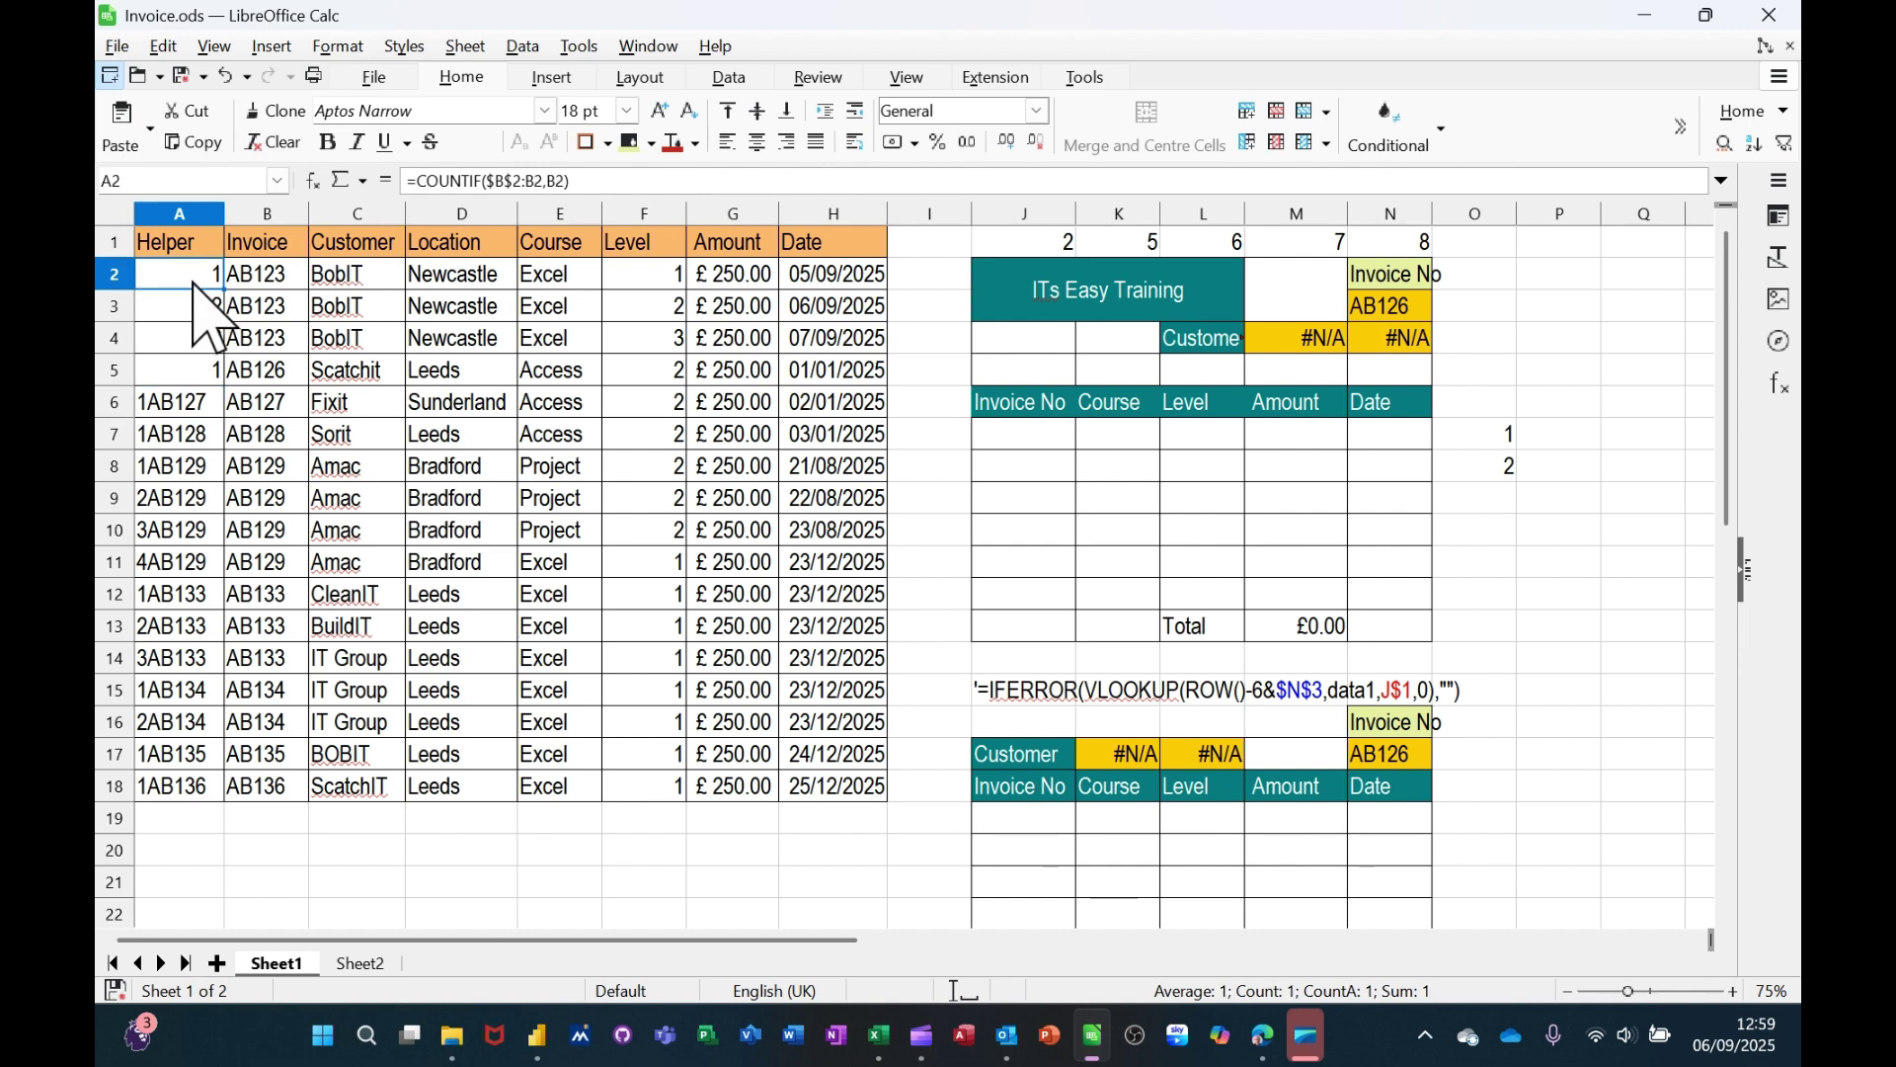
left_click(589, 187)
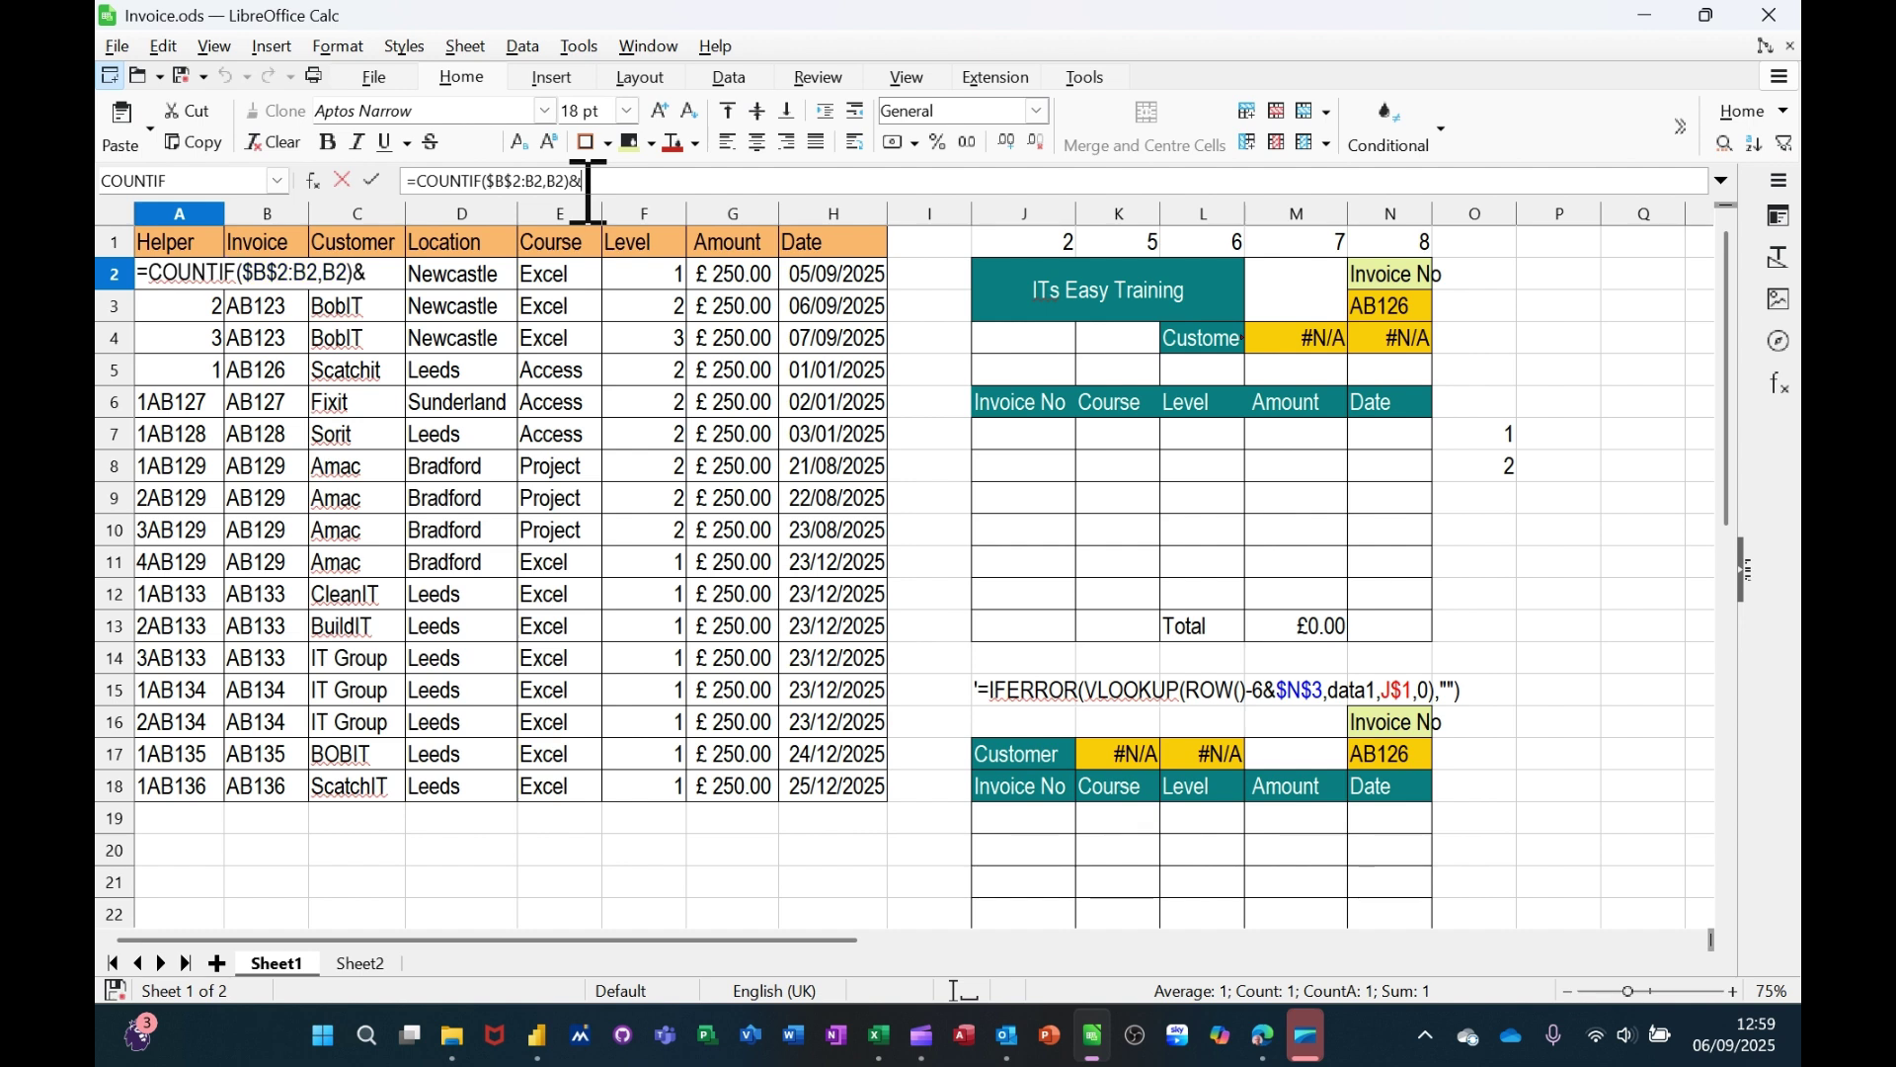
type("b2")
left_click(371, 180)
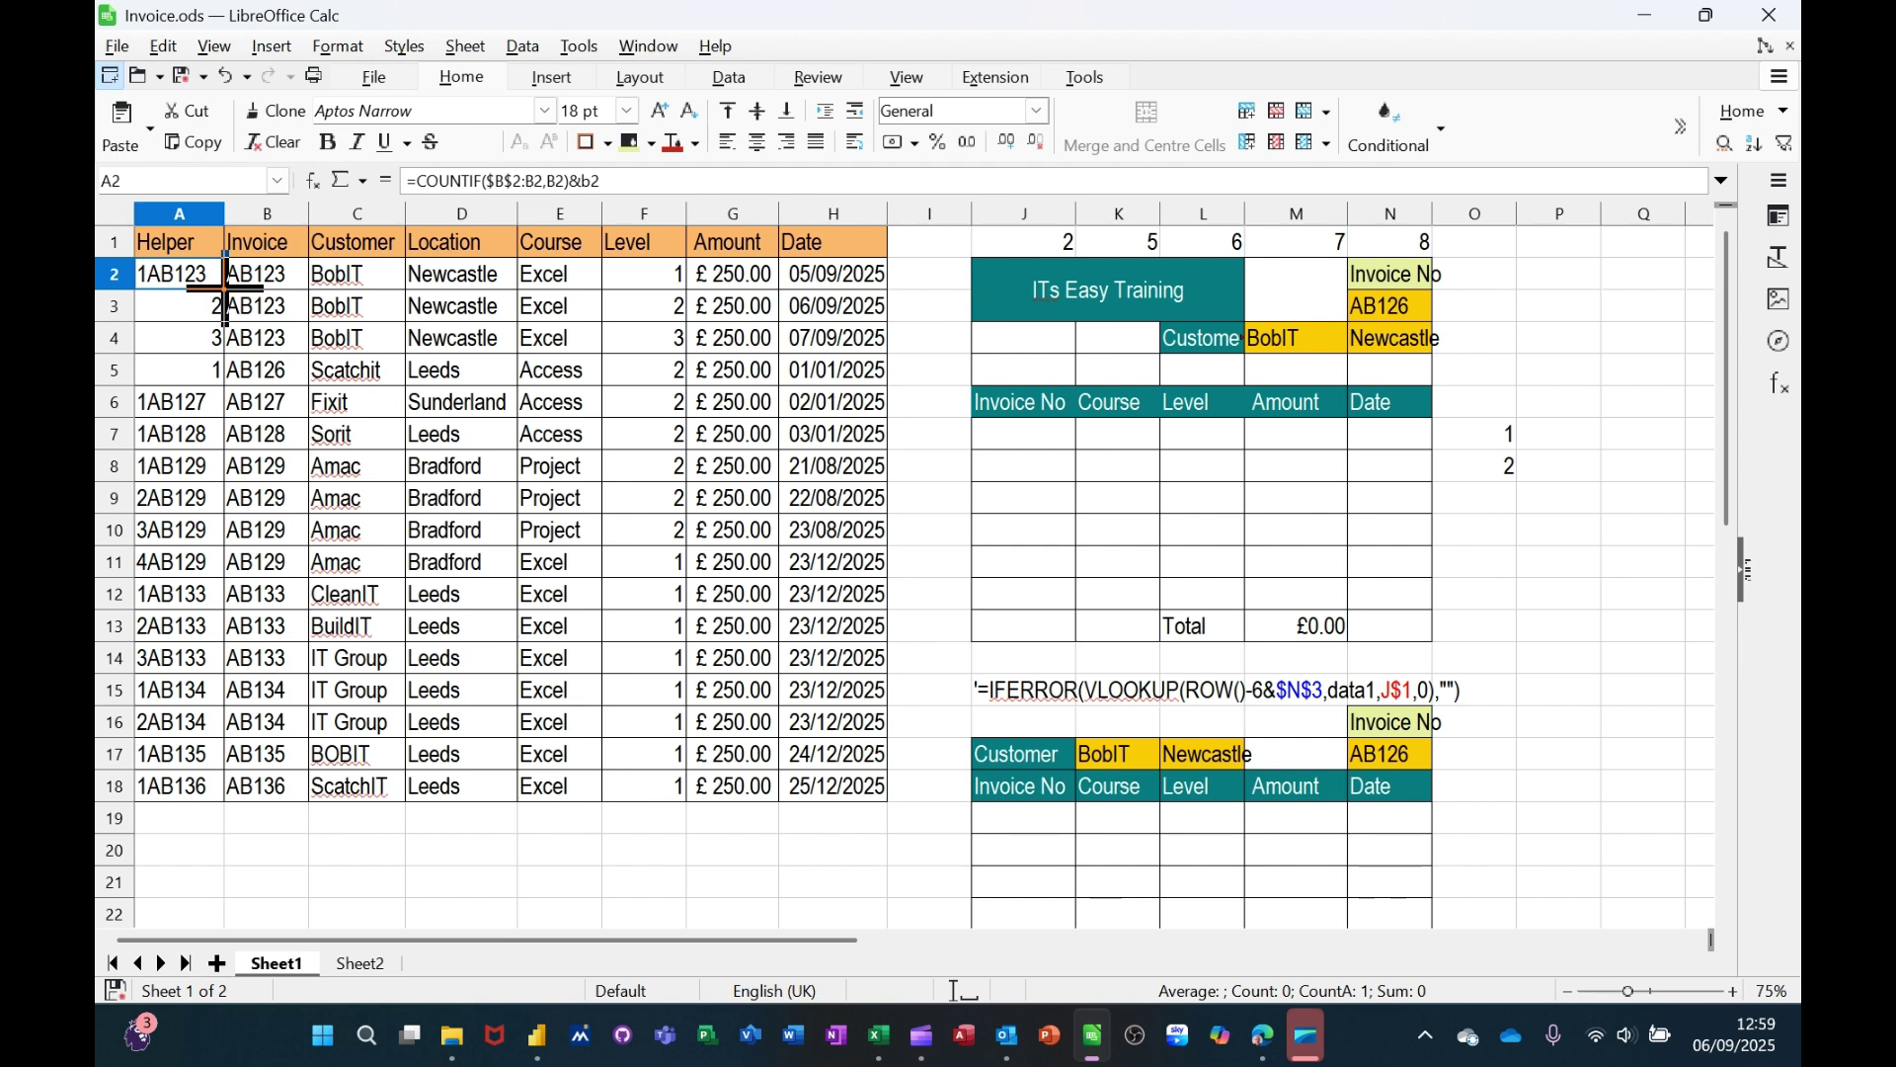
left_click_drag(225, 288, 207, 381)
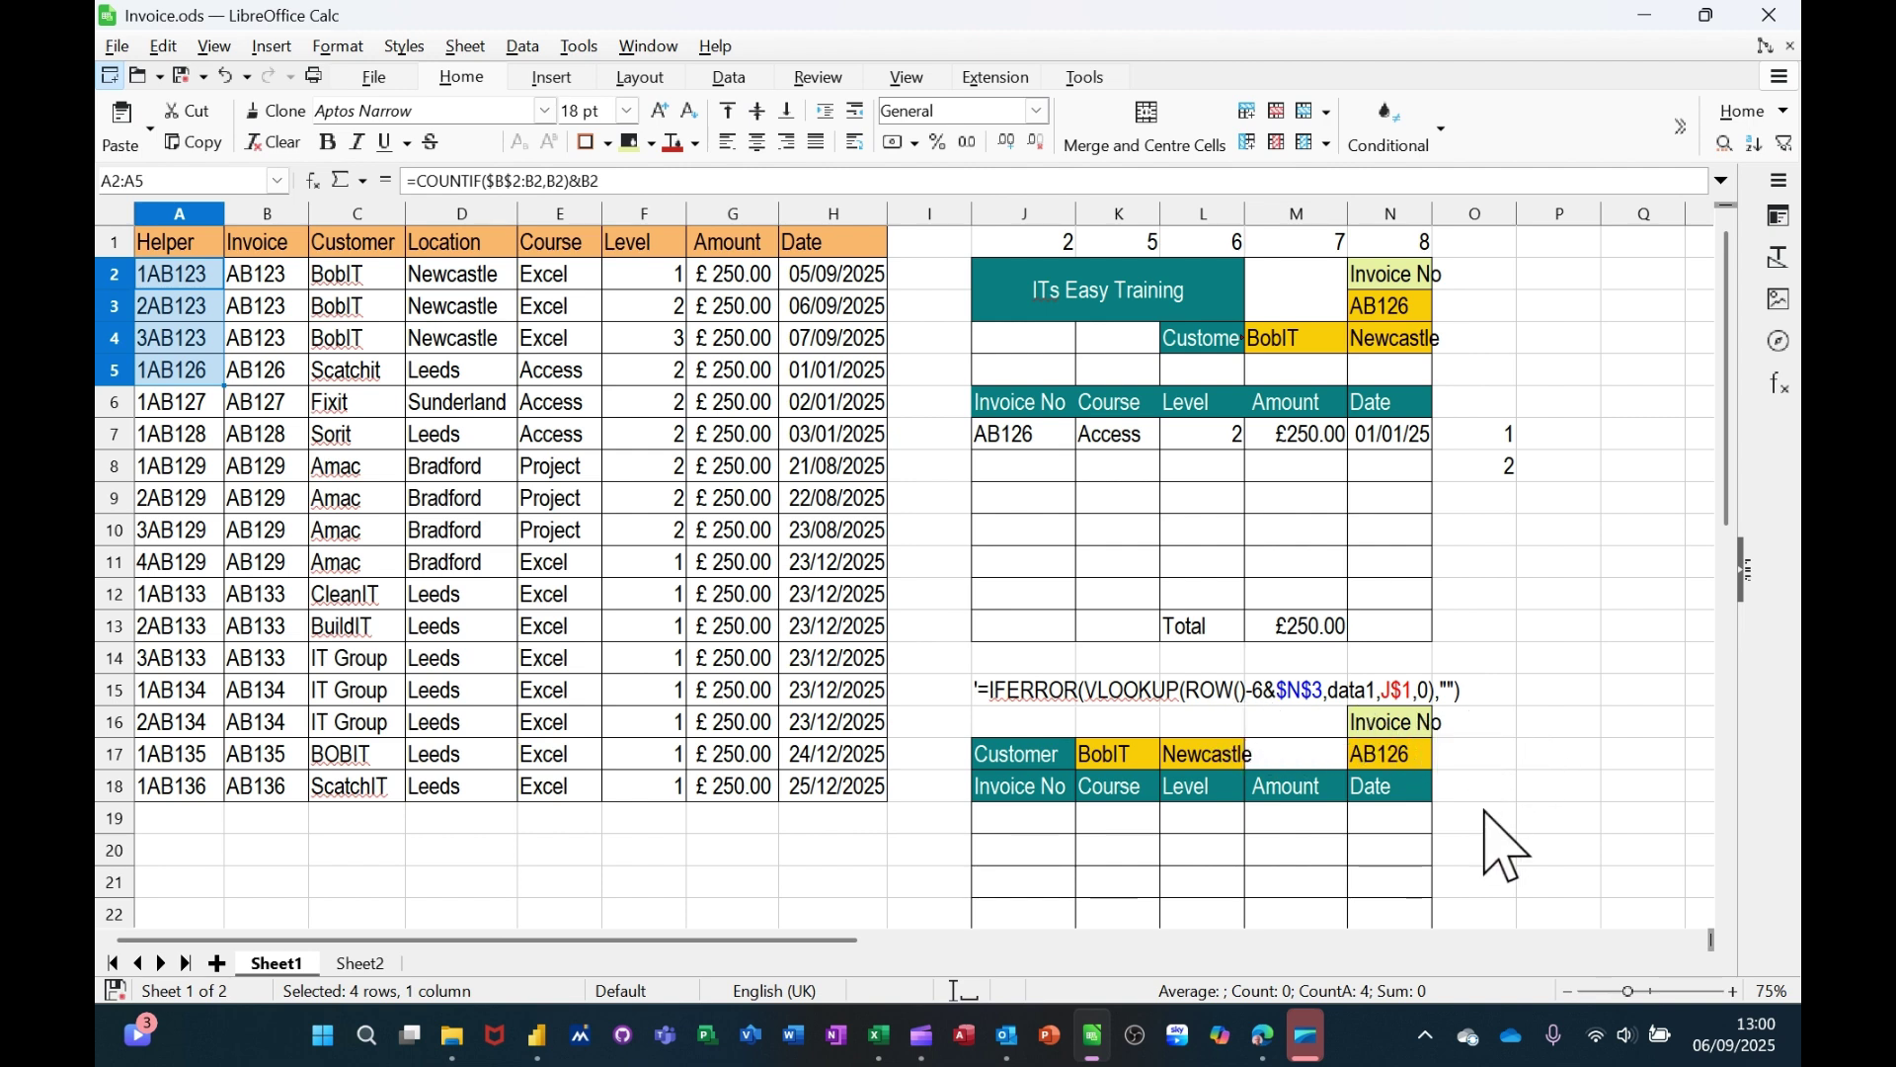
left_click(1553, 828)
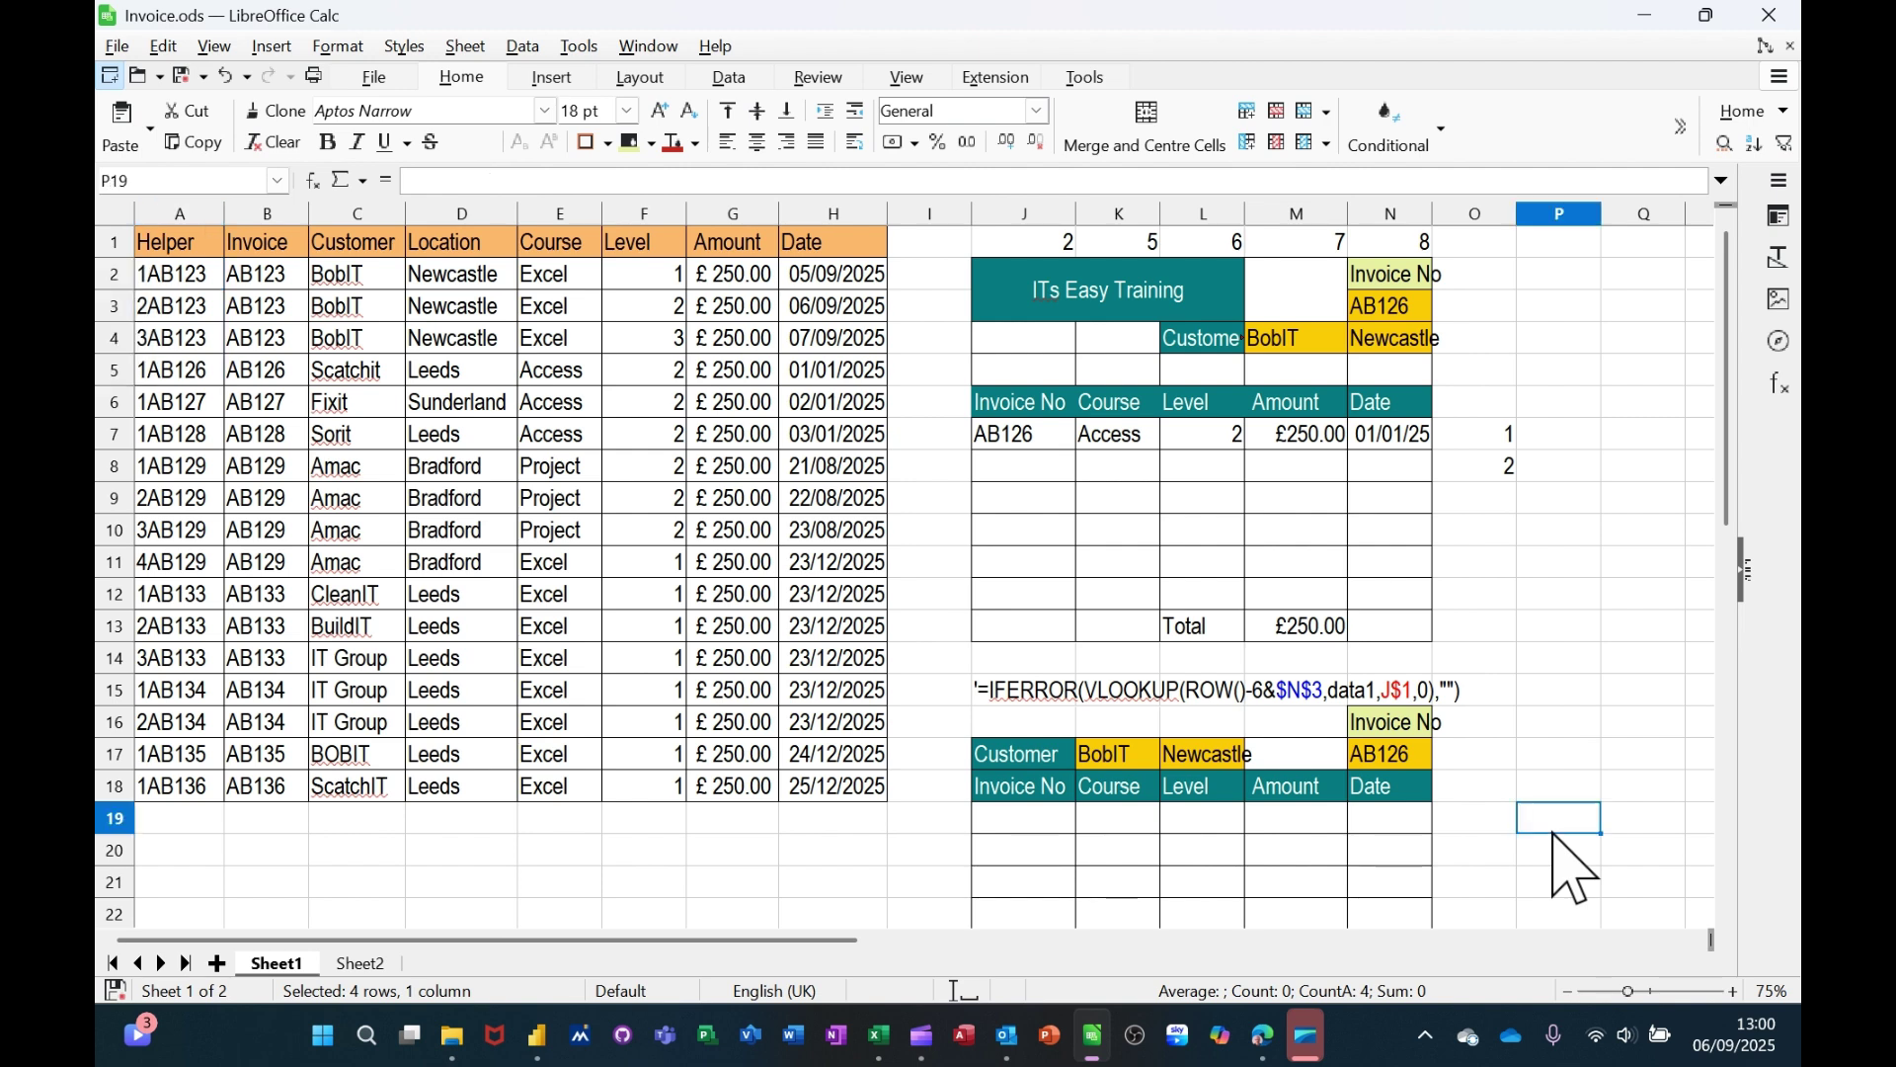
left_click(1493, 819)
Step: Enter =row() in O19 to return 19, then inspect O7's =ROW()-6 formula
scroll(1609, 706, "down", 4)
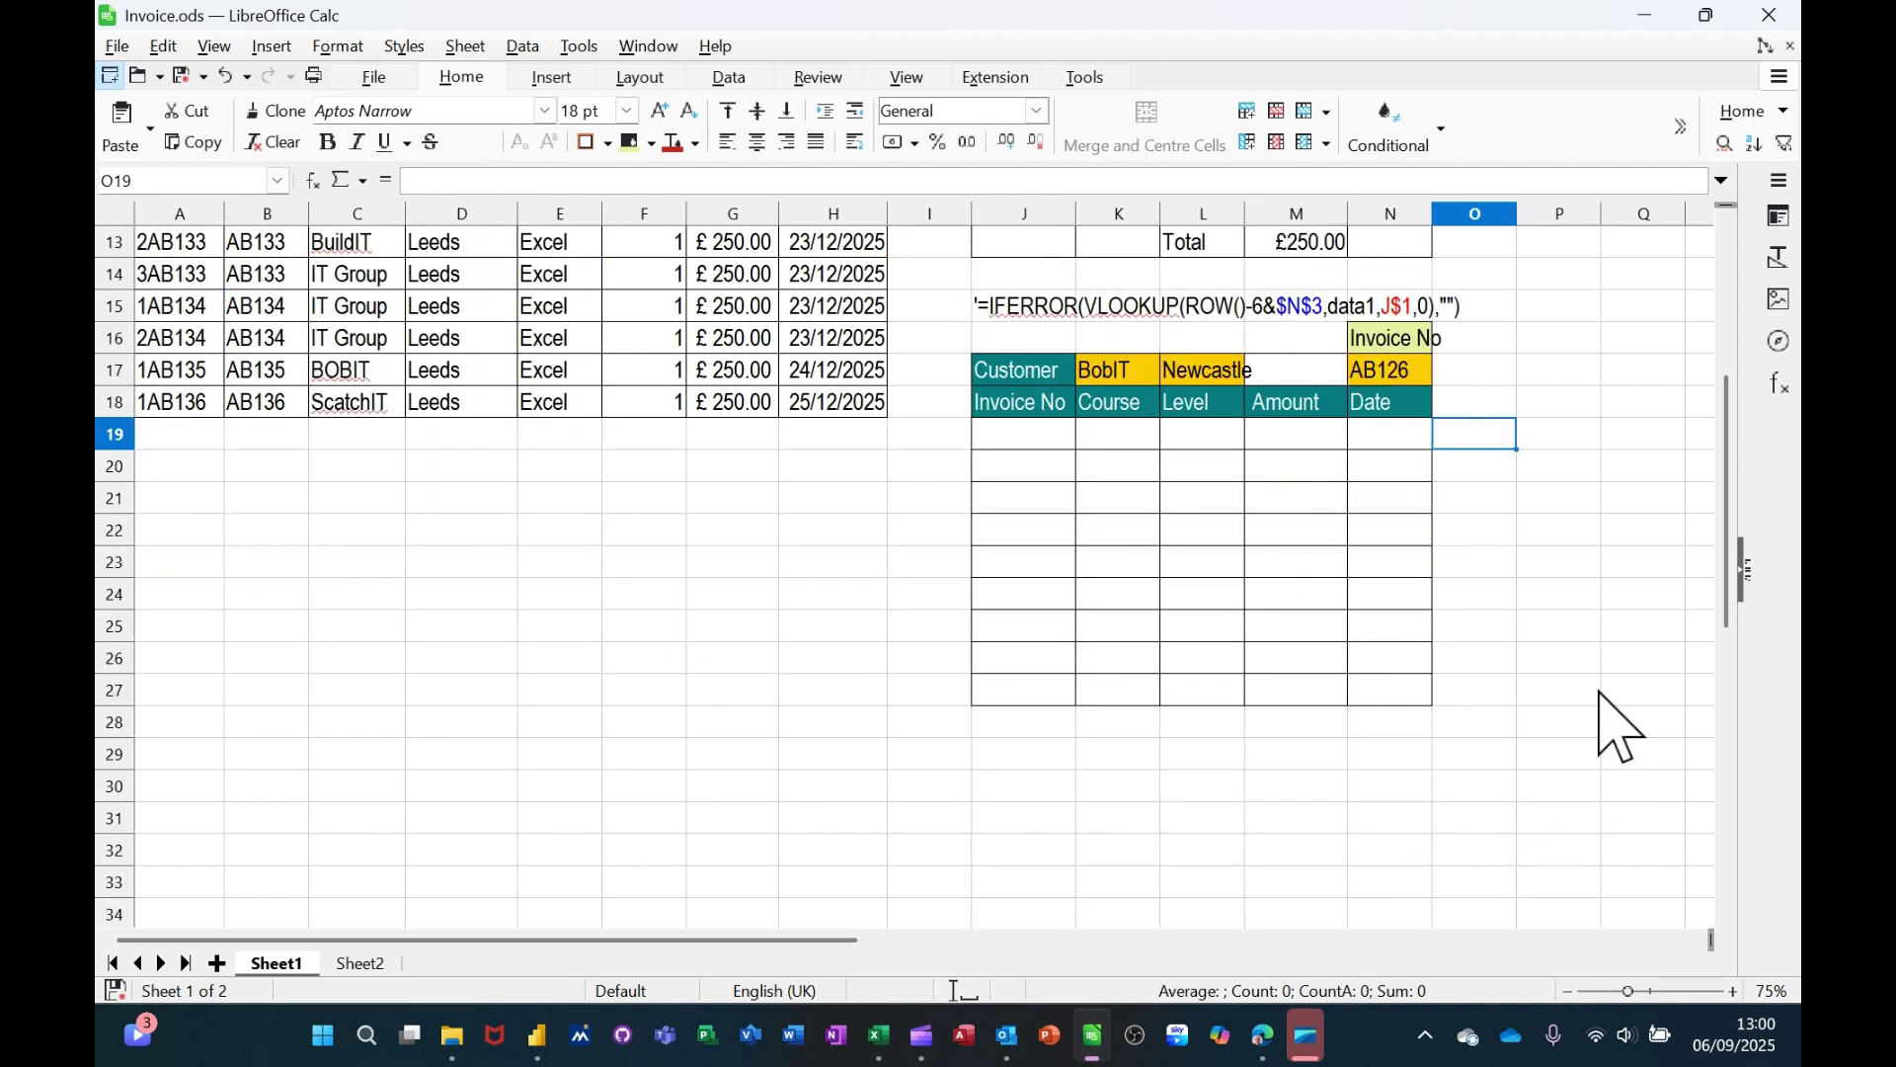
left_click(1534, 440)
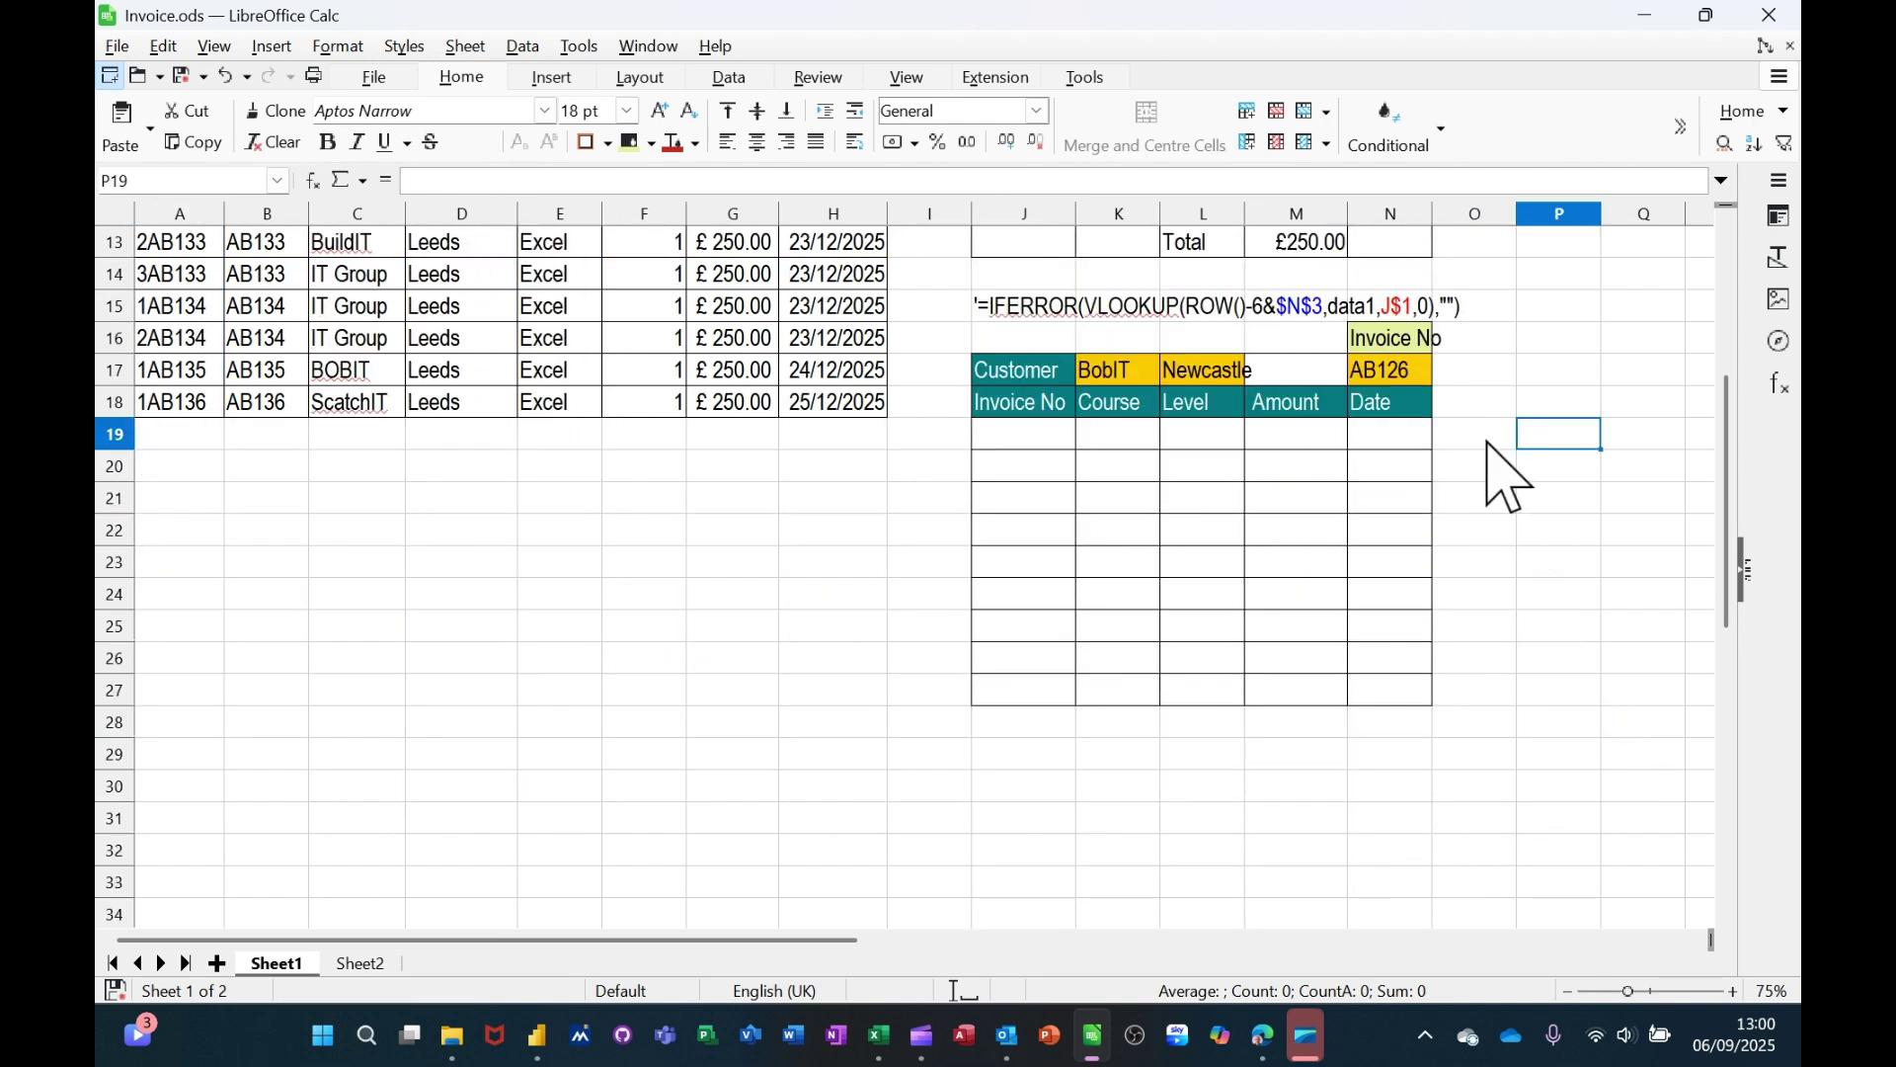
left_click(1489, 440)
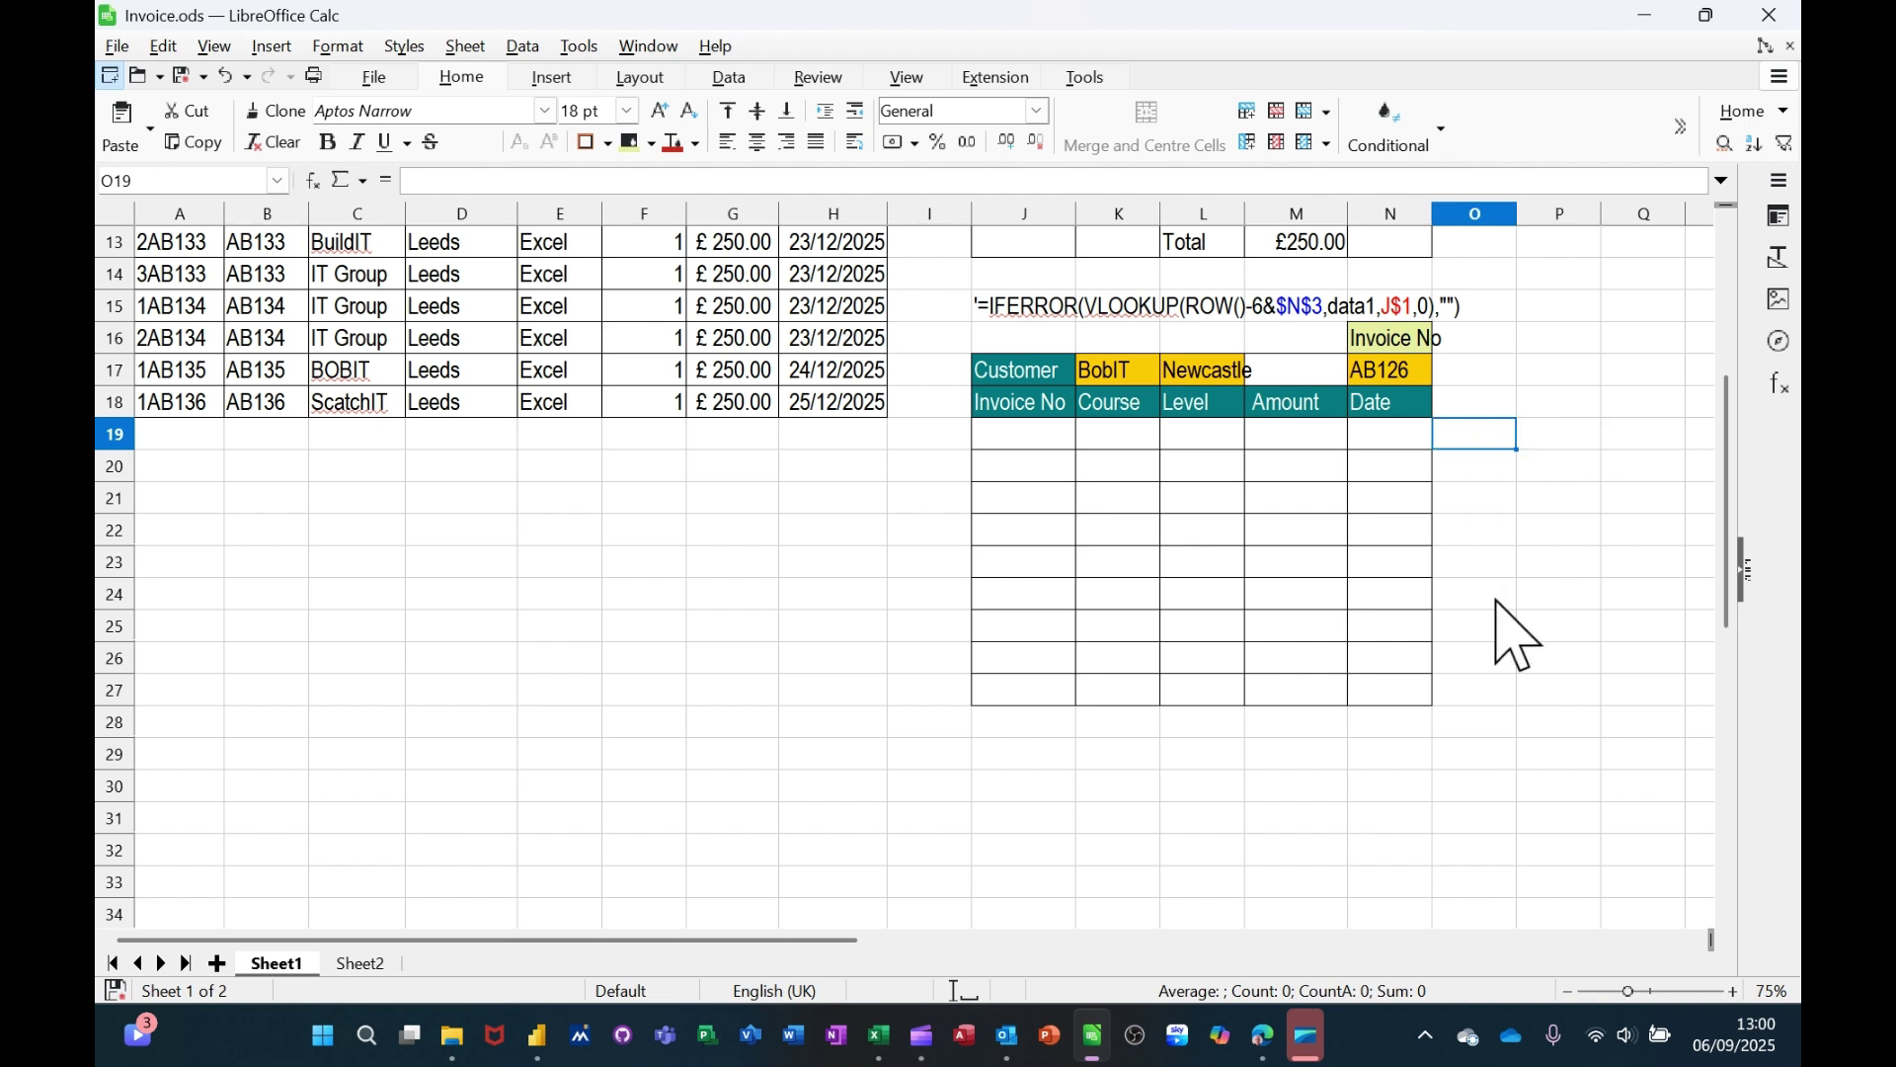
type("=r")
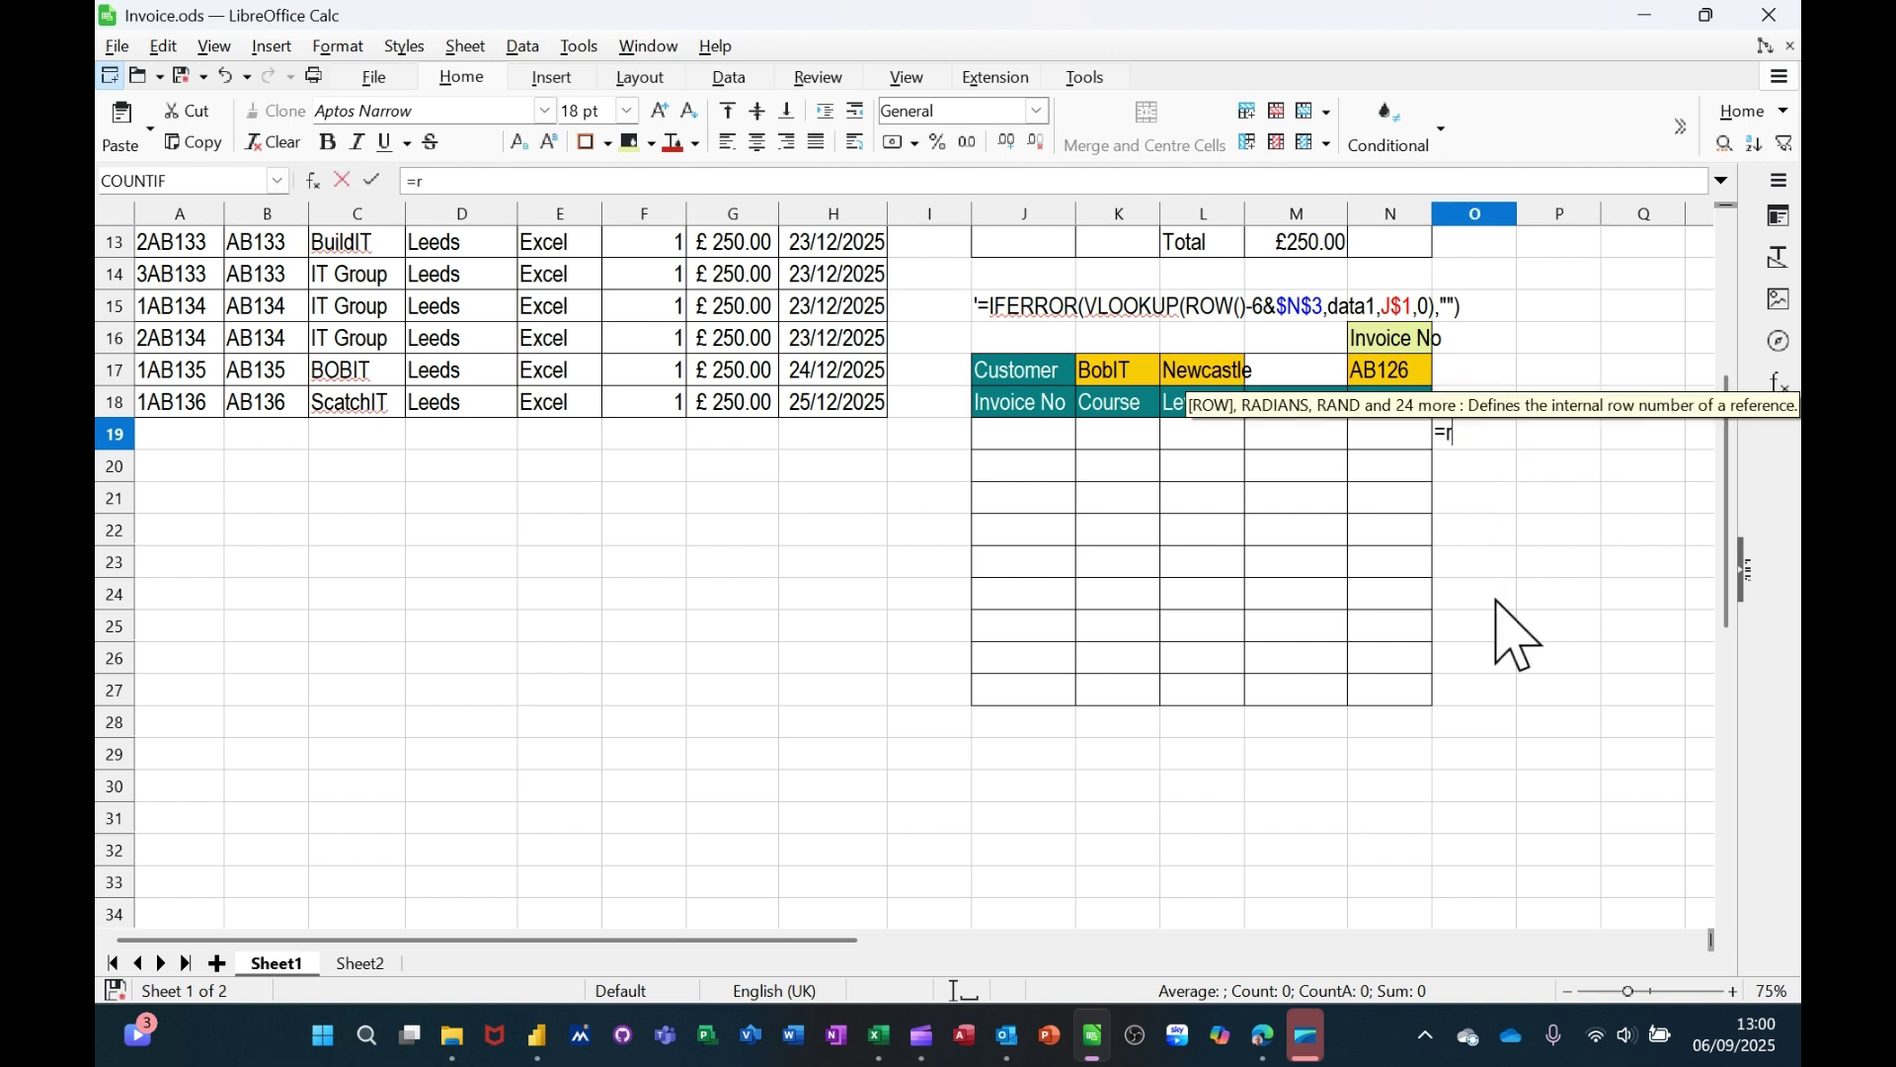
type("ow()")
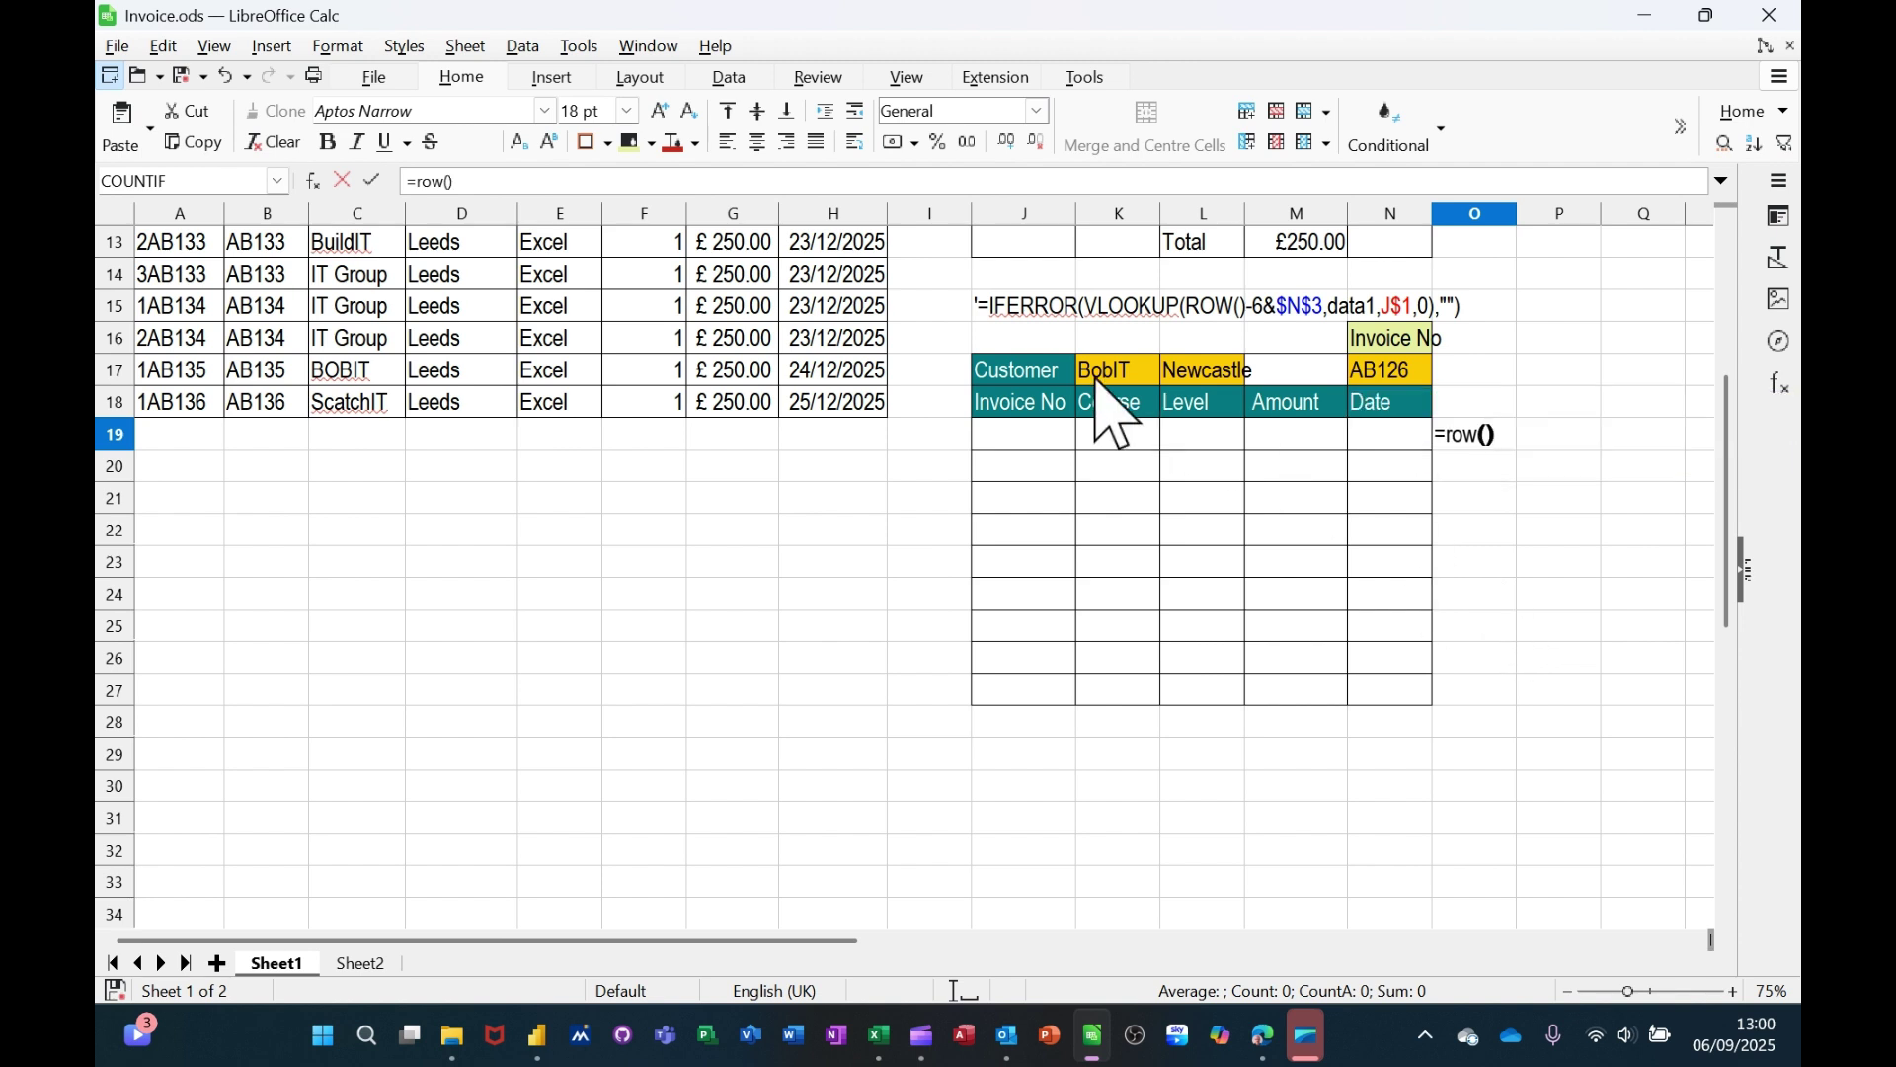
left_click(373, 180)
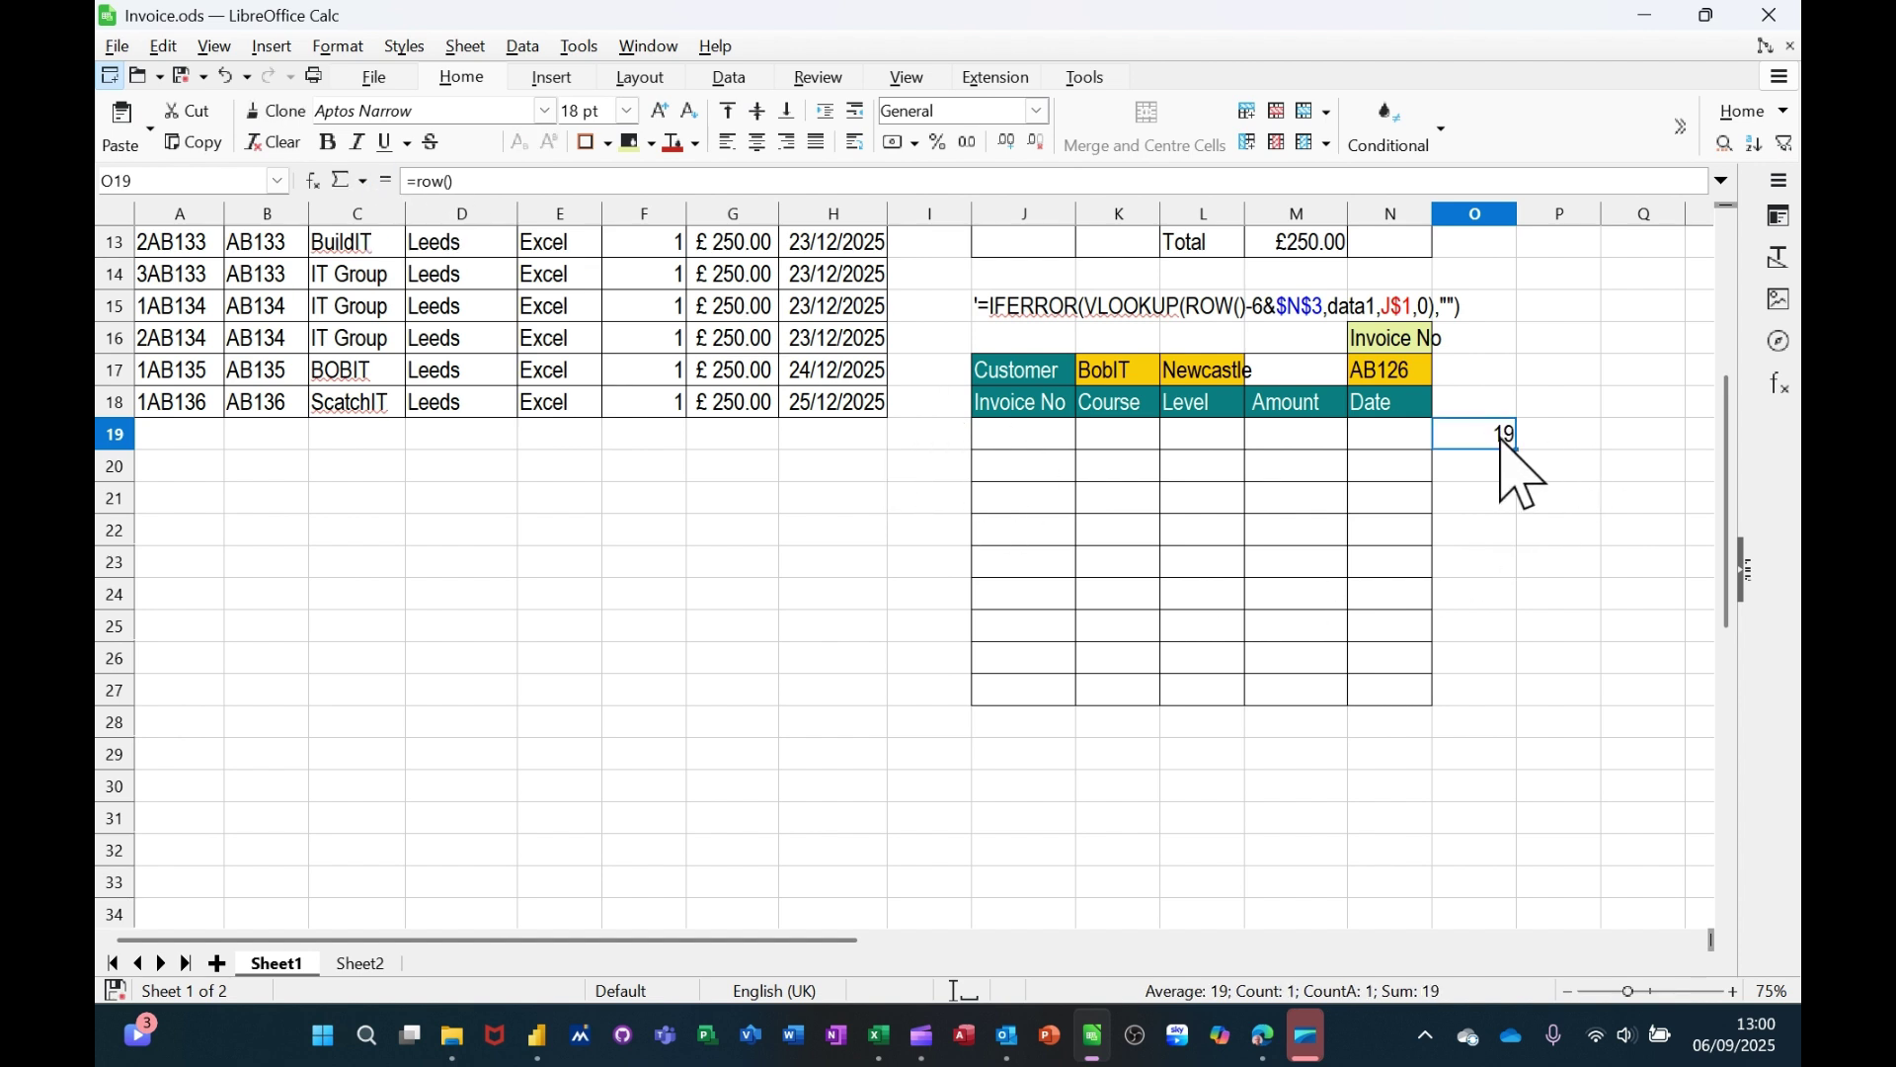
left_click(1034, 442)
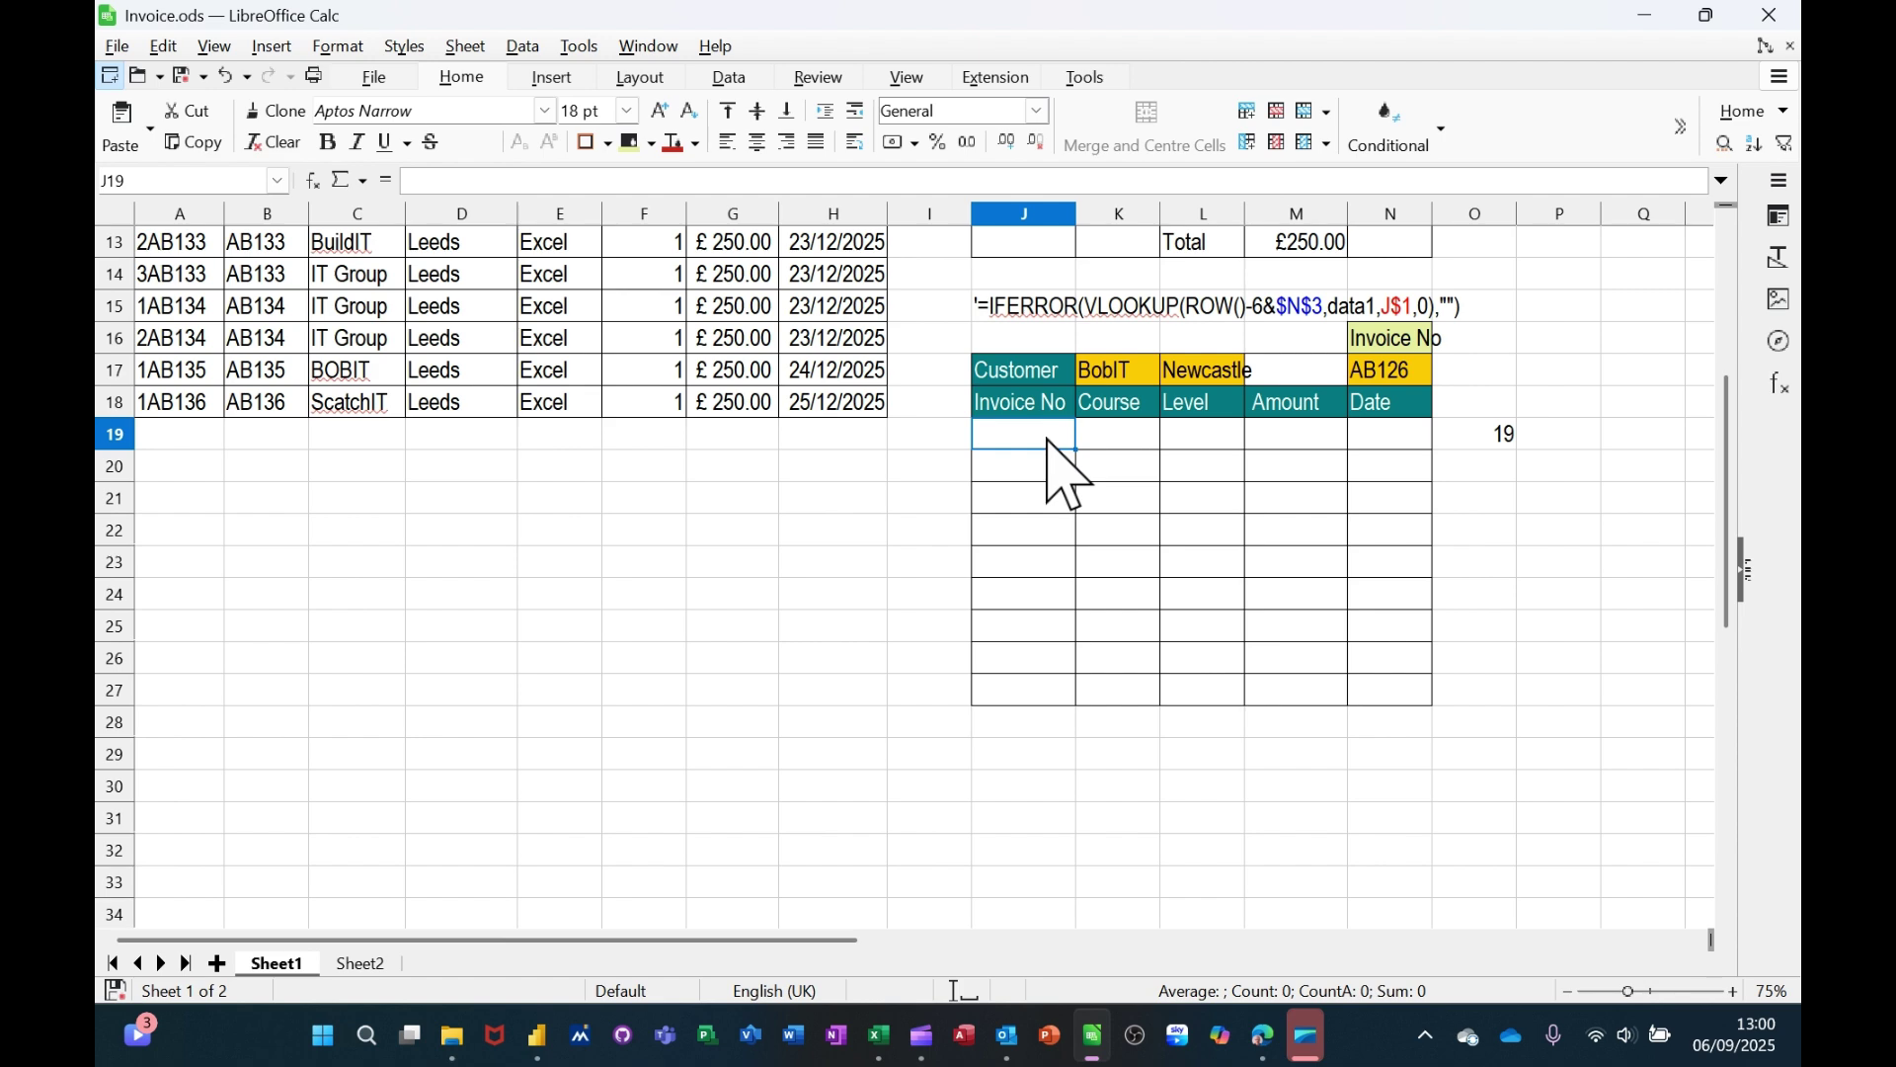
scroll(1067, 475, "up", 3)
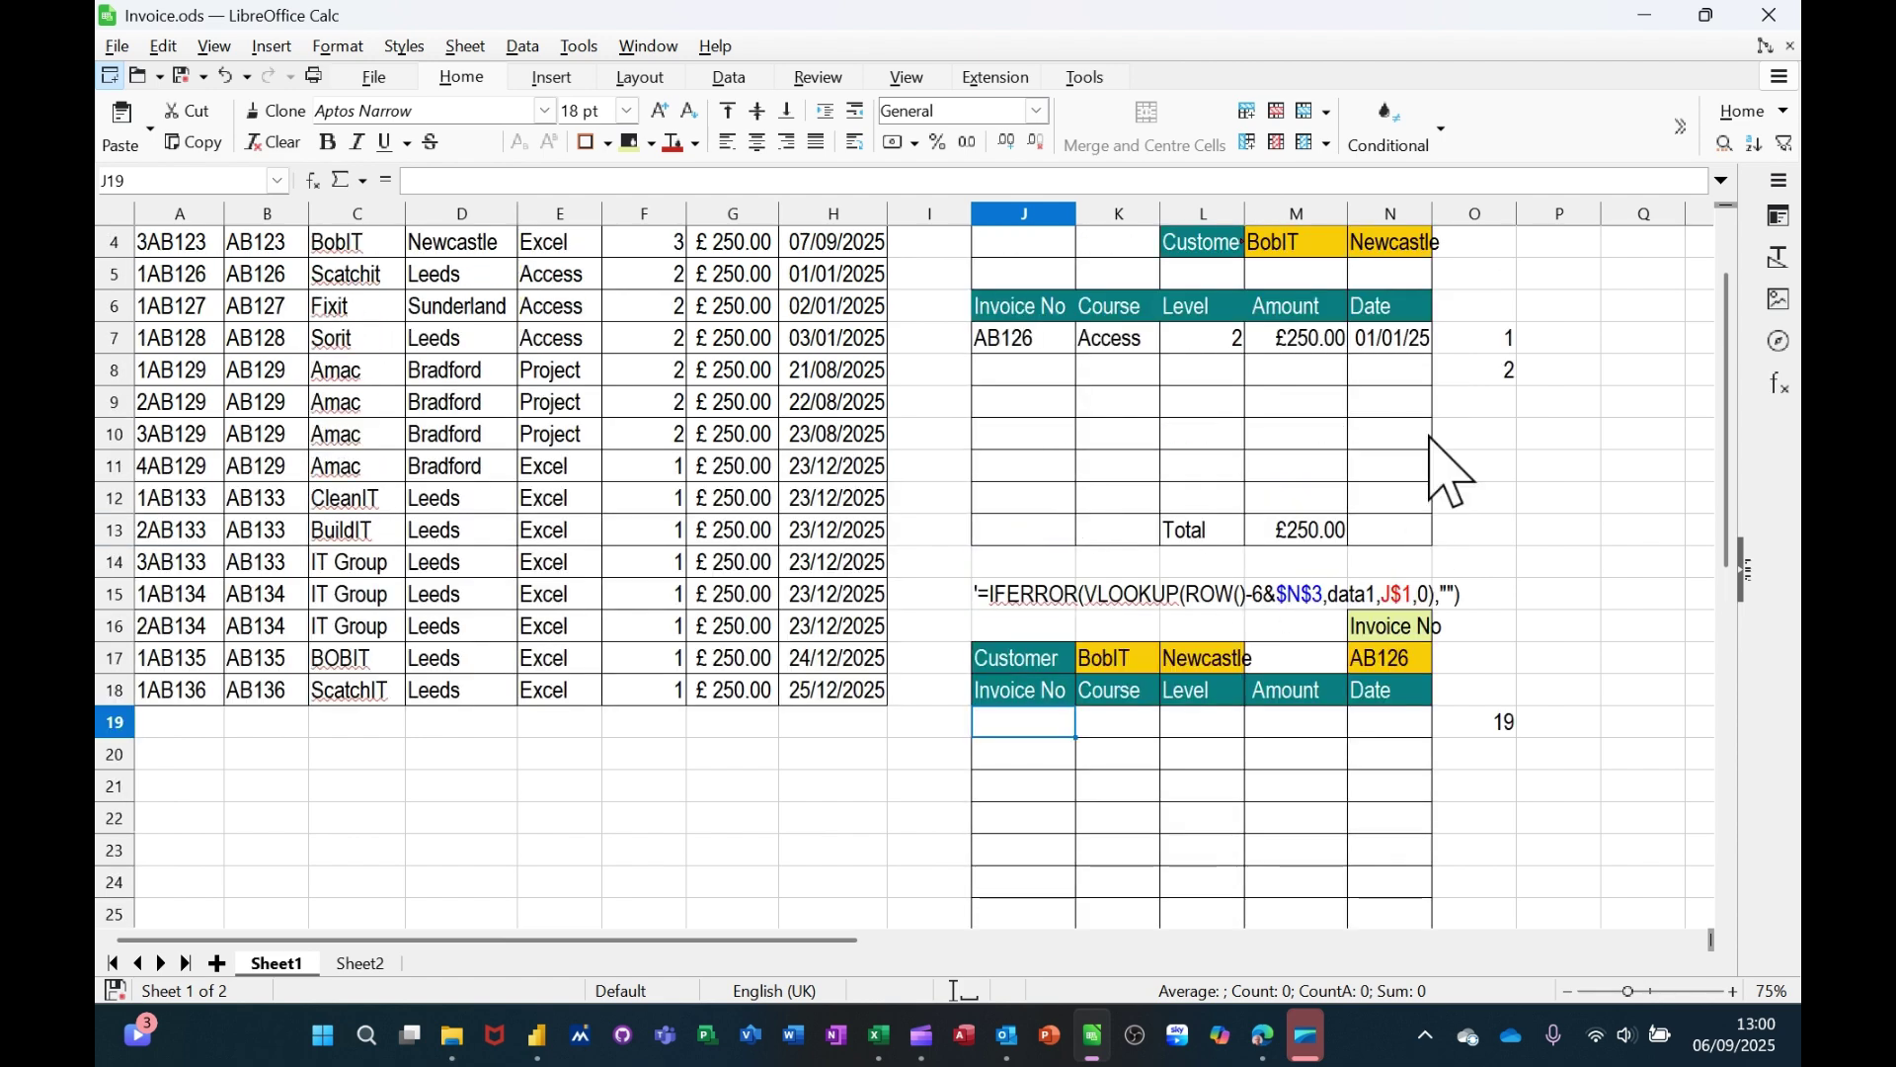
left_click(1495, 341)
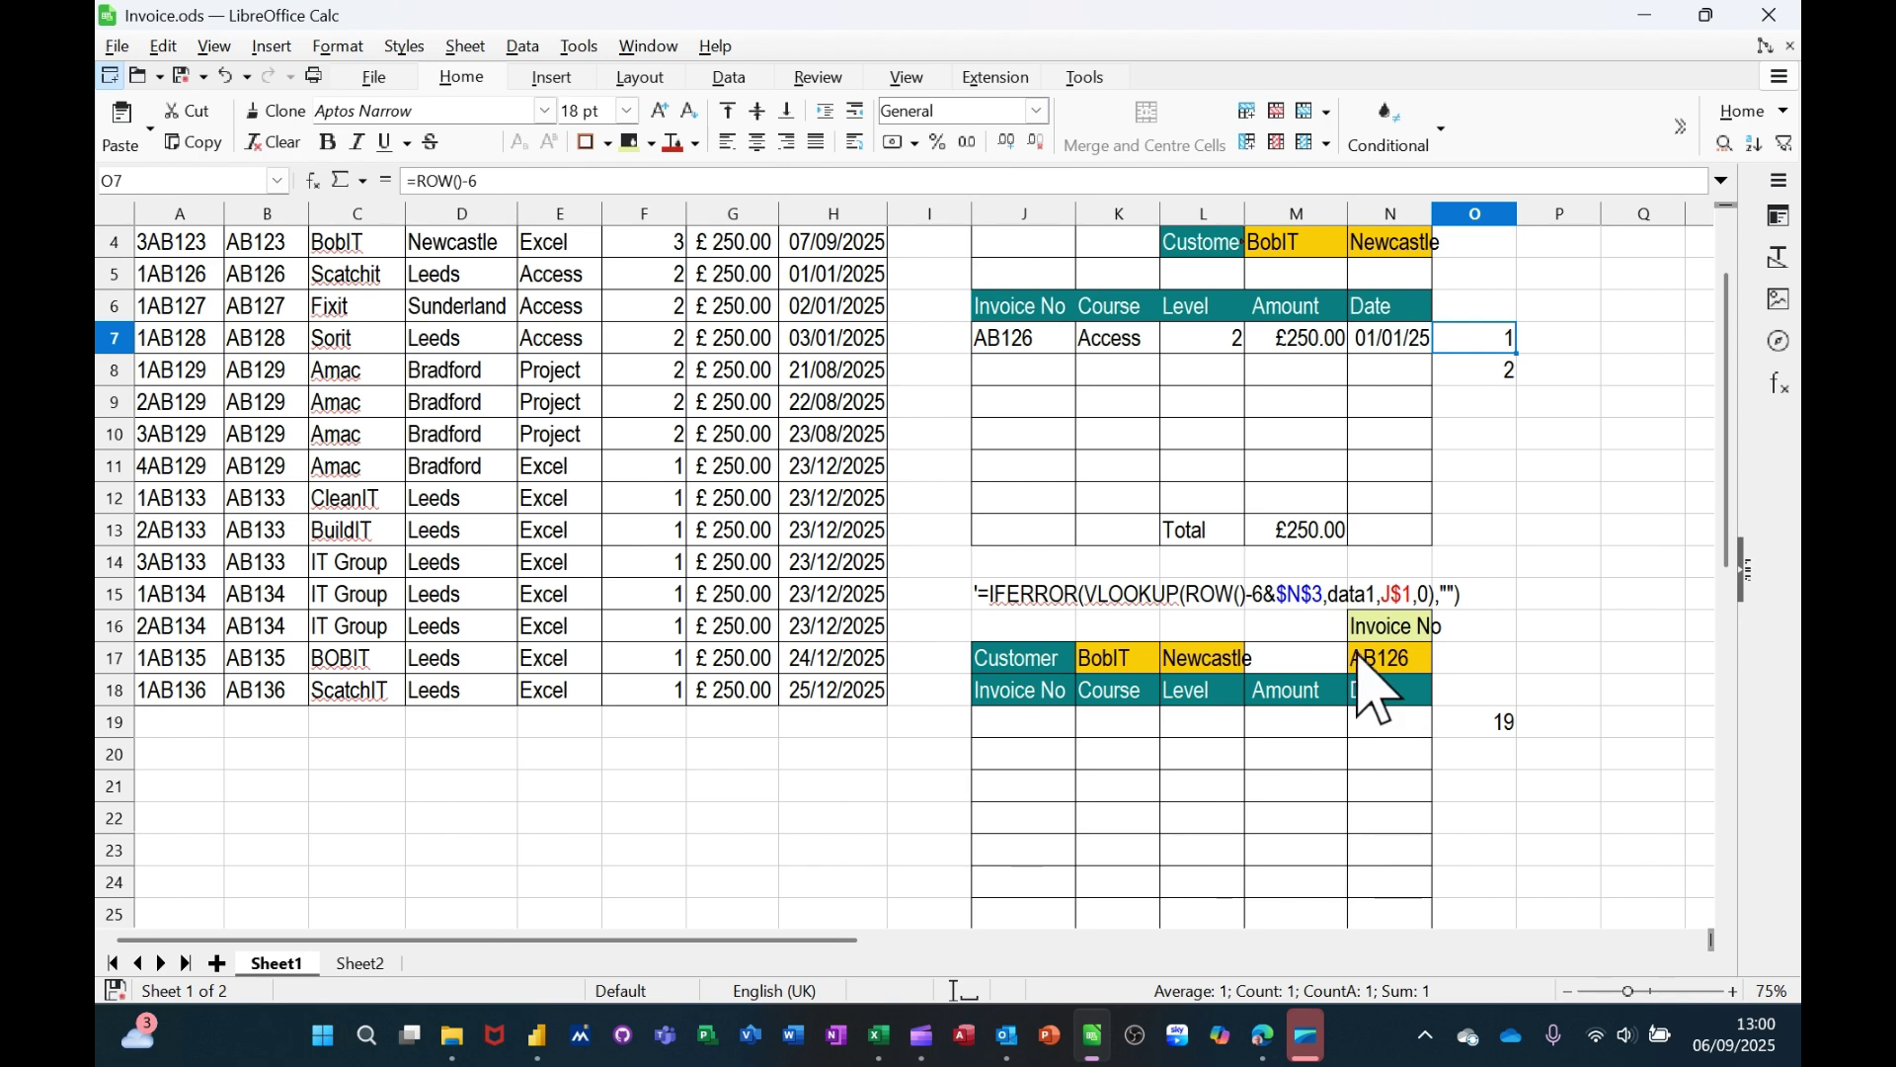
scroll(1379, 664, "down", 2)
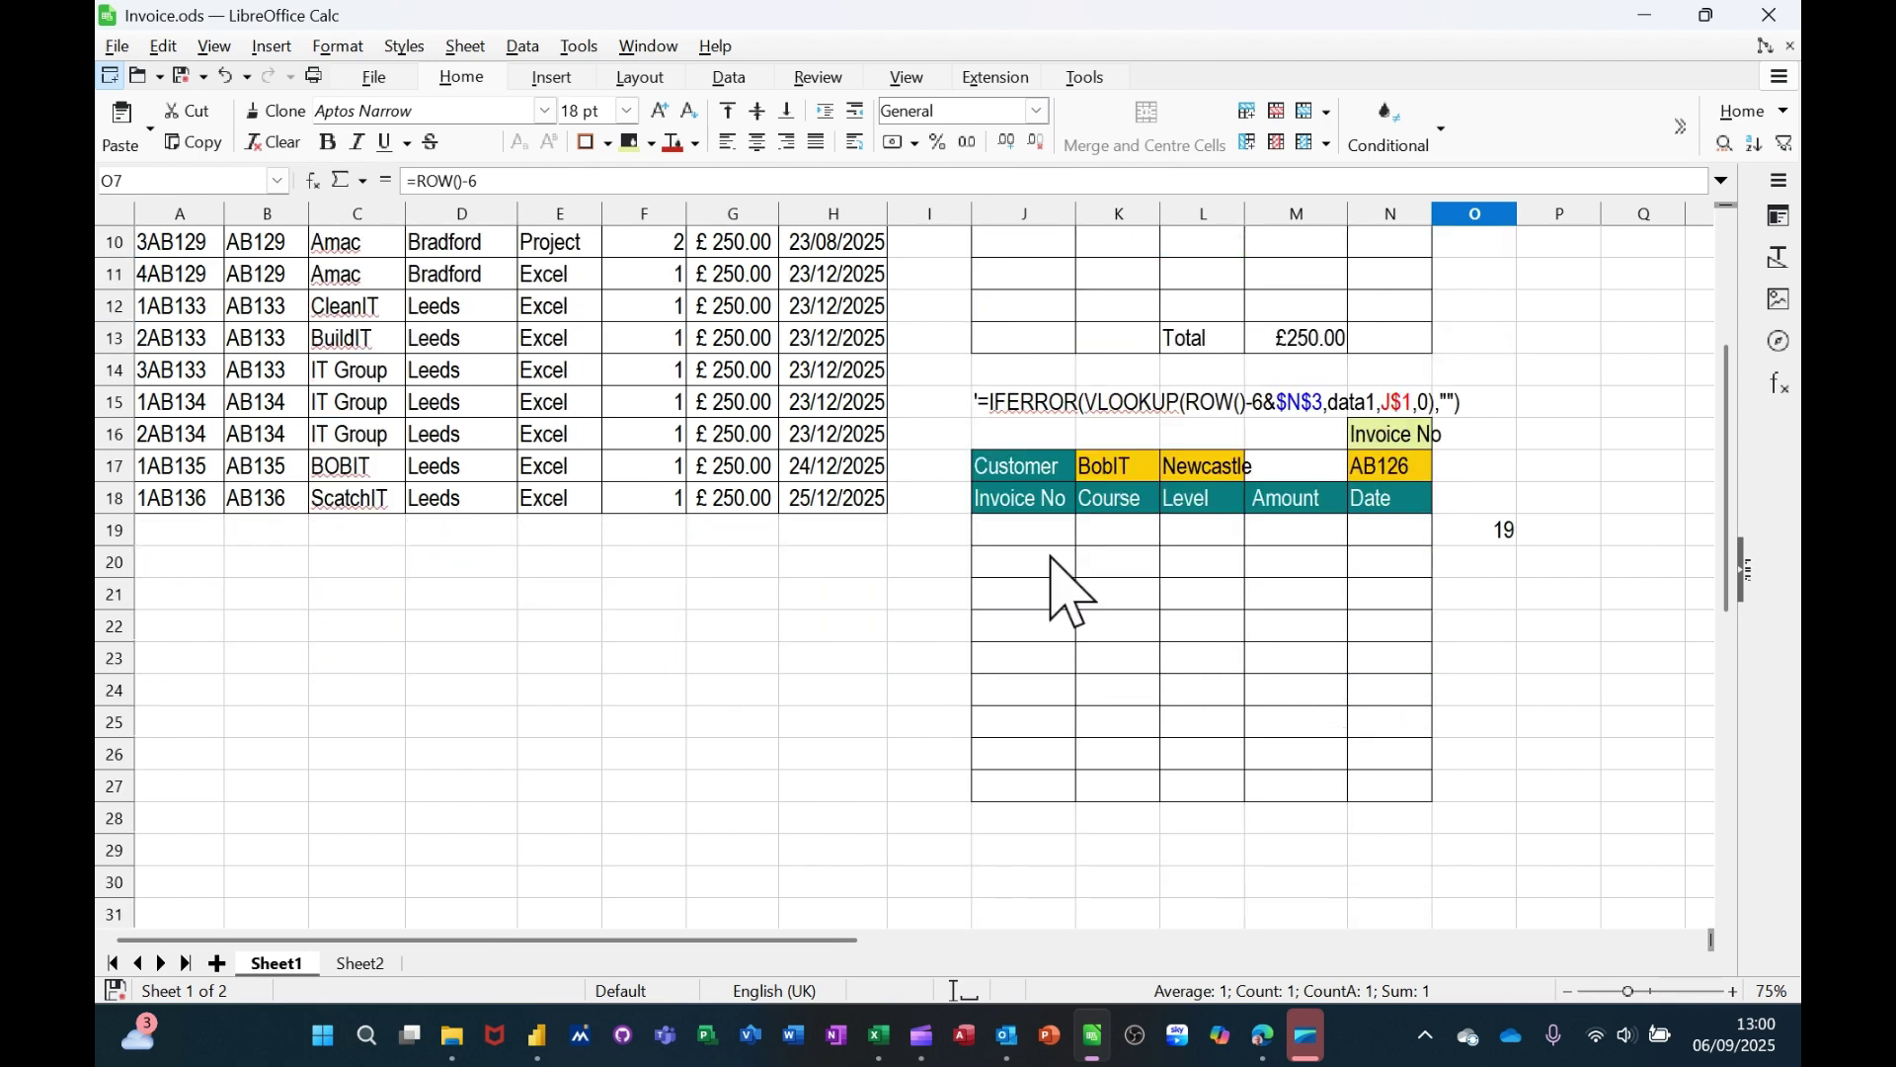
Step: Begin J19's formula as =vlookup(row()-18&$N$17,data1, with an absolute invoice reference
left_click(1012, 533)
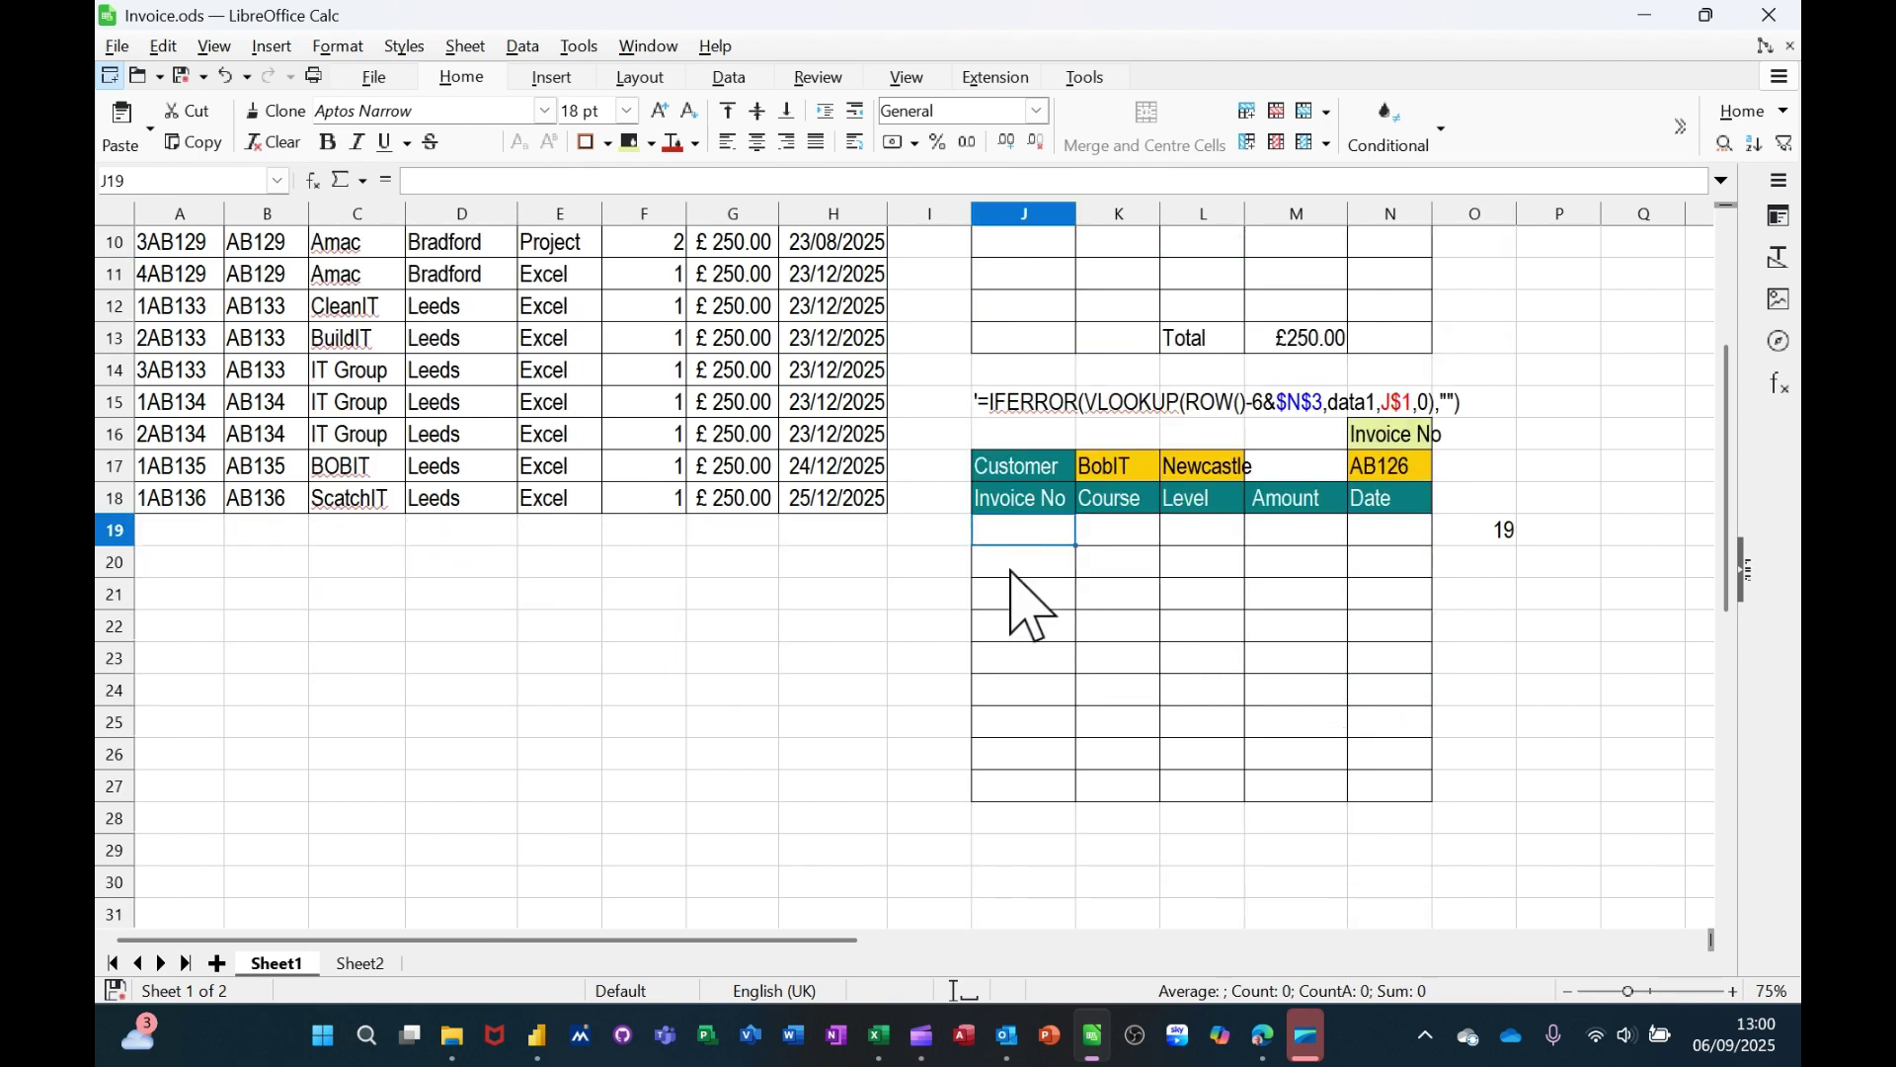
type("=")
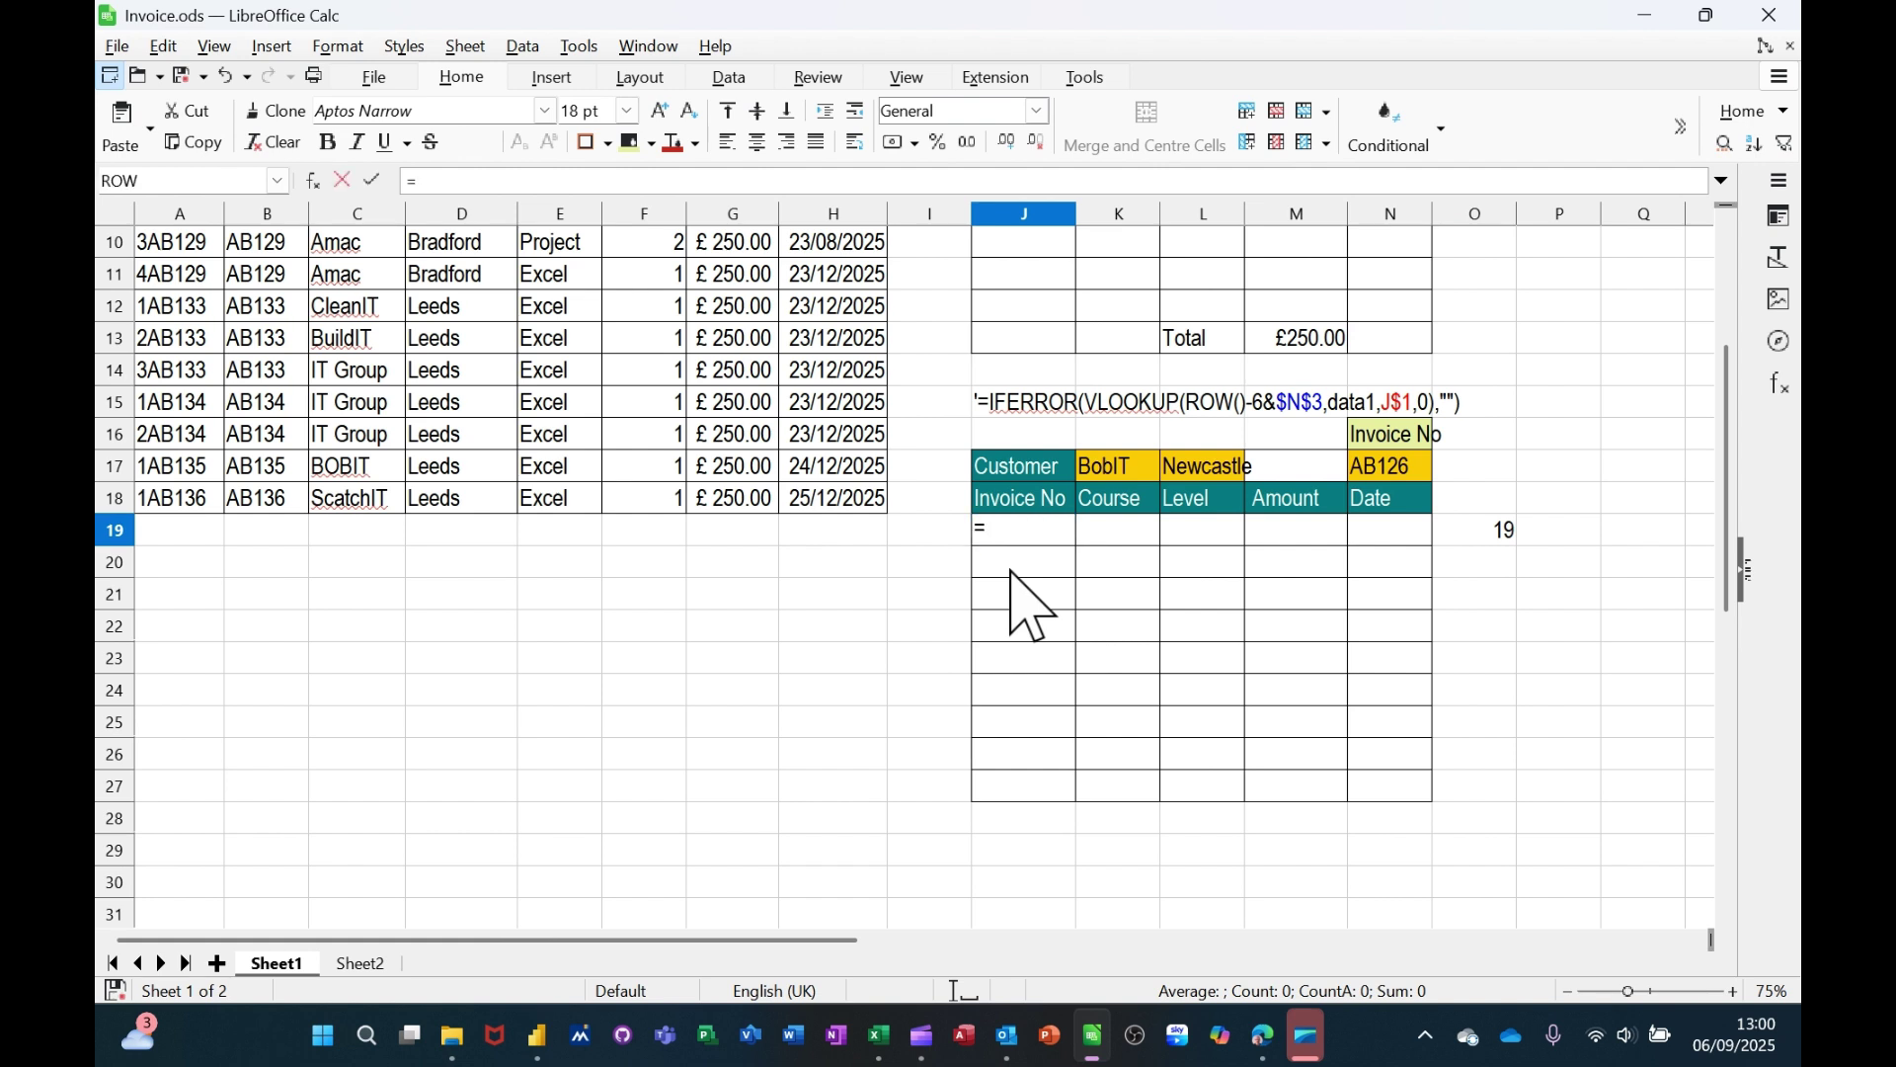
type("vlooku")
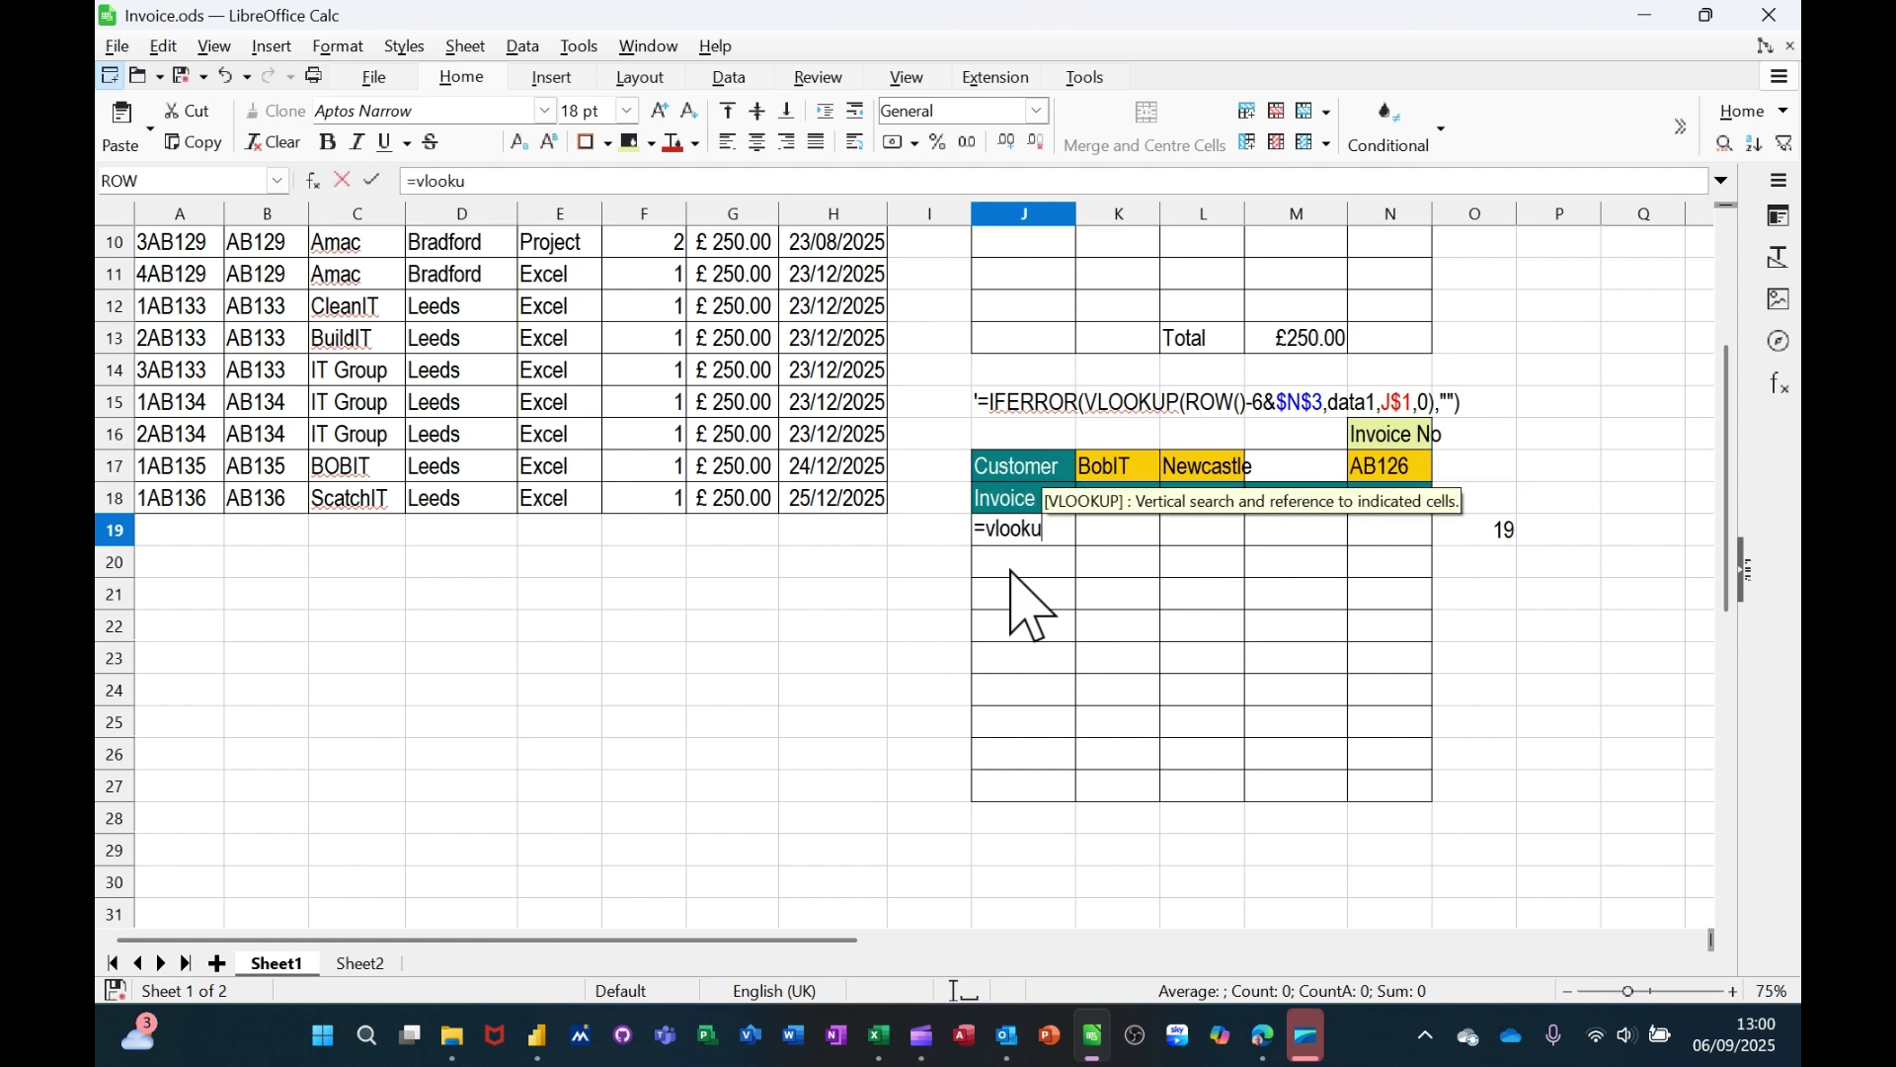
type("p(")
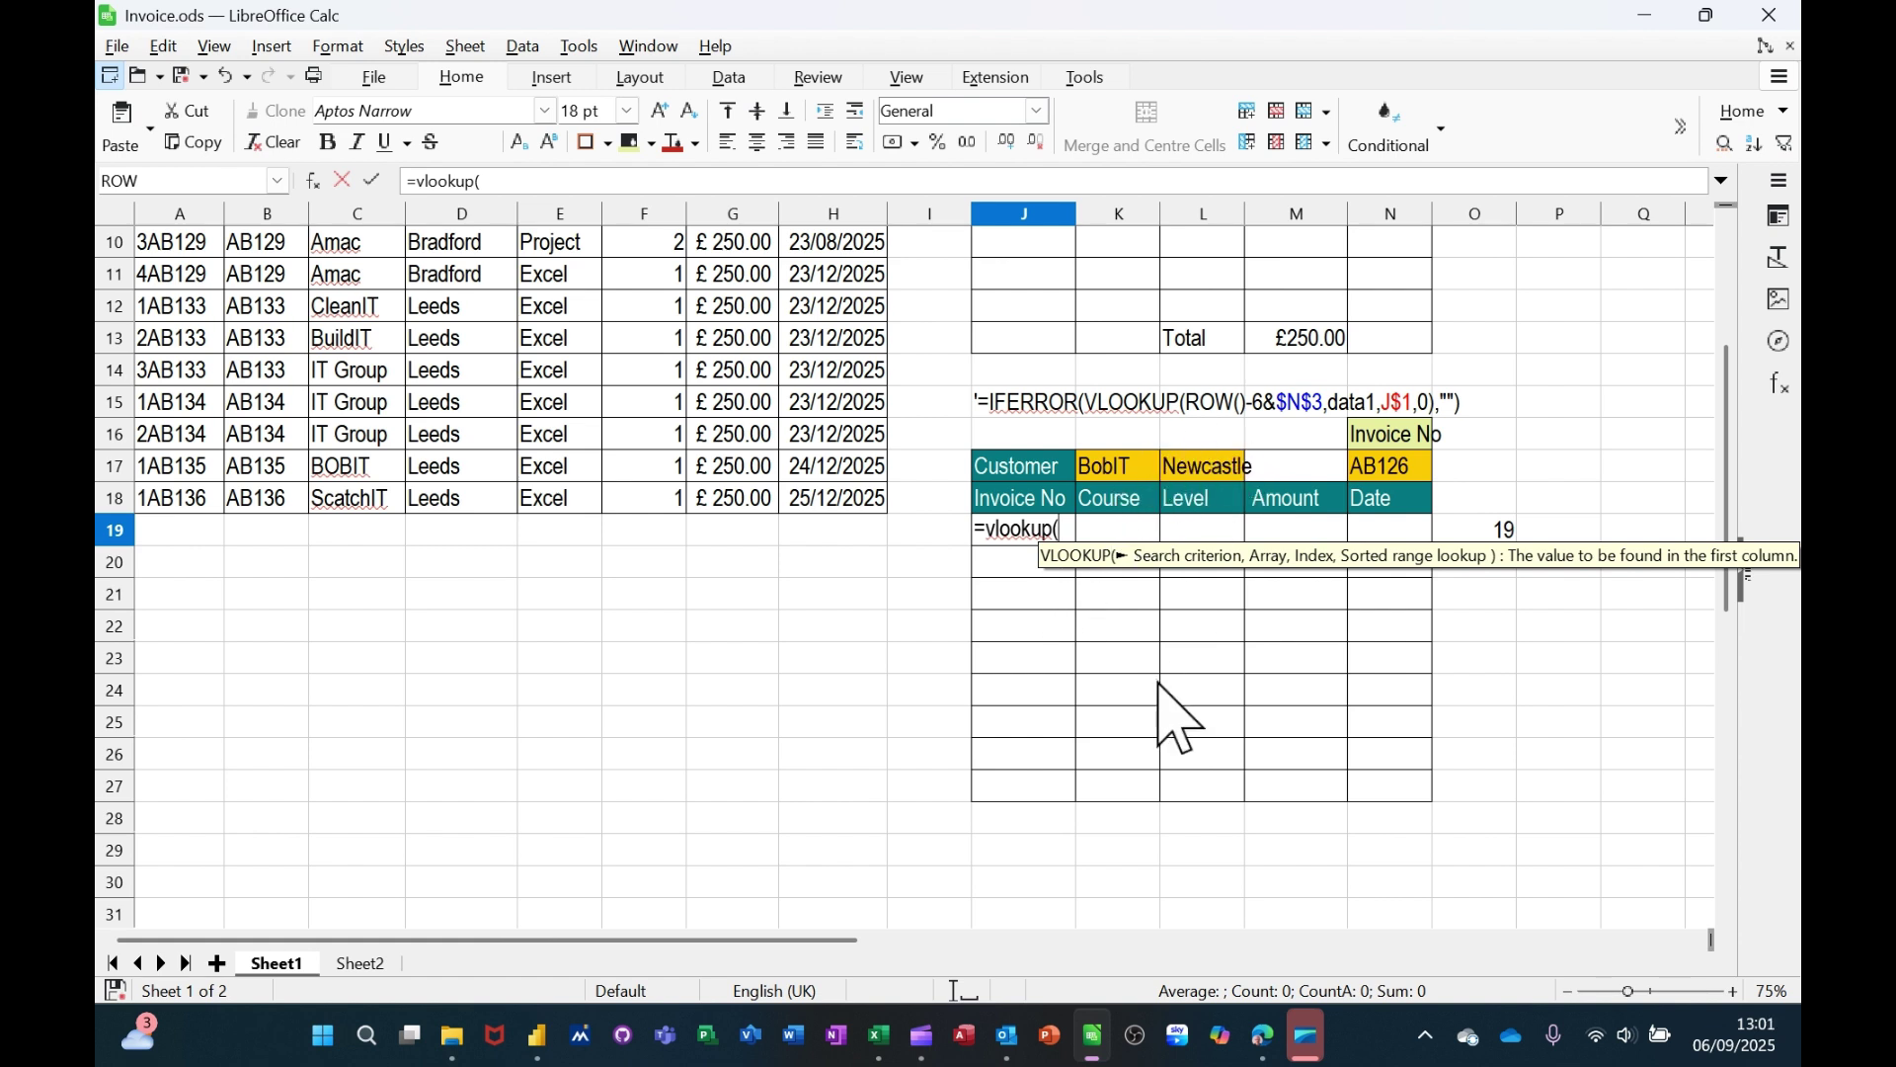
type("row")
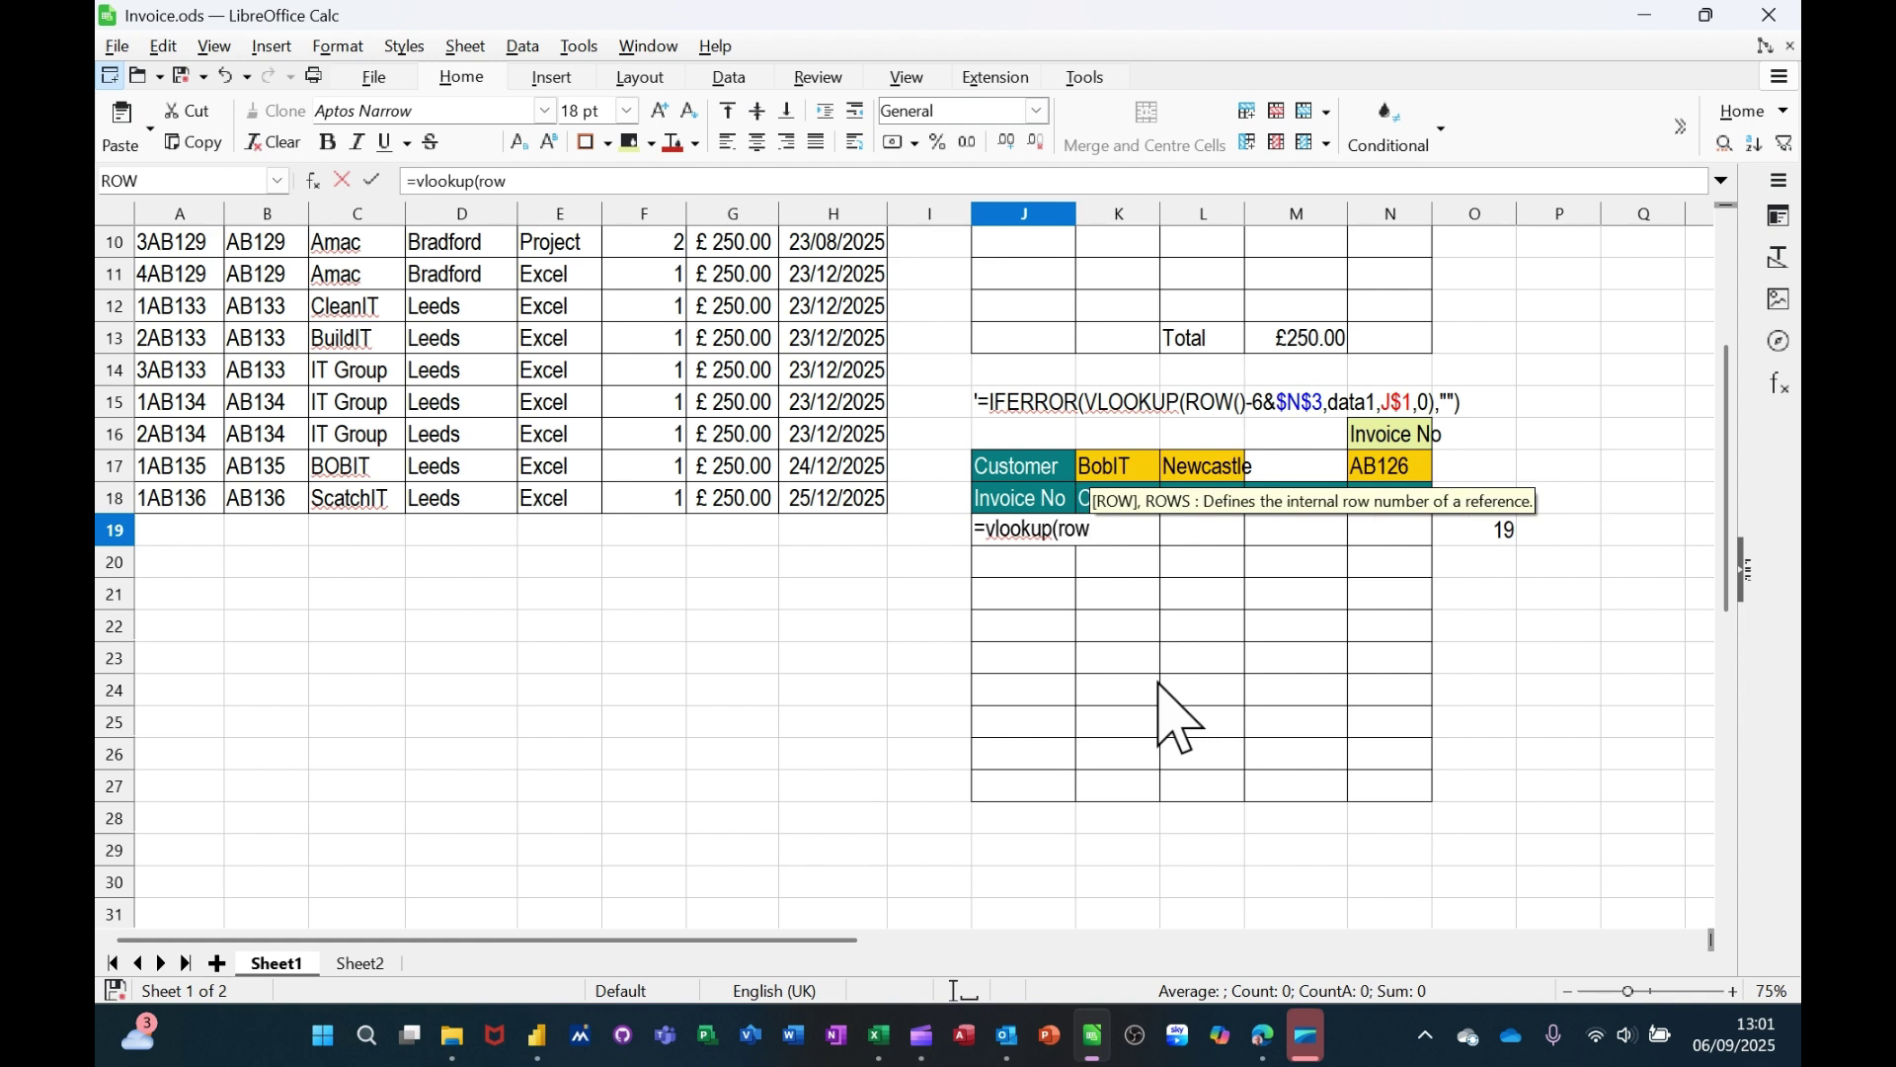
type("()-18")
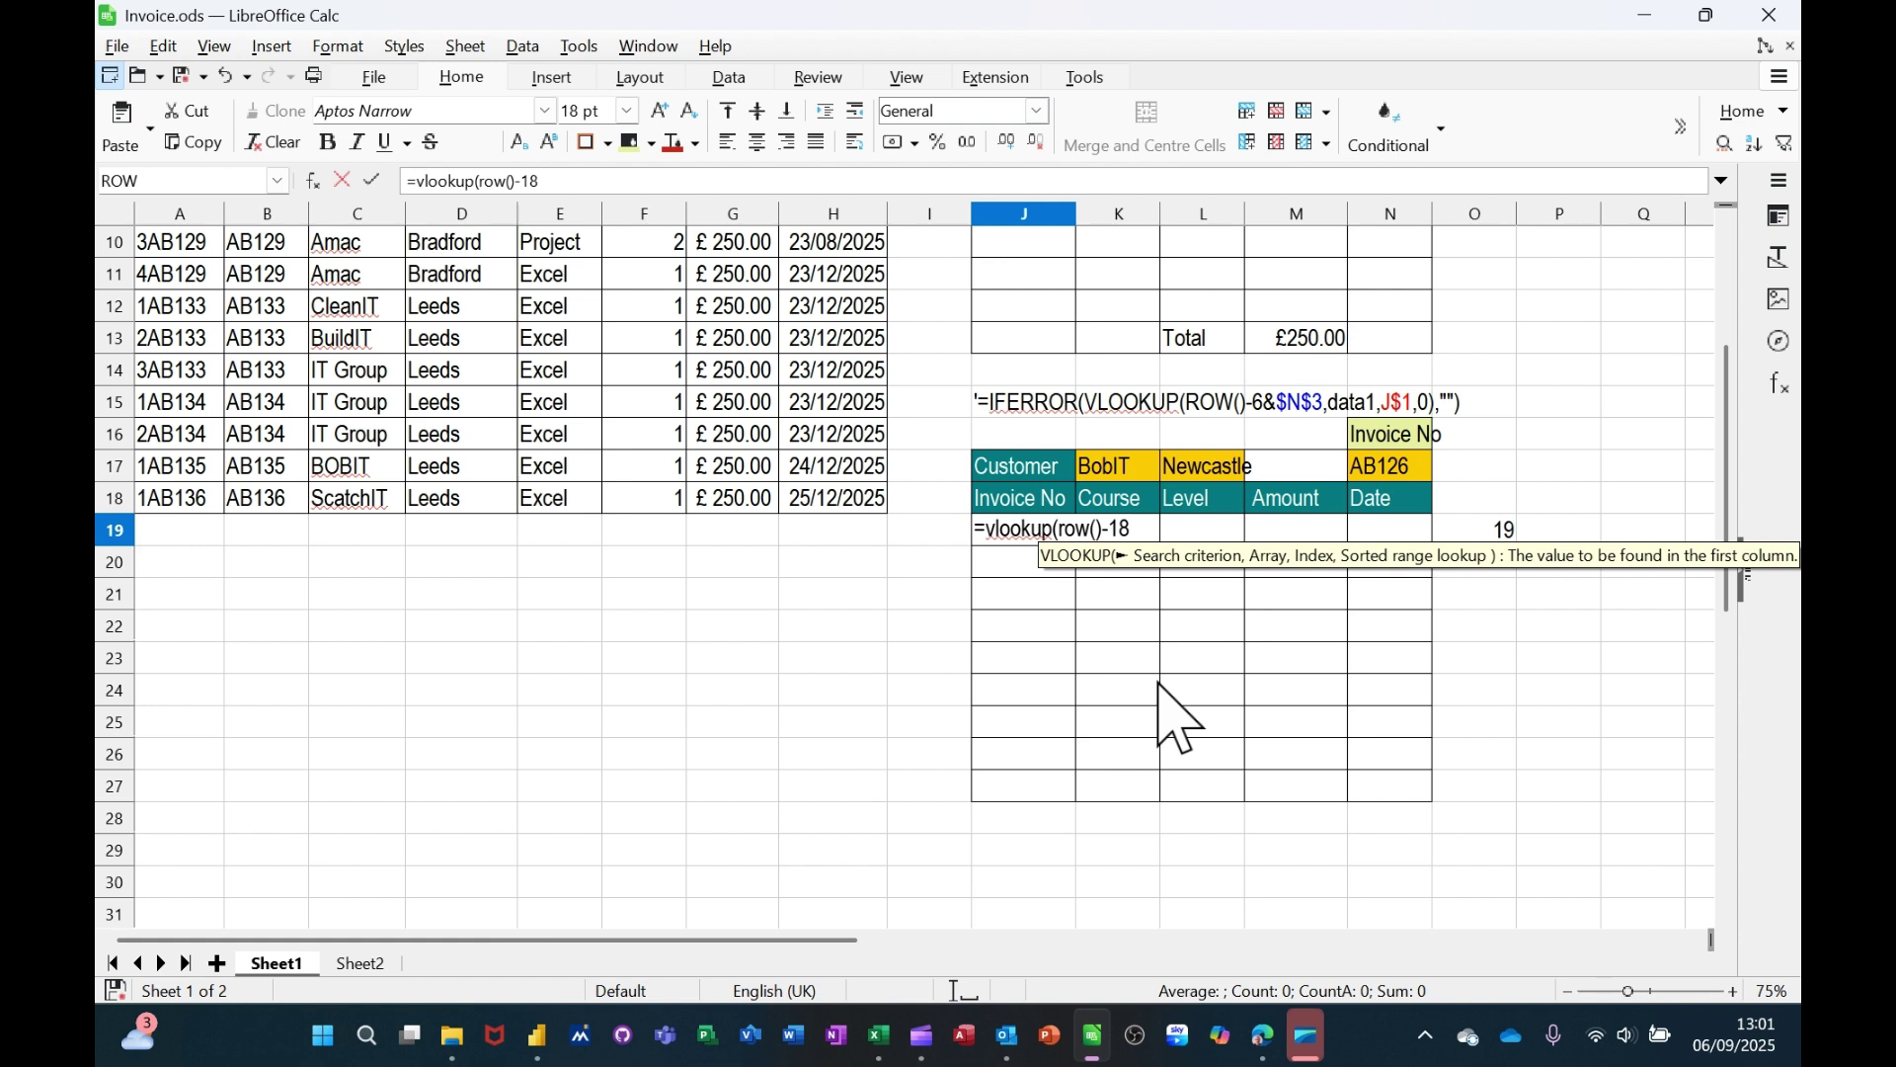
type("&")
left_click(1383, 468)
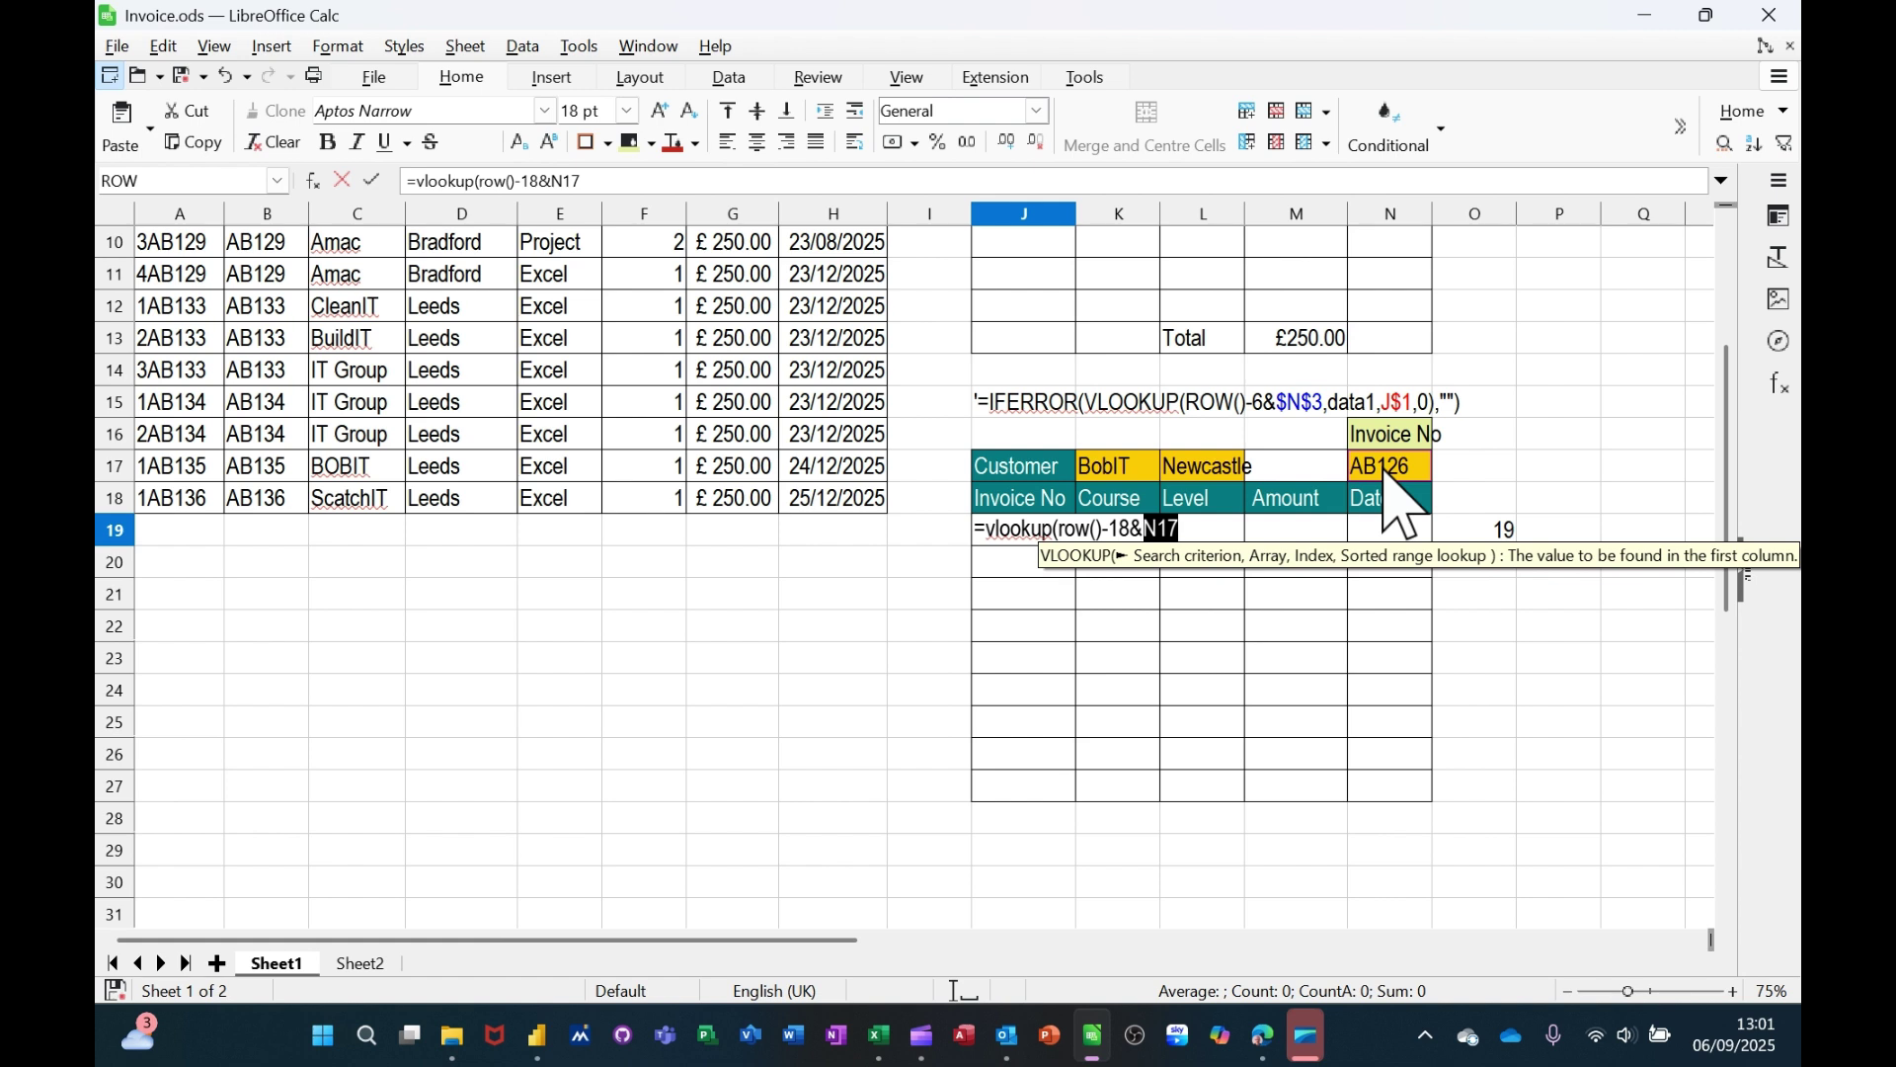
key("shift+F4")
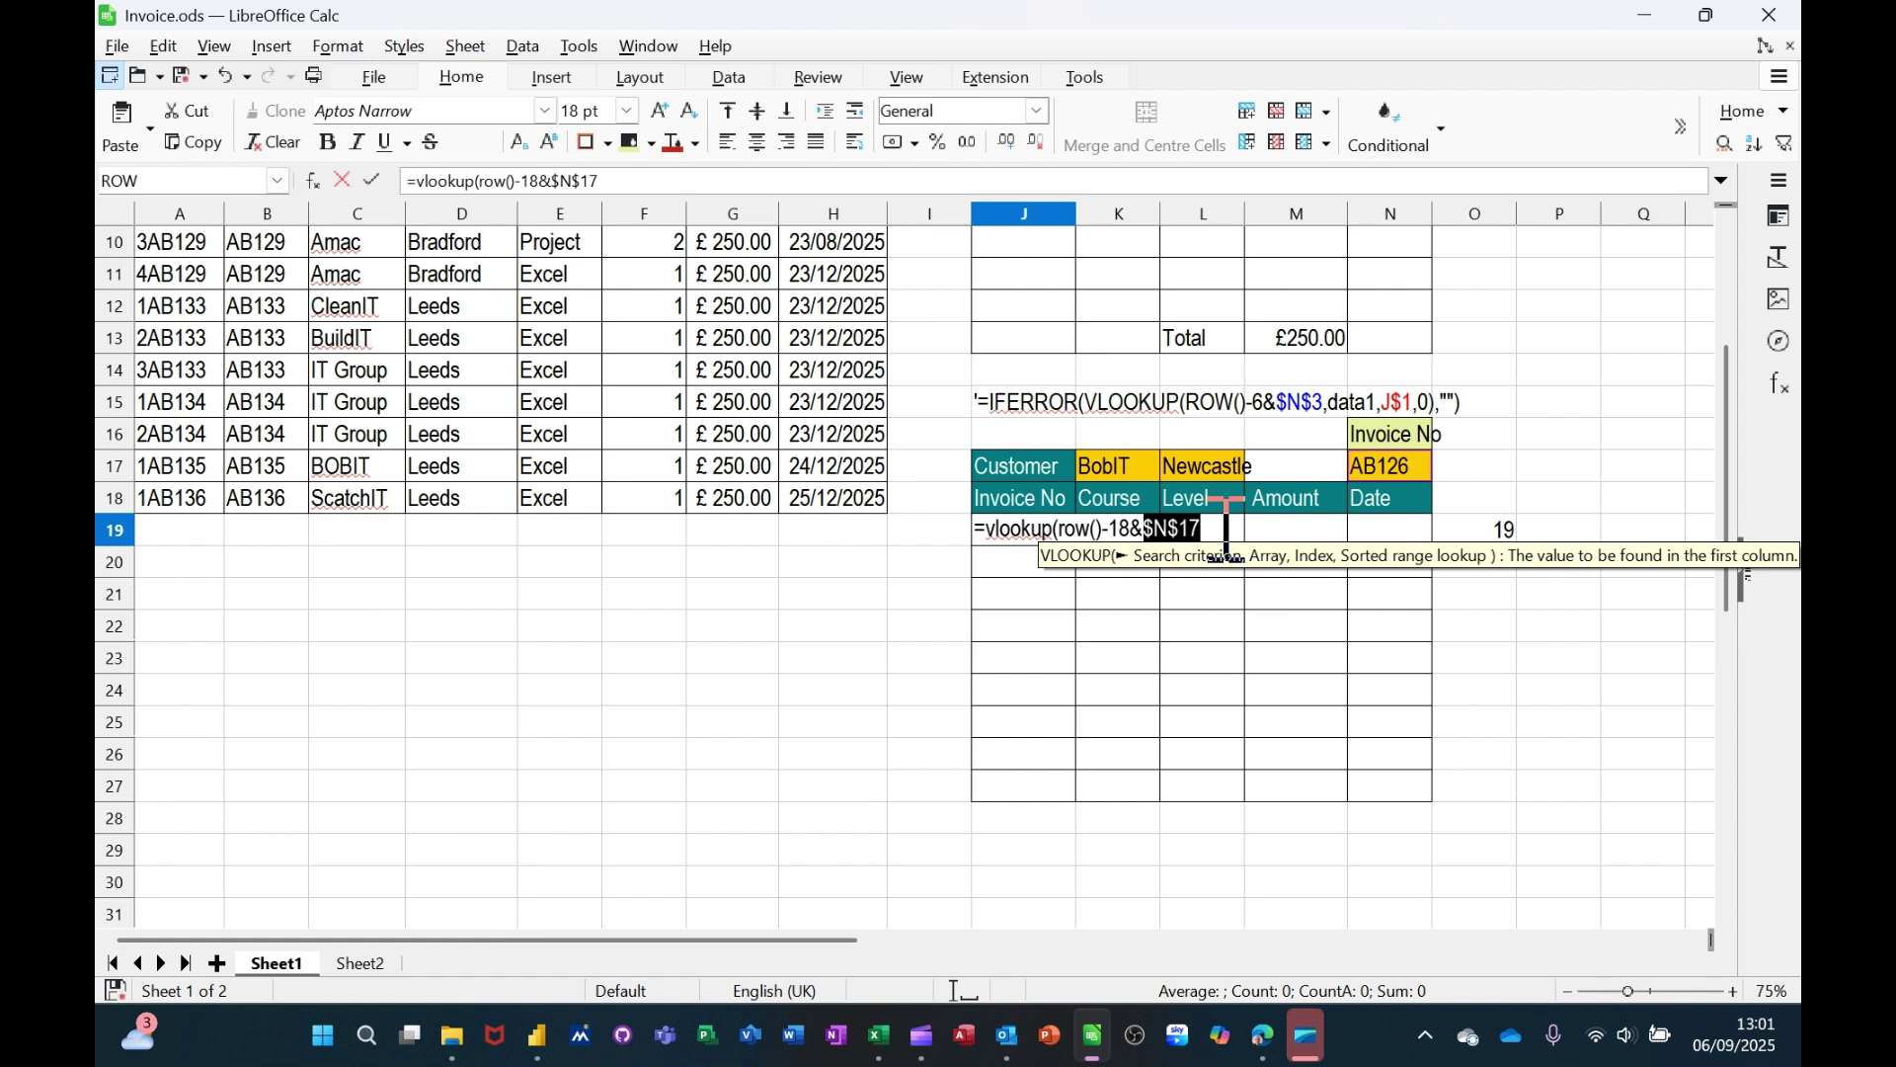
type(",")
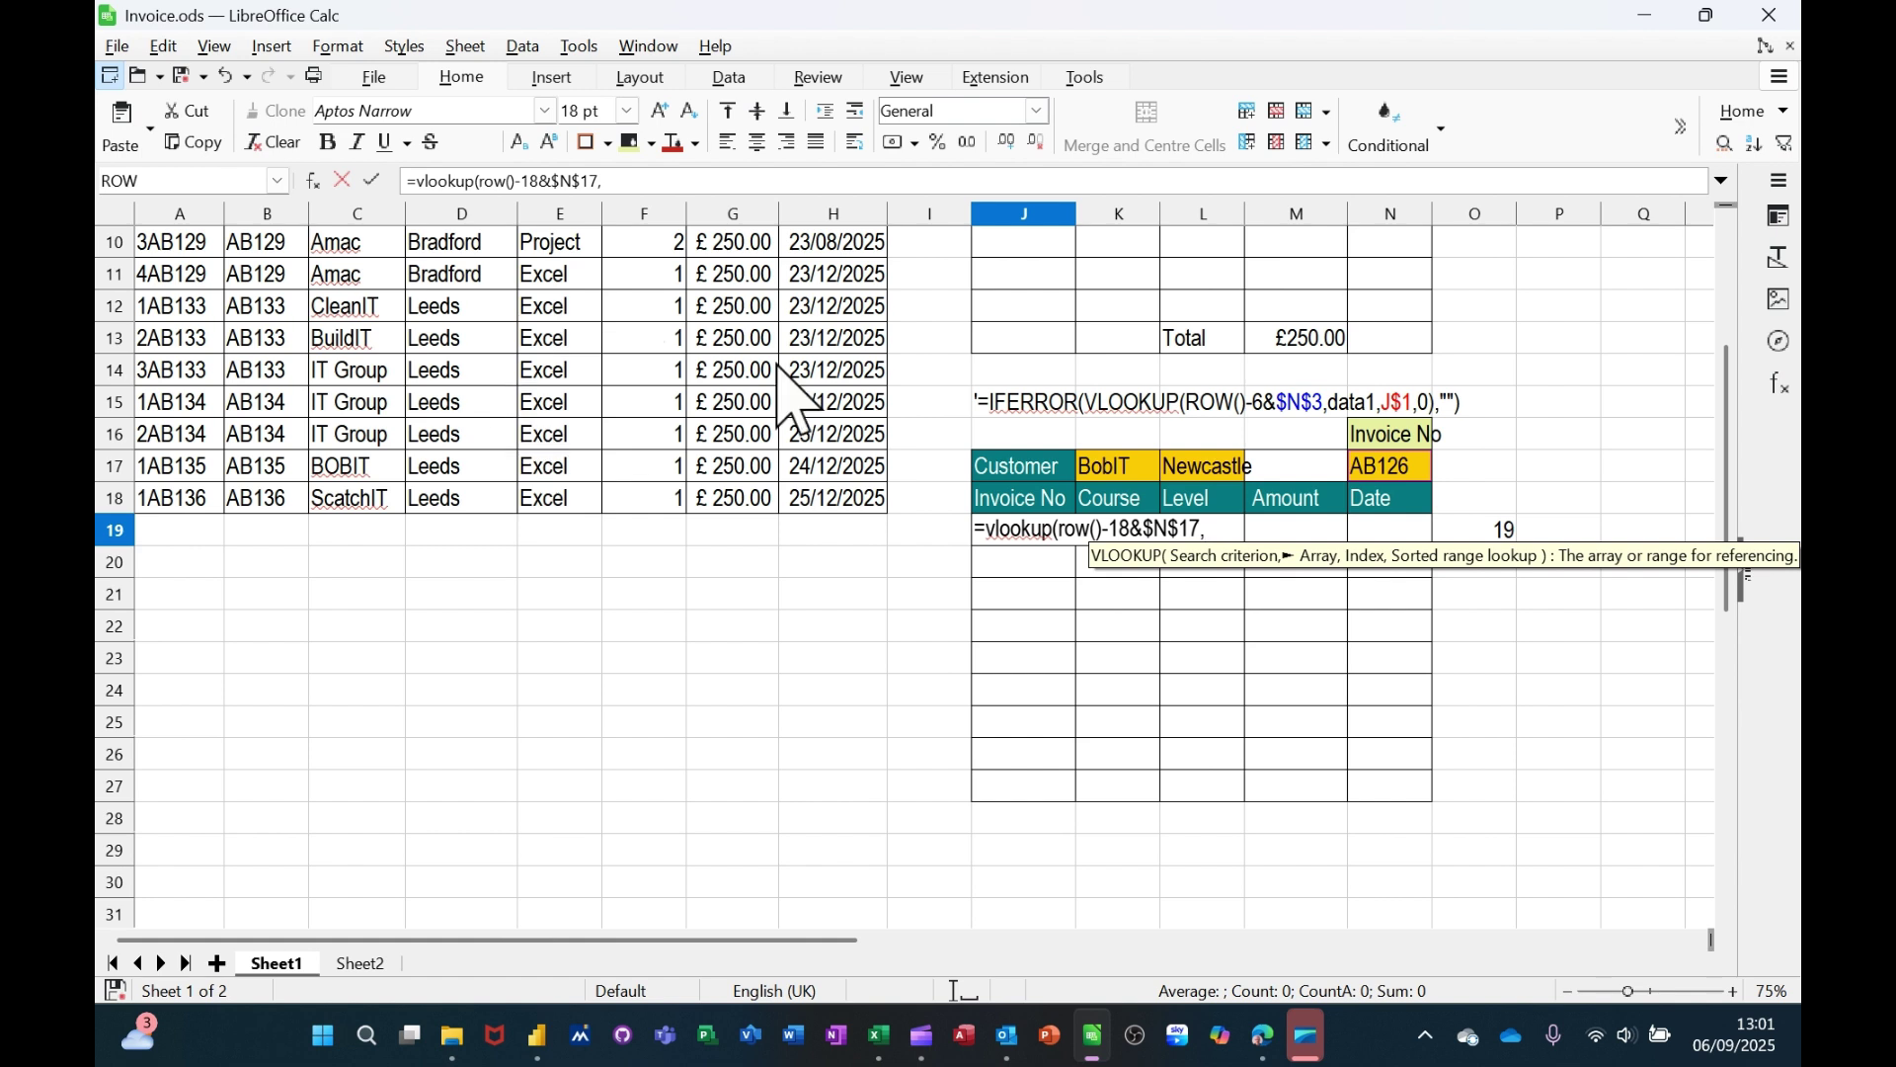
type("d")
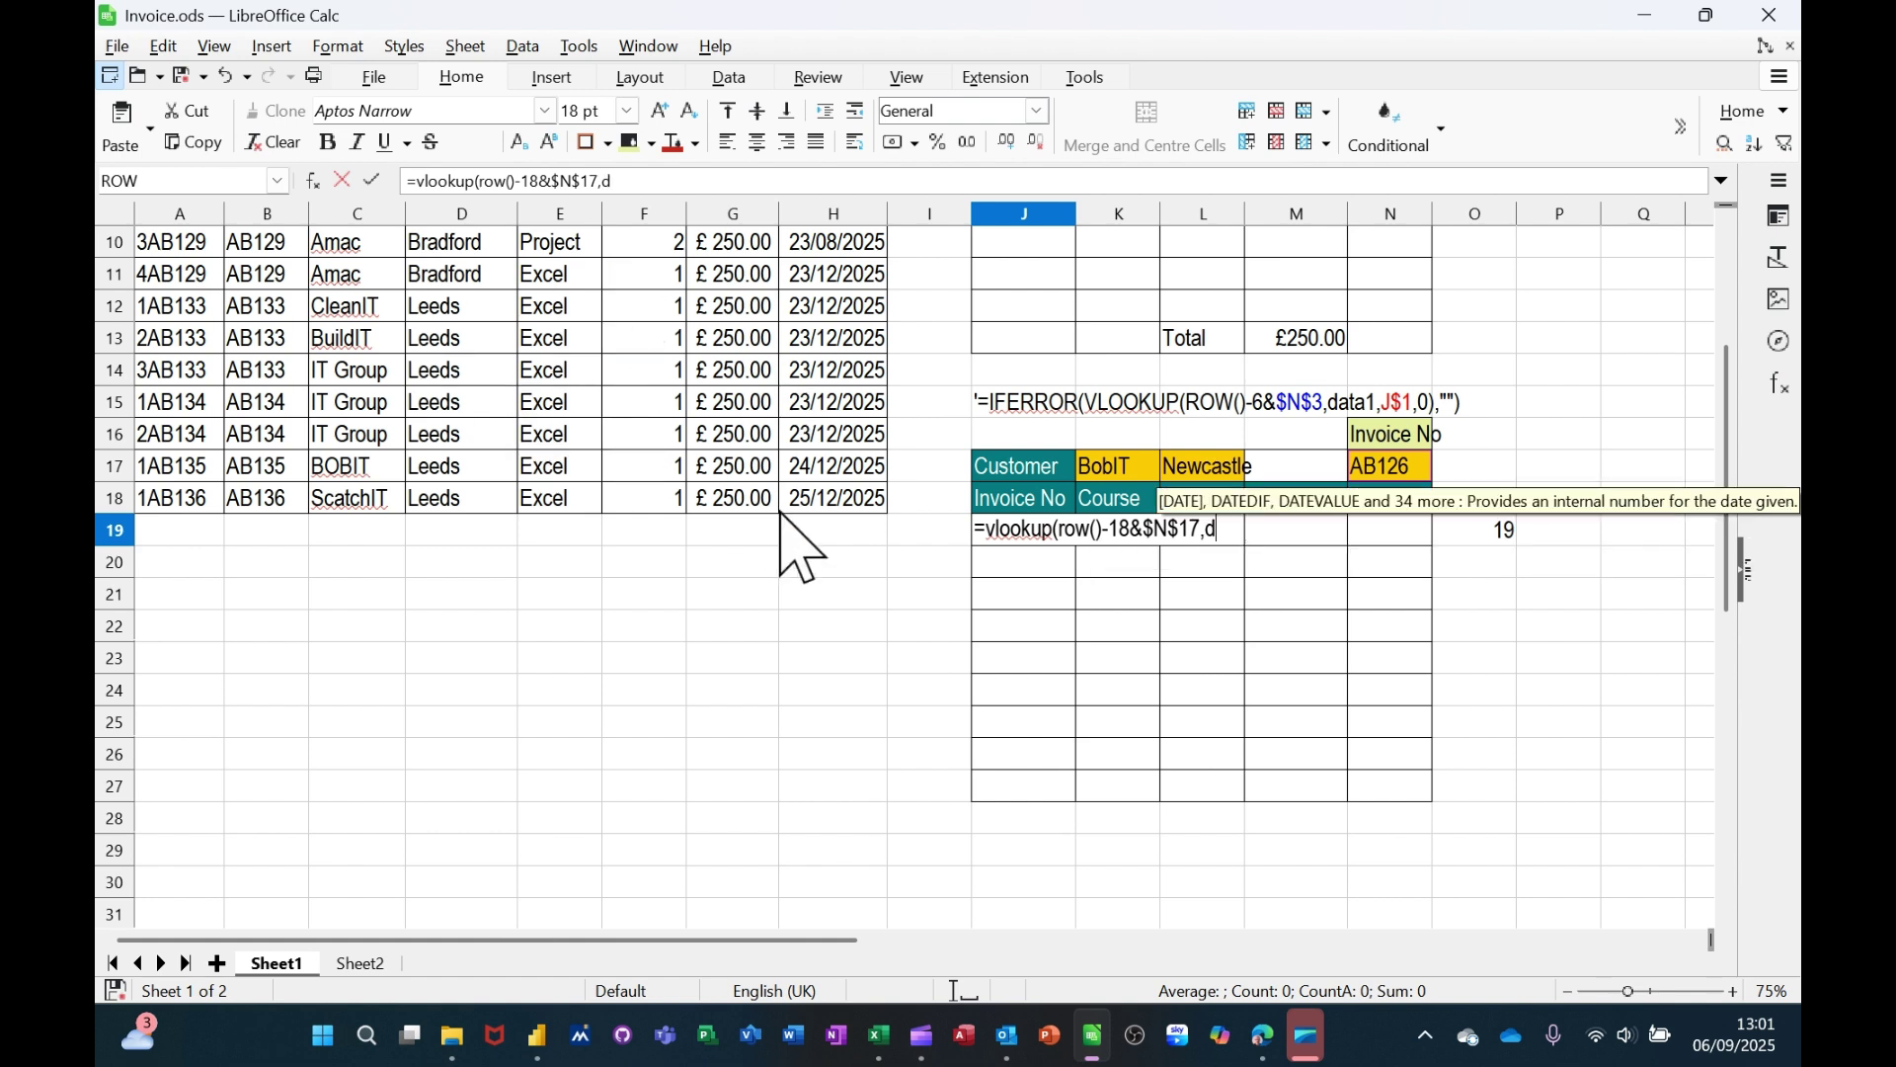
type("ata1")
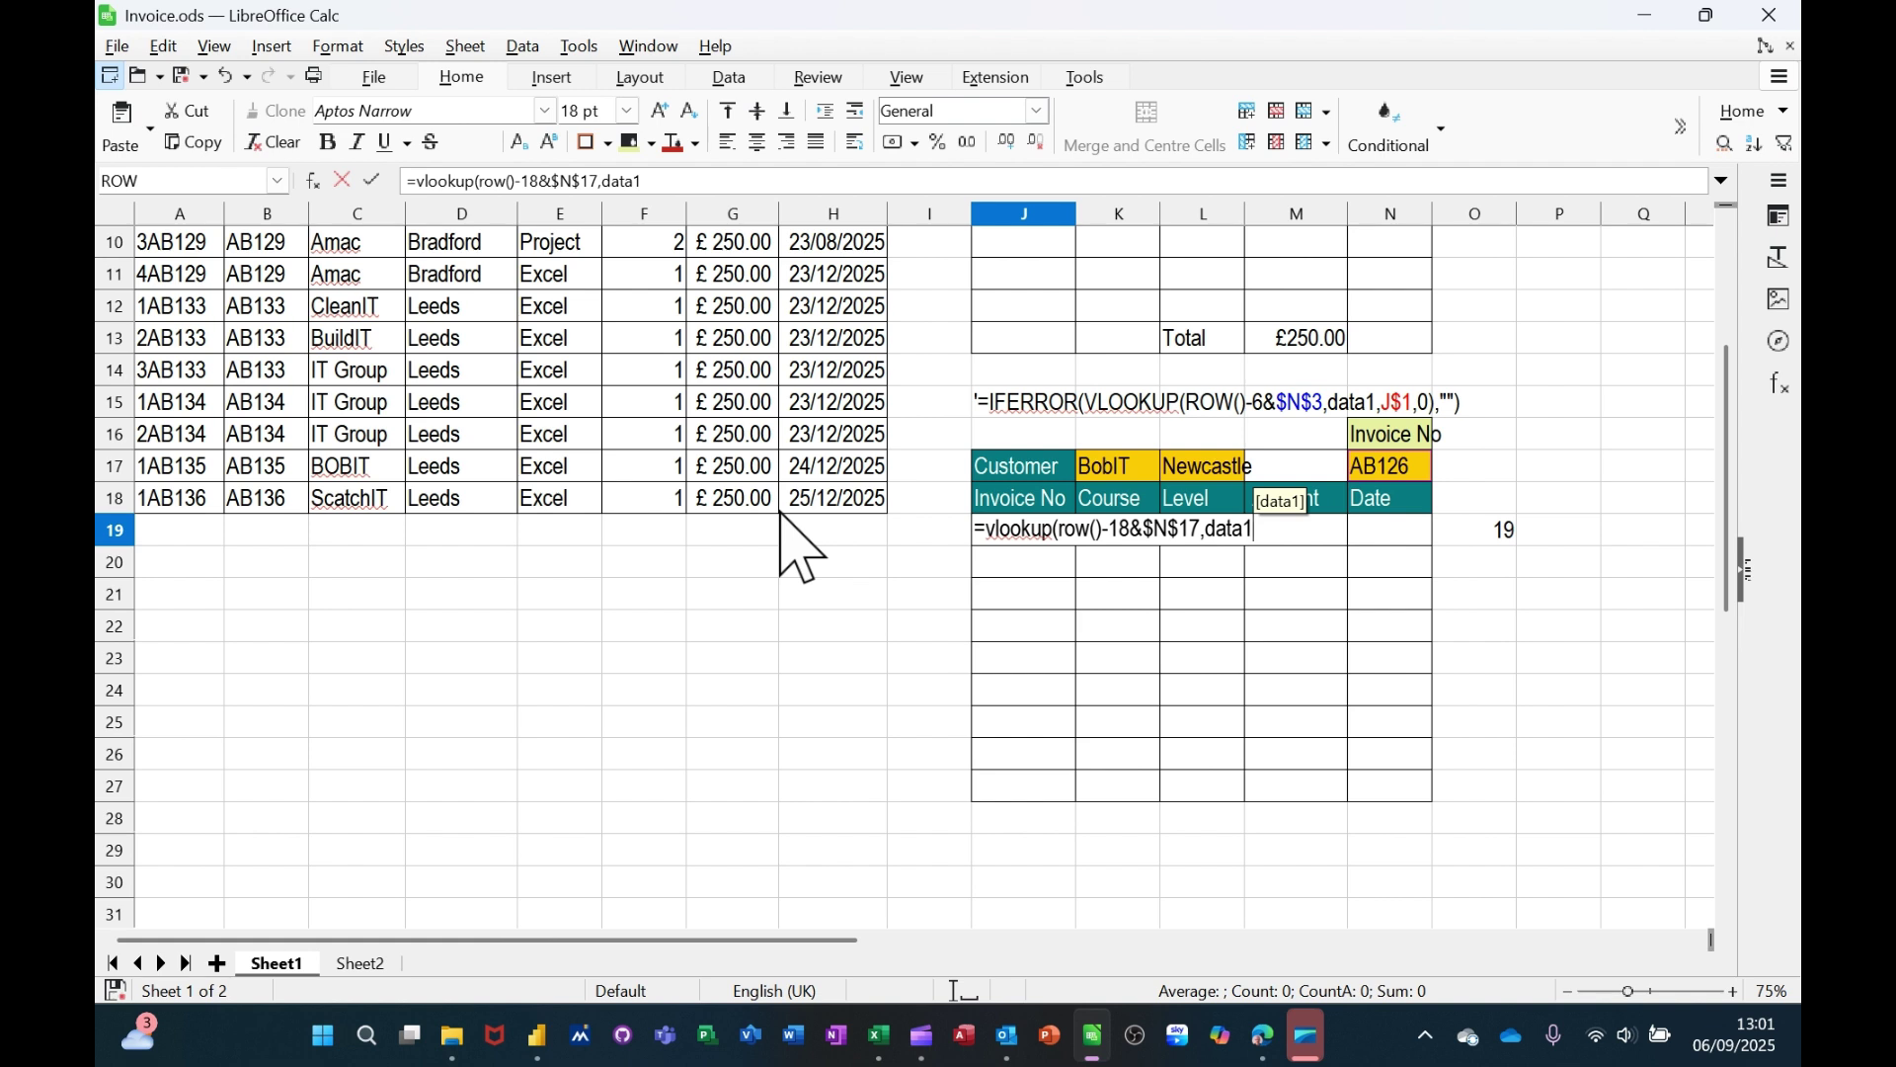
type(",")
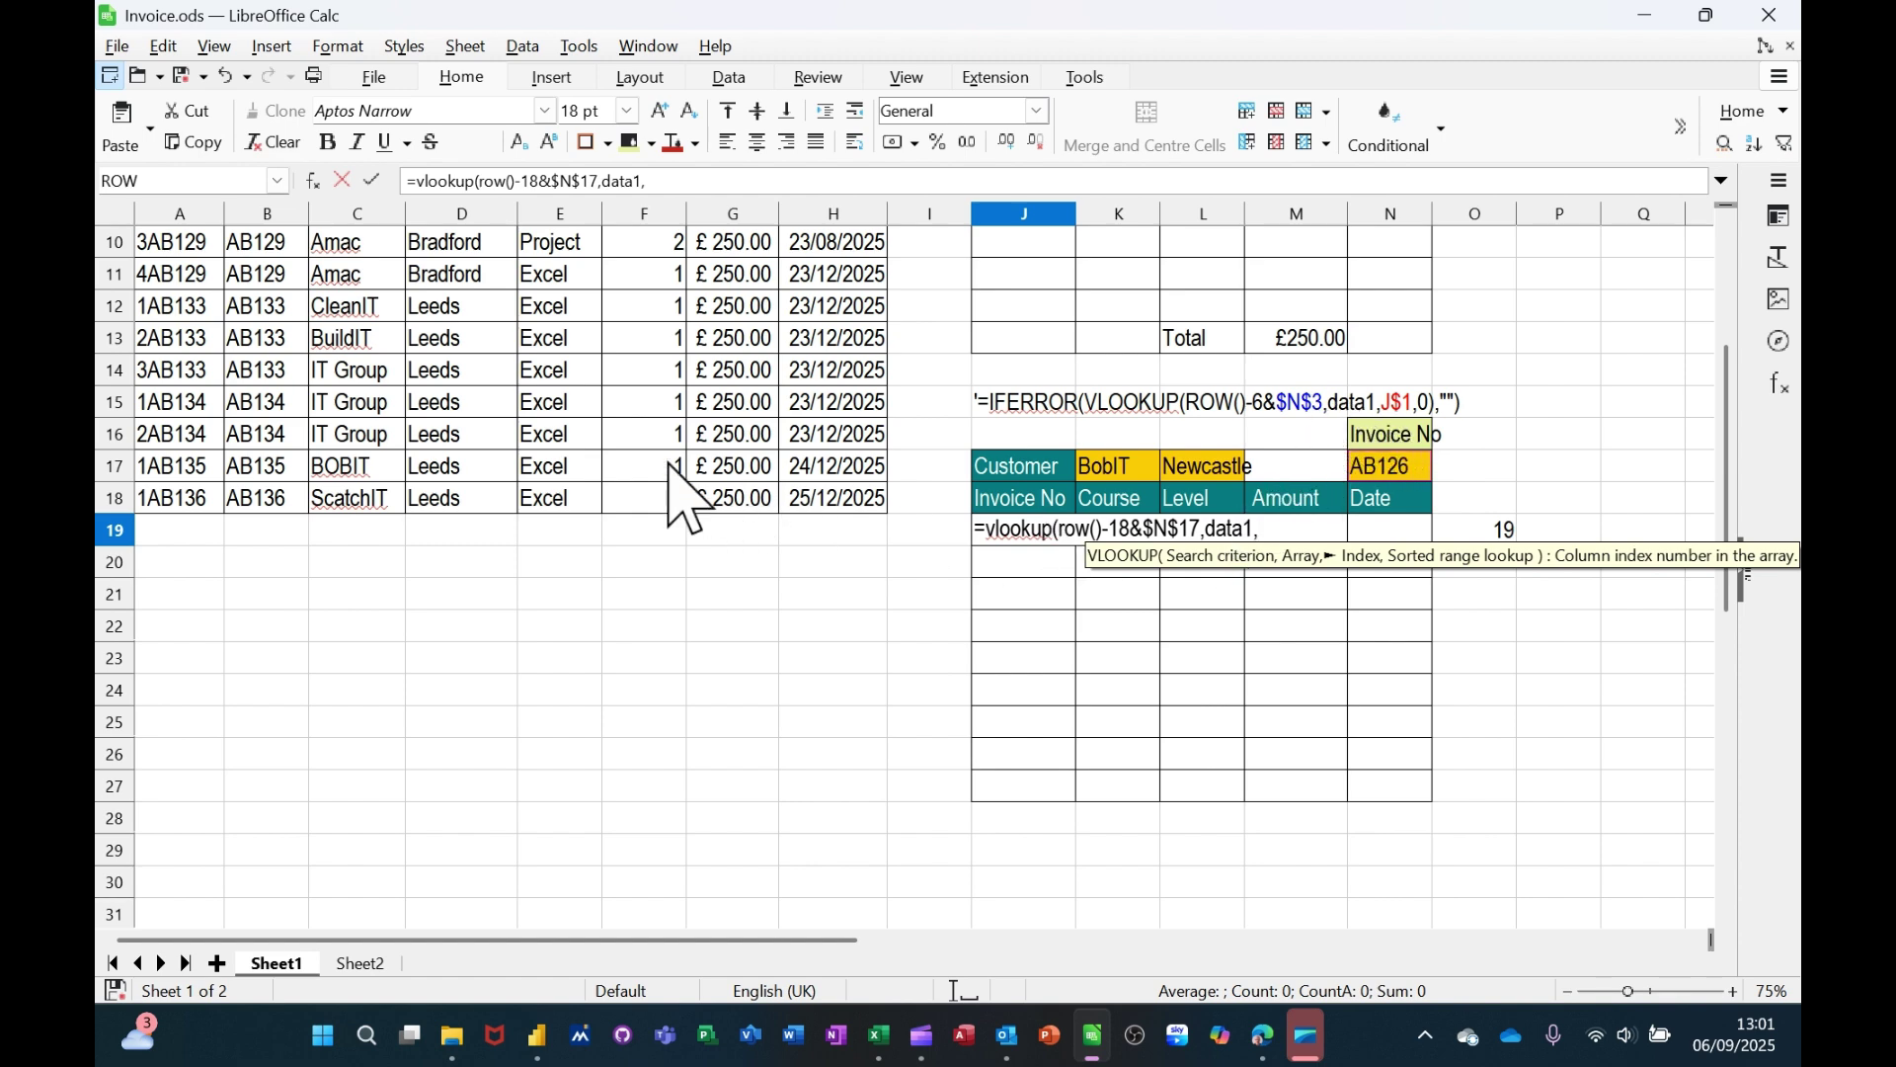
Step: Complete J19 as =vlookup(row()-18&$N$17,data1,J1,0) with column index J1 and exact match
scroll(682, 494, "up", 3)
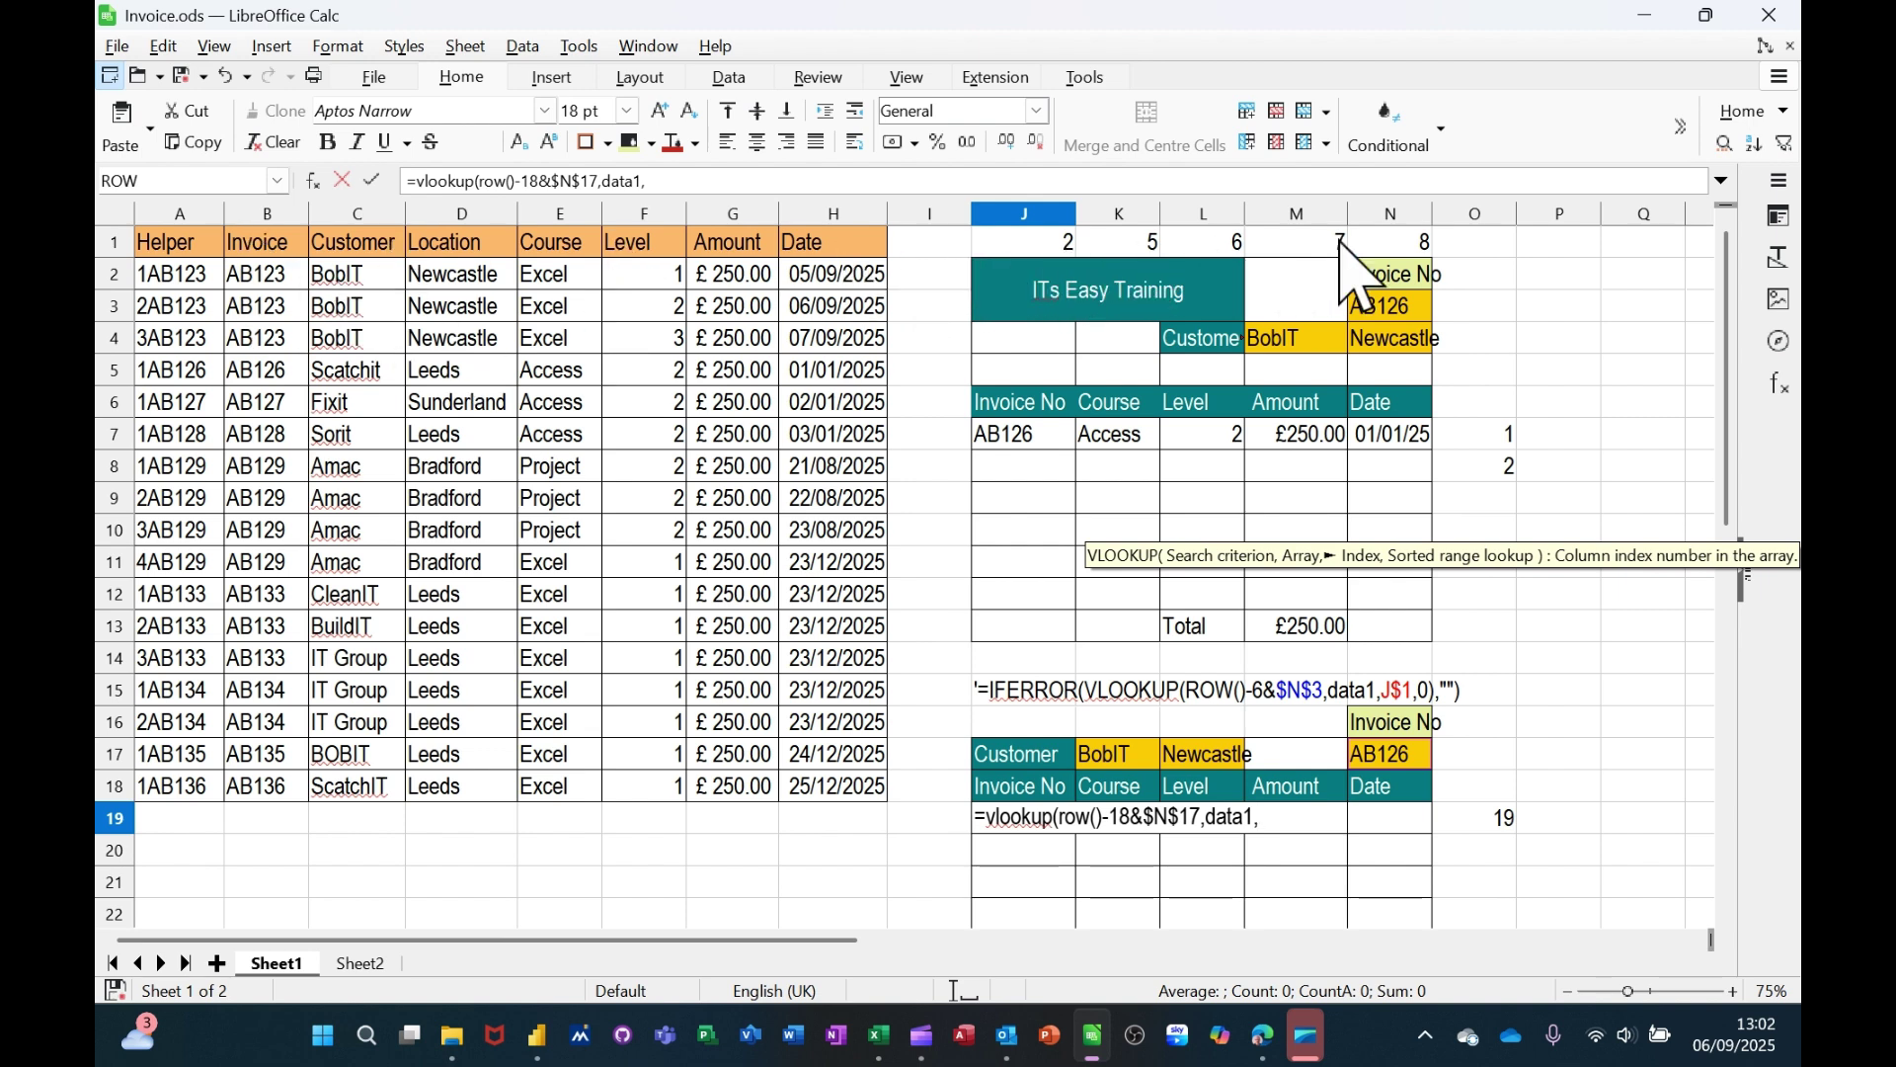
left_click(1027, 244)
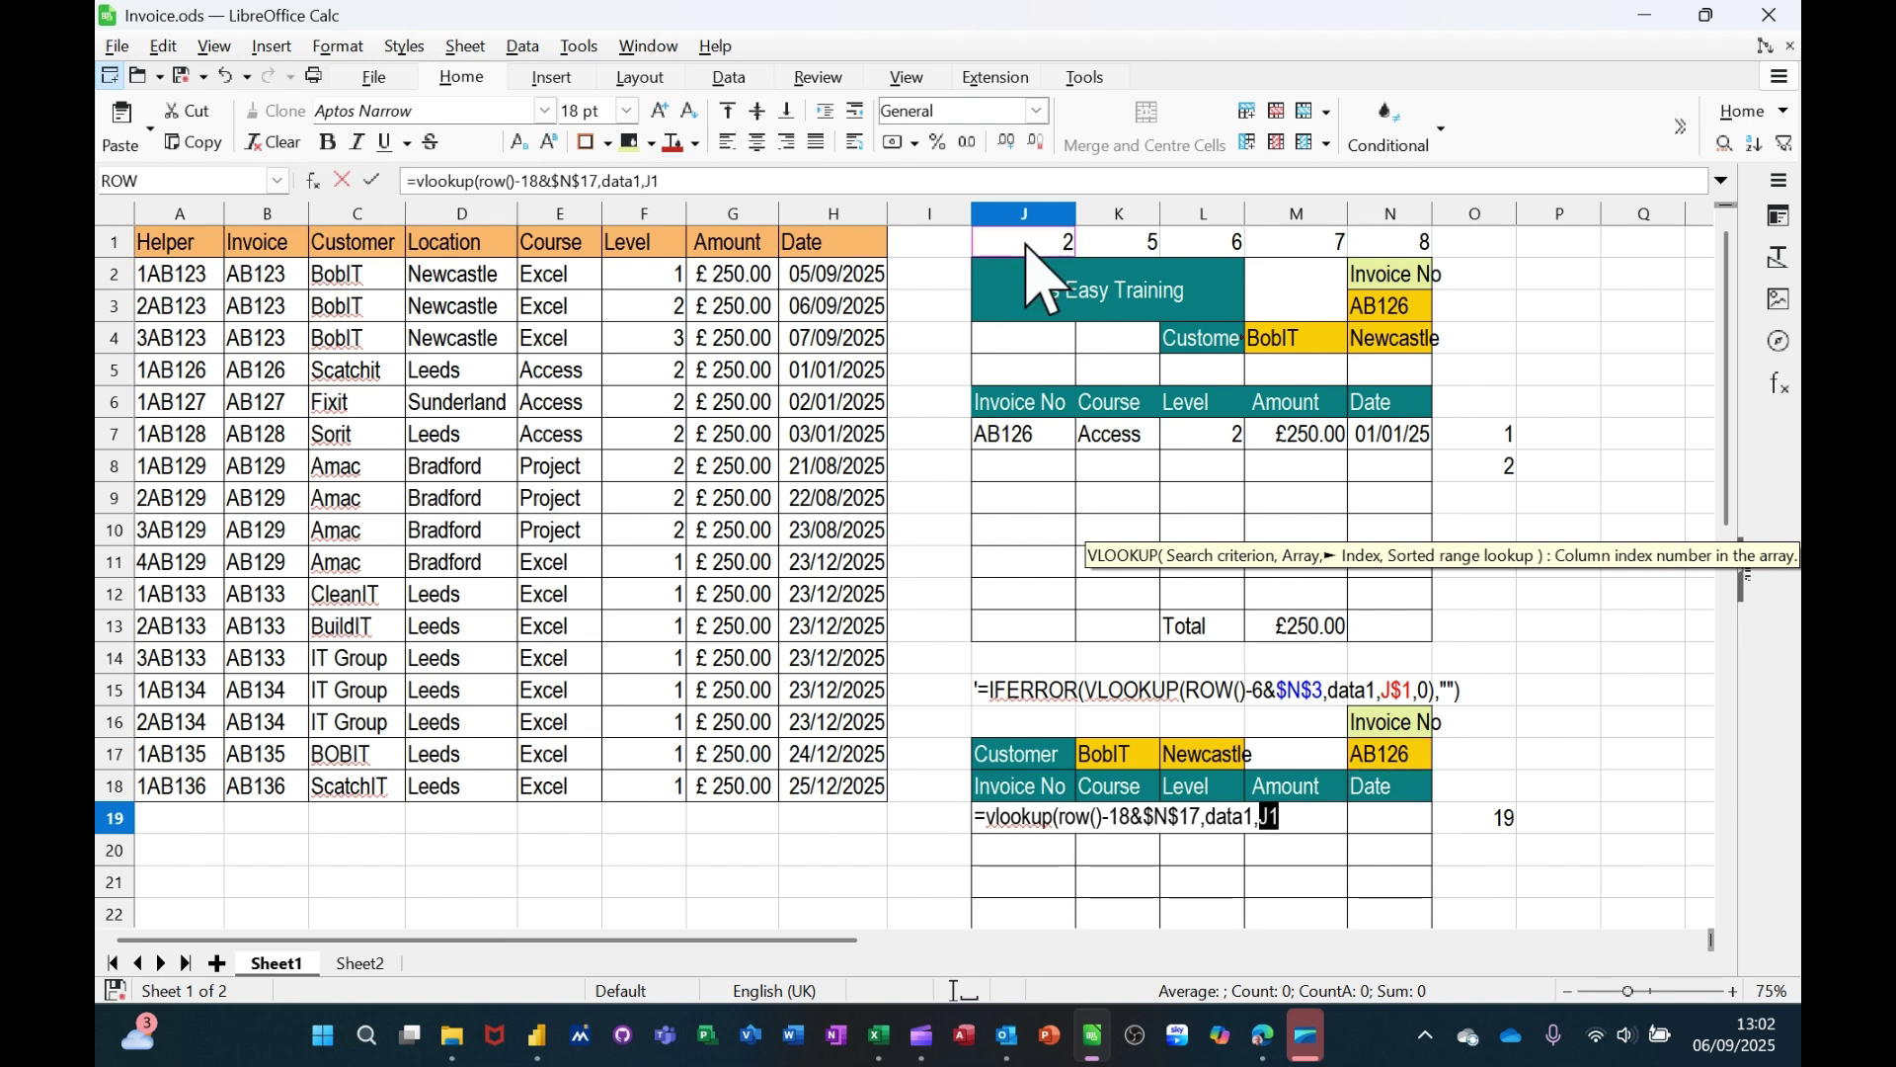
type(",")
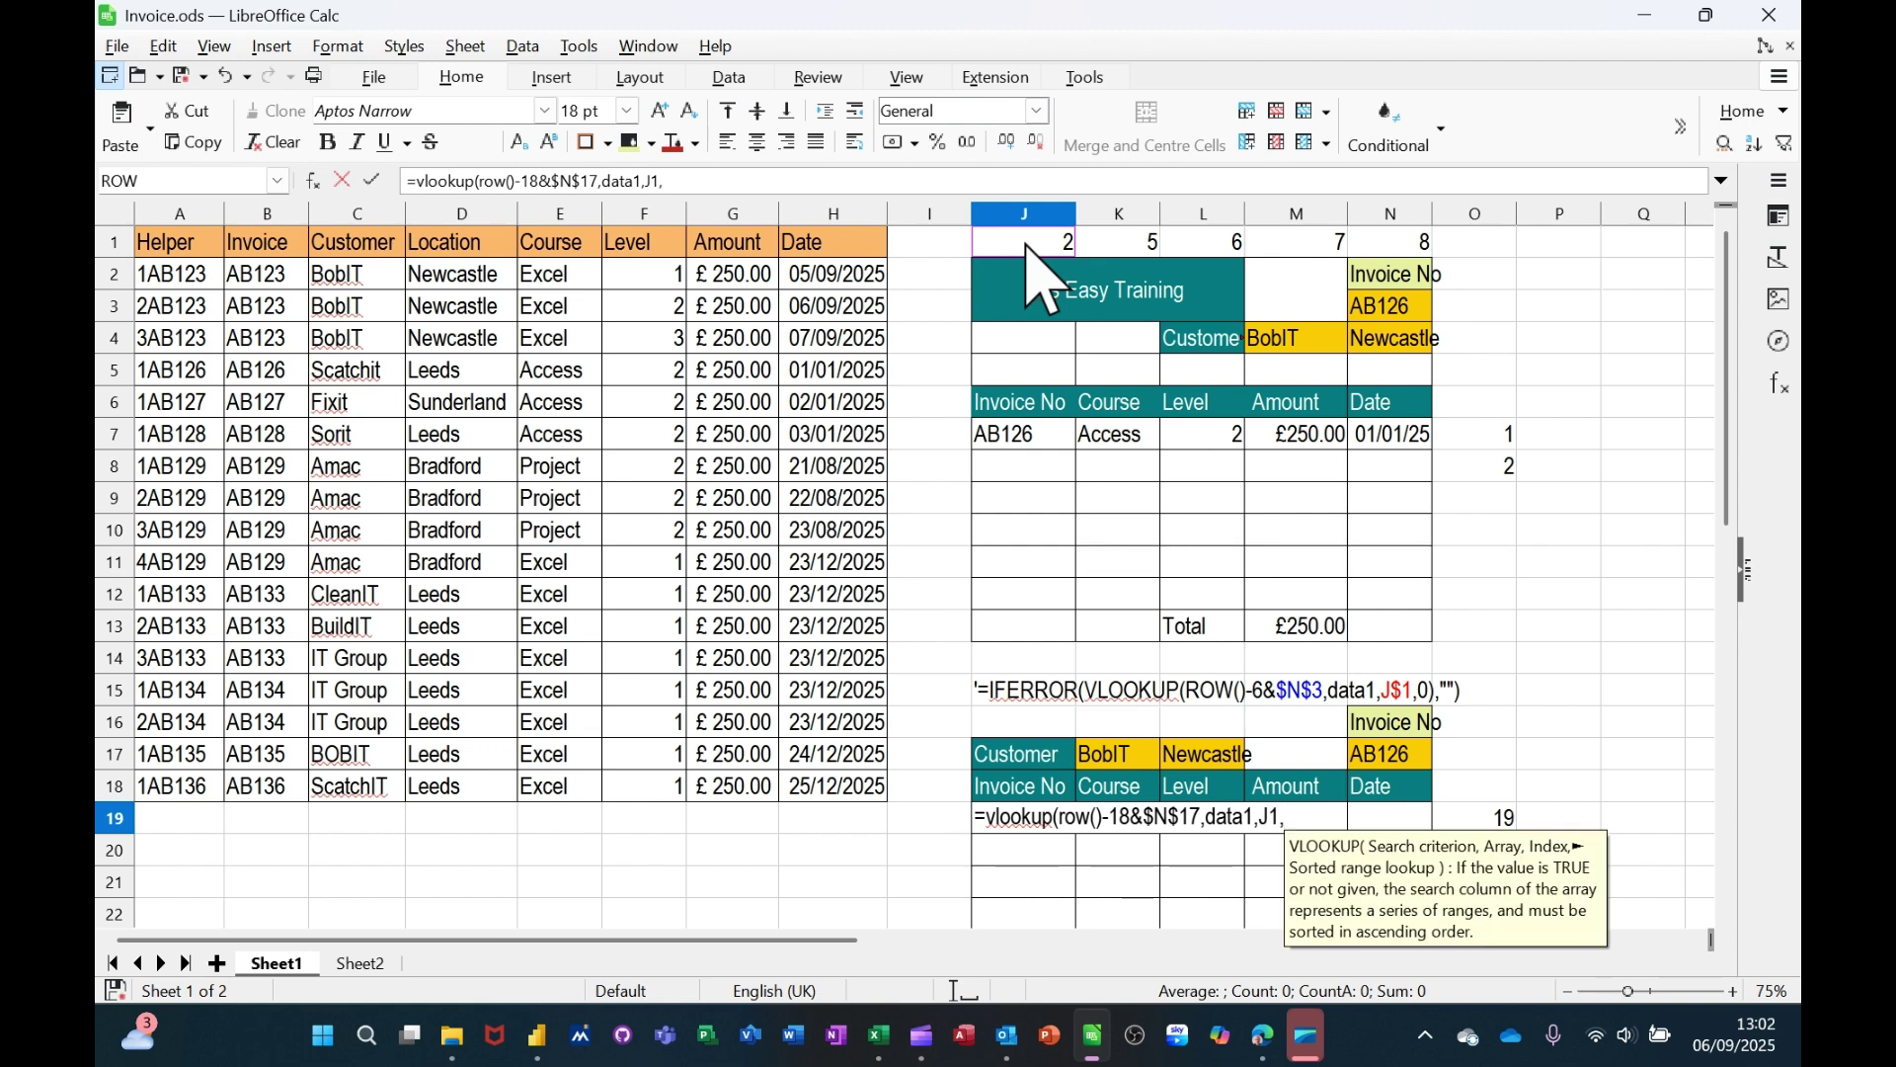
type("0)")
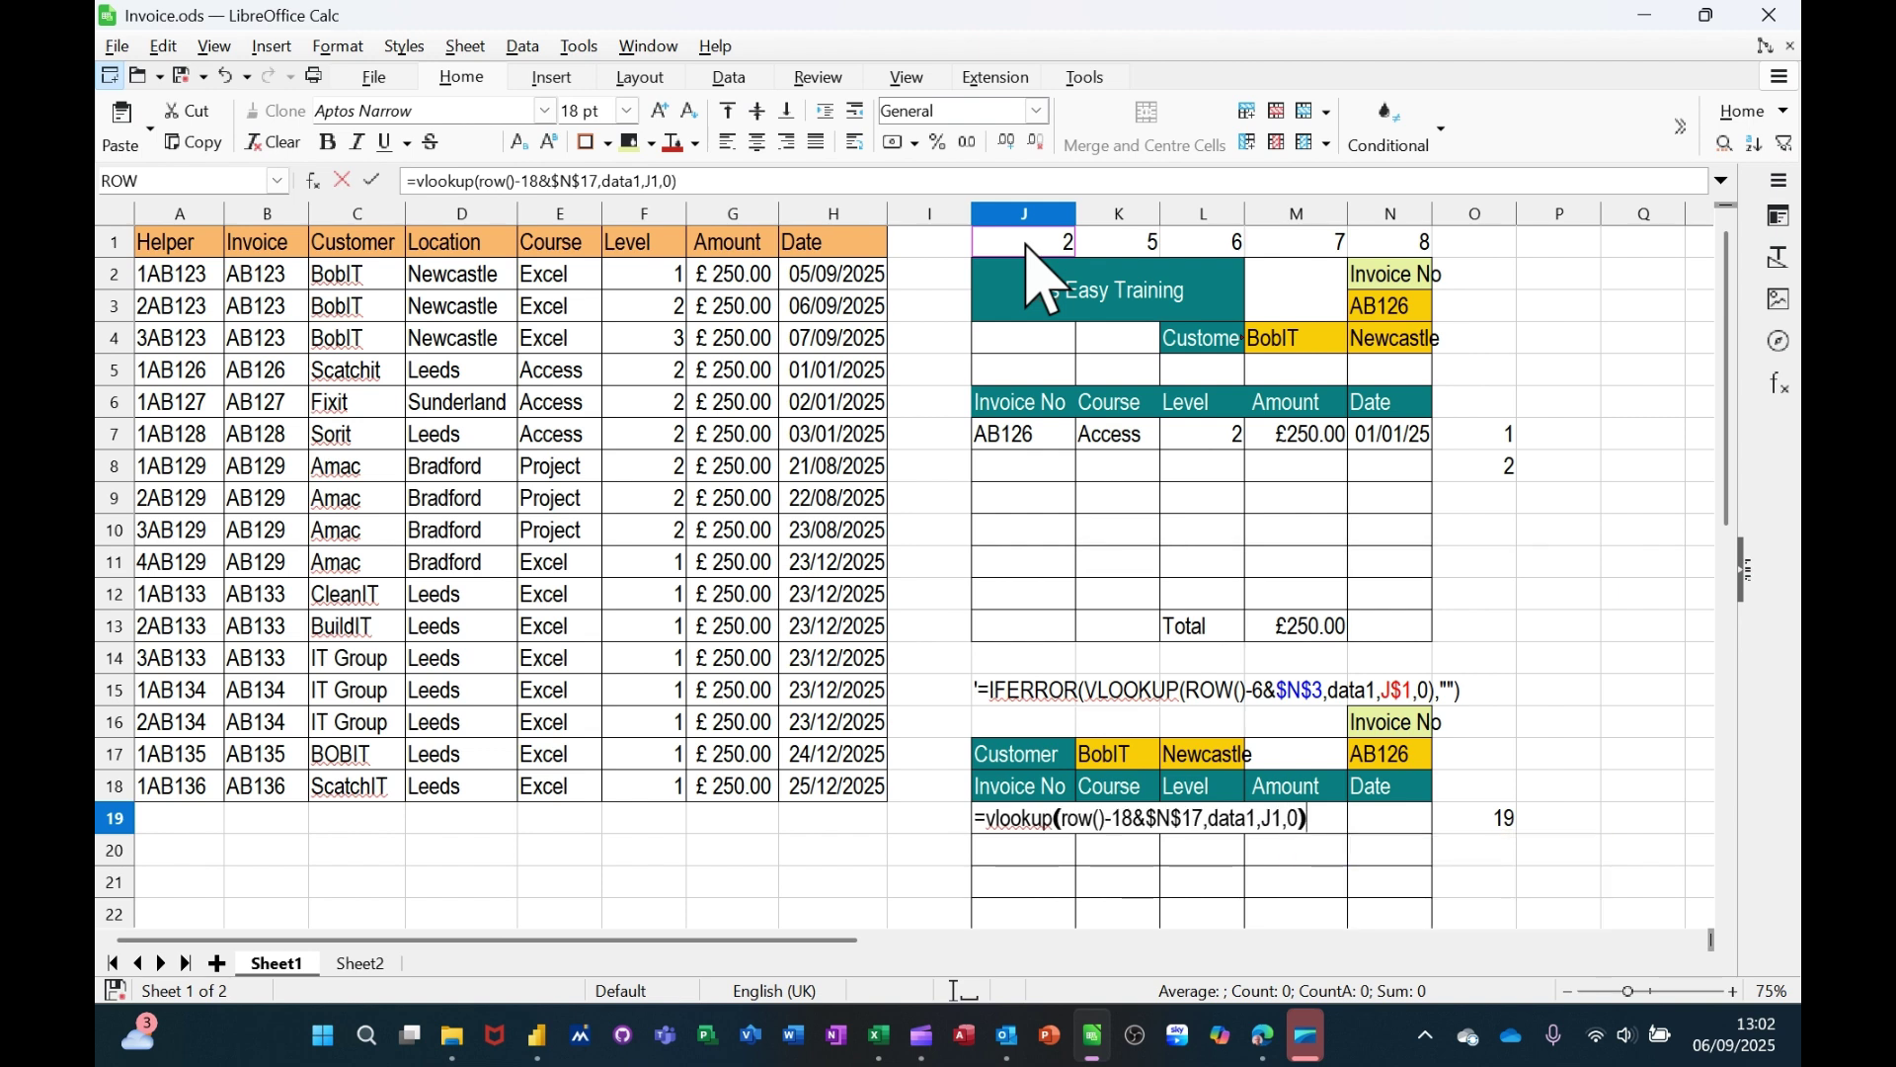
scroll(998, 336, "down", 2)
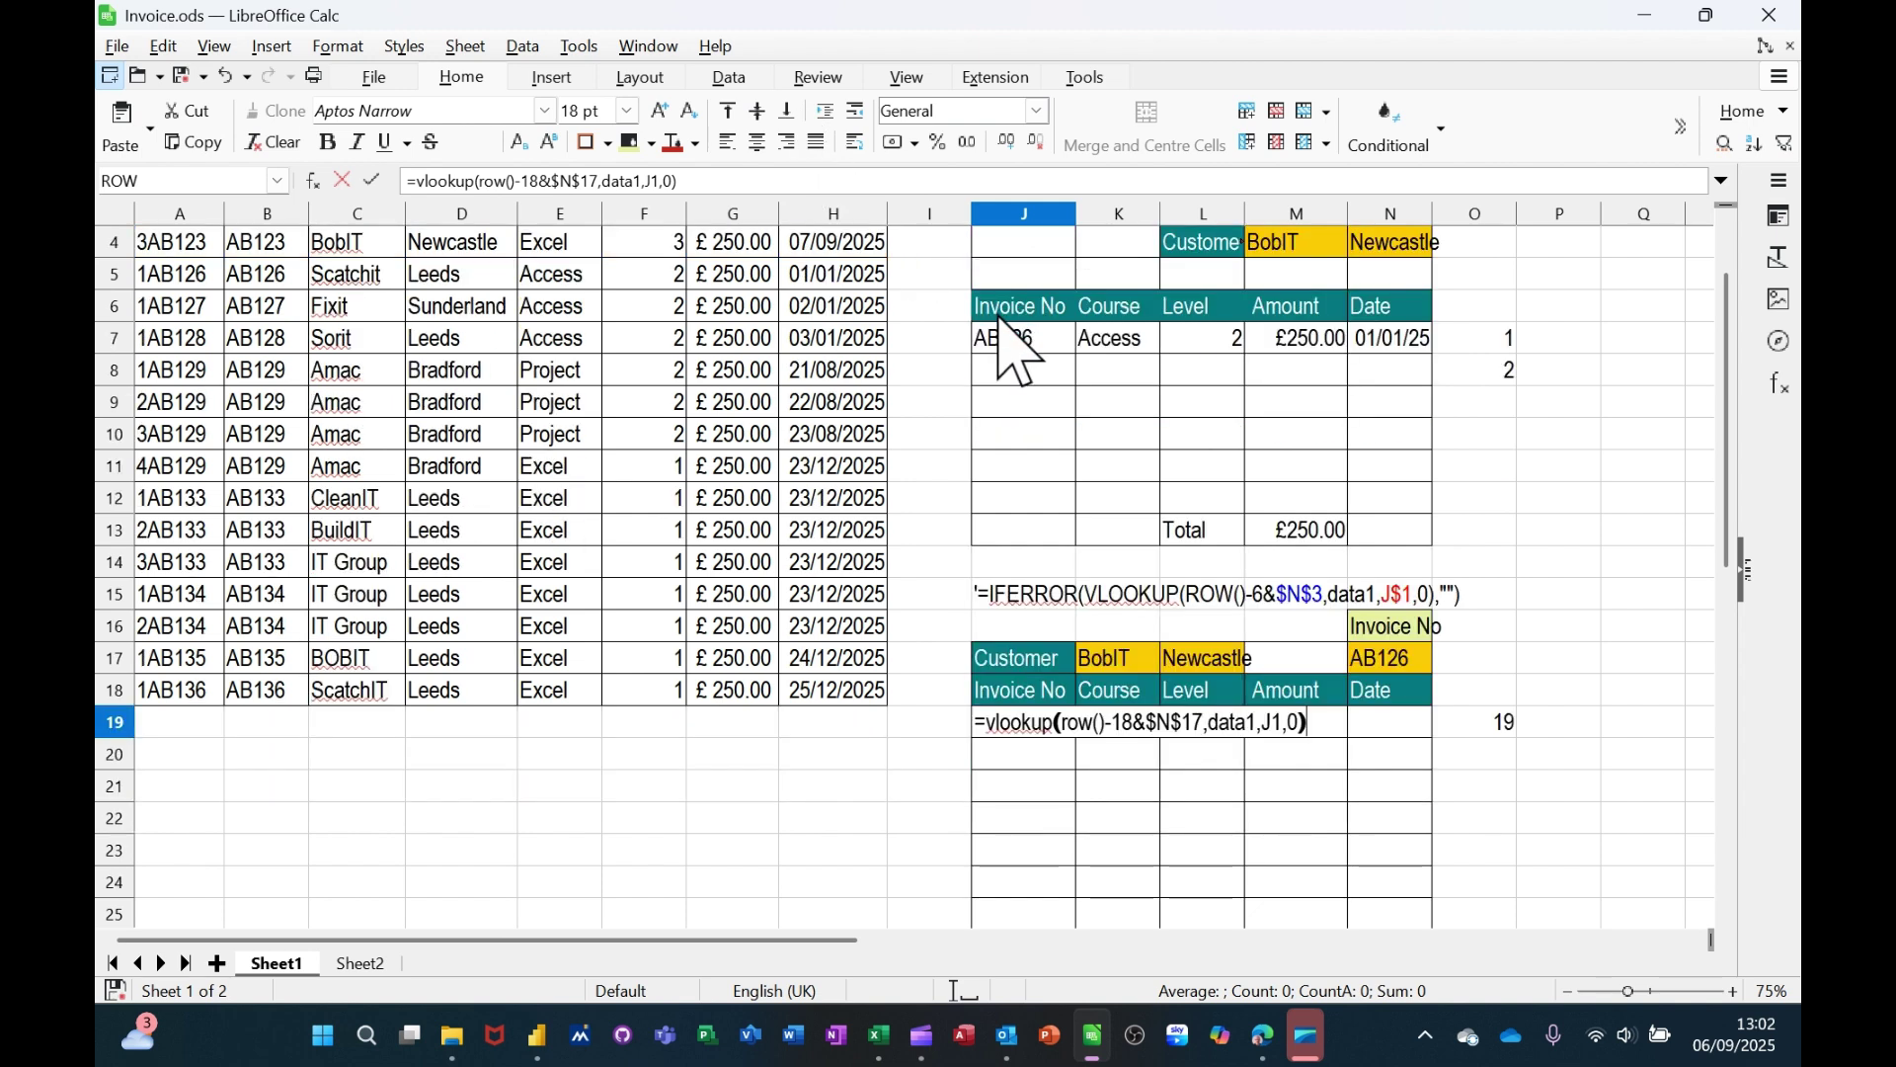
Step: Accept J19's lookup formula and fill it across to N19
left_click(372, 180)
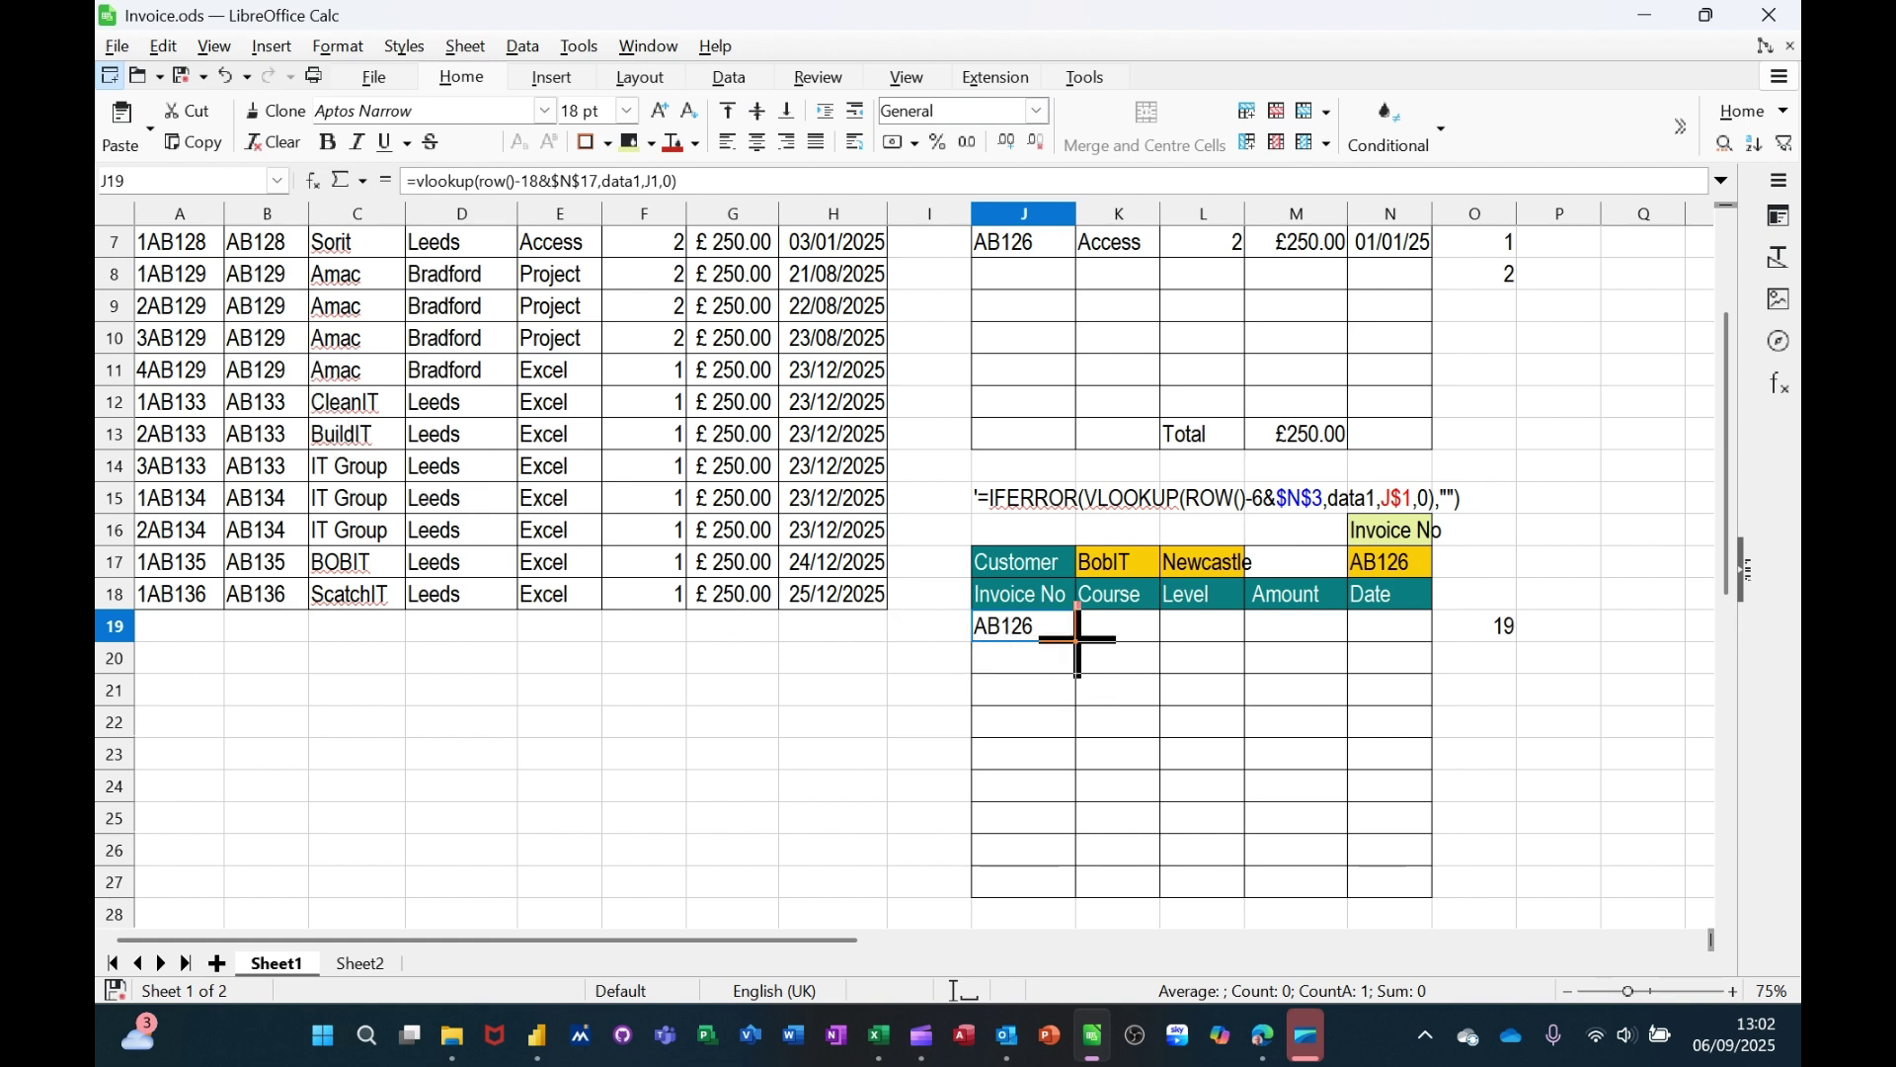
left_click_drag(1077, 641, 1405, 656)
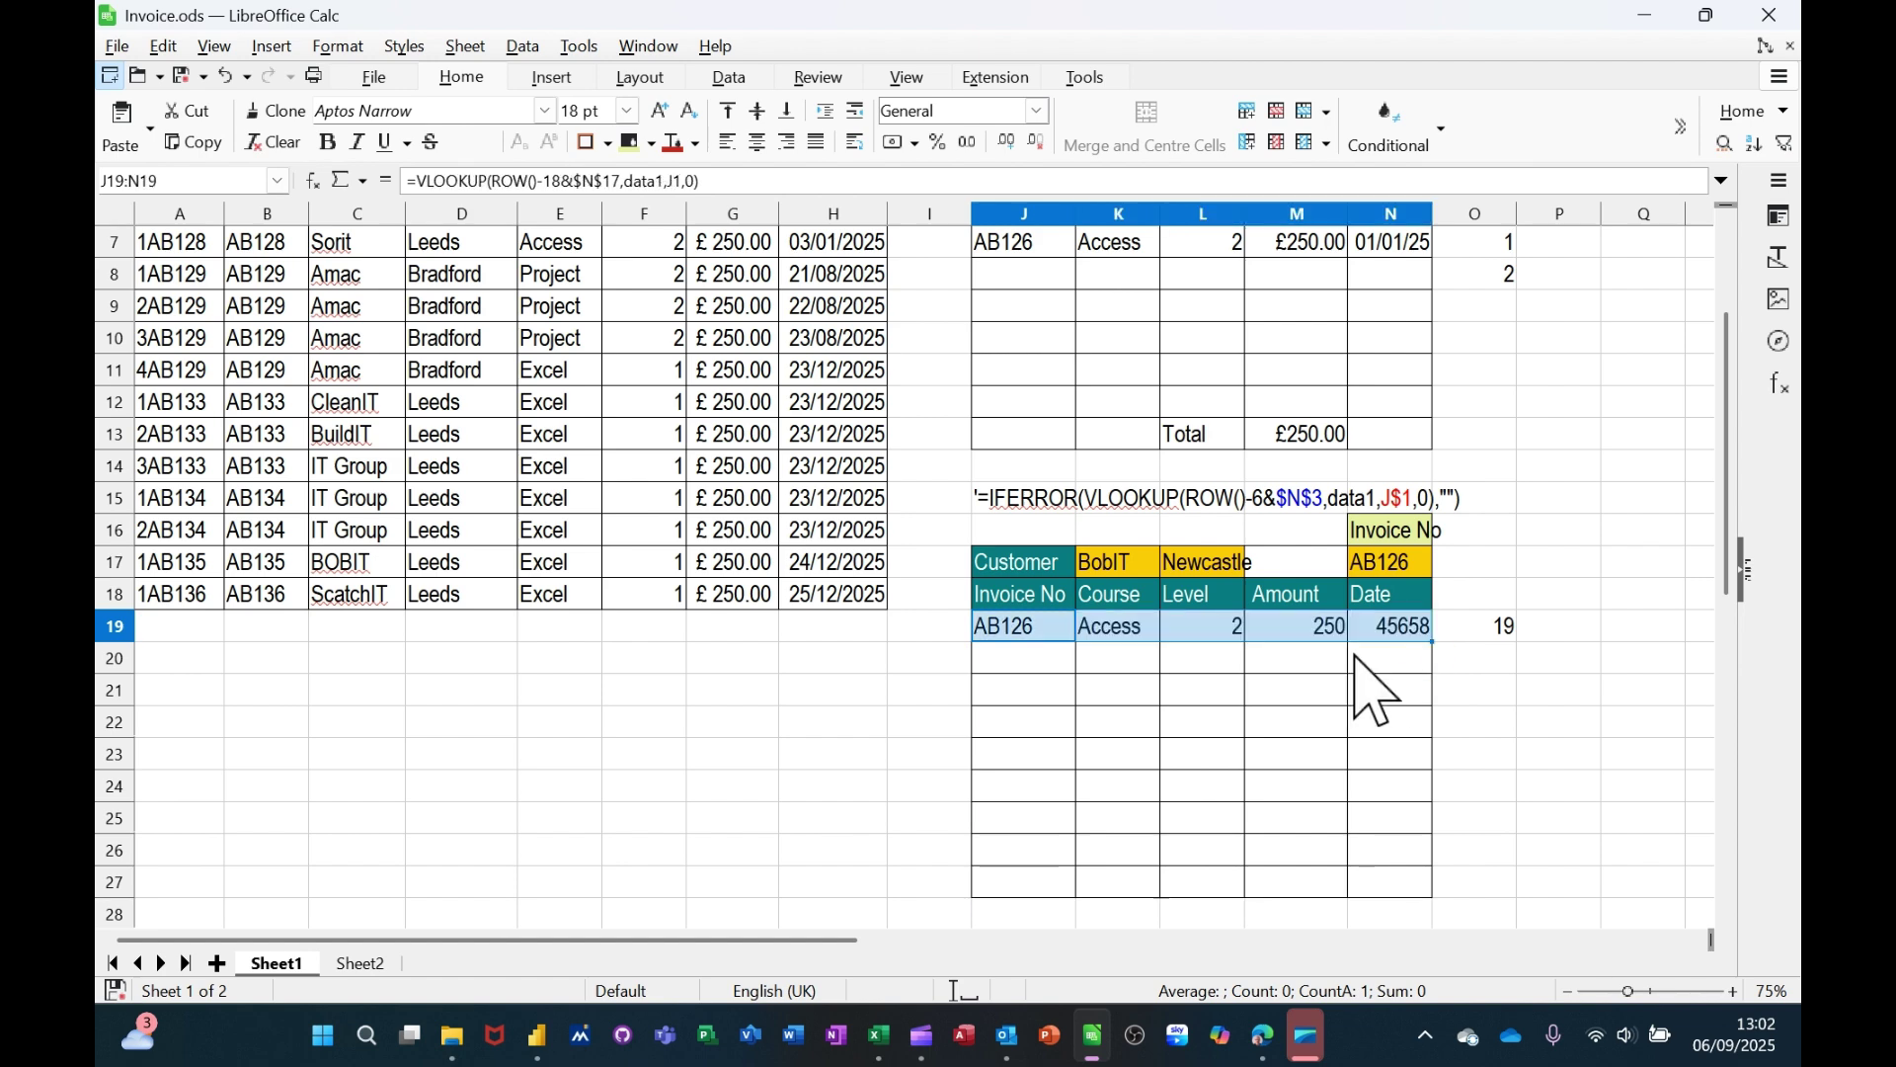
scroll(1600, 484, "down", 1)
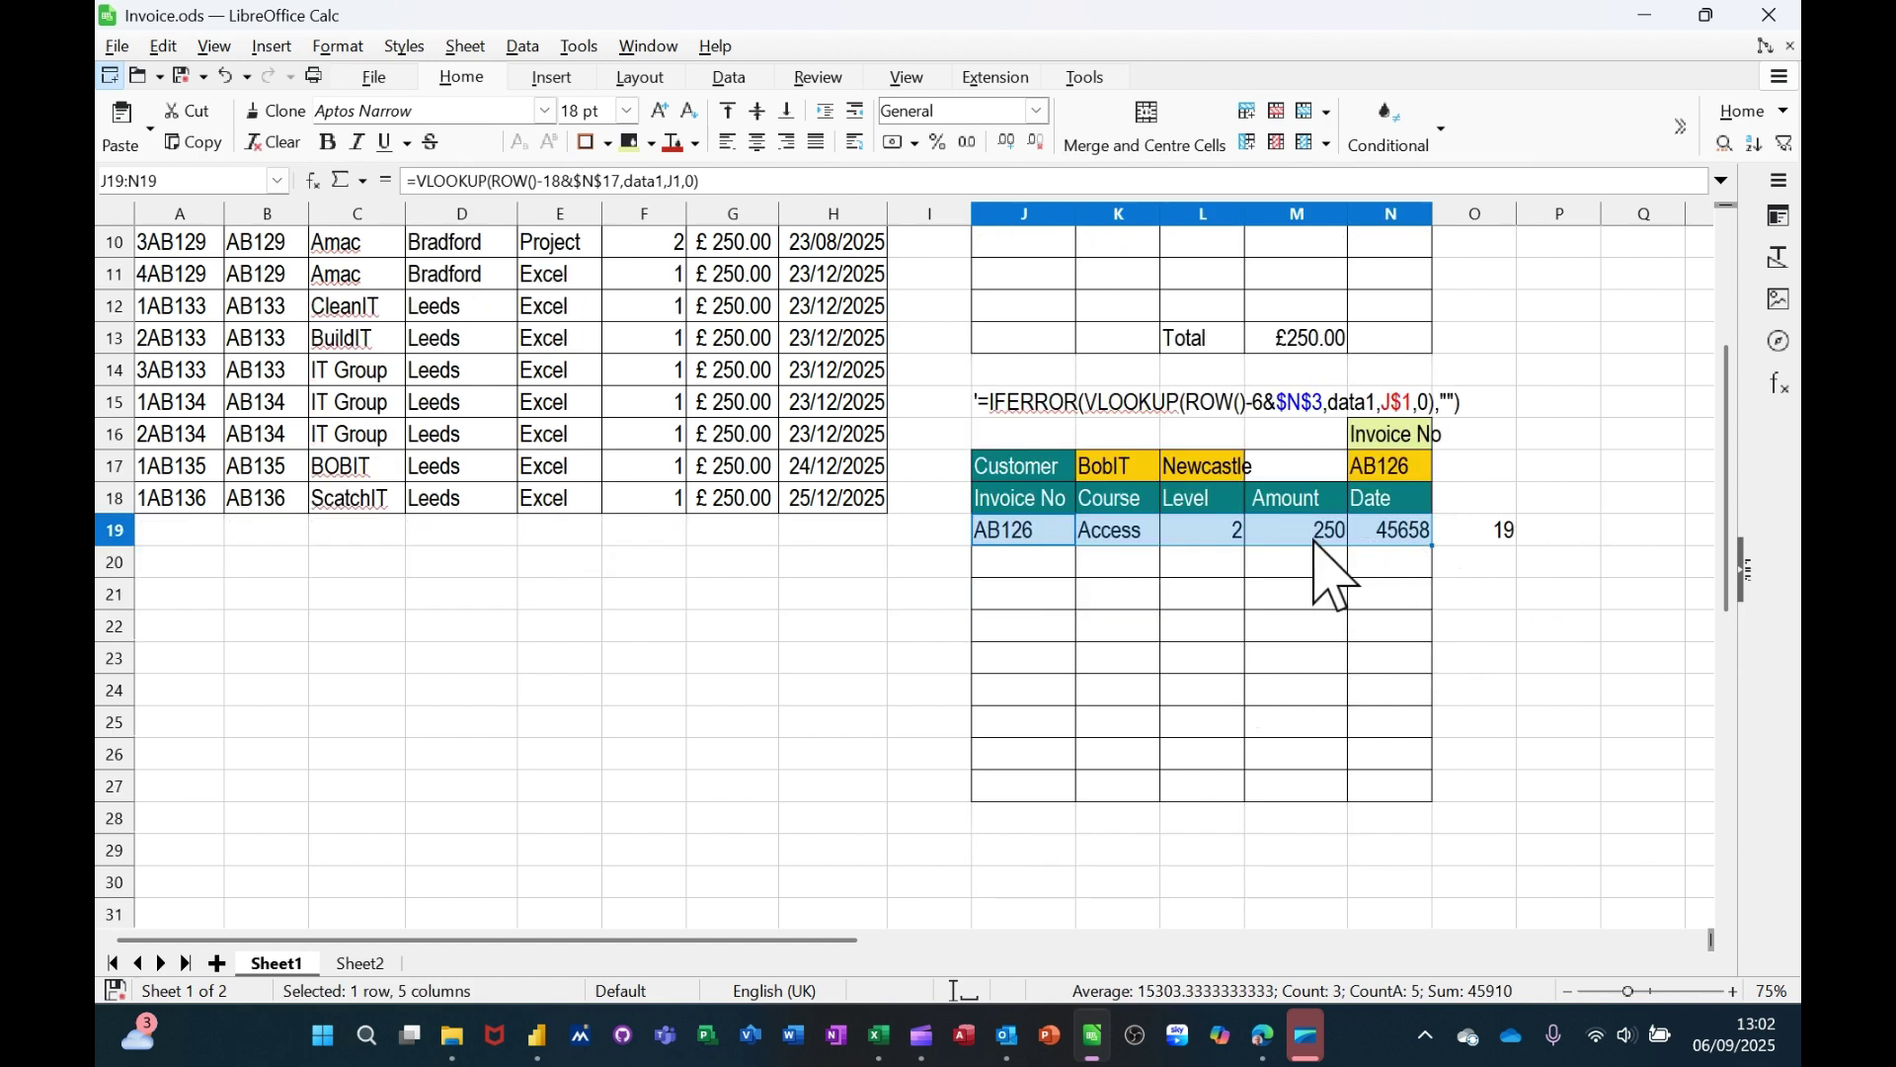
Step: Format M19:M27 as currency and N19:N26 as dates
left_click(1299, 535)
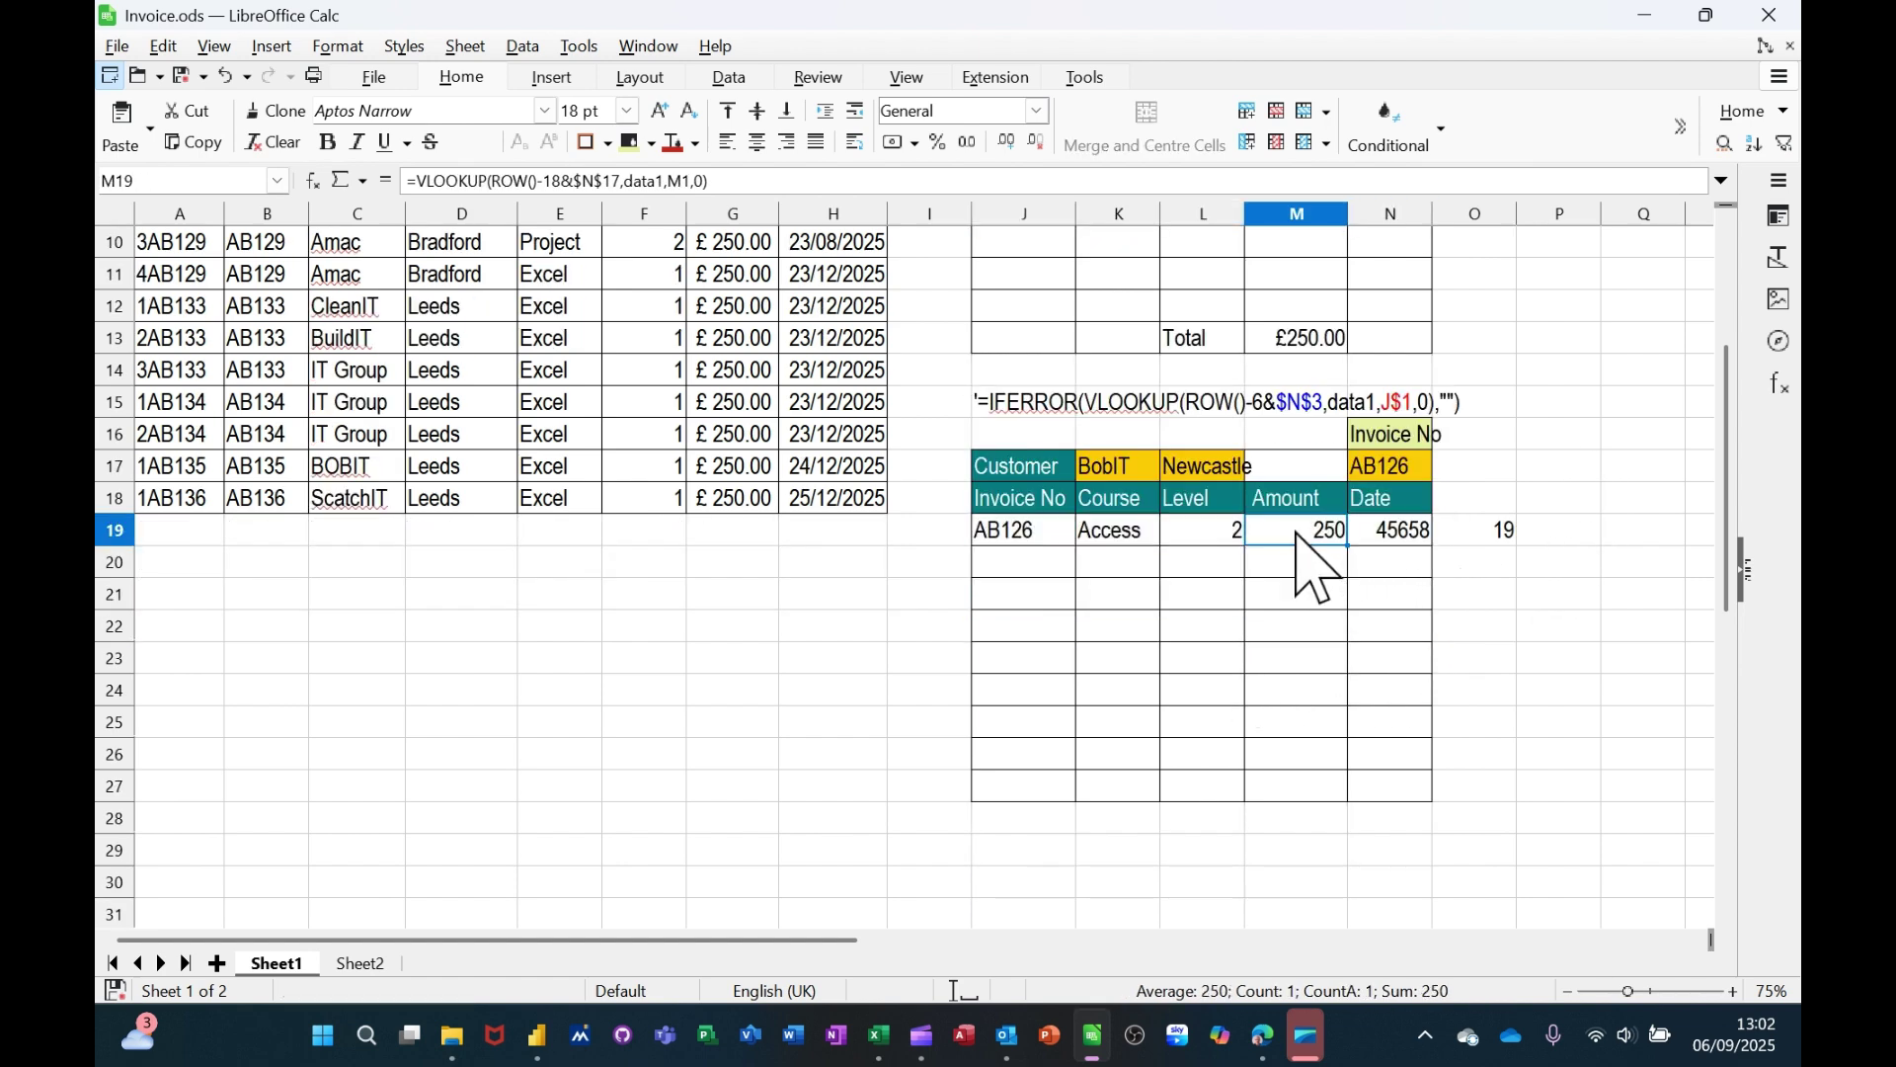
left_click_drag(1300, 541, 1320, 804)
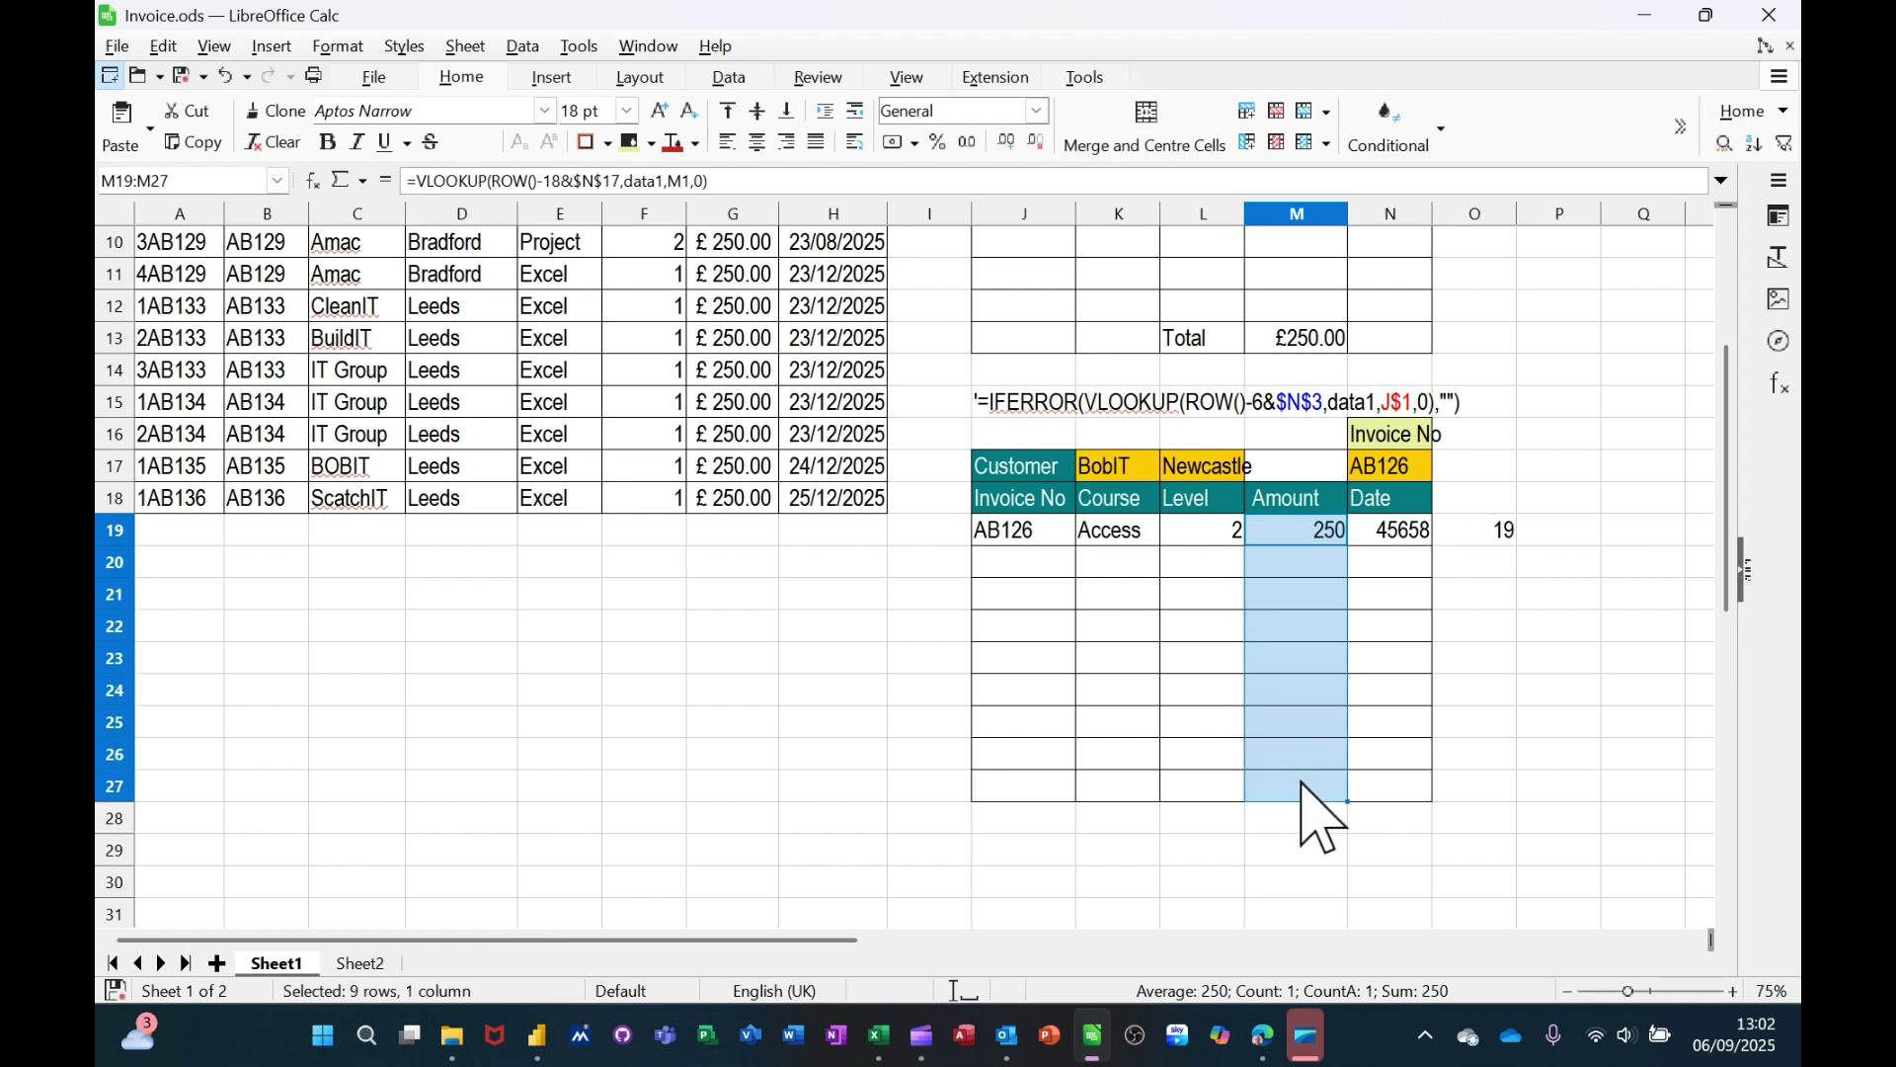
left_click(897, 143)
left_click_drag(1395, 538, 1394, 765)
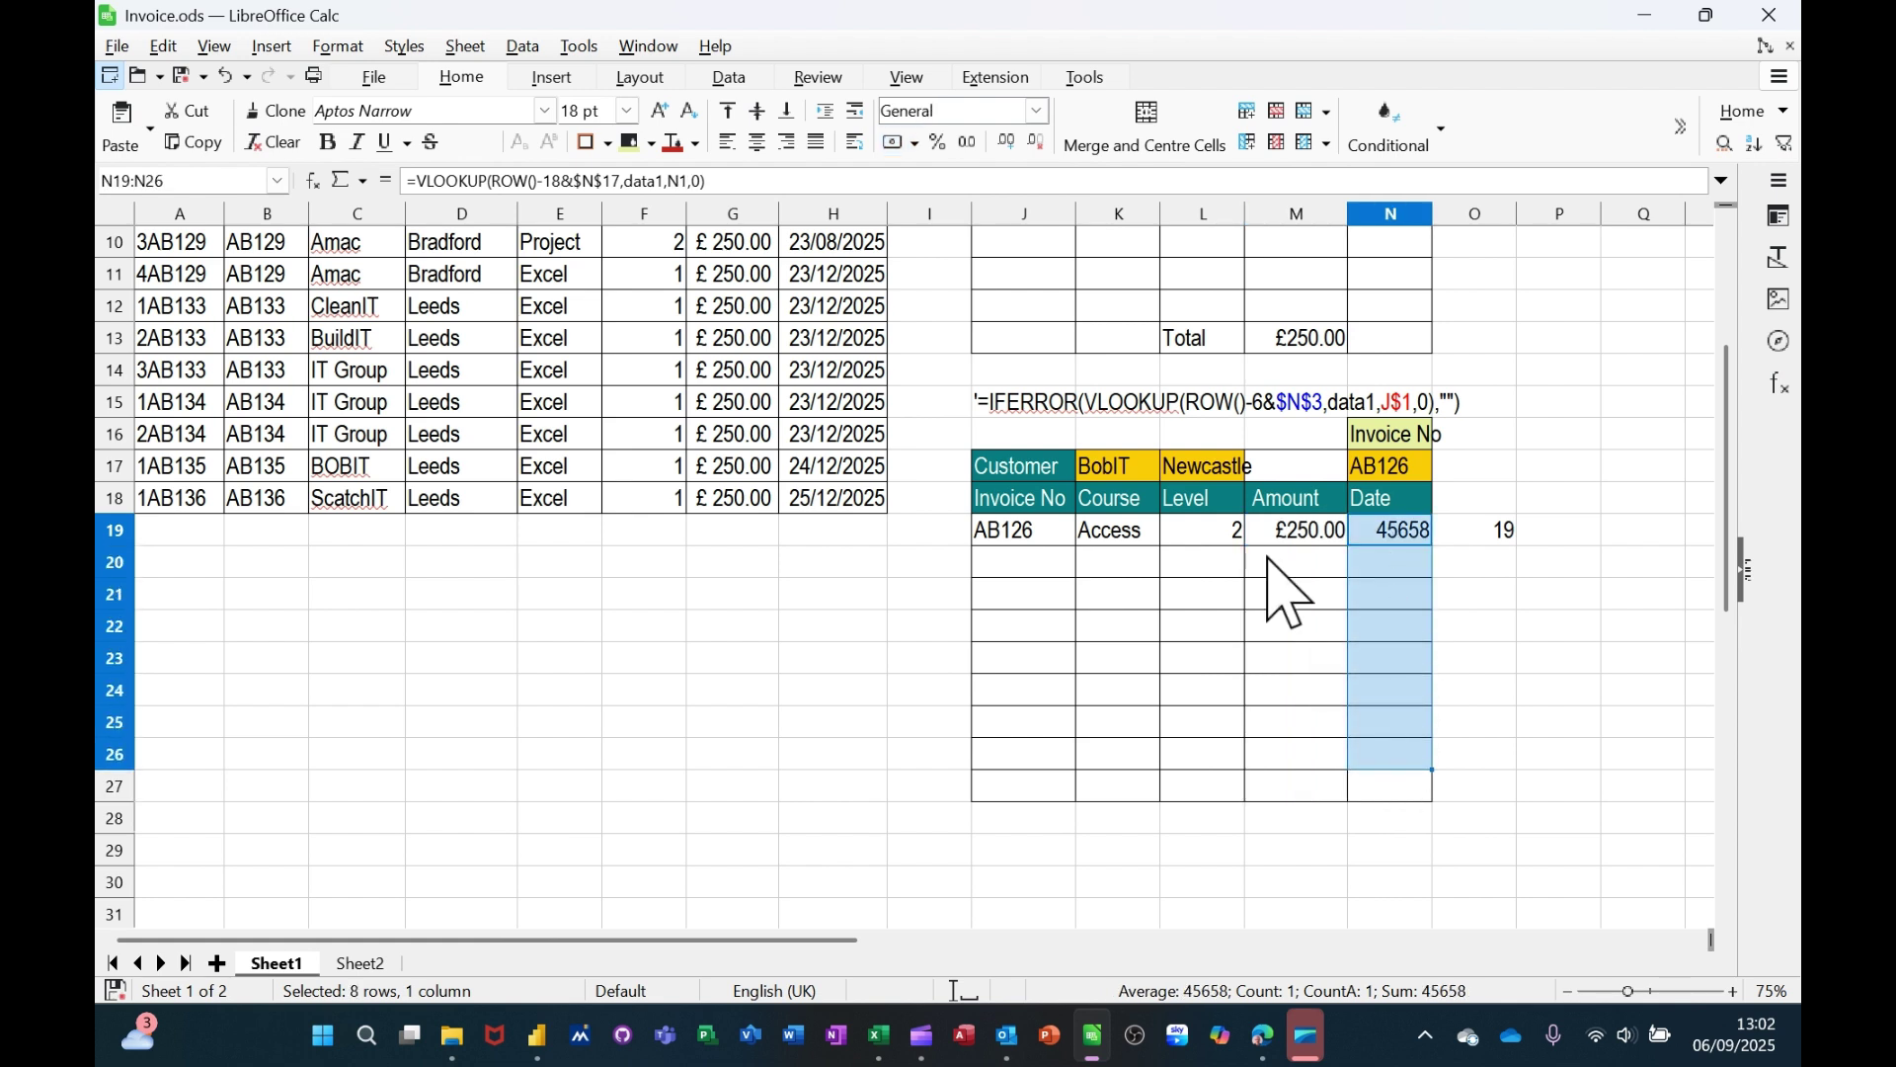
left_click(1037, 111)
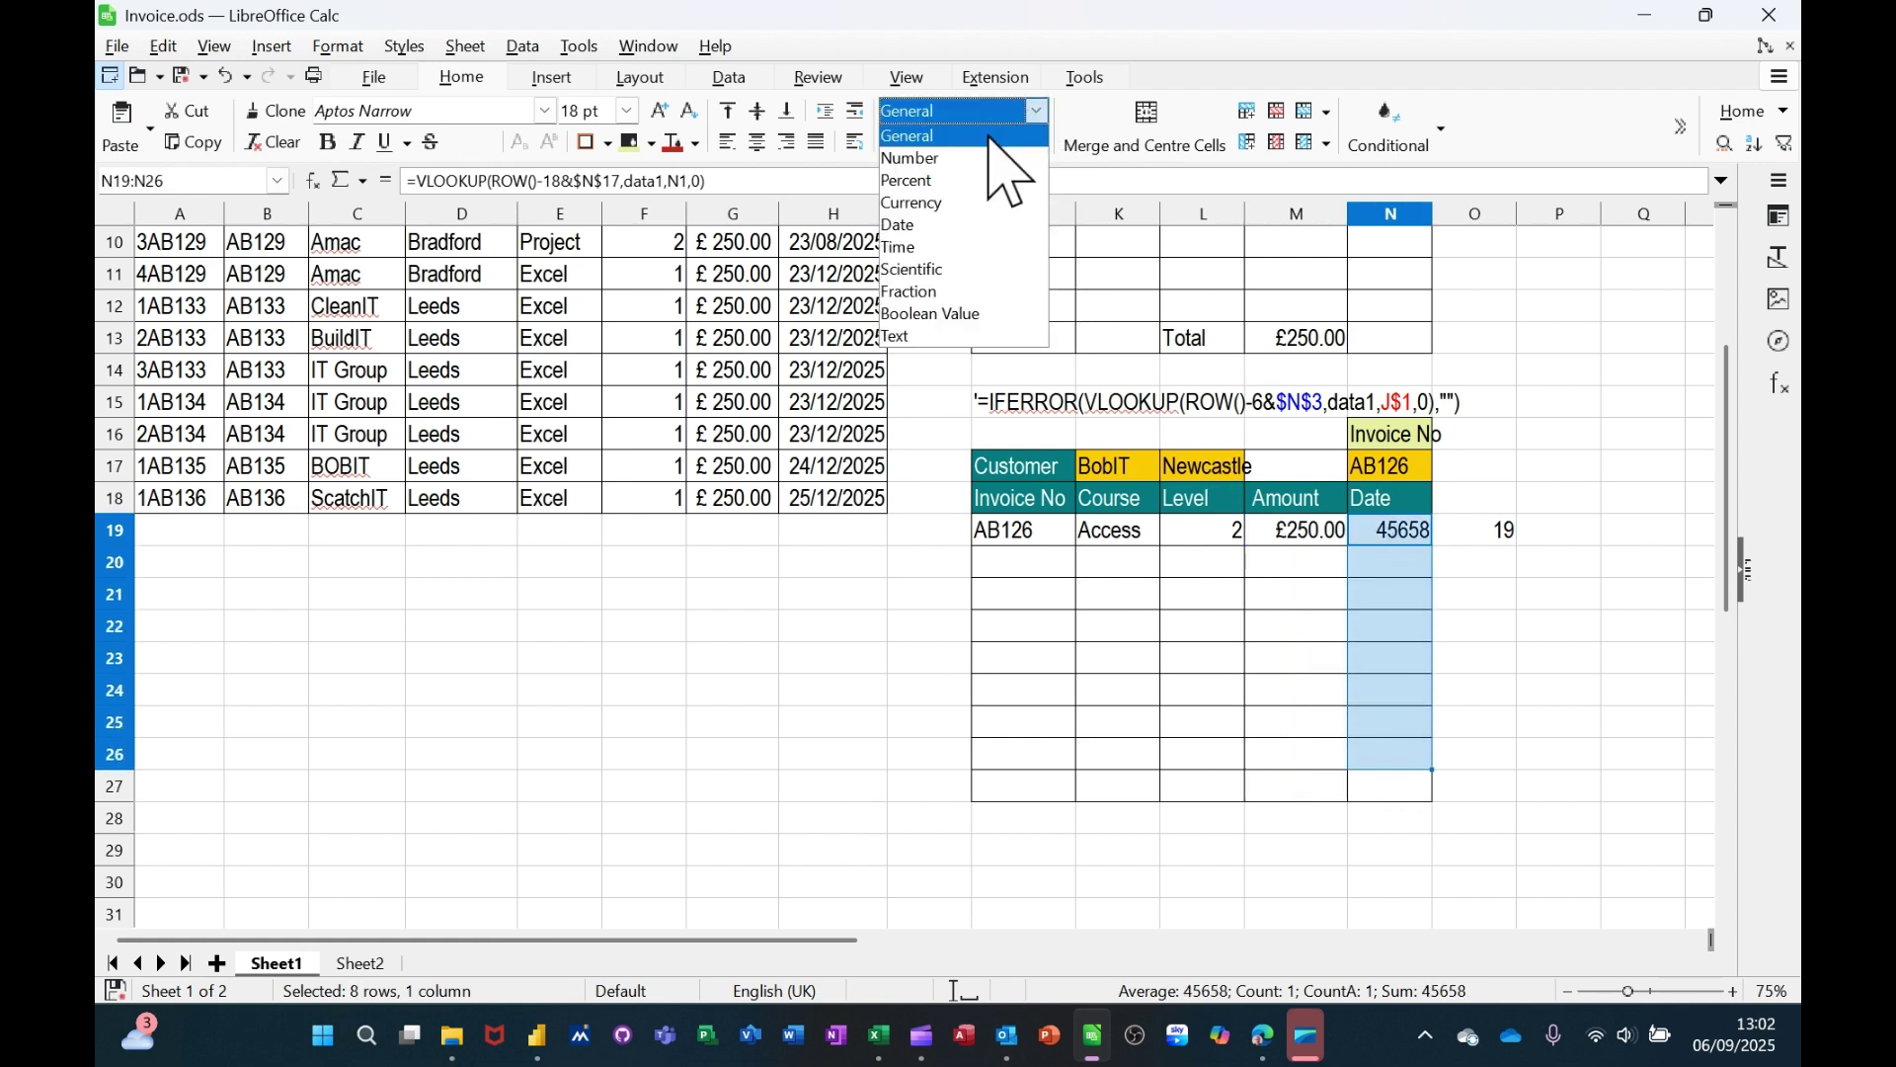
left_click(933, 225)
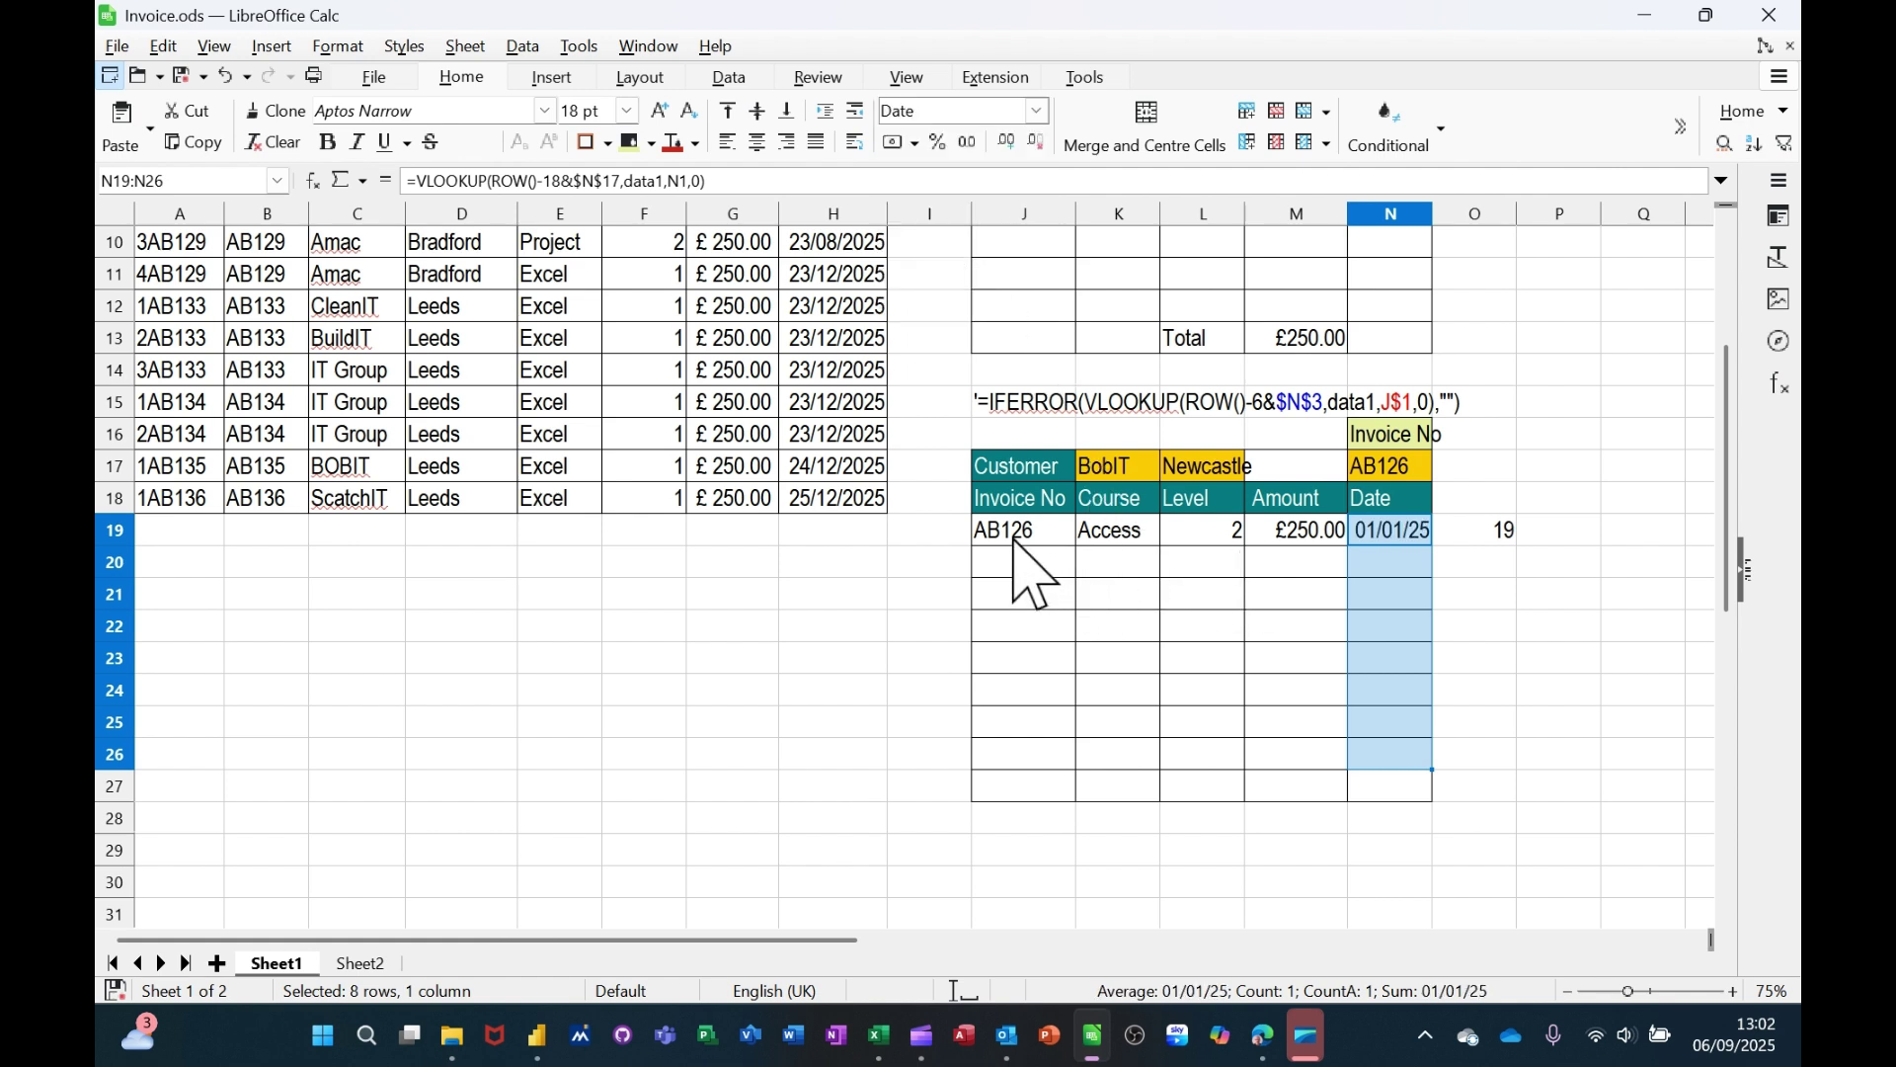
Step: Change J19's column index from J1 to J$1 to lock its row
left_click_drag(1015, 540, 1415, 761)
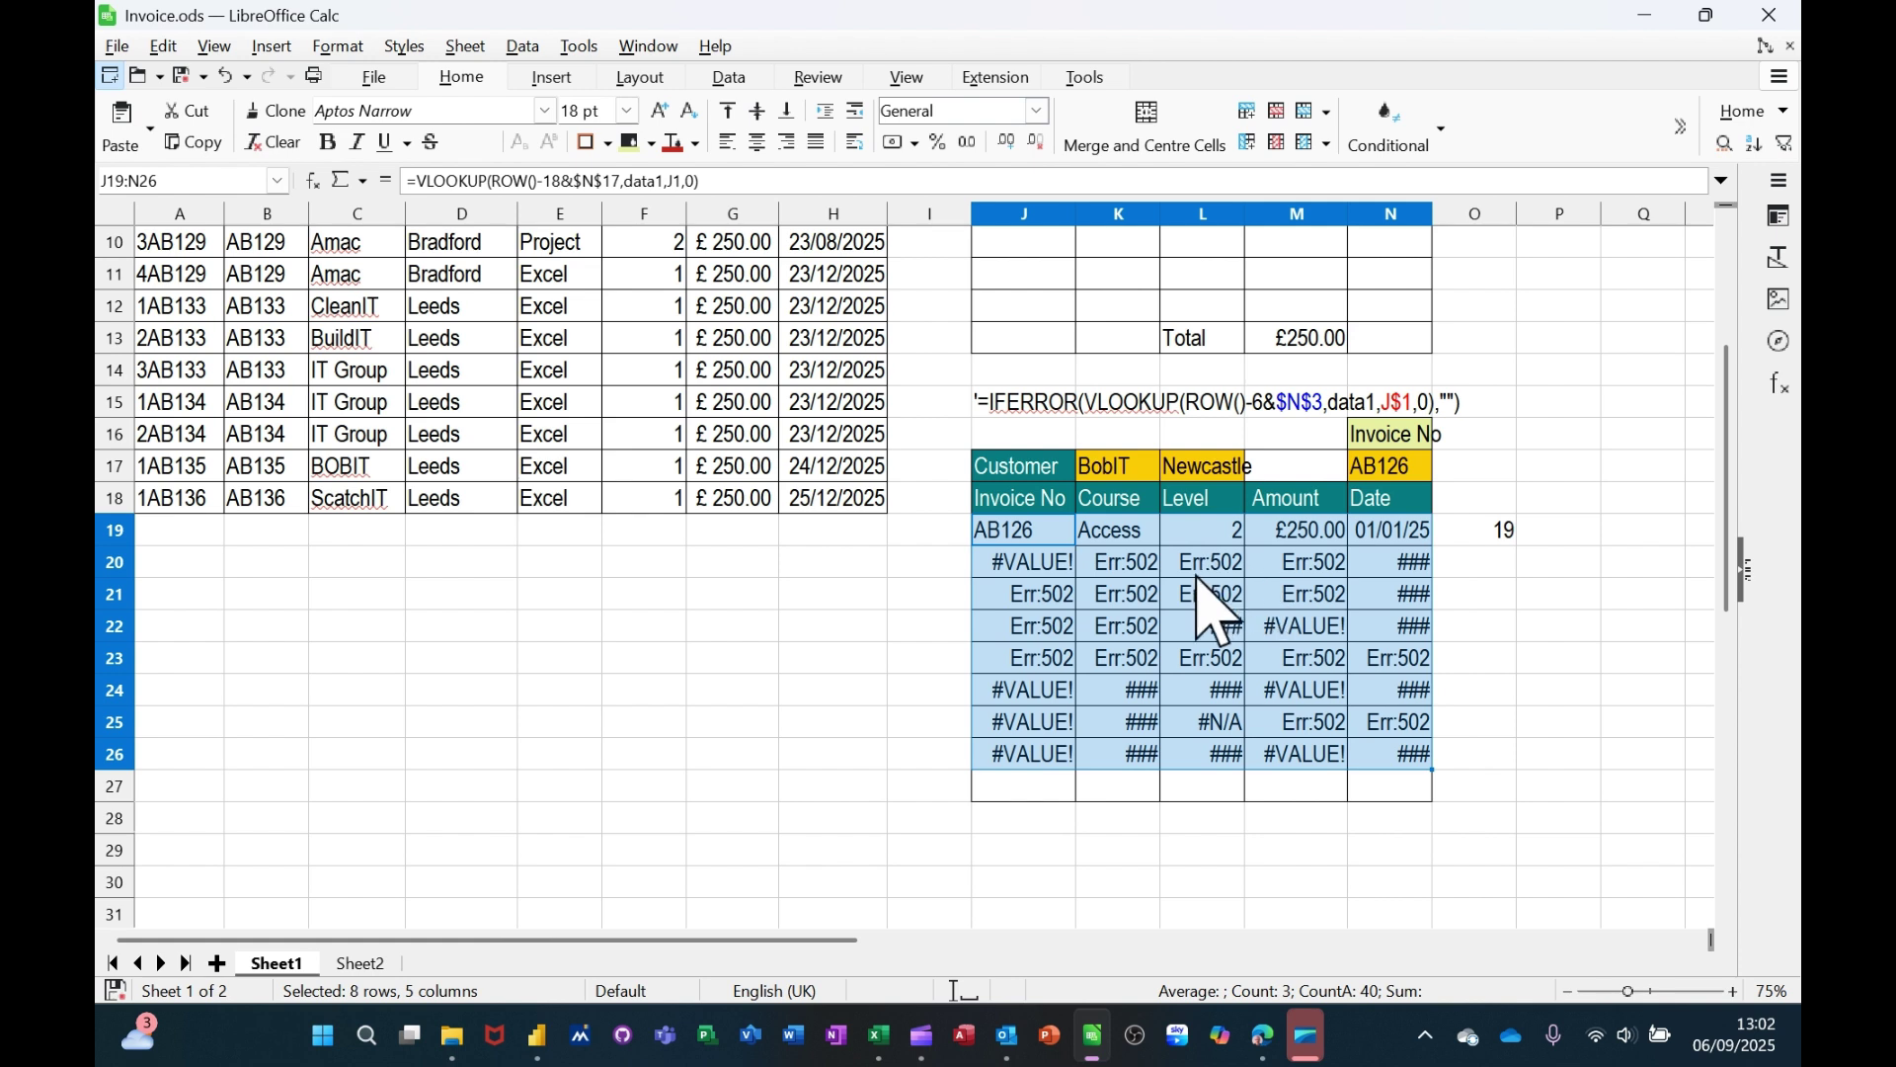
left_click(1024, 540)
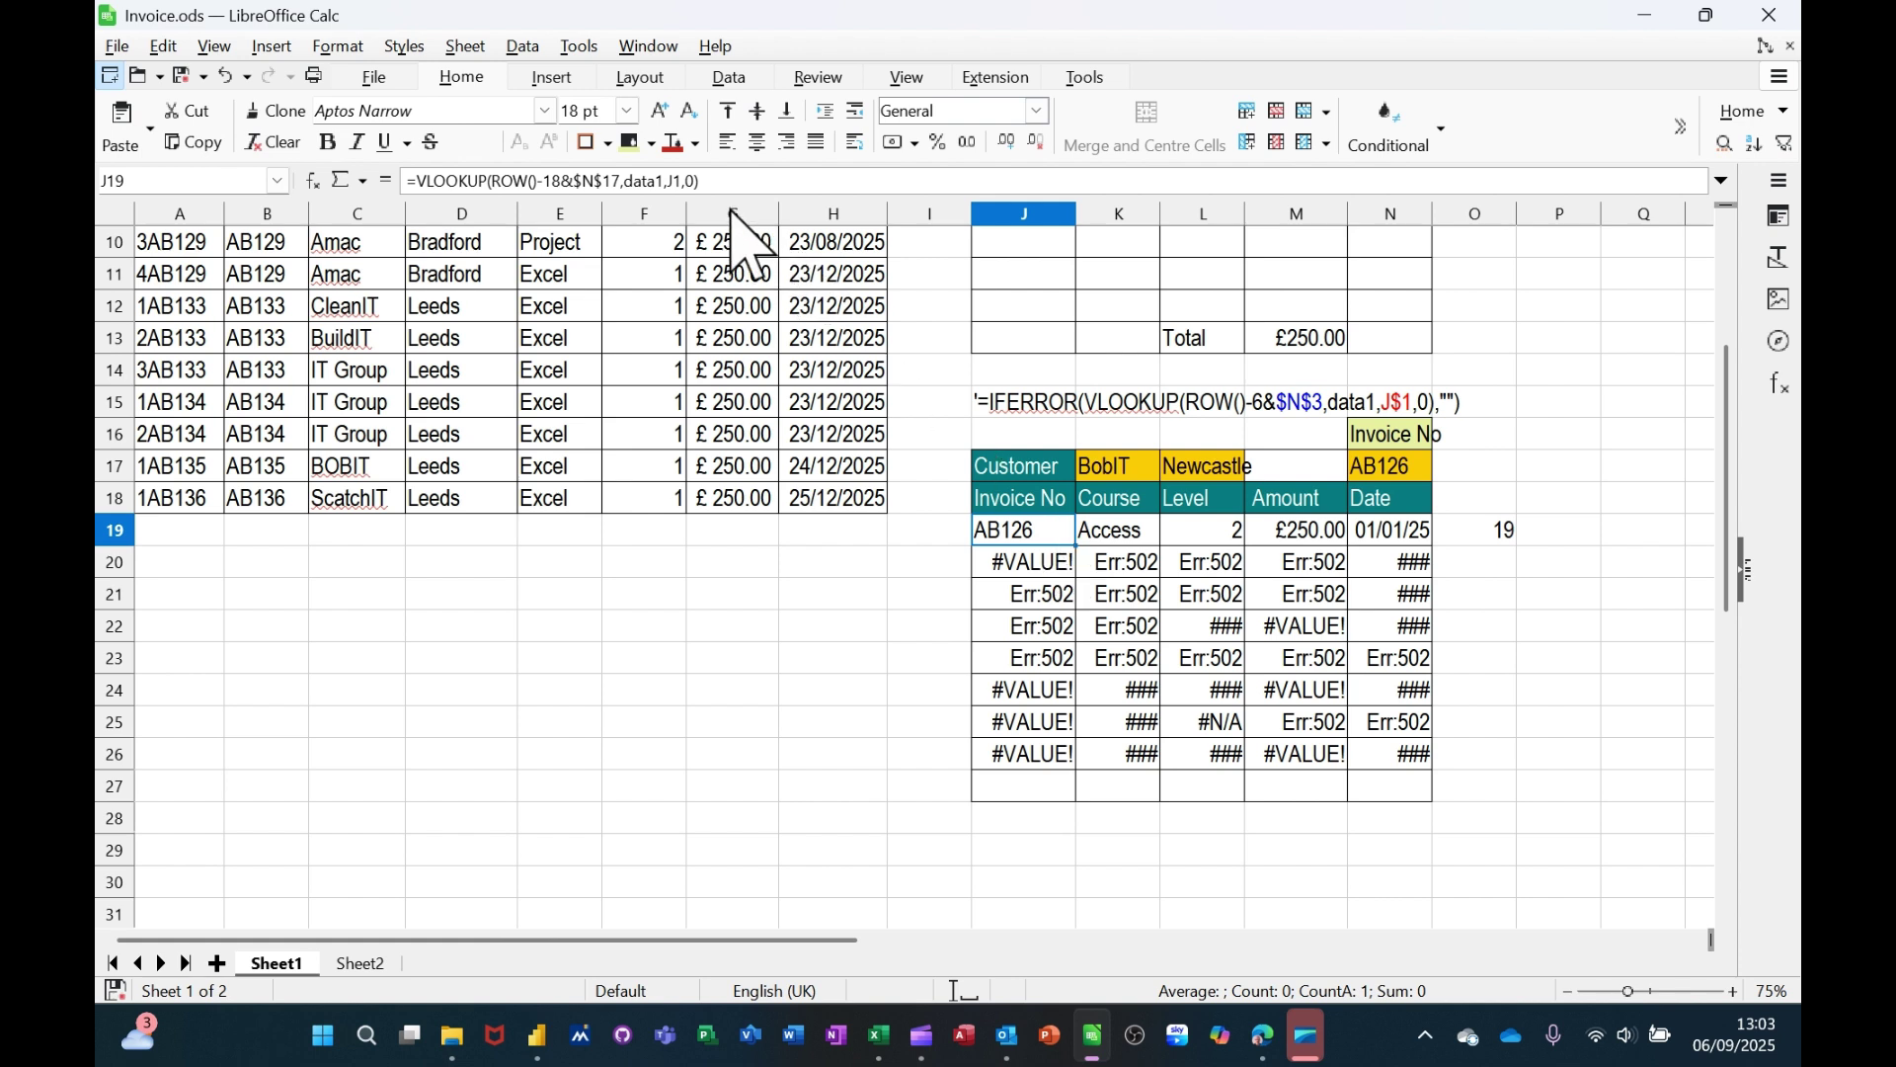
left_click(677, 182)
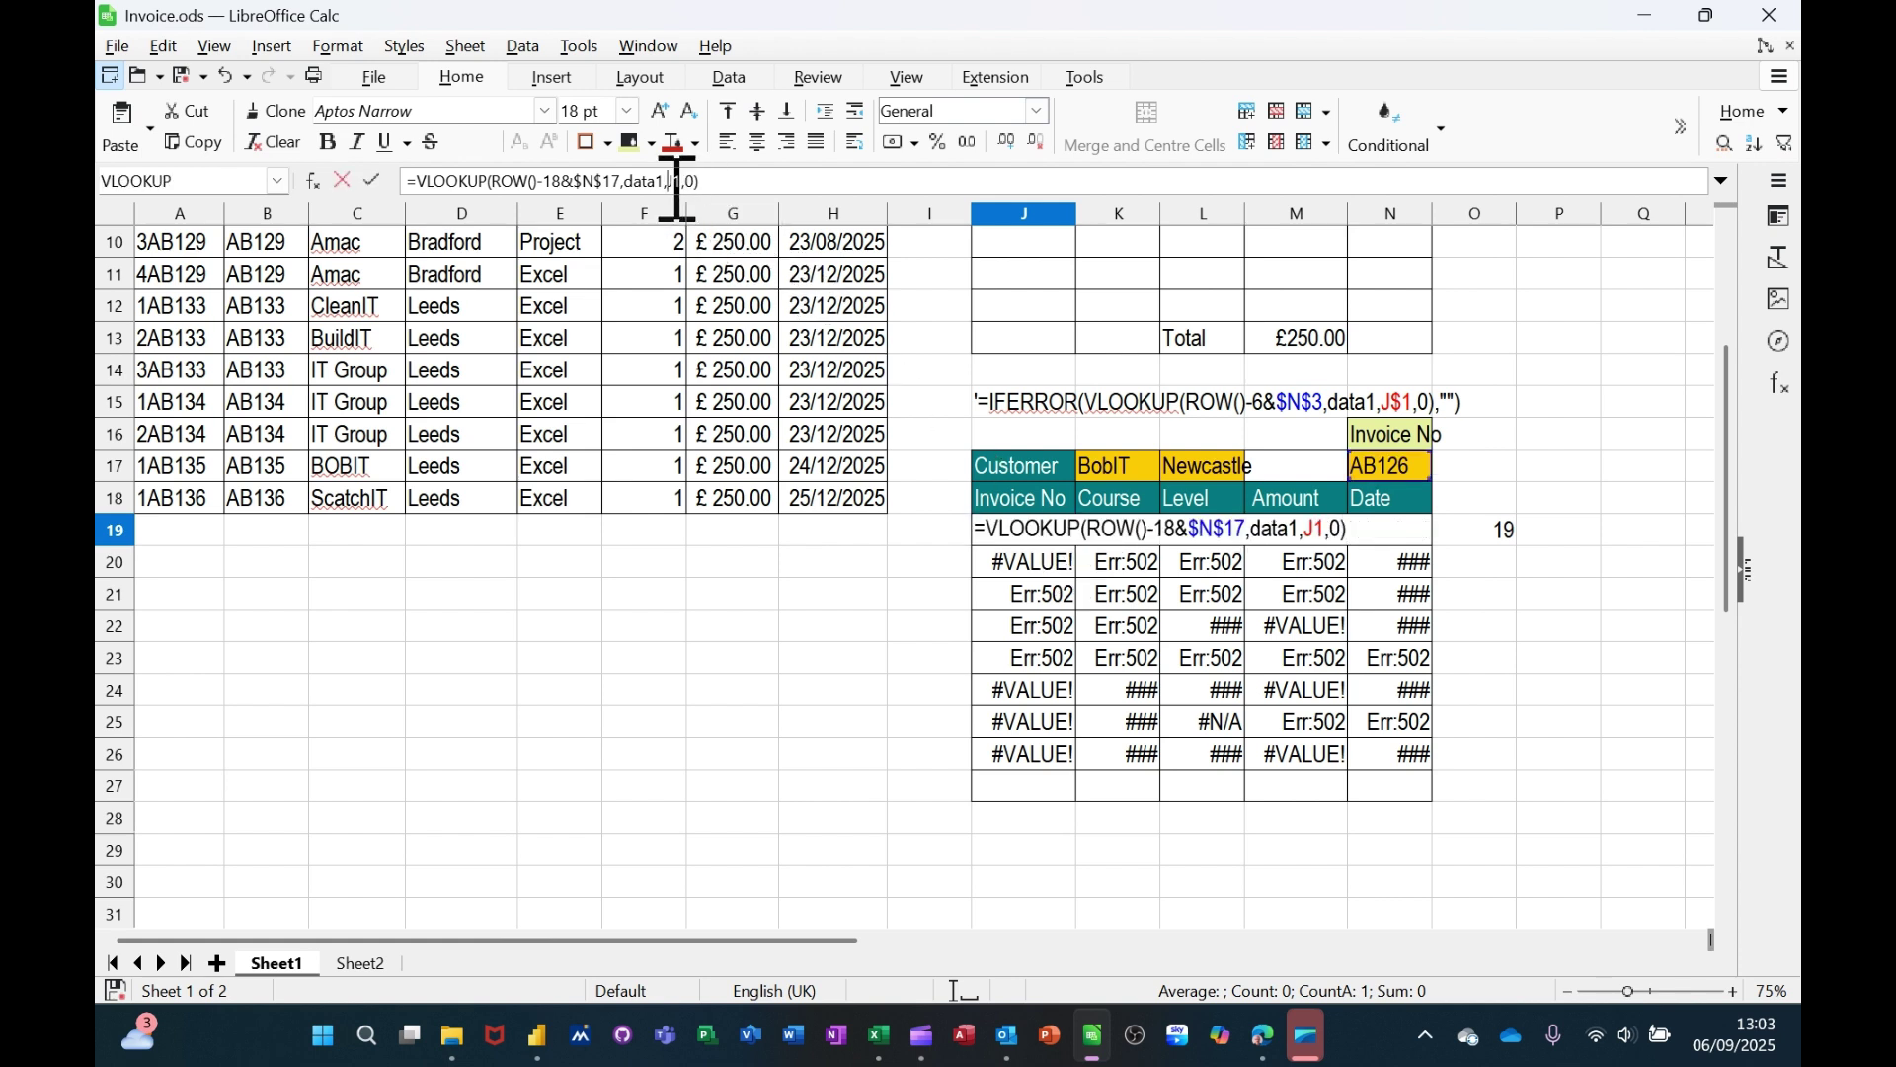
key("Right")
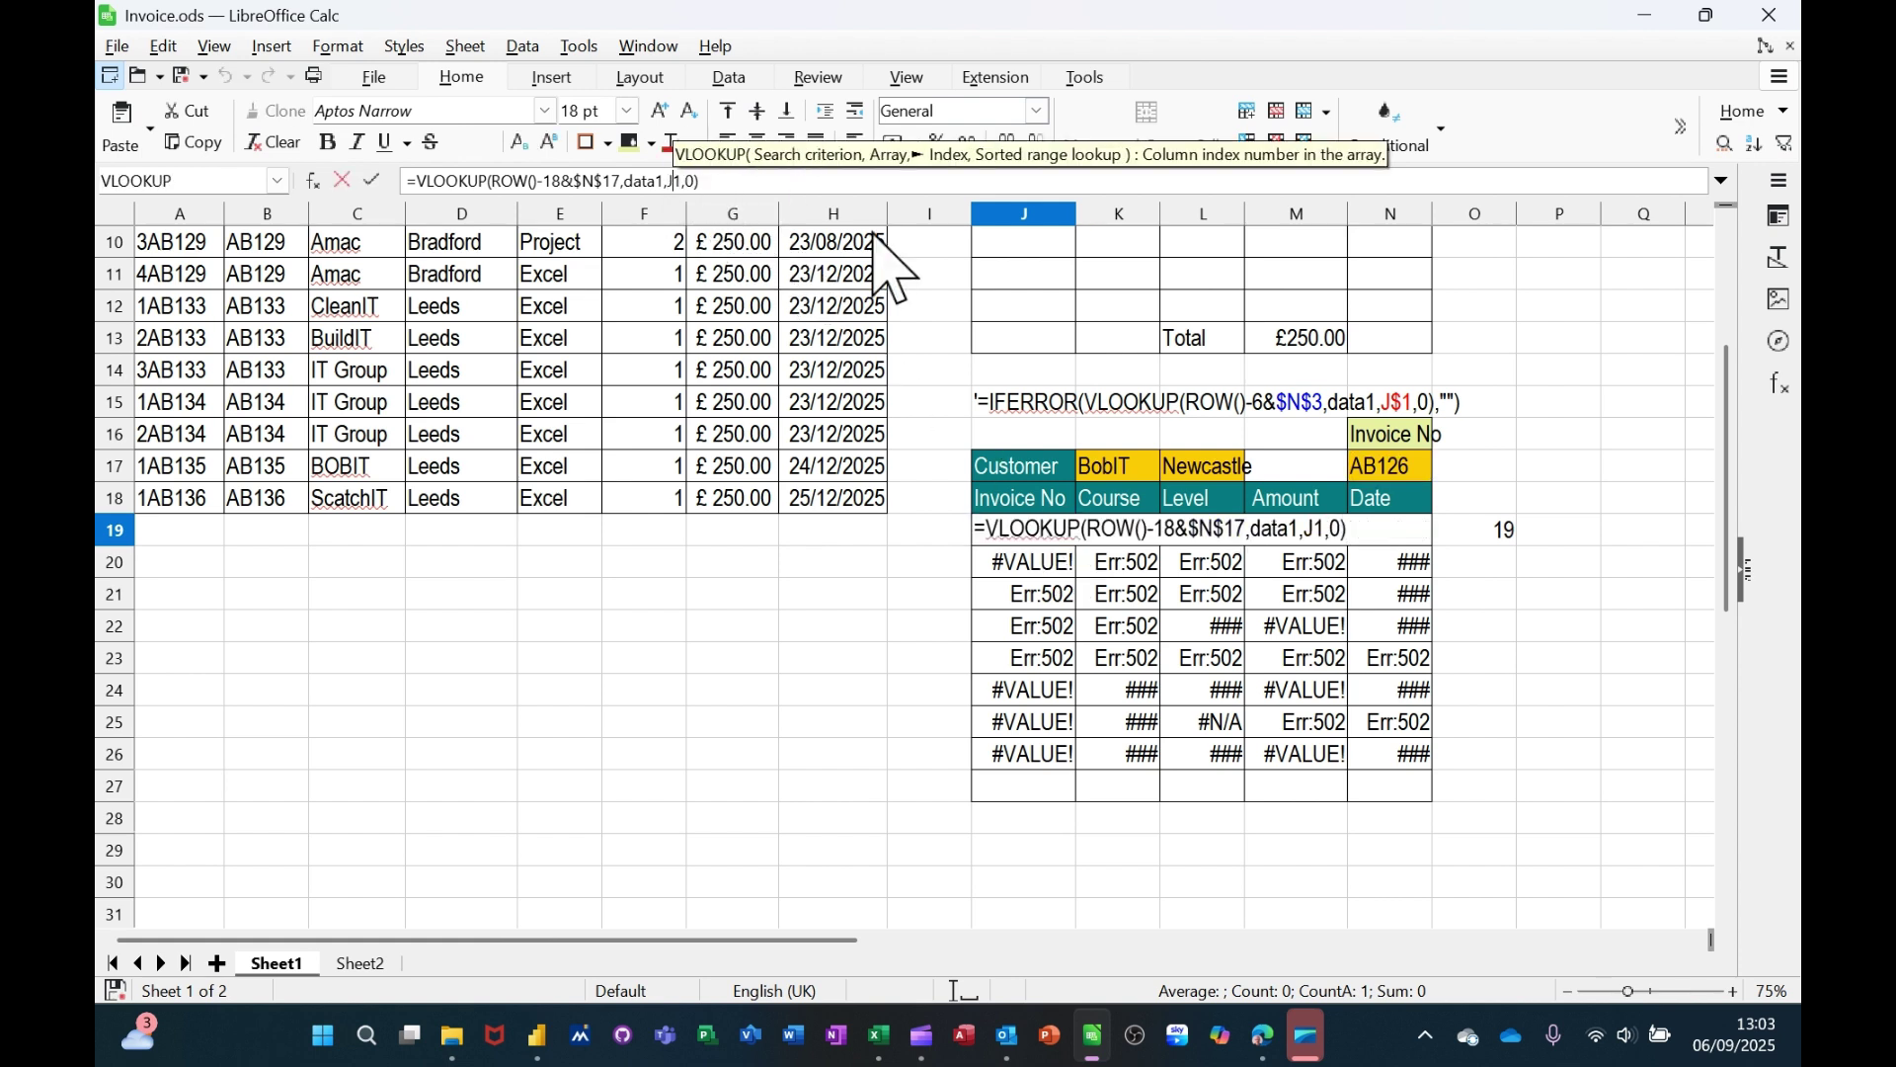
type("$")
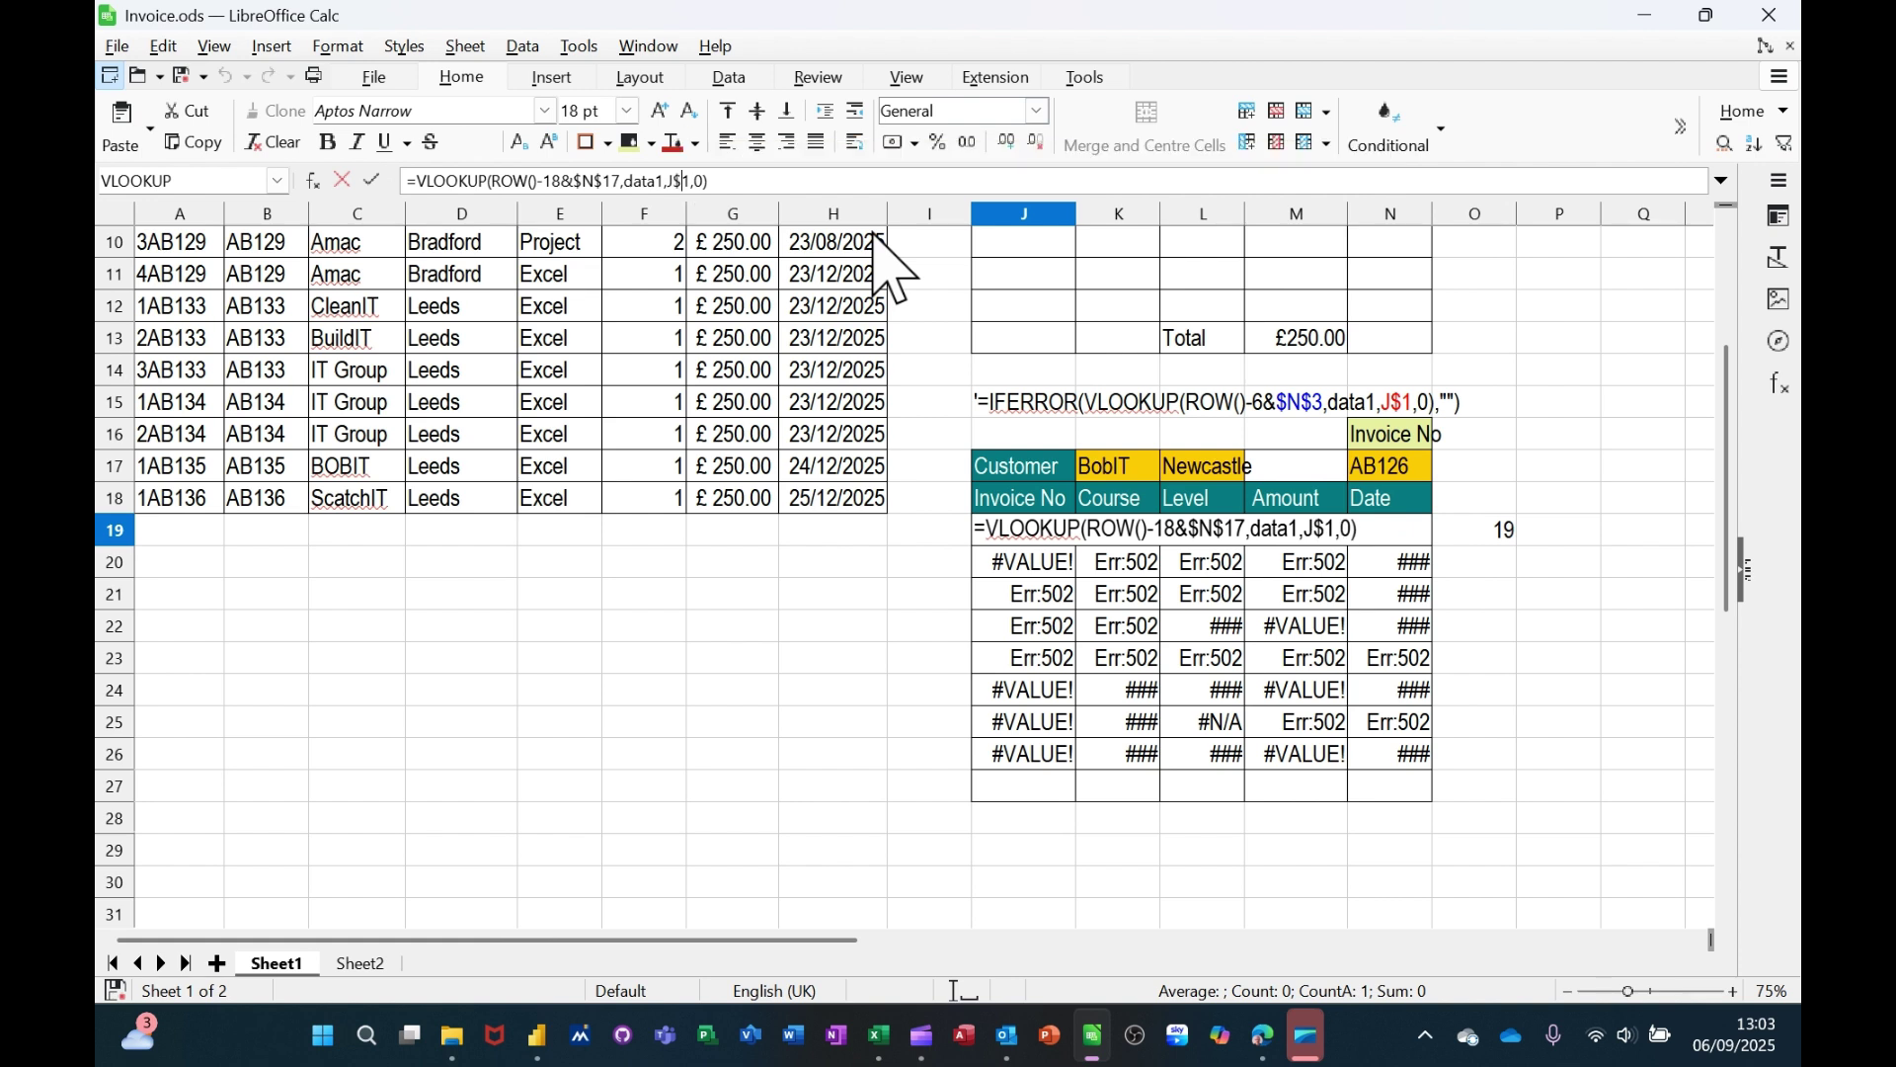
left_click(372, 181)
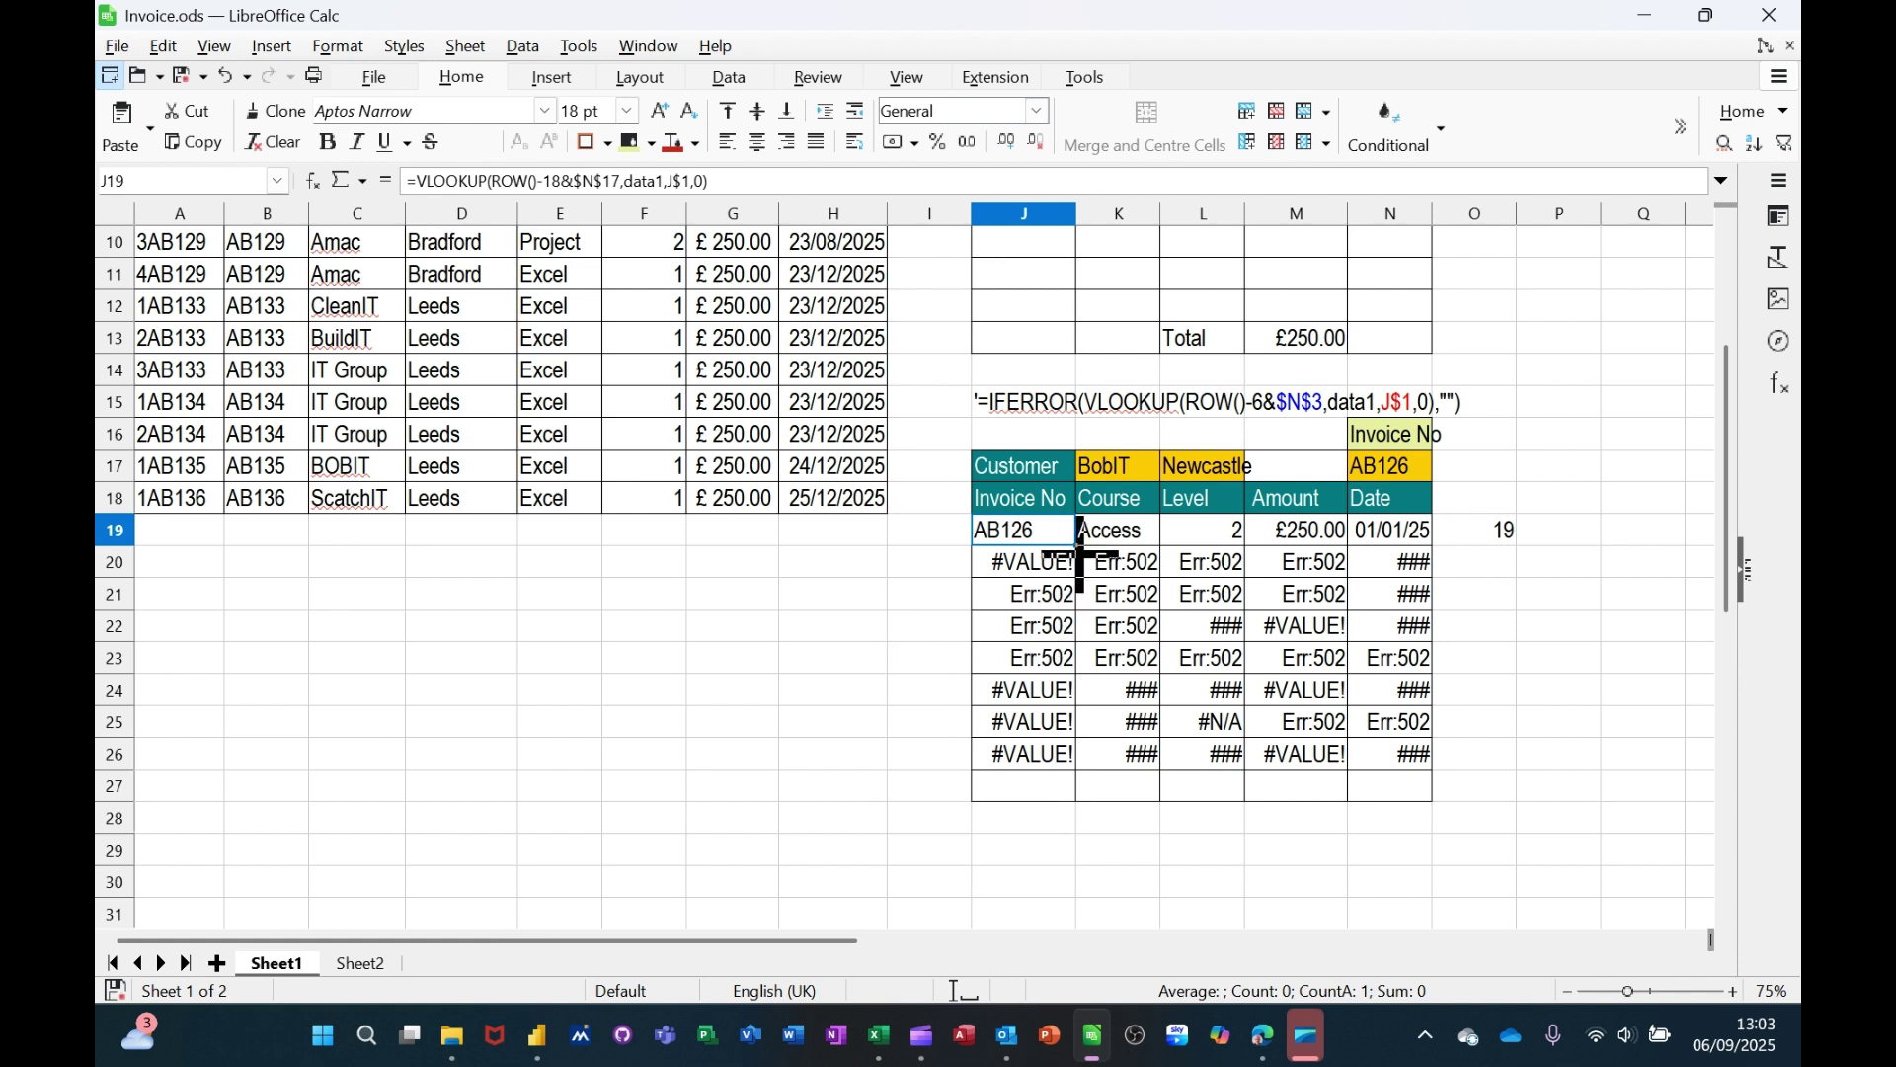
Step: Fill the J19 lookup across J19:N26 and format Amount cells M19:M26 as currency
left_click_drag(1077, 553, 1427, 780)
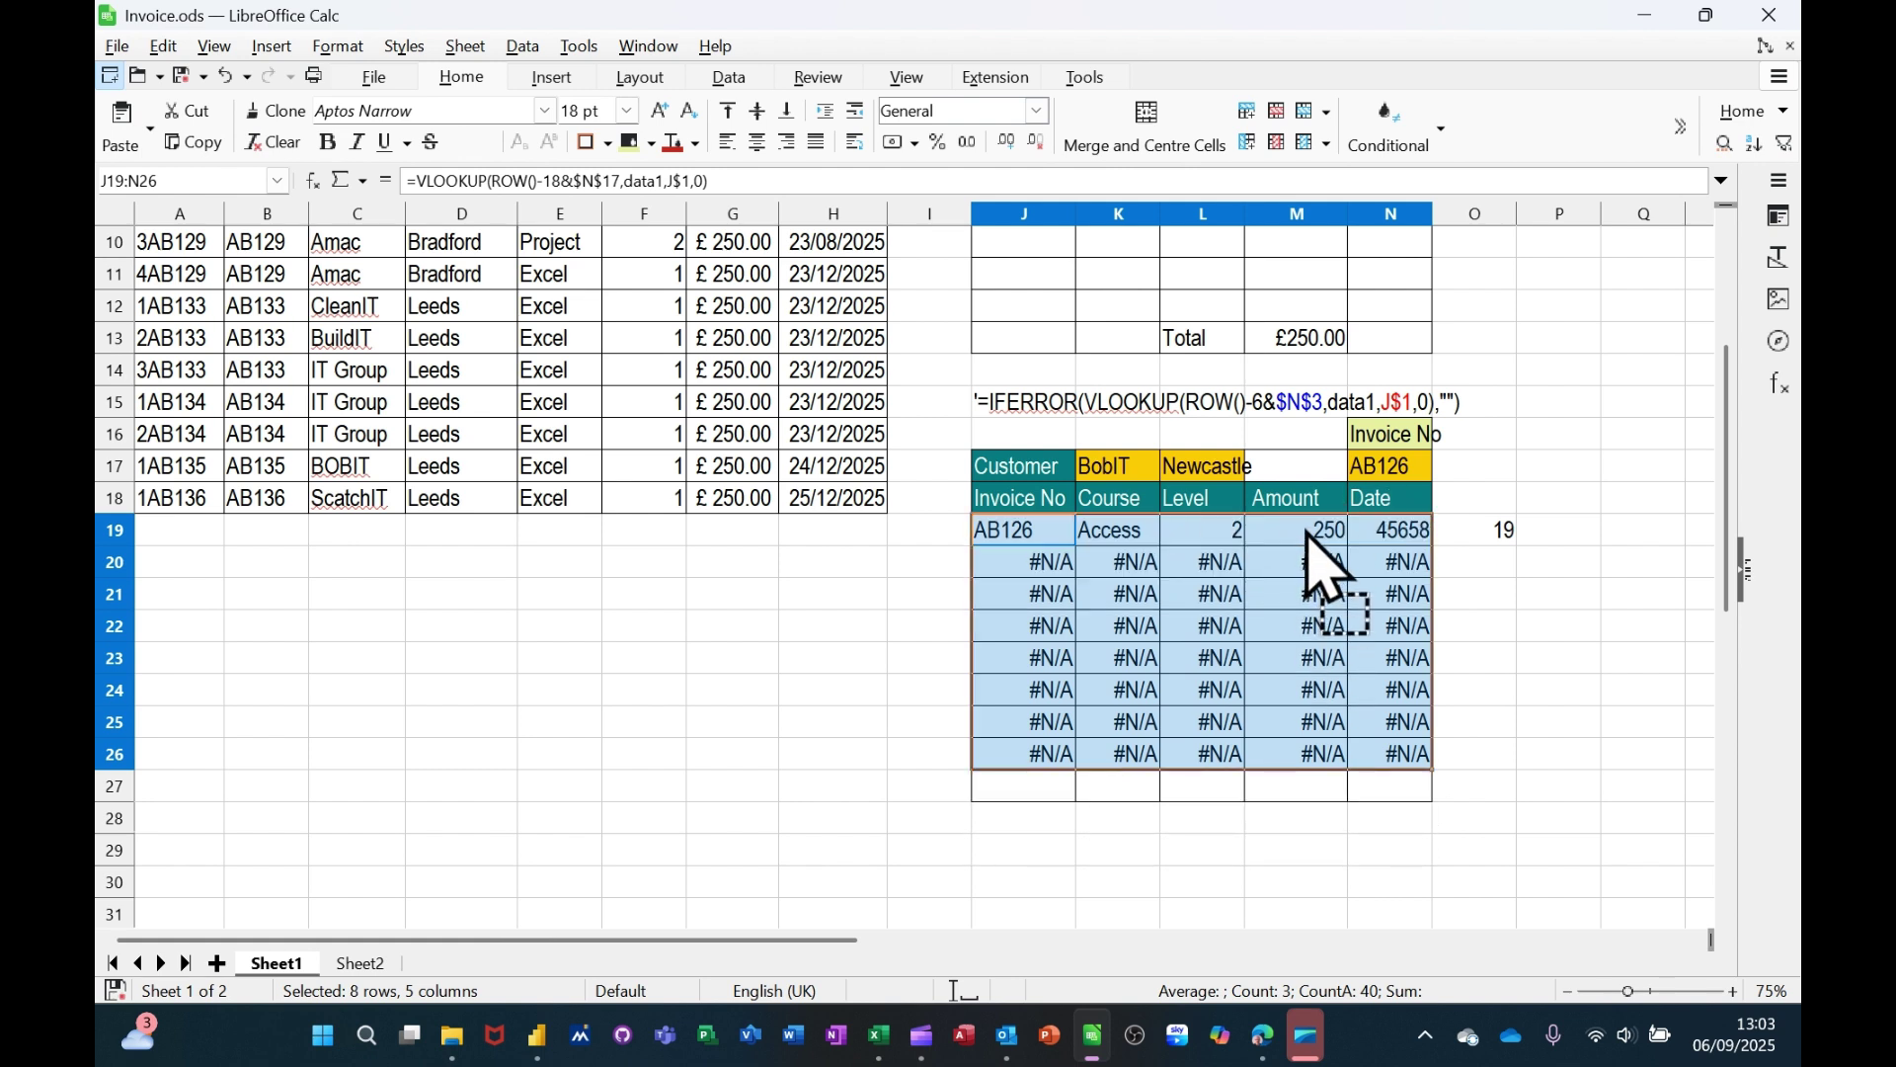
left_click_drag(1304, 535, 1301, 753)
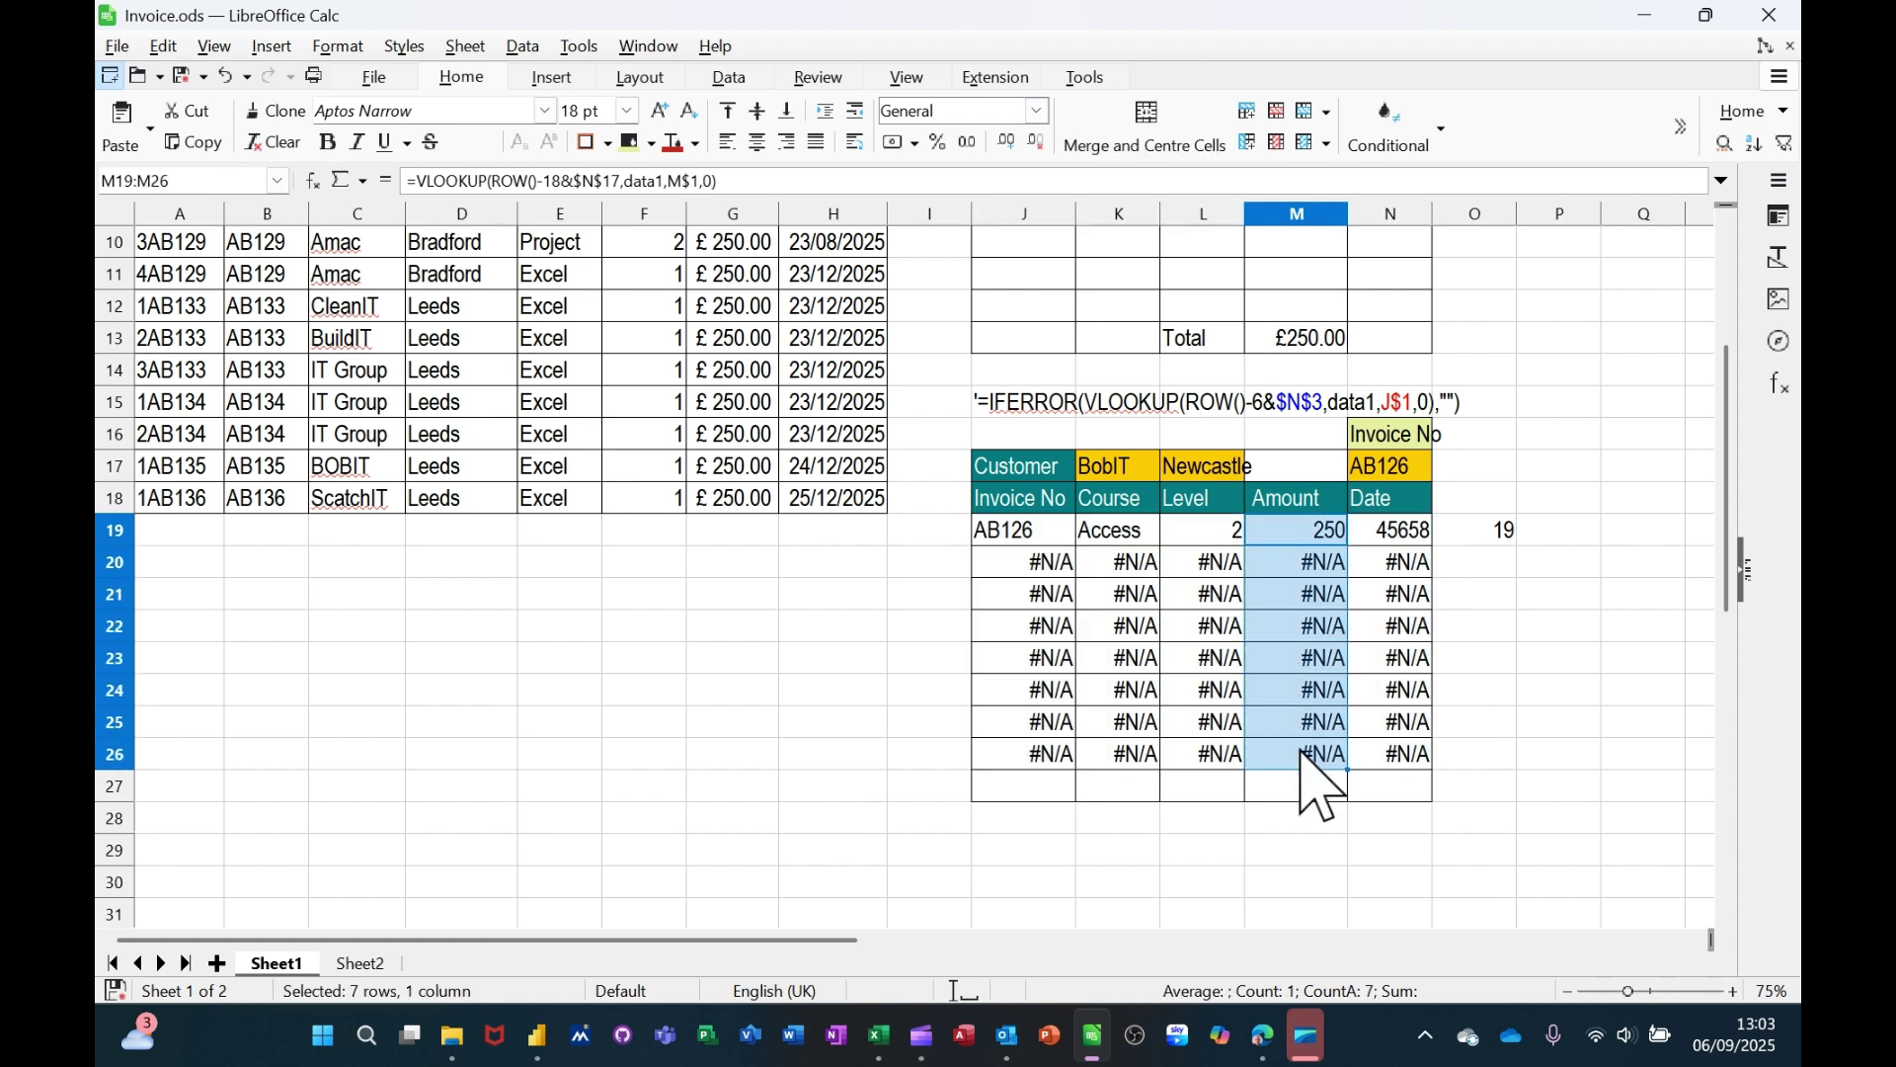
left_click(894, 143)
Step: Format the Date cells in column N as dates, then return to J19
left_click_drag(1407, 531, 1406, 761)
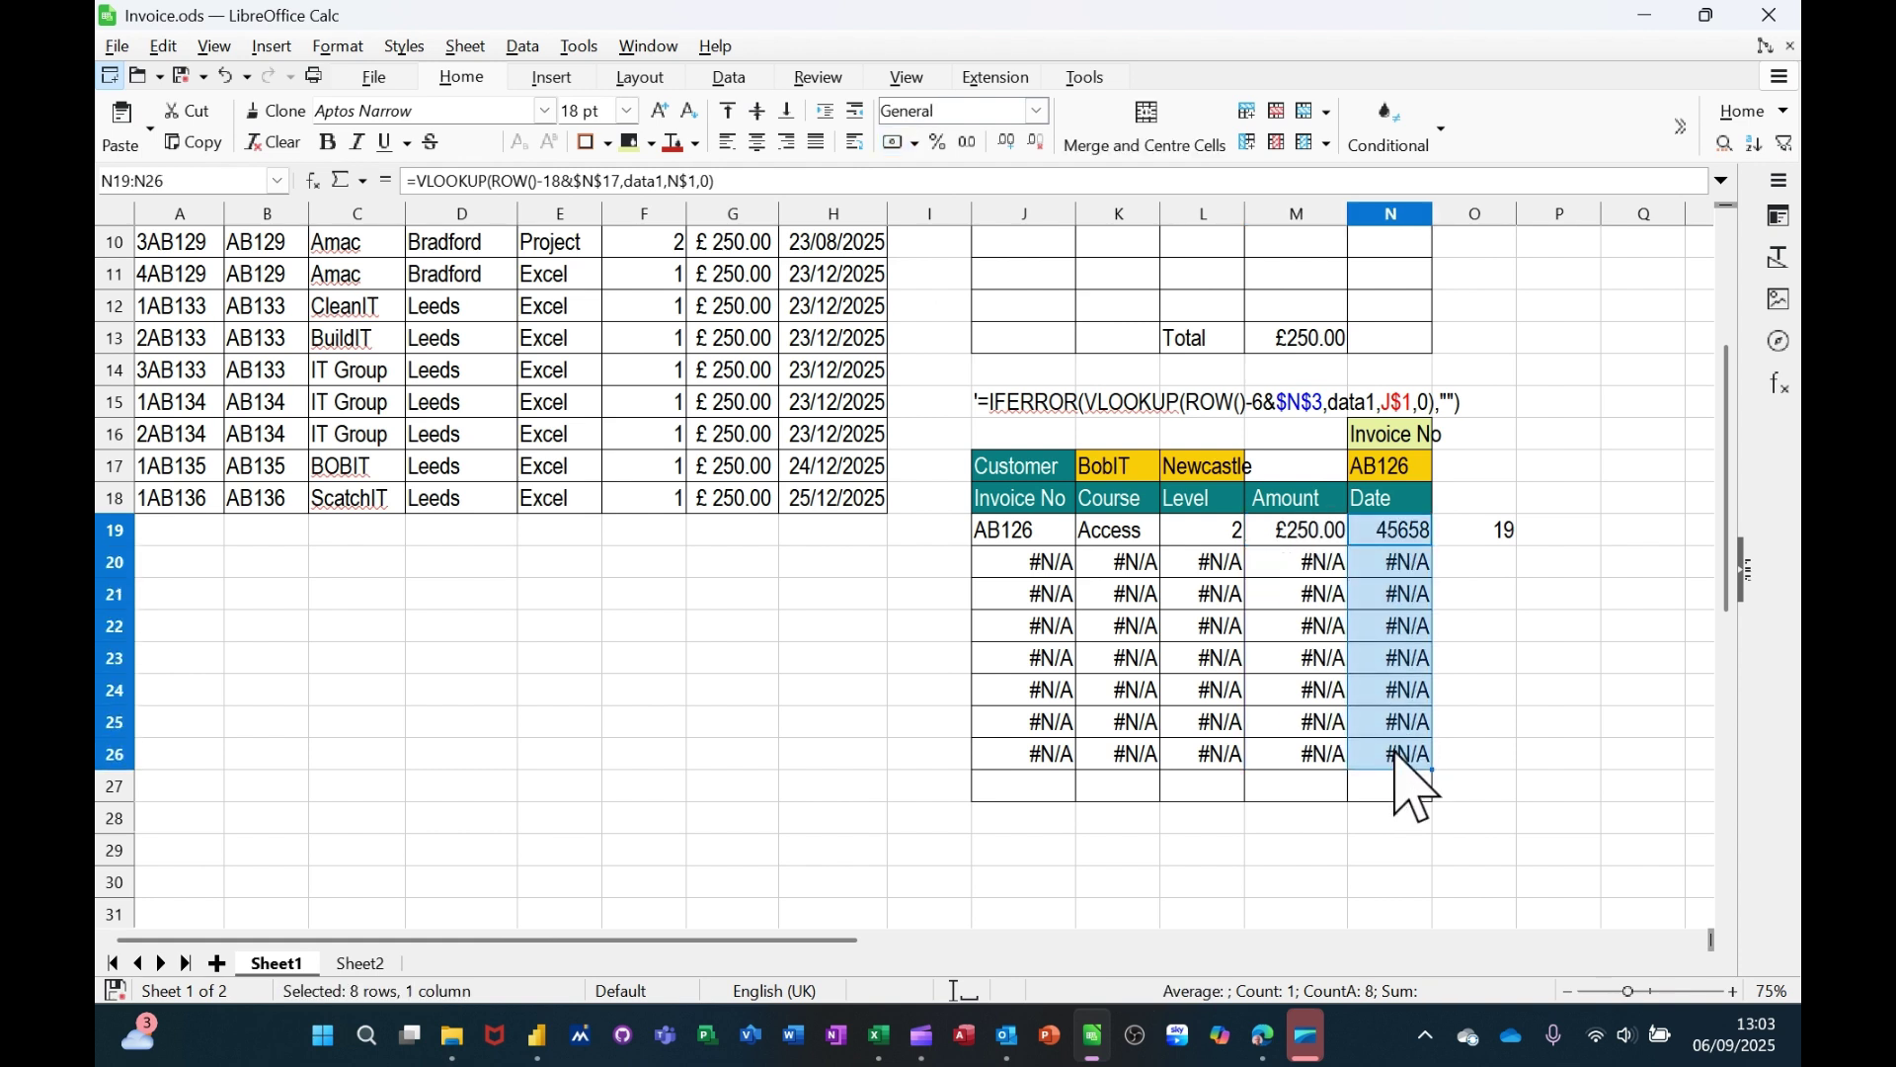
left_click(1037, 112)
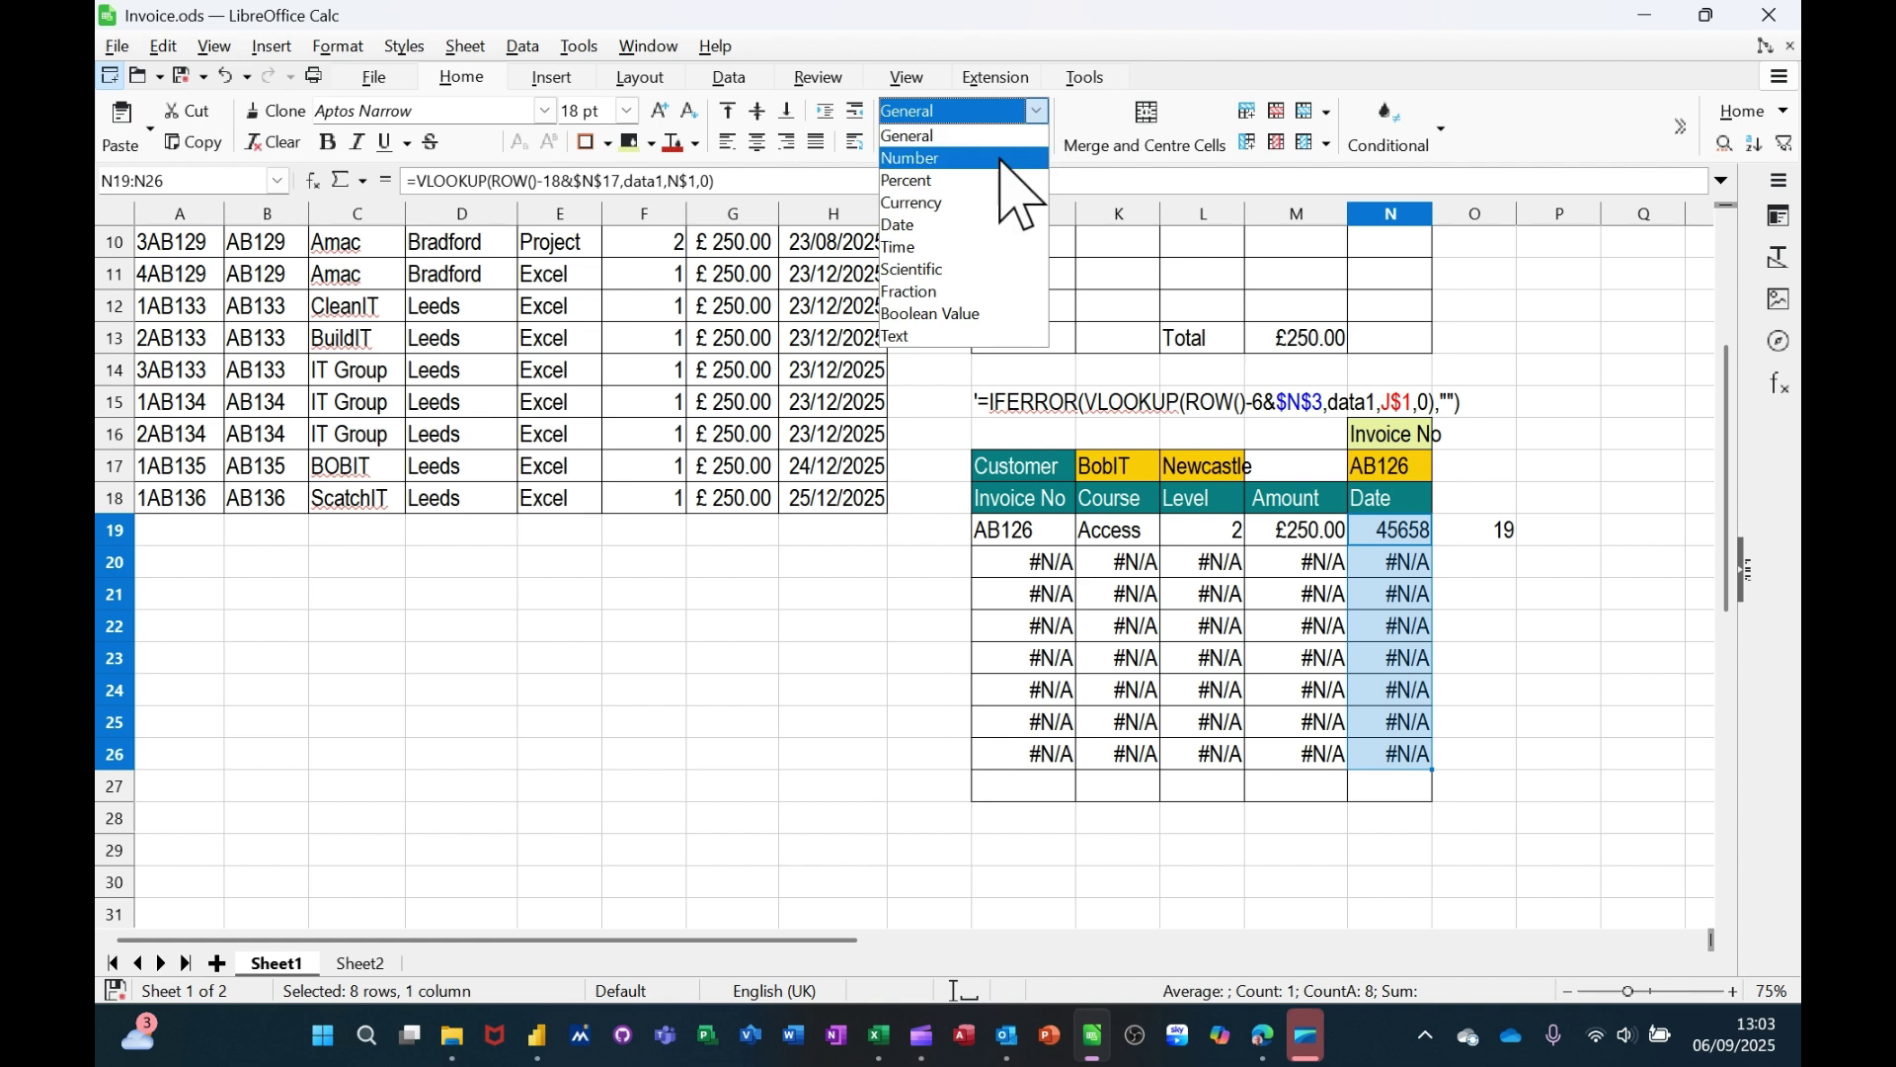
left_click(904, 227)
left_click(1302, 628)
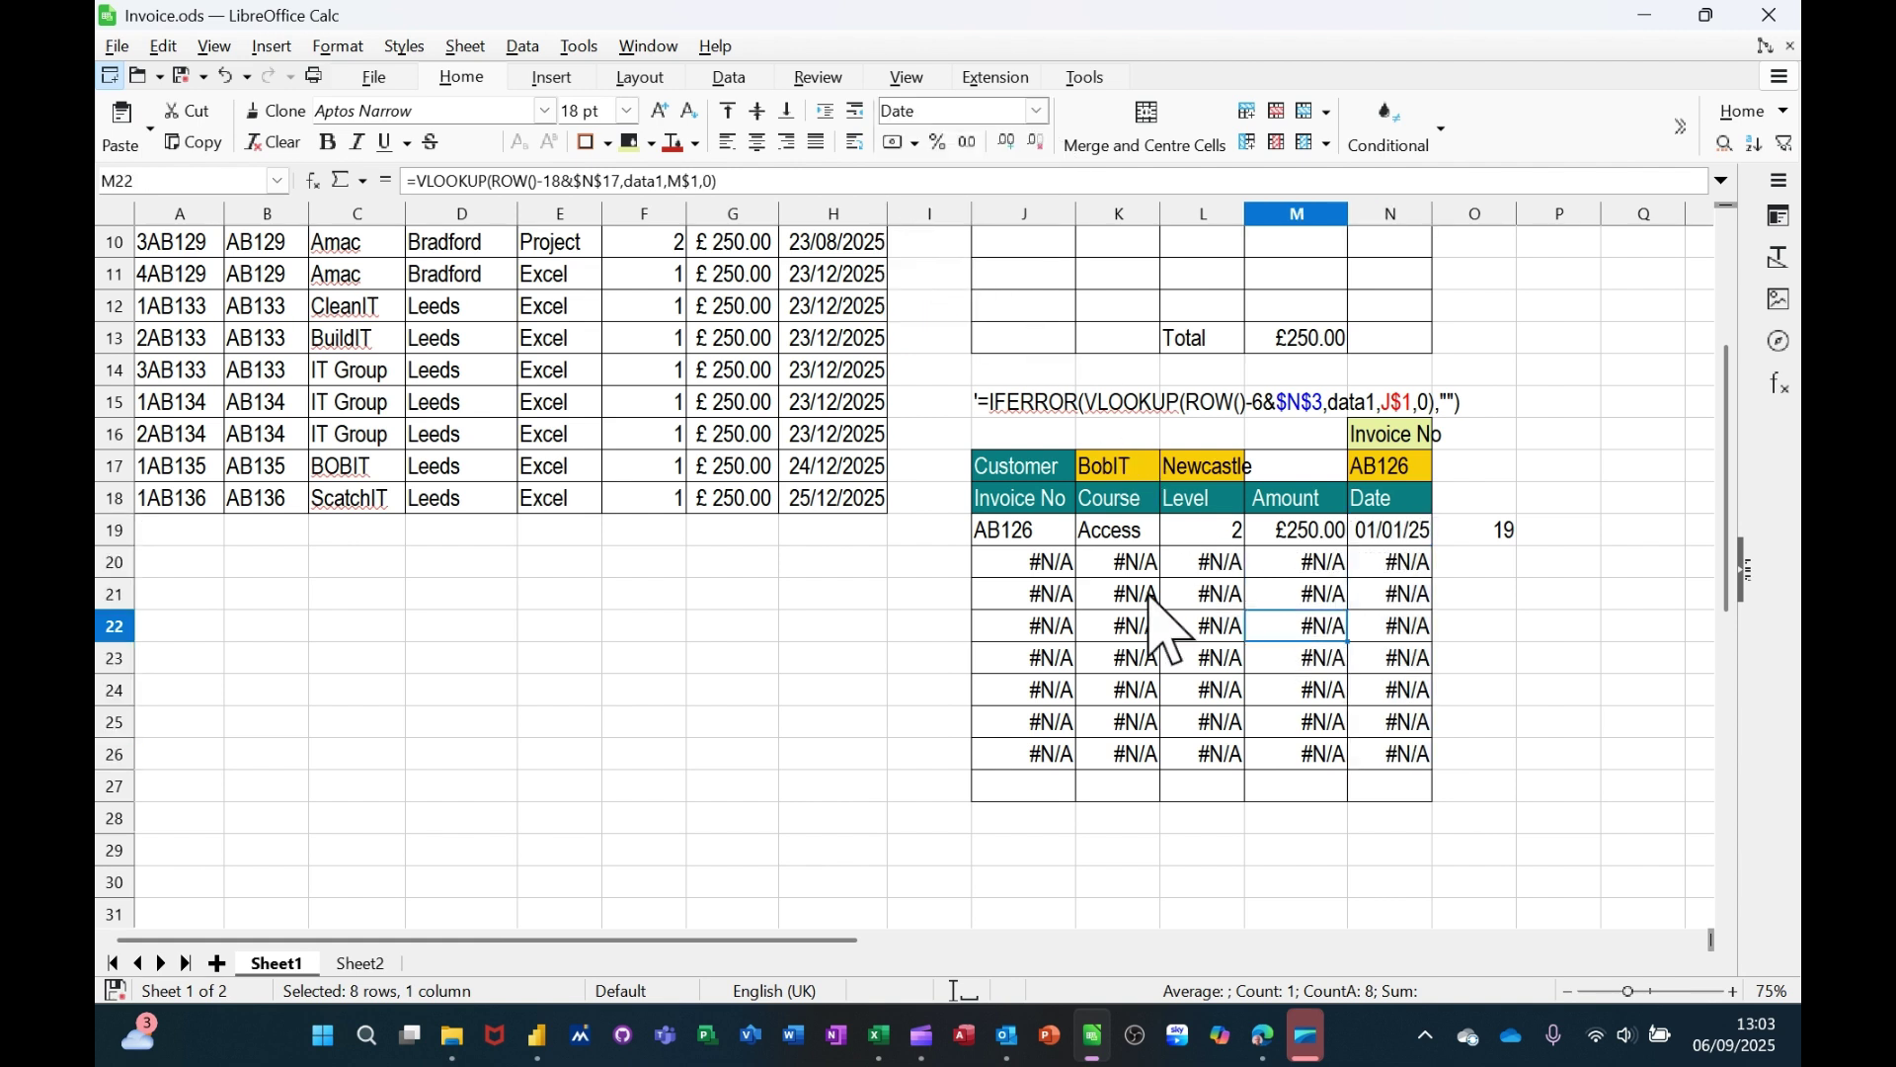
left_click(983, 535)
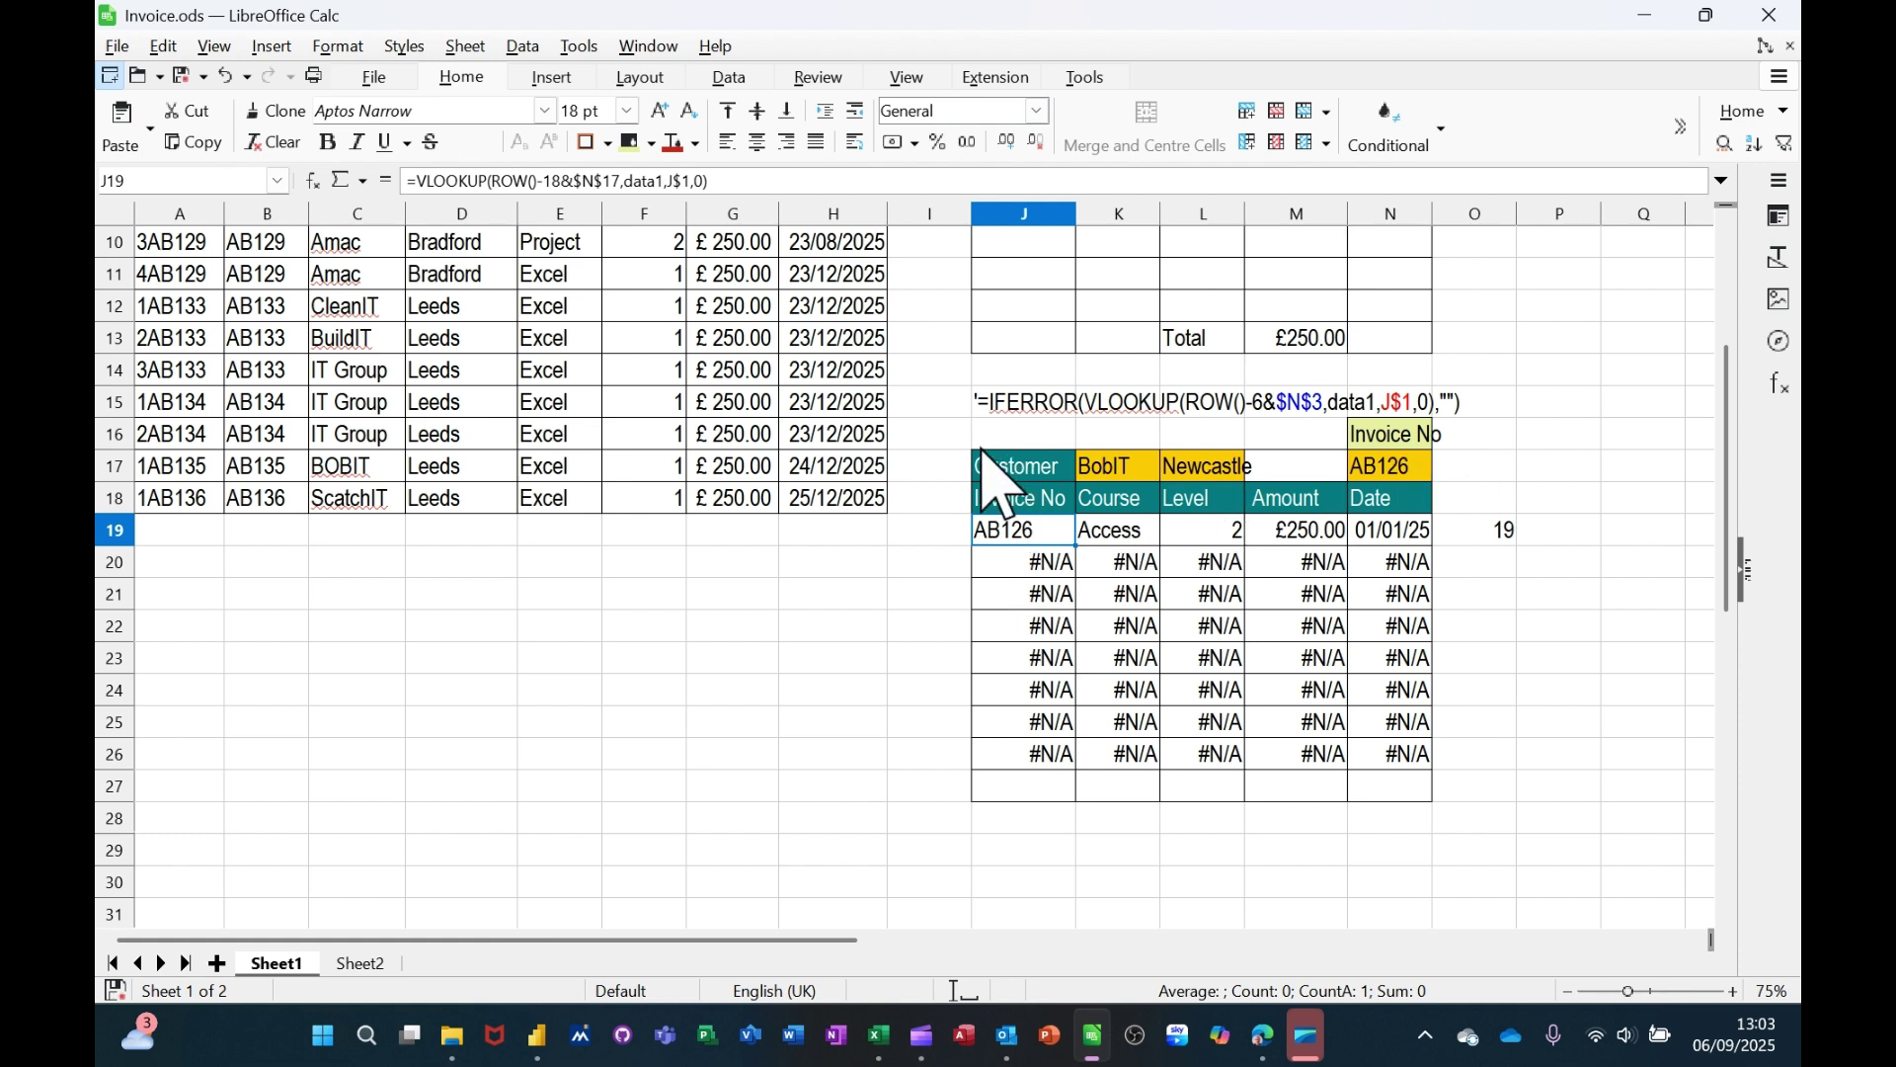
Step: Wrap J19's VLOOKUP in IFERROR(…,"") and fill it across J19:N26 so rows 20–26 go blank
left_click(417, 185)
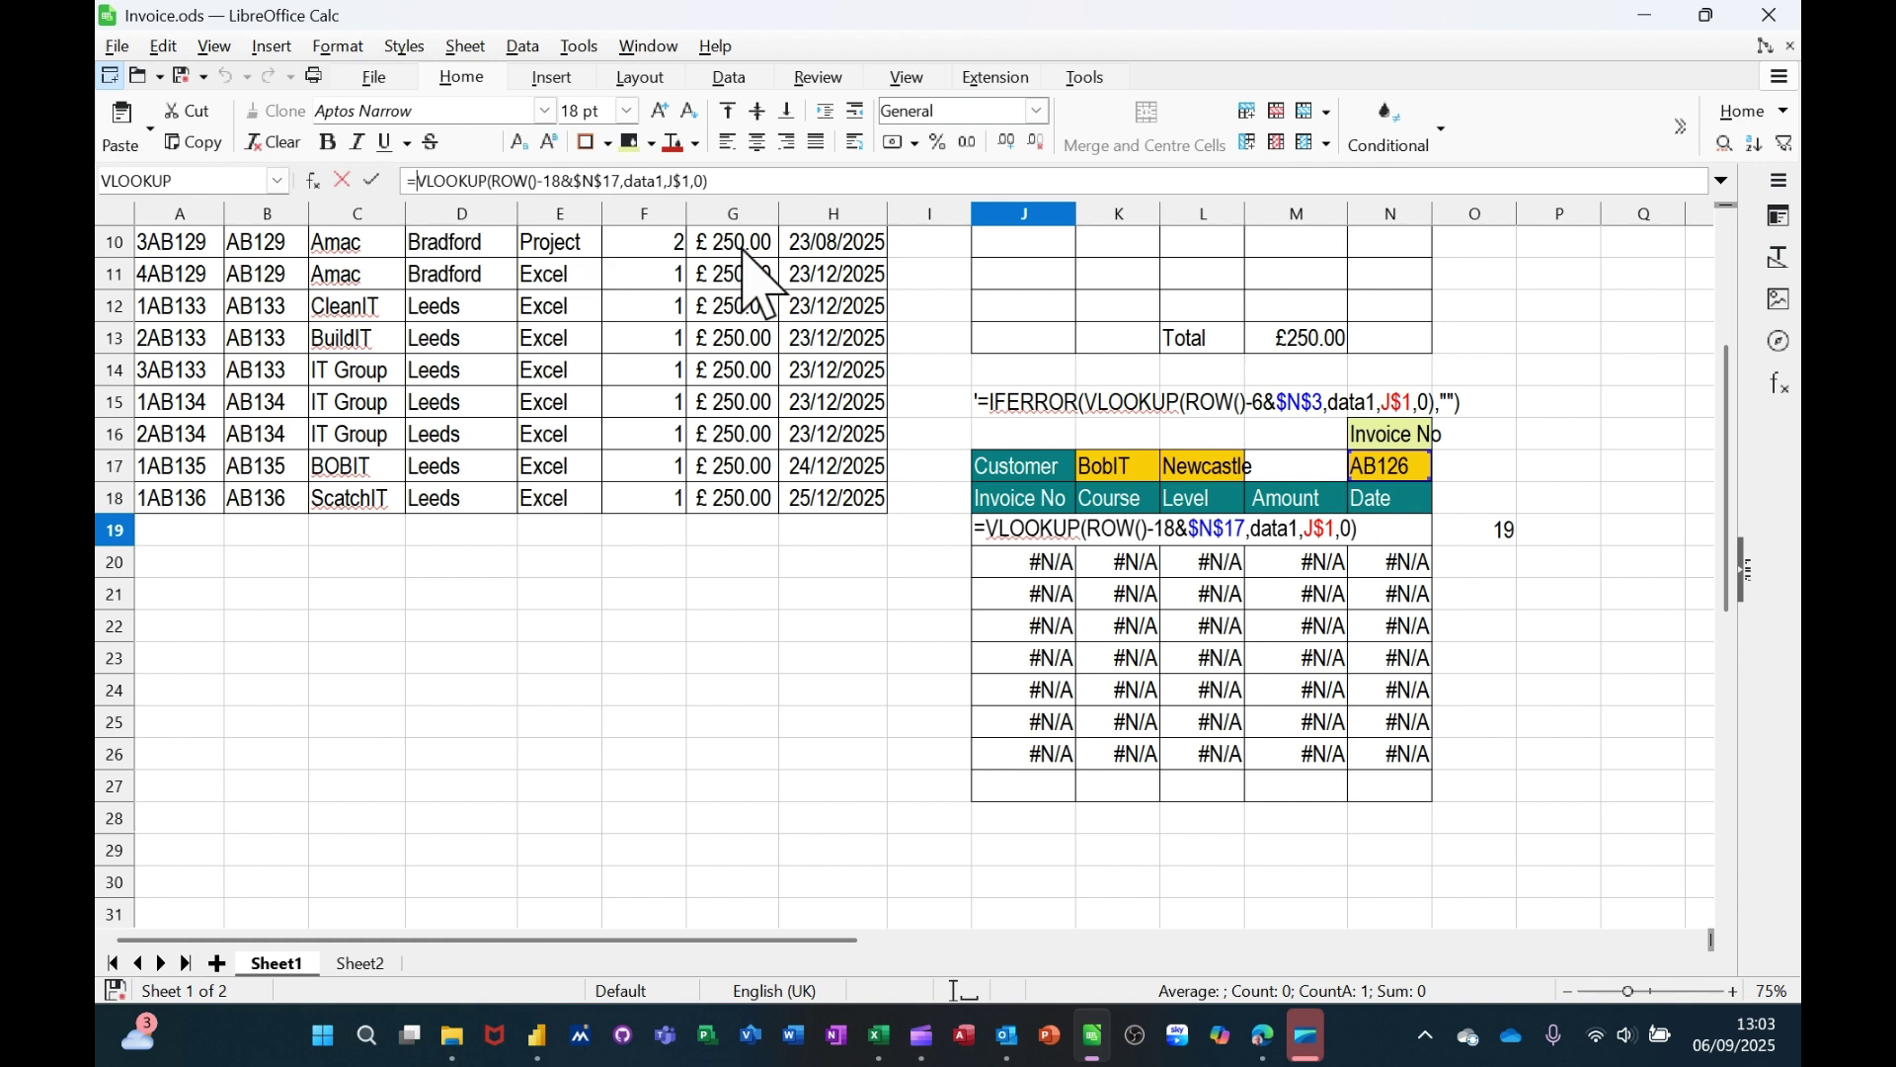
type("iferr")
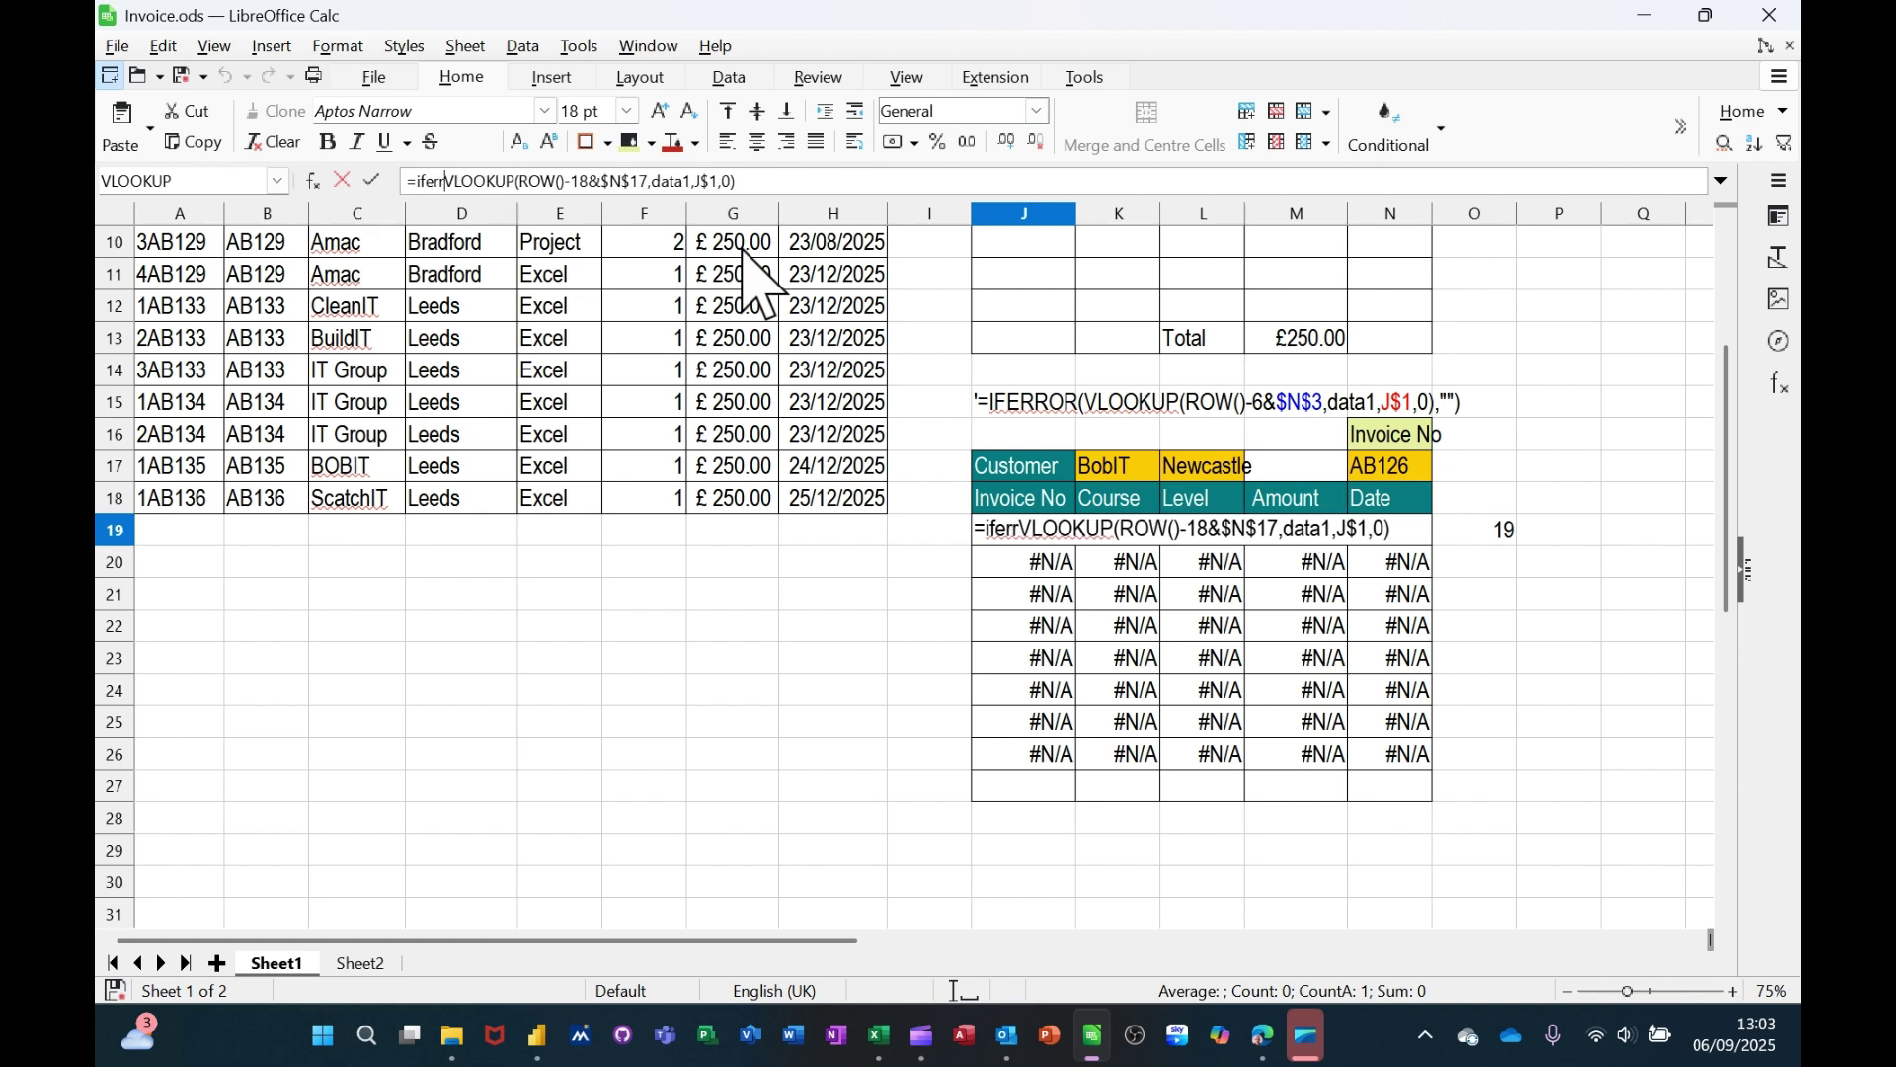
type("or(")
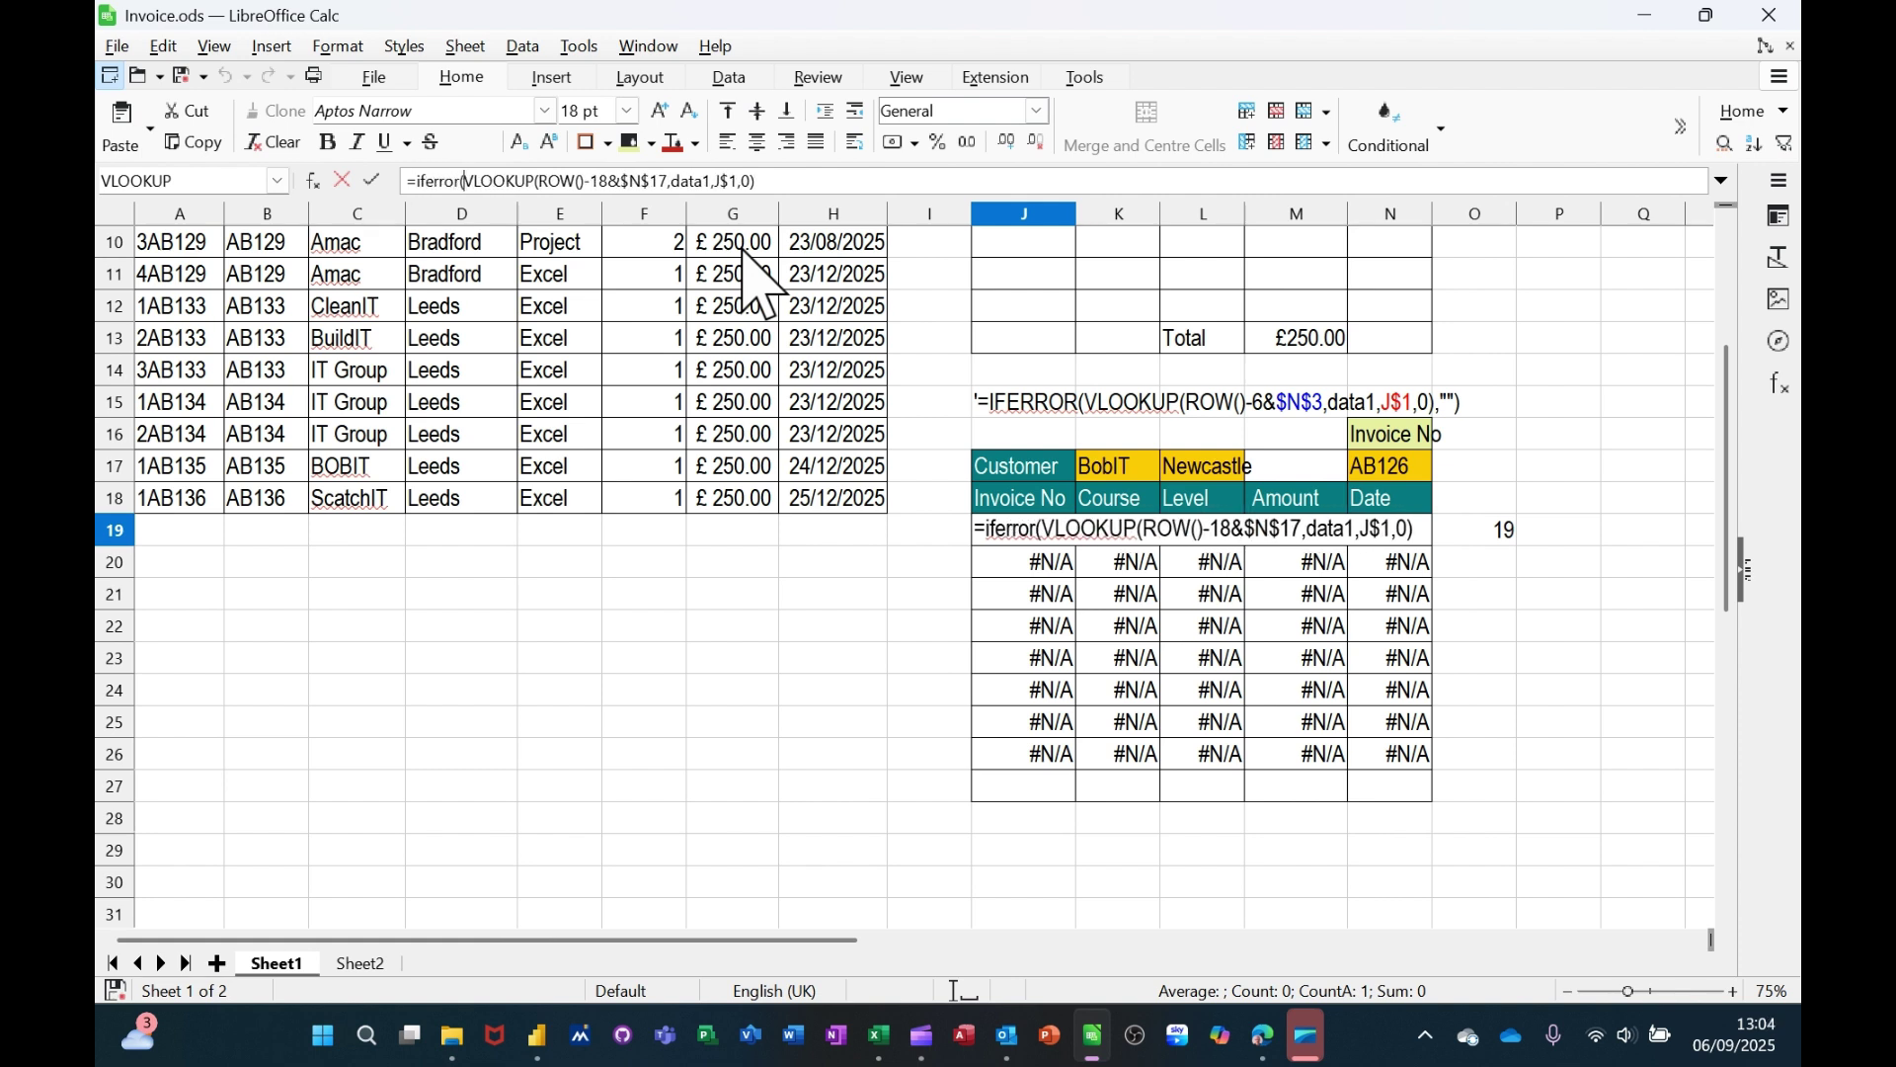
left_click(828, 184)
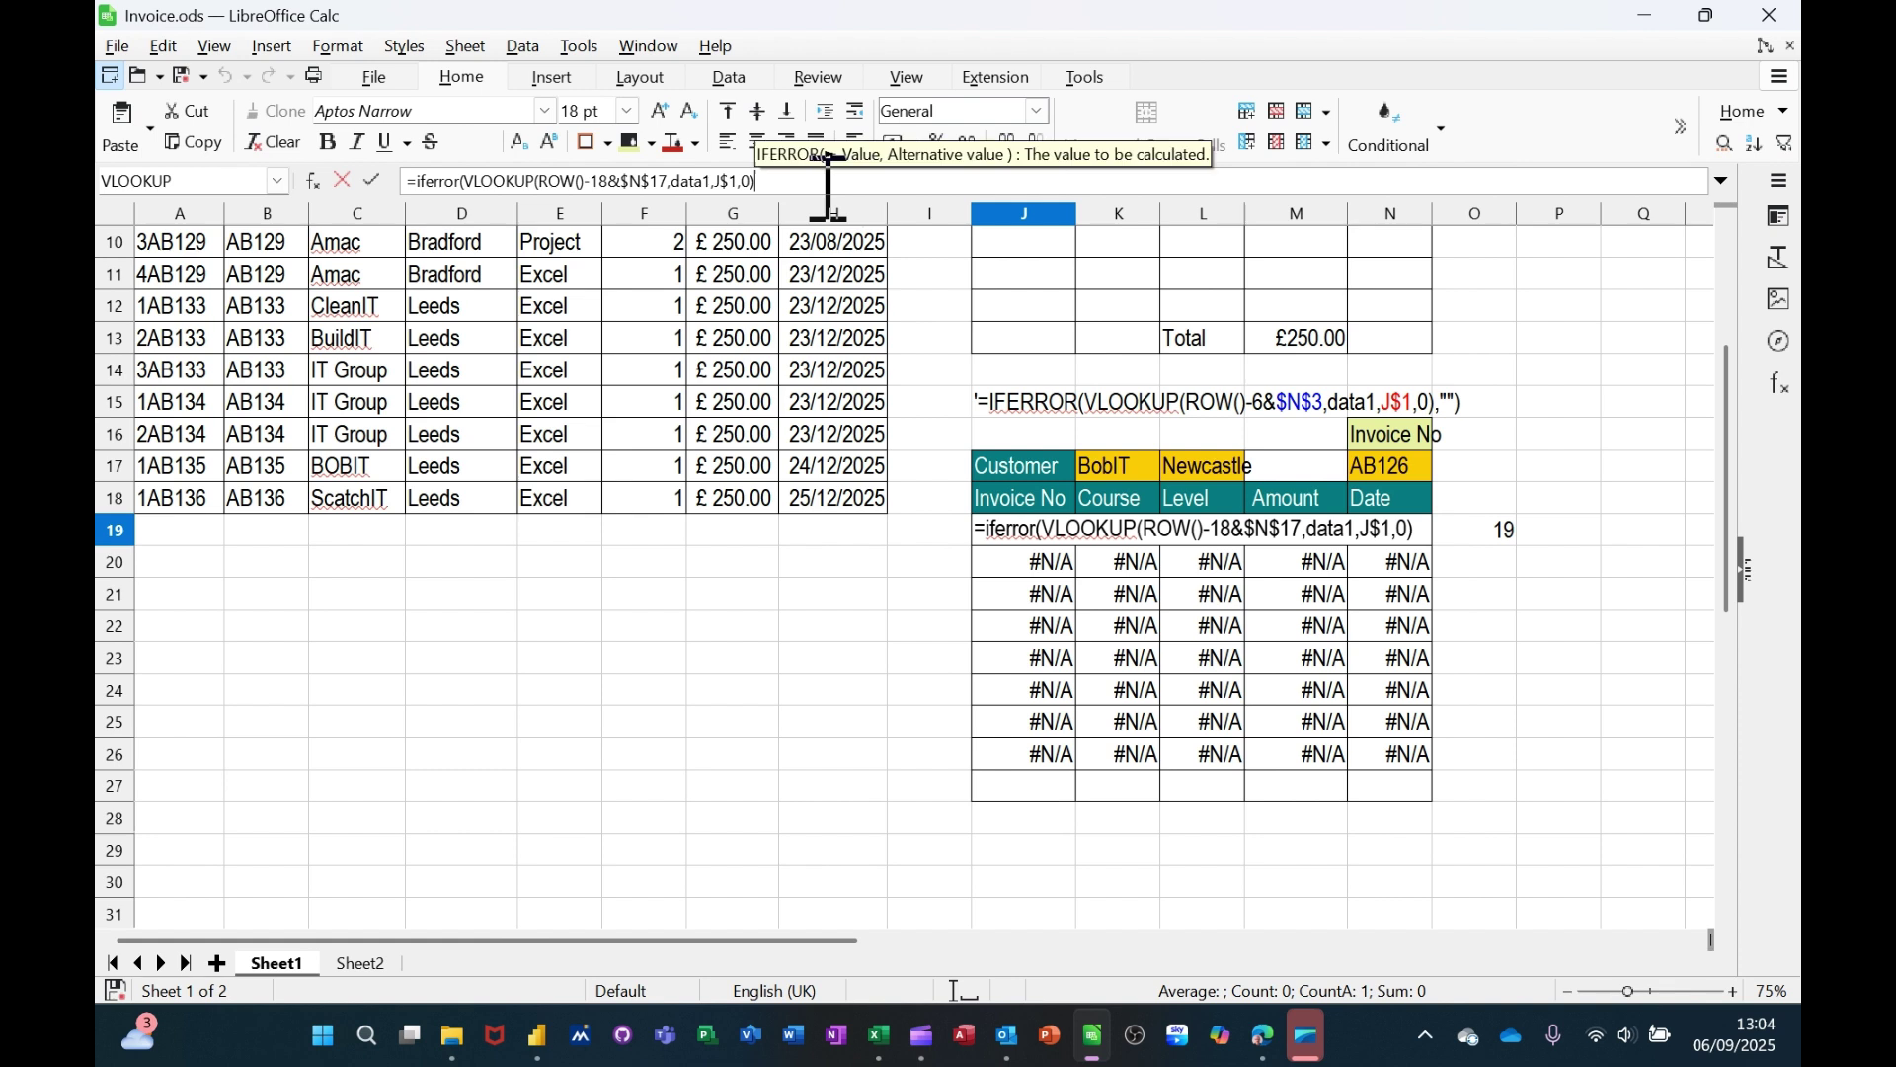
type(",")
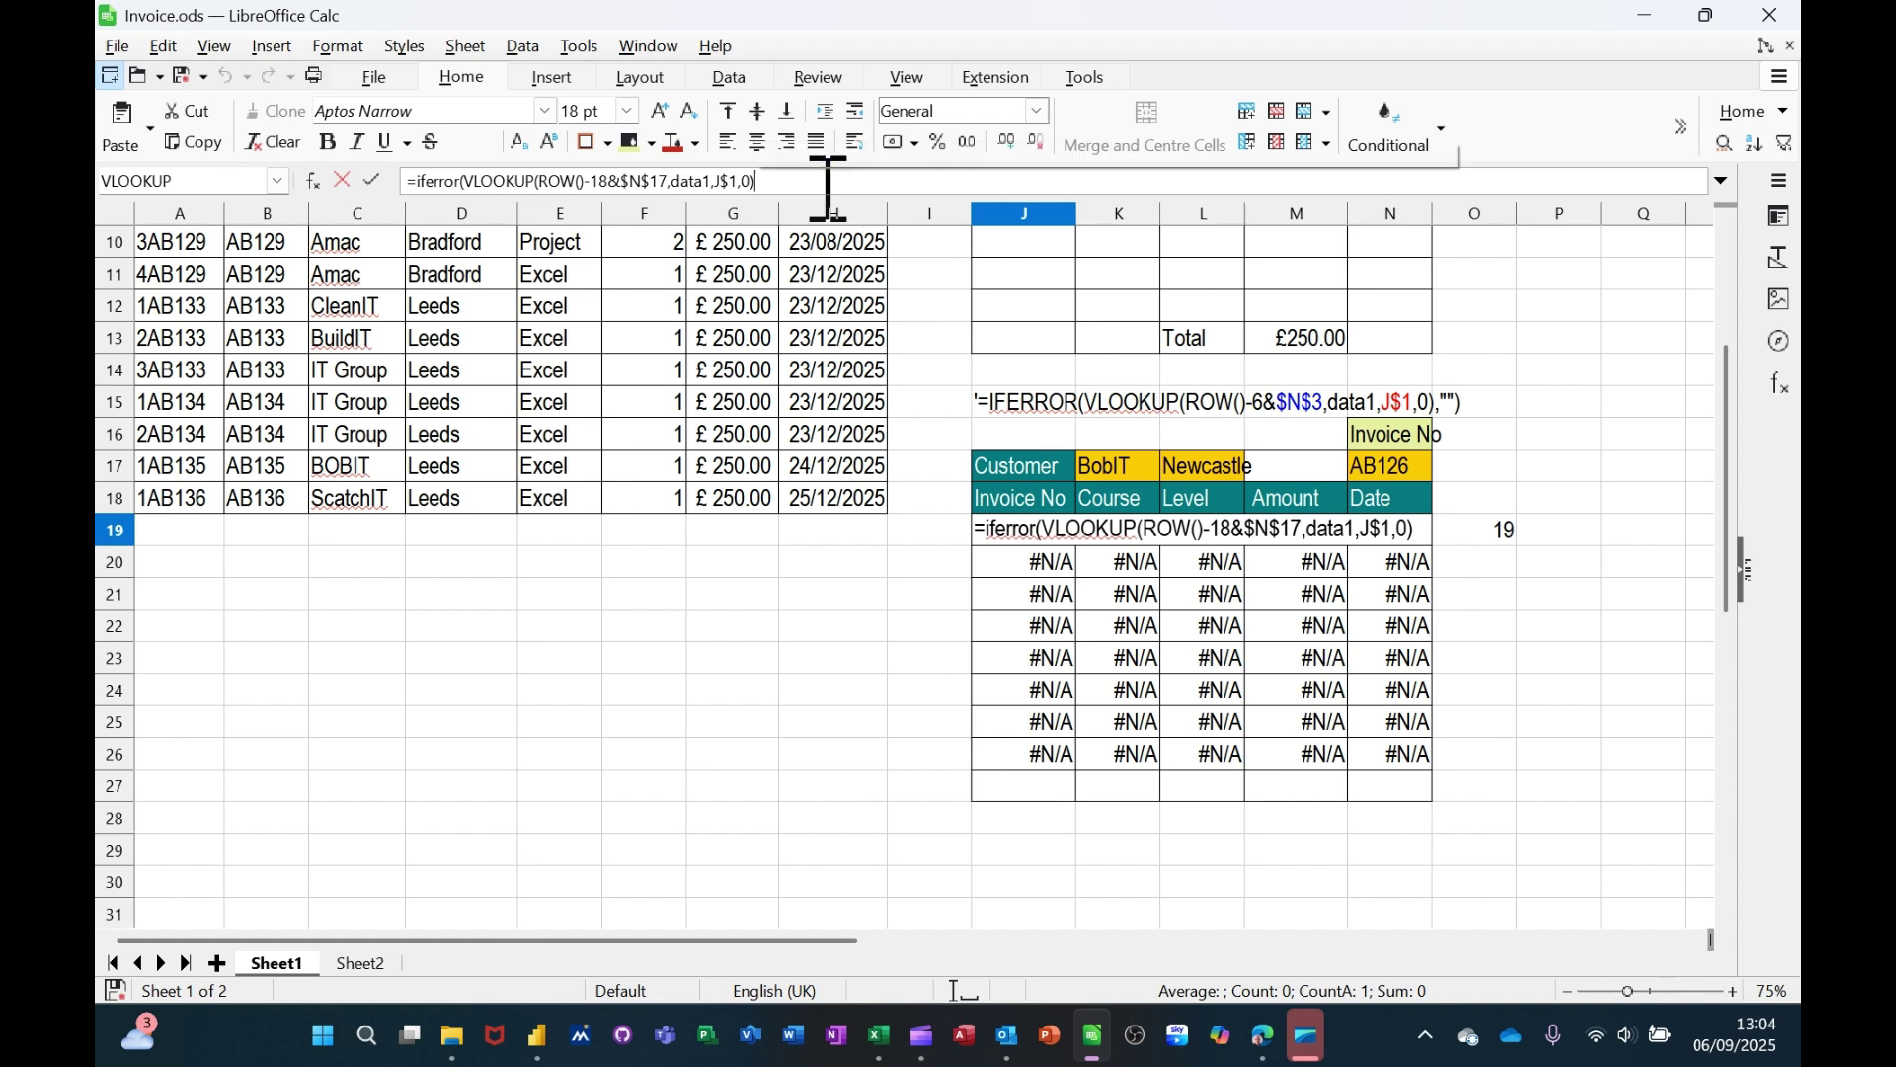
type("\"\"")
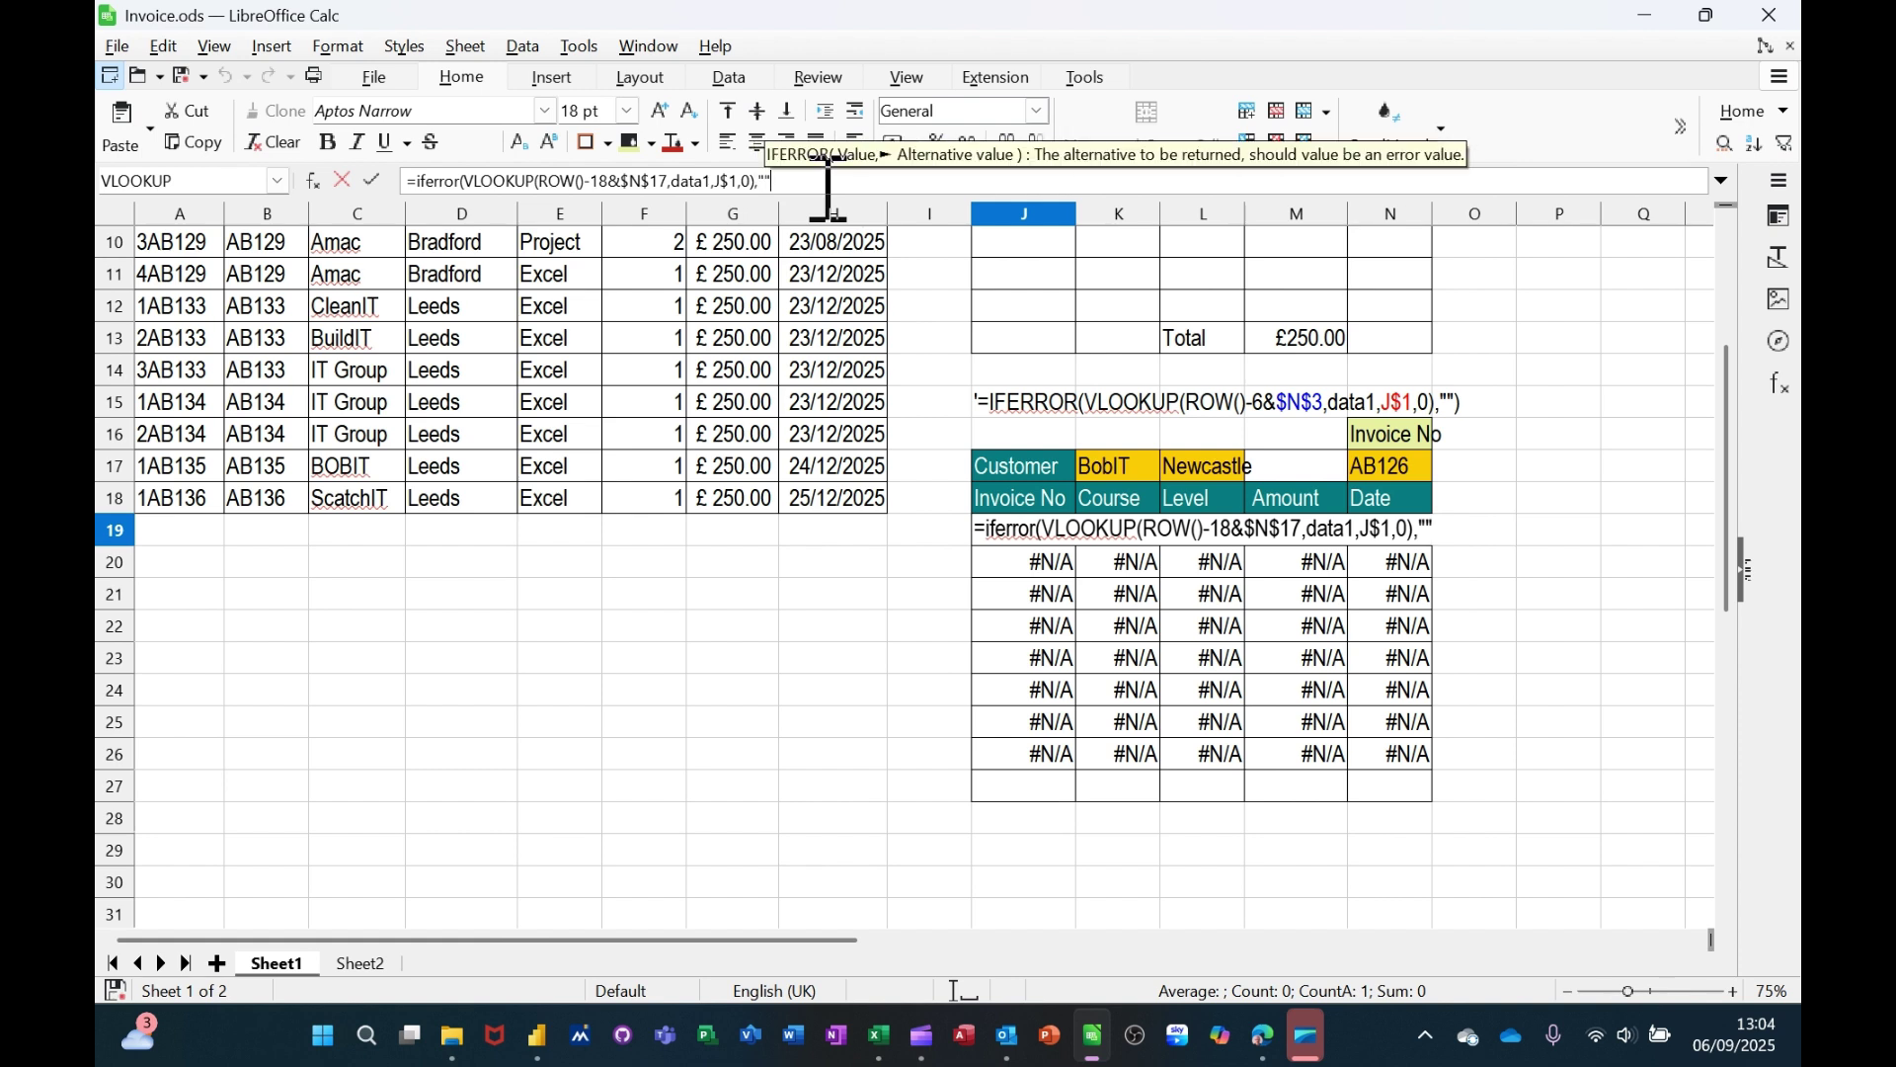
type(")")
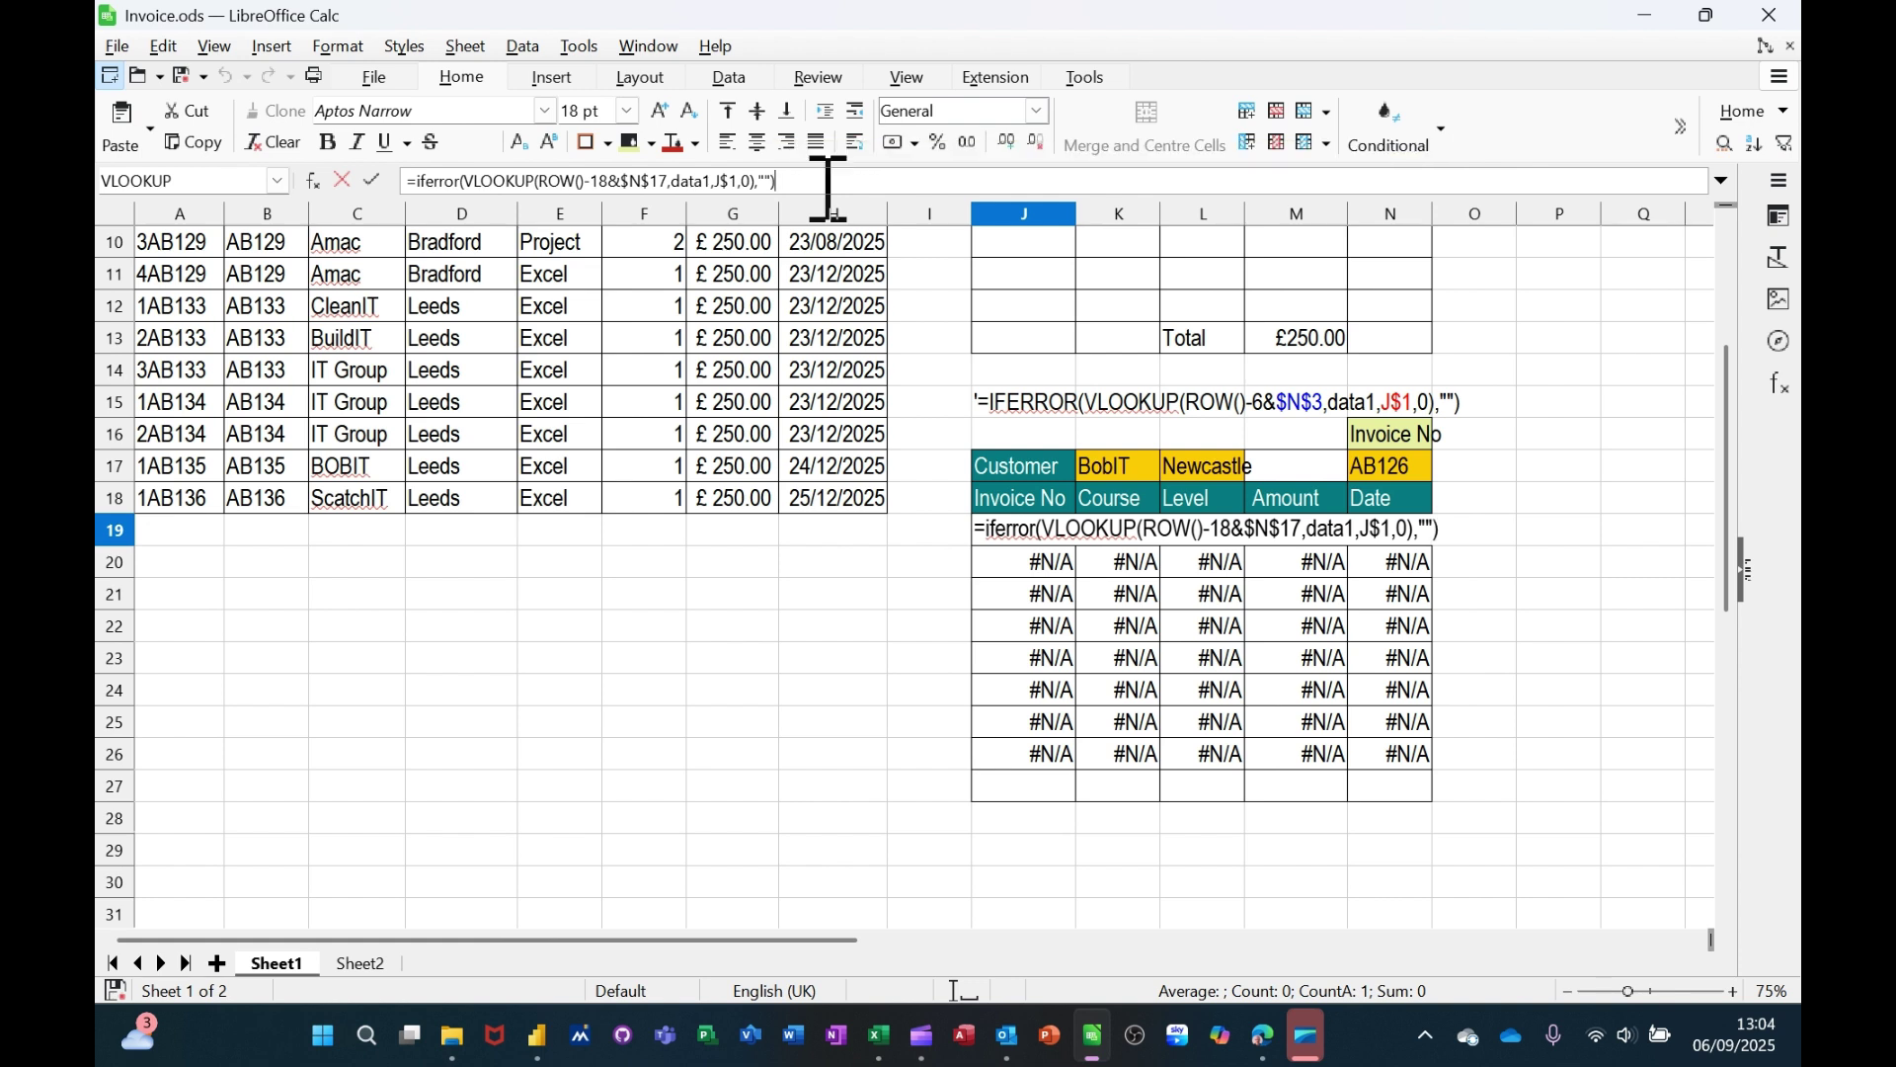
left_click(372, 181)
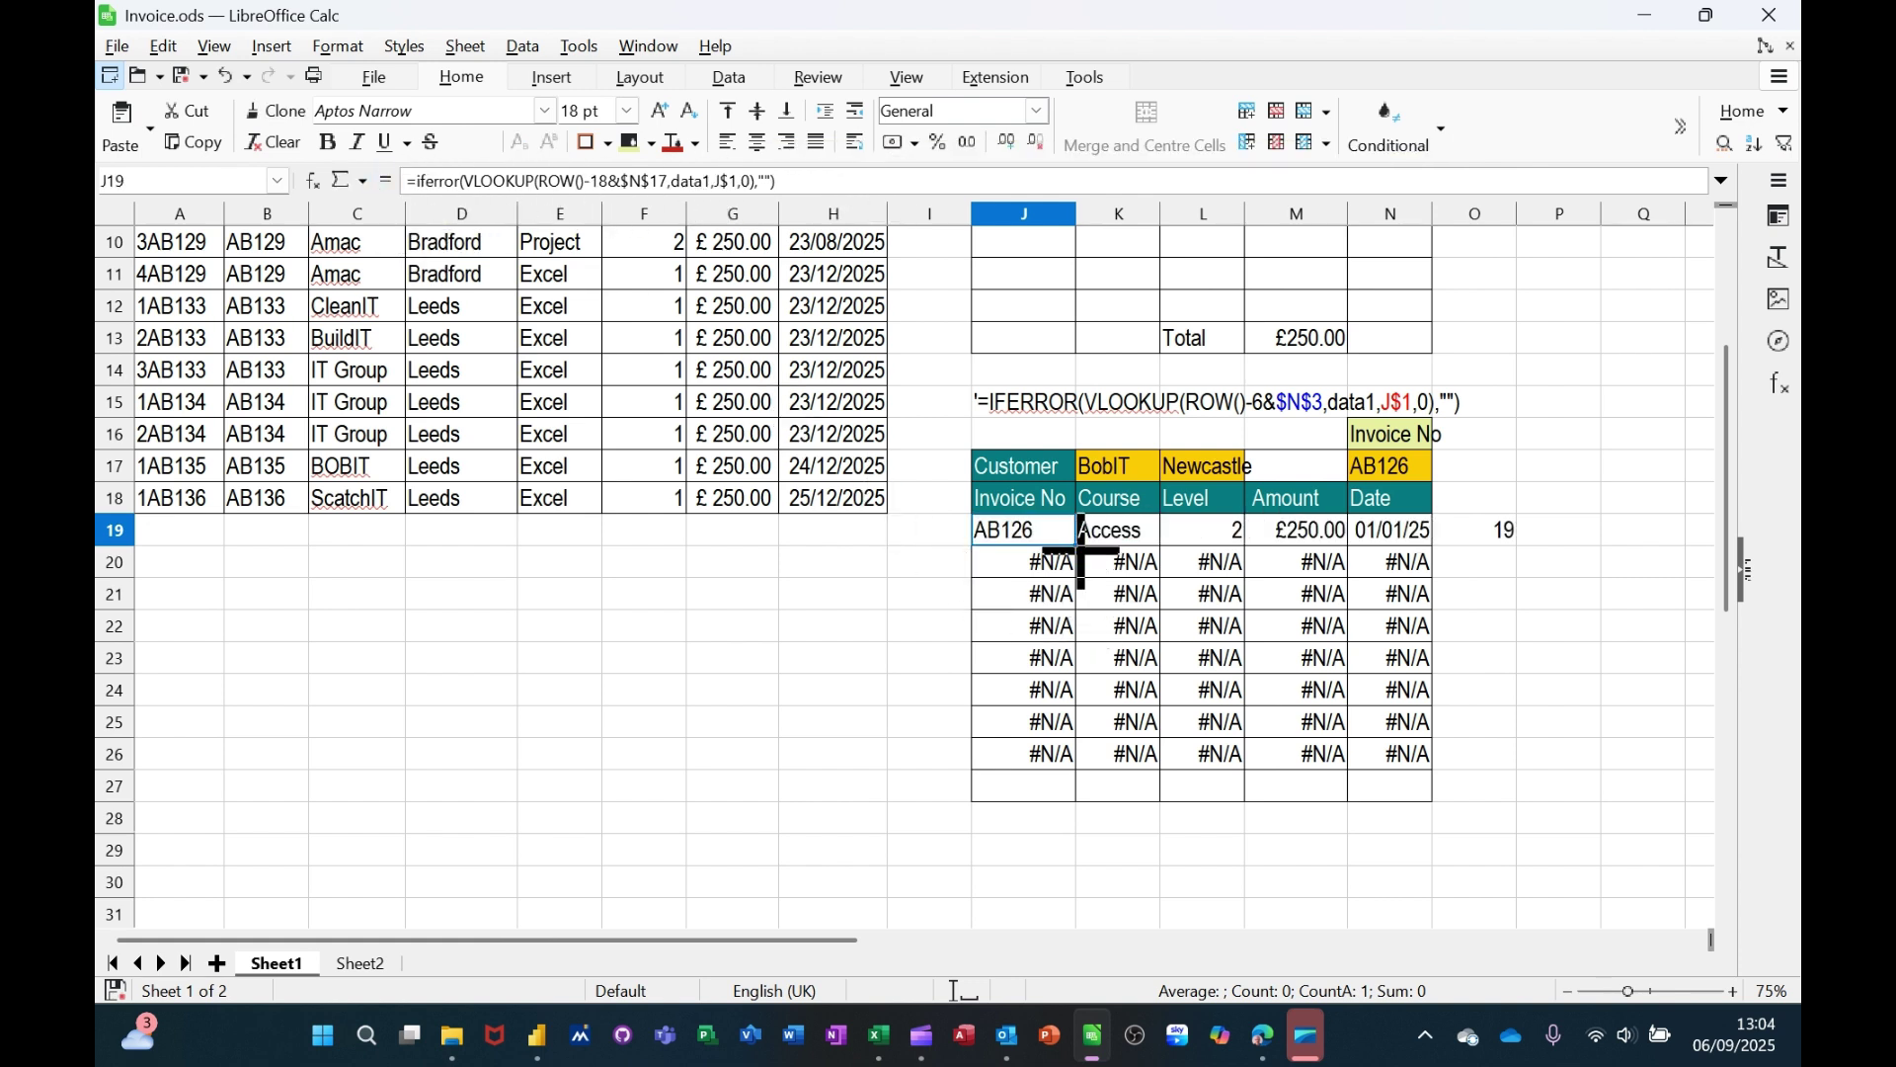
left_click_drag(1081, 551, 1431, 762)
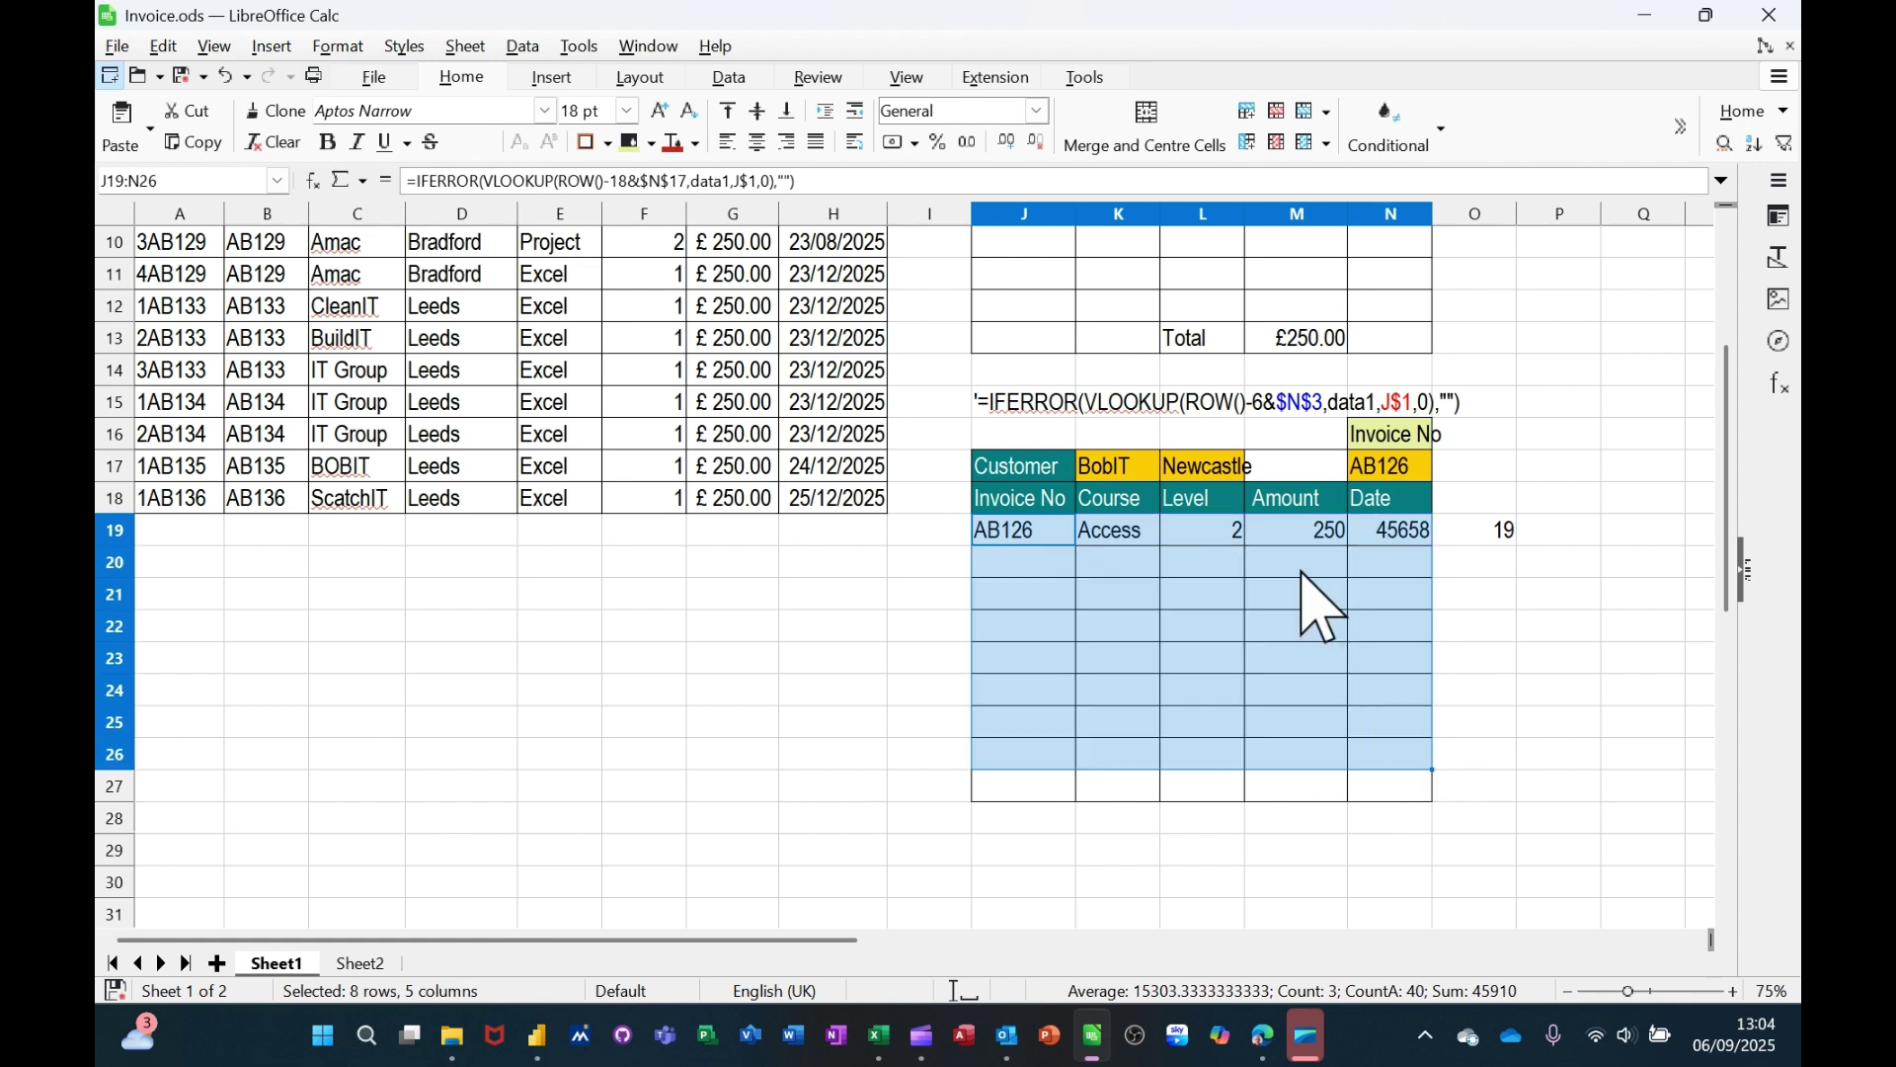
left_click_drag(1297, 536, 1289, 780)
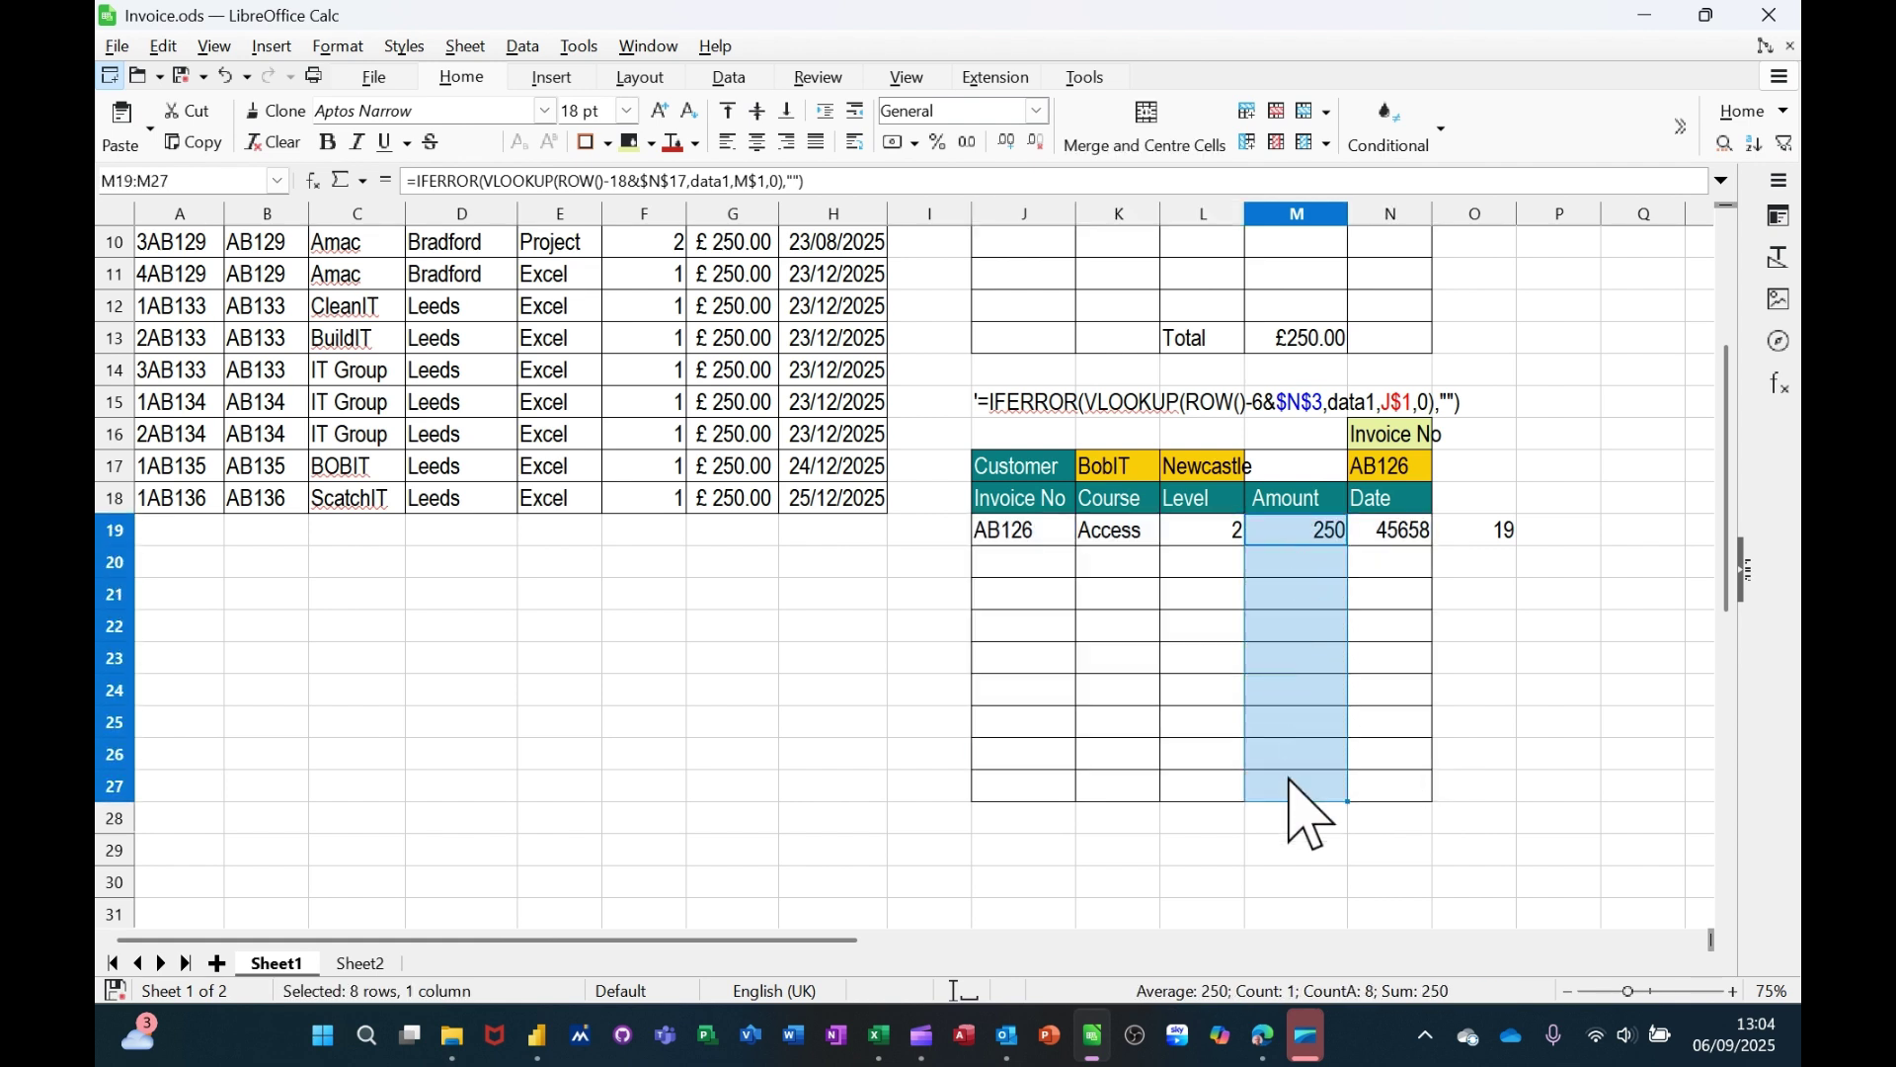
Step: Format the Amount cells as currency and the column N Date cells as dates
left_click(894, 142)
left_click_drag(1381, 531, 1397, 804)
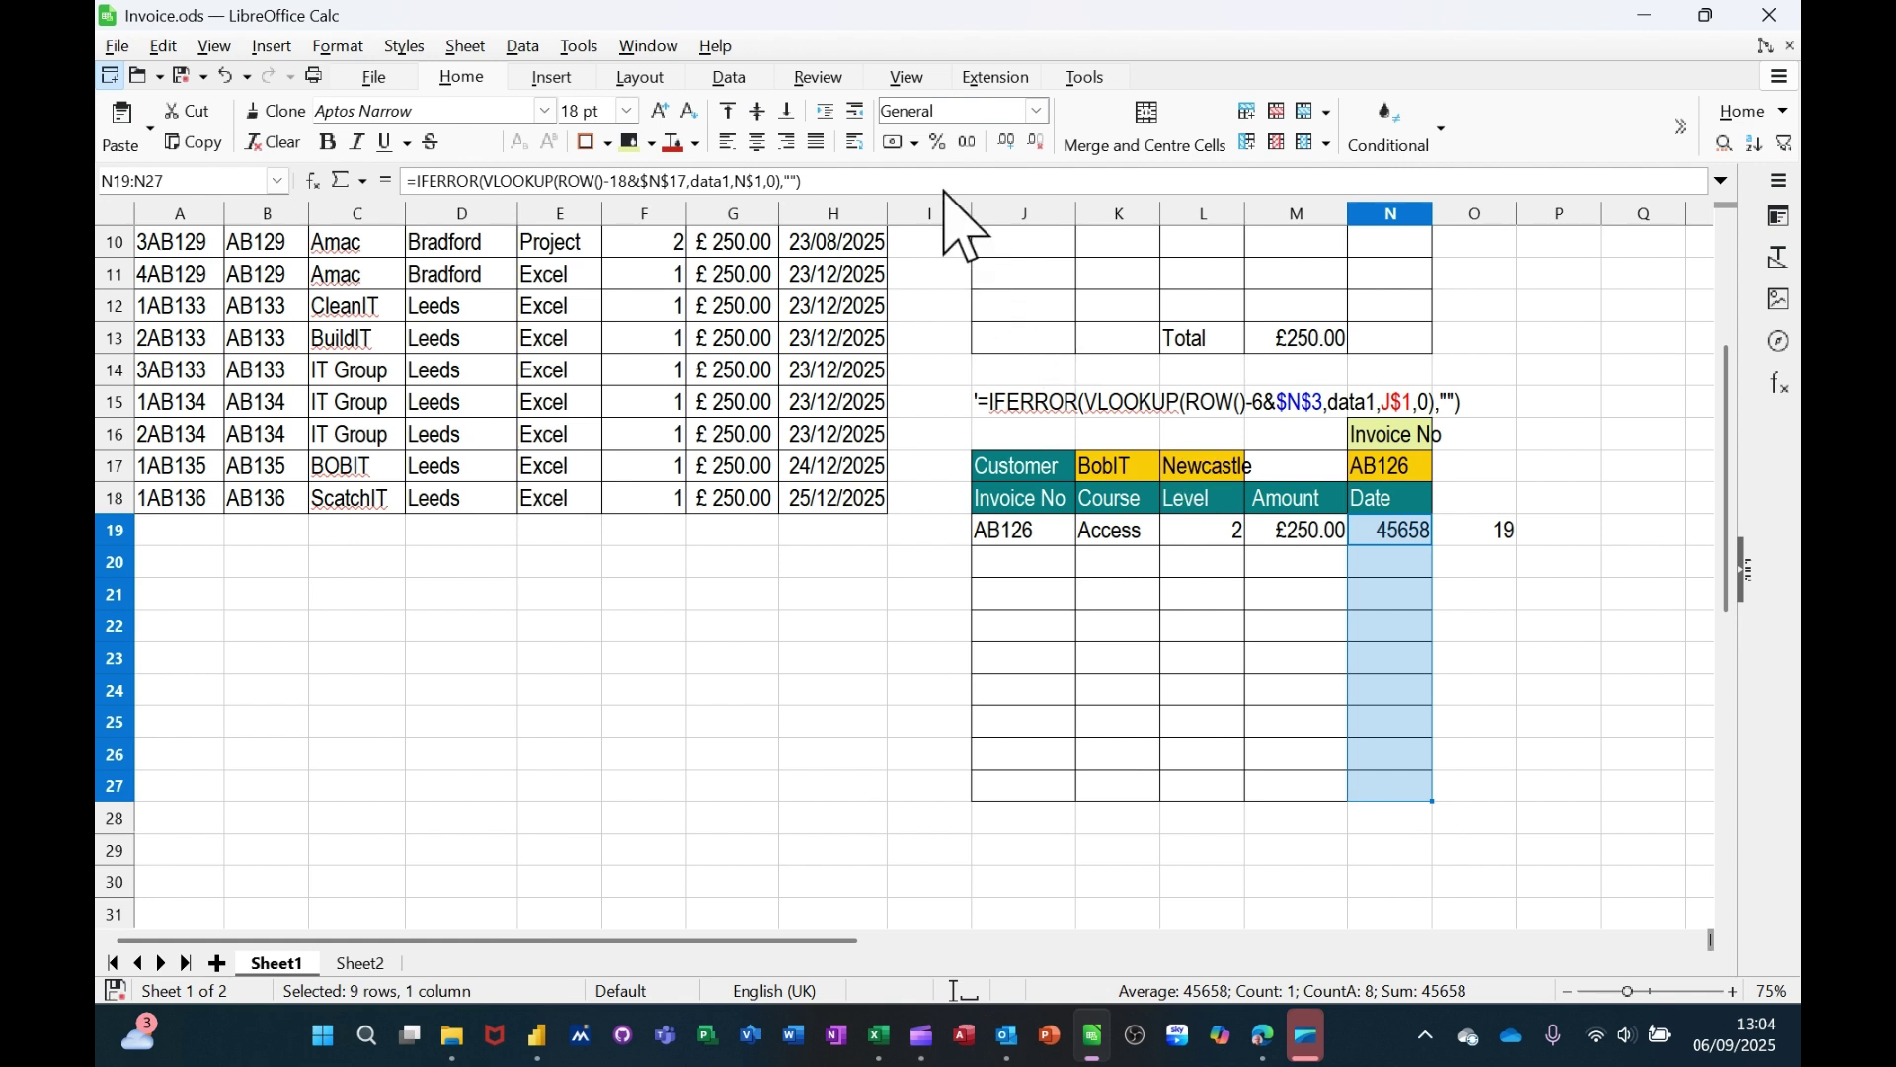
left_click(1037, 111)
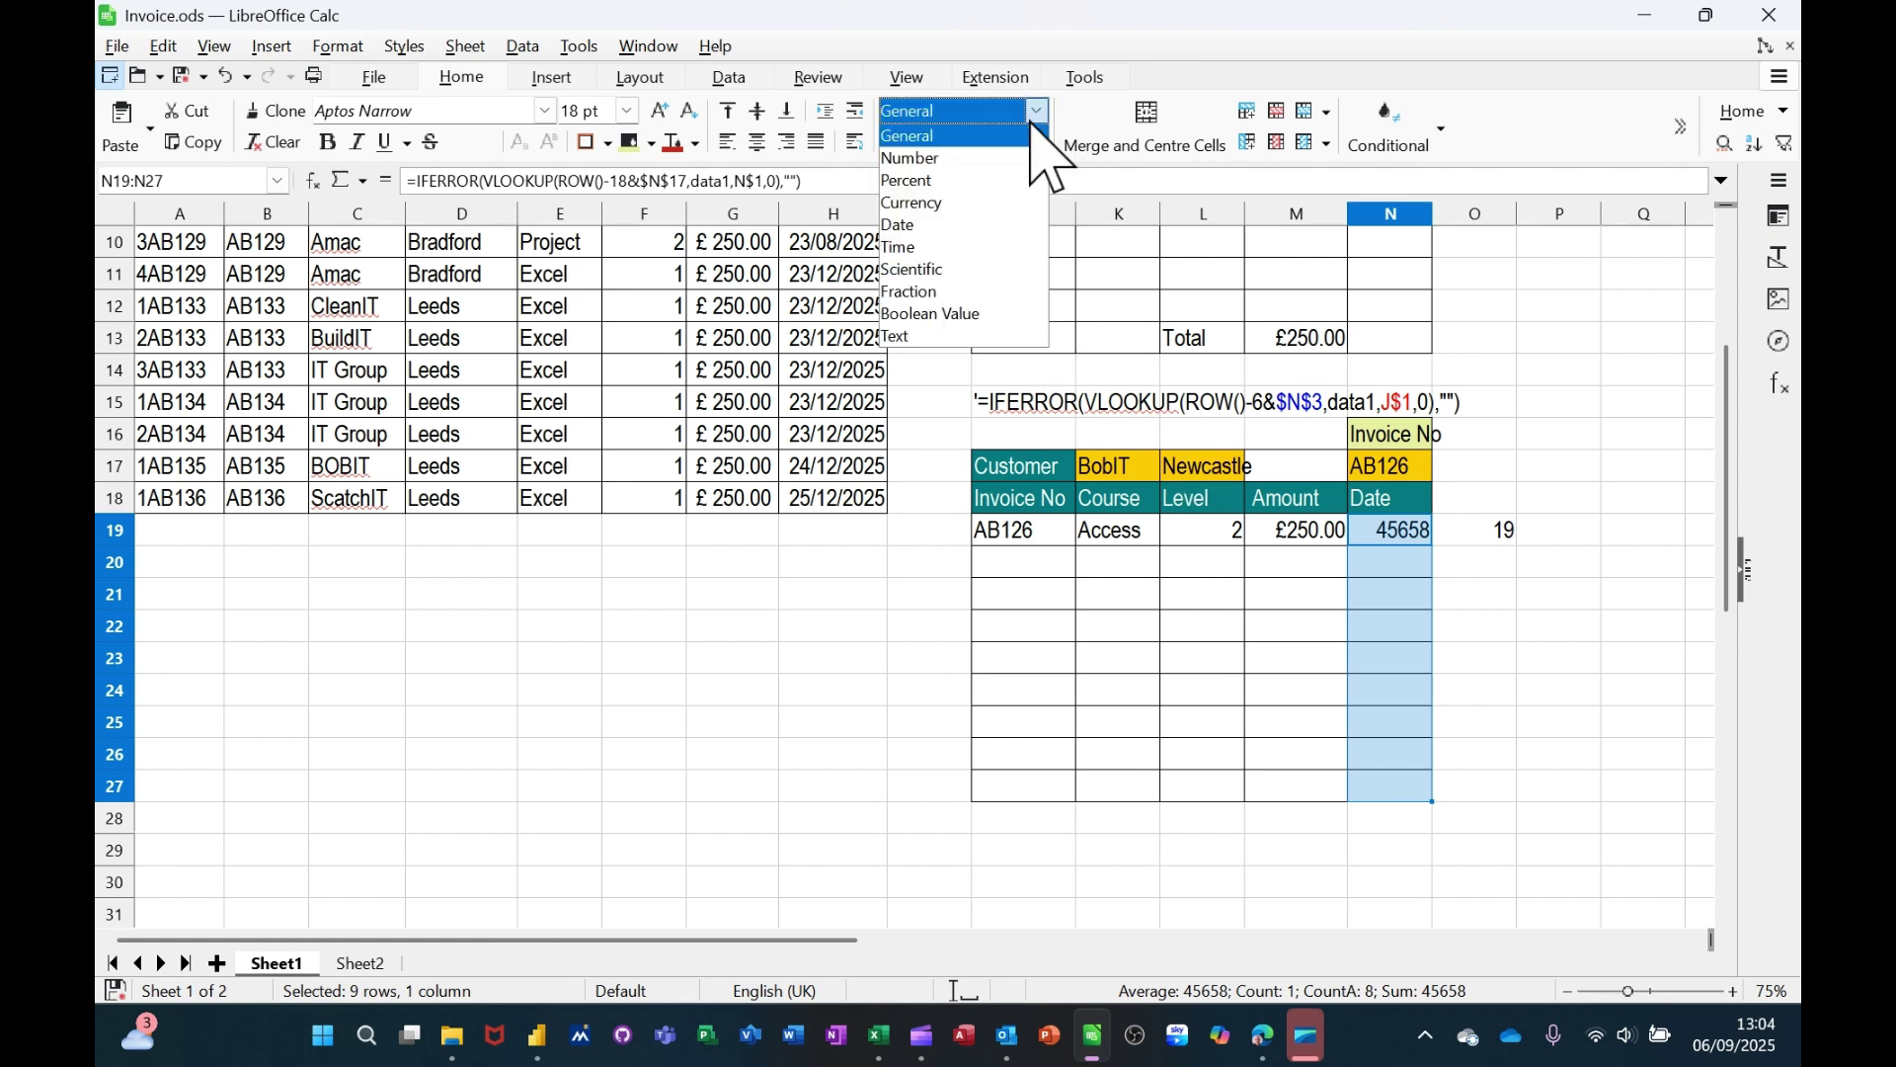
left_click(956, 225)
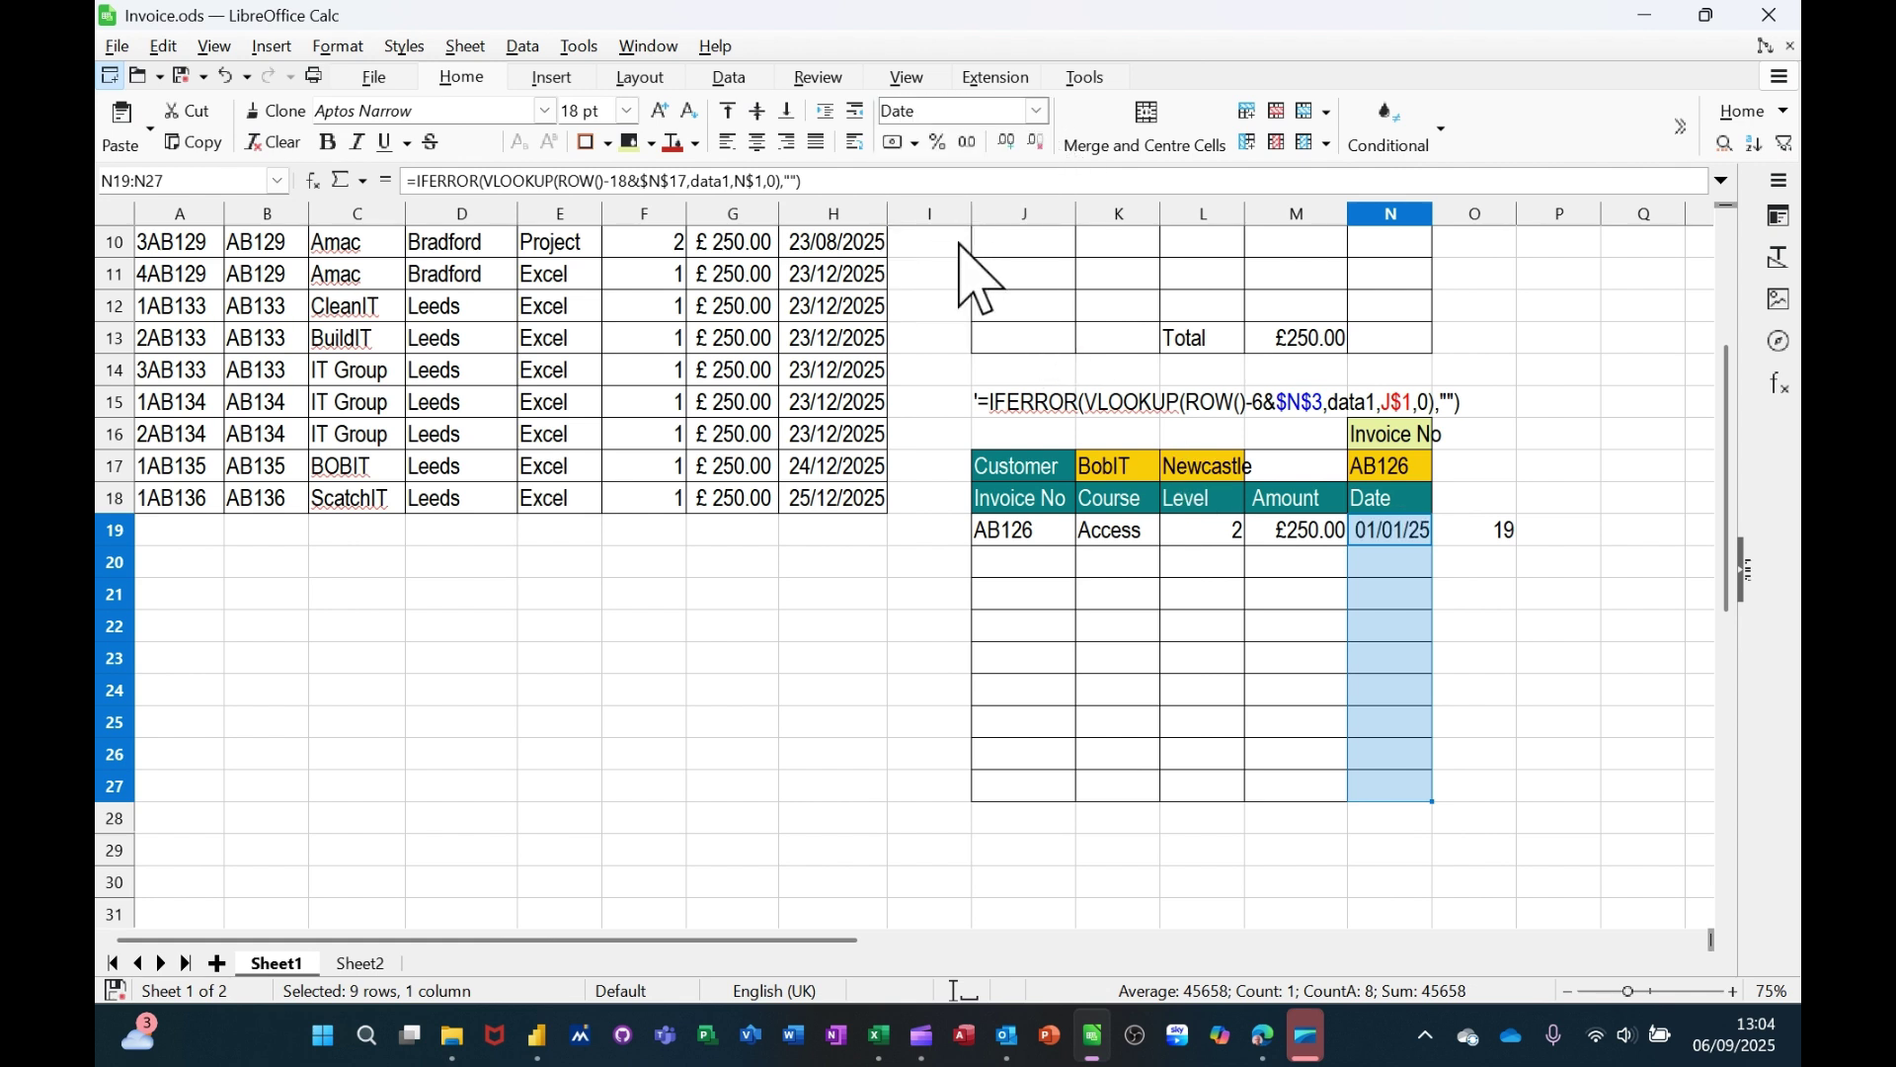
Step: Total the Amount column in M27 with =SUM(M19:M26), giving £250.00
left_click(1272, 786)
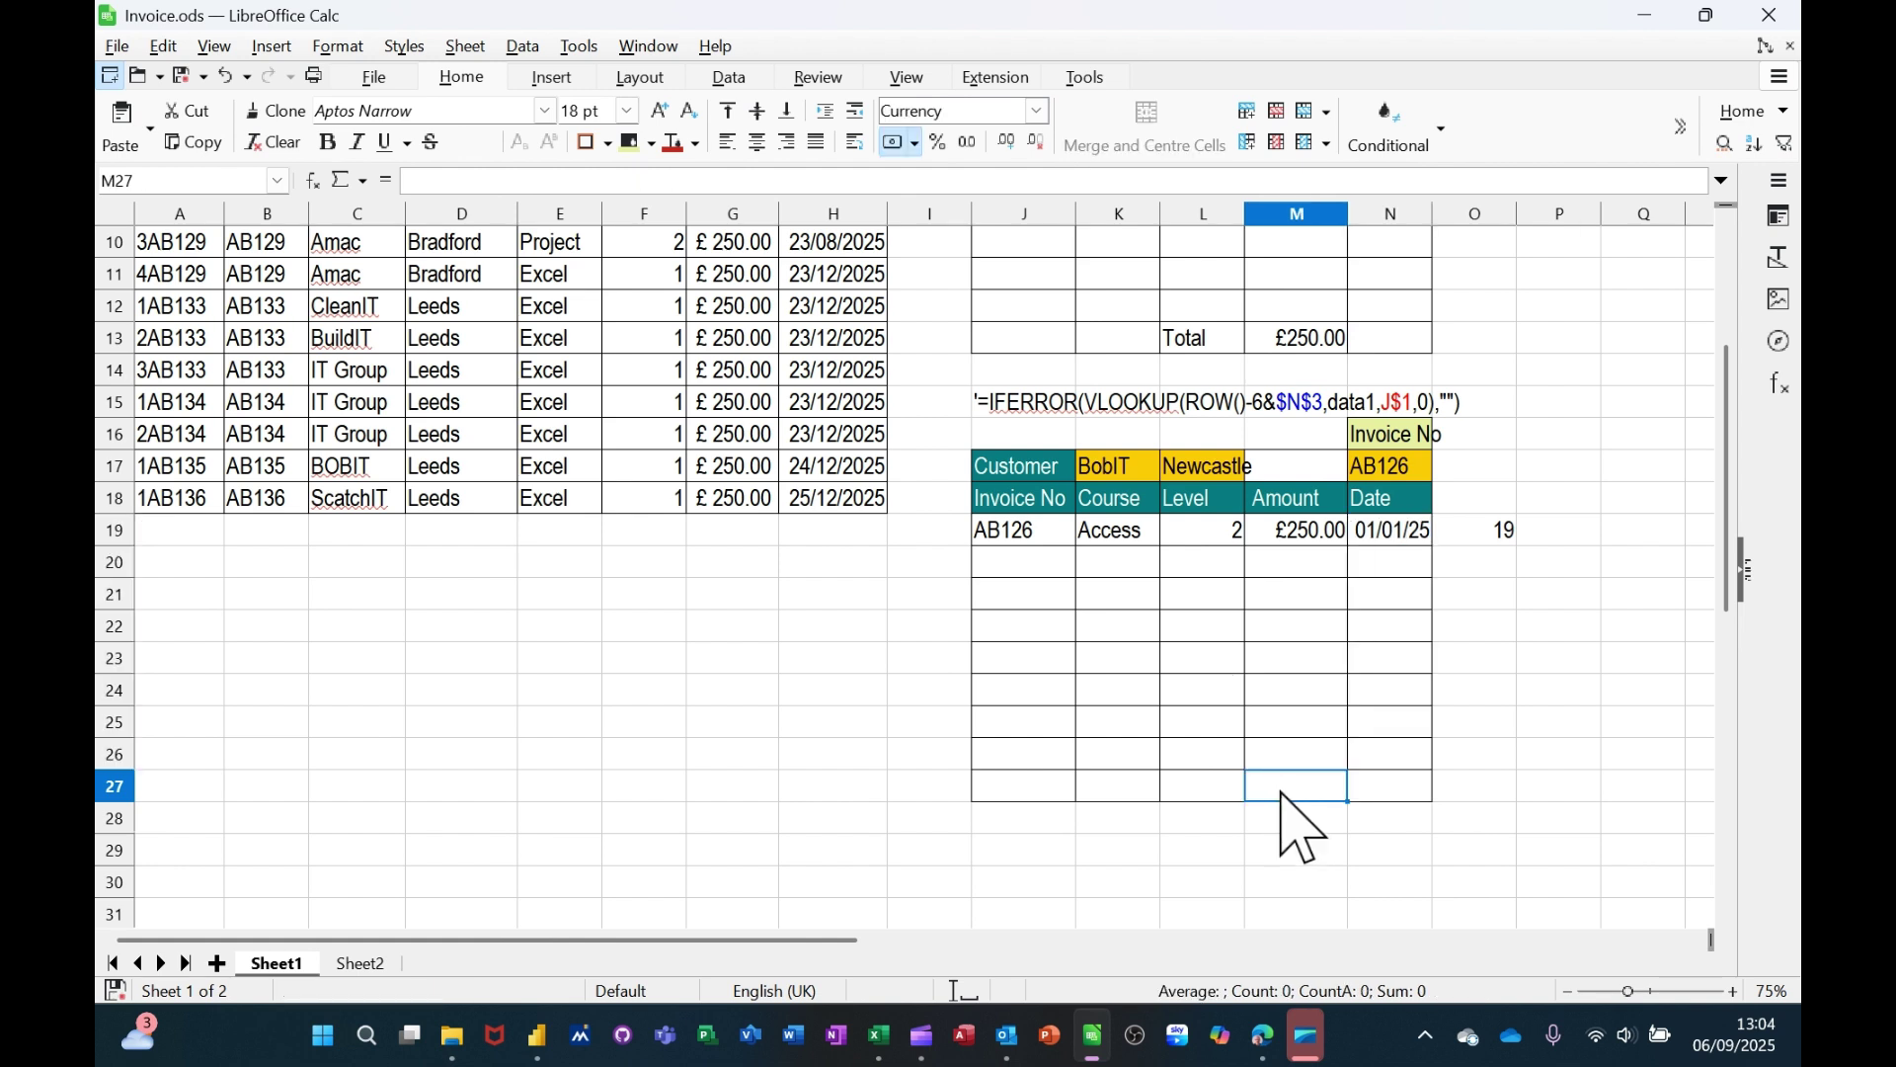
key("alt+equal")
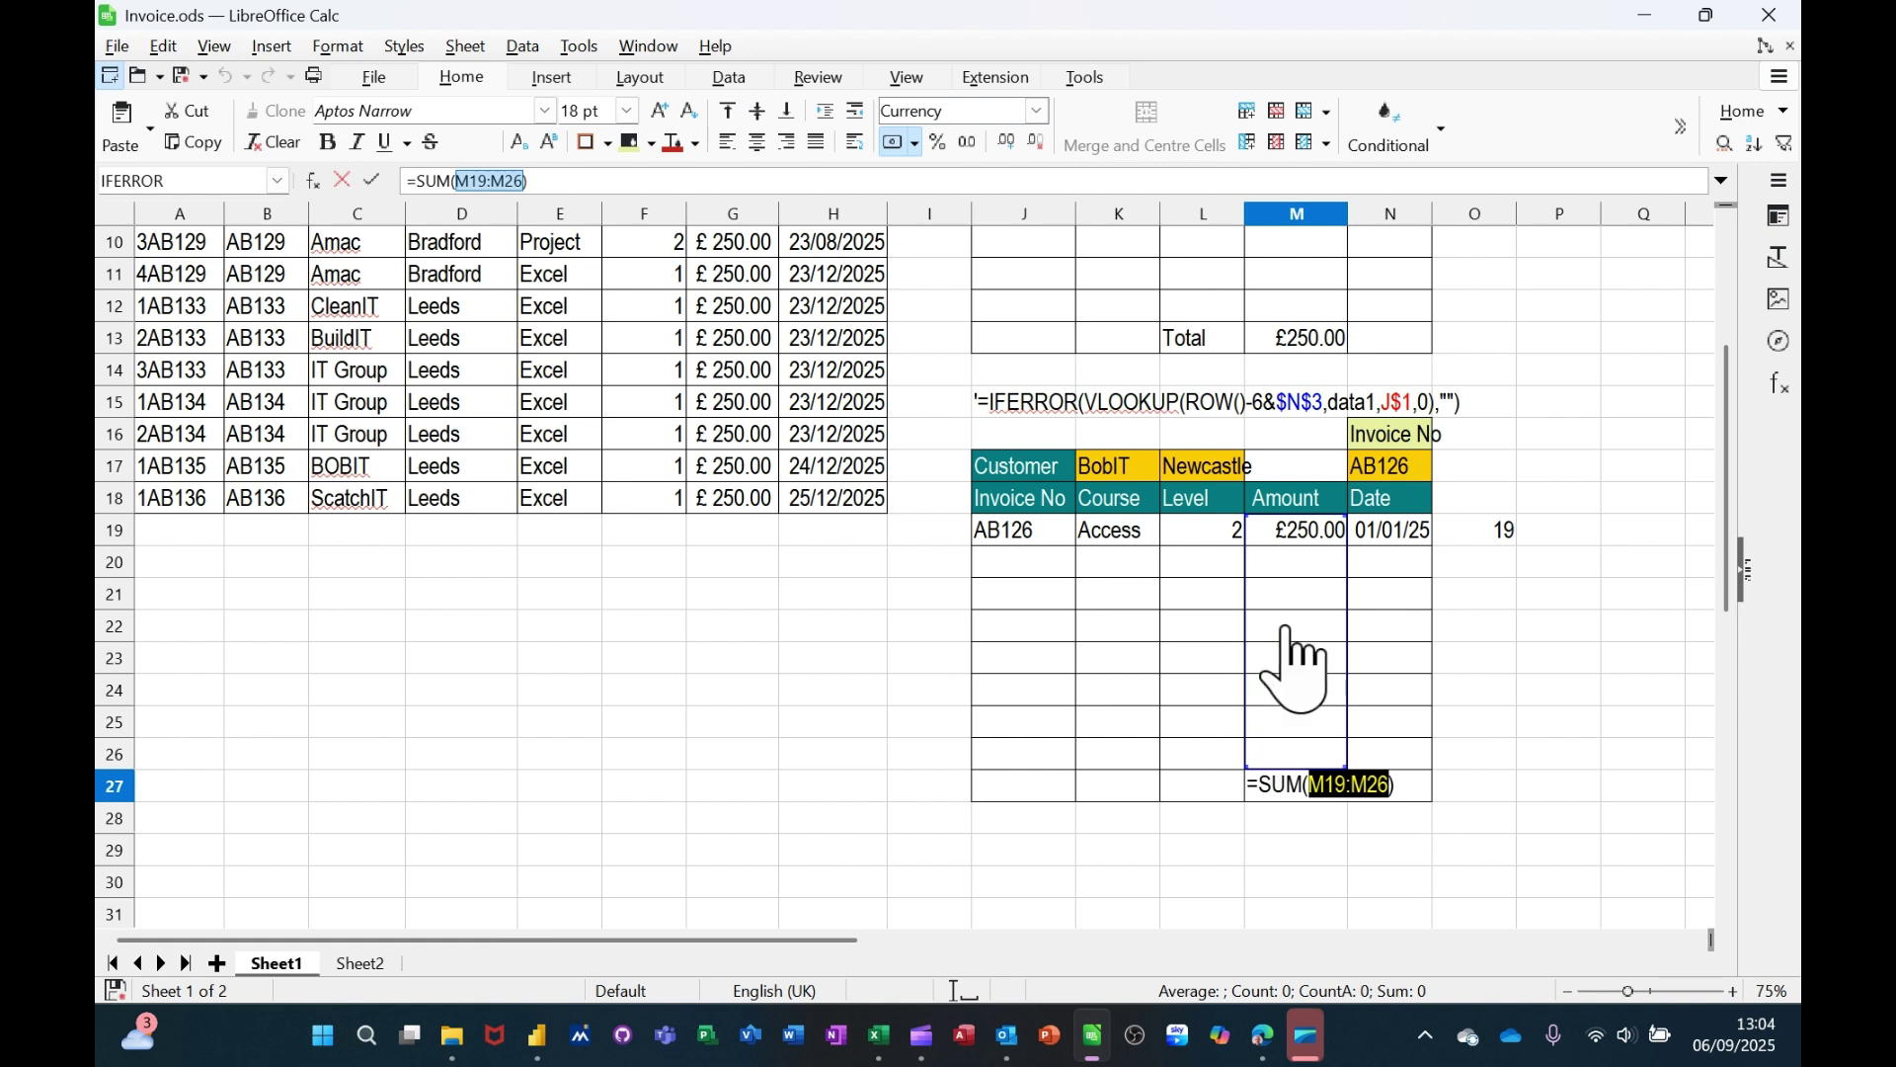
left_click(372, 181)
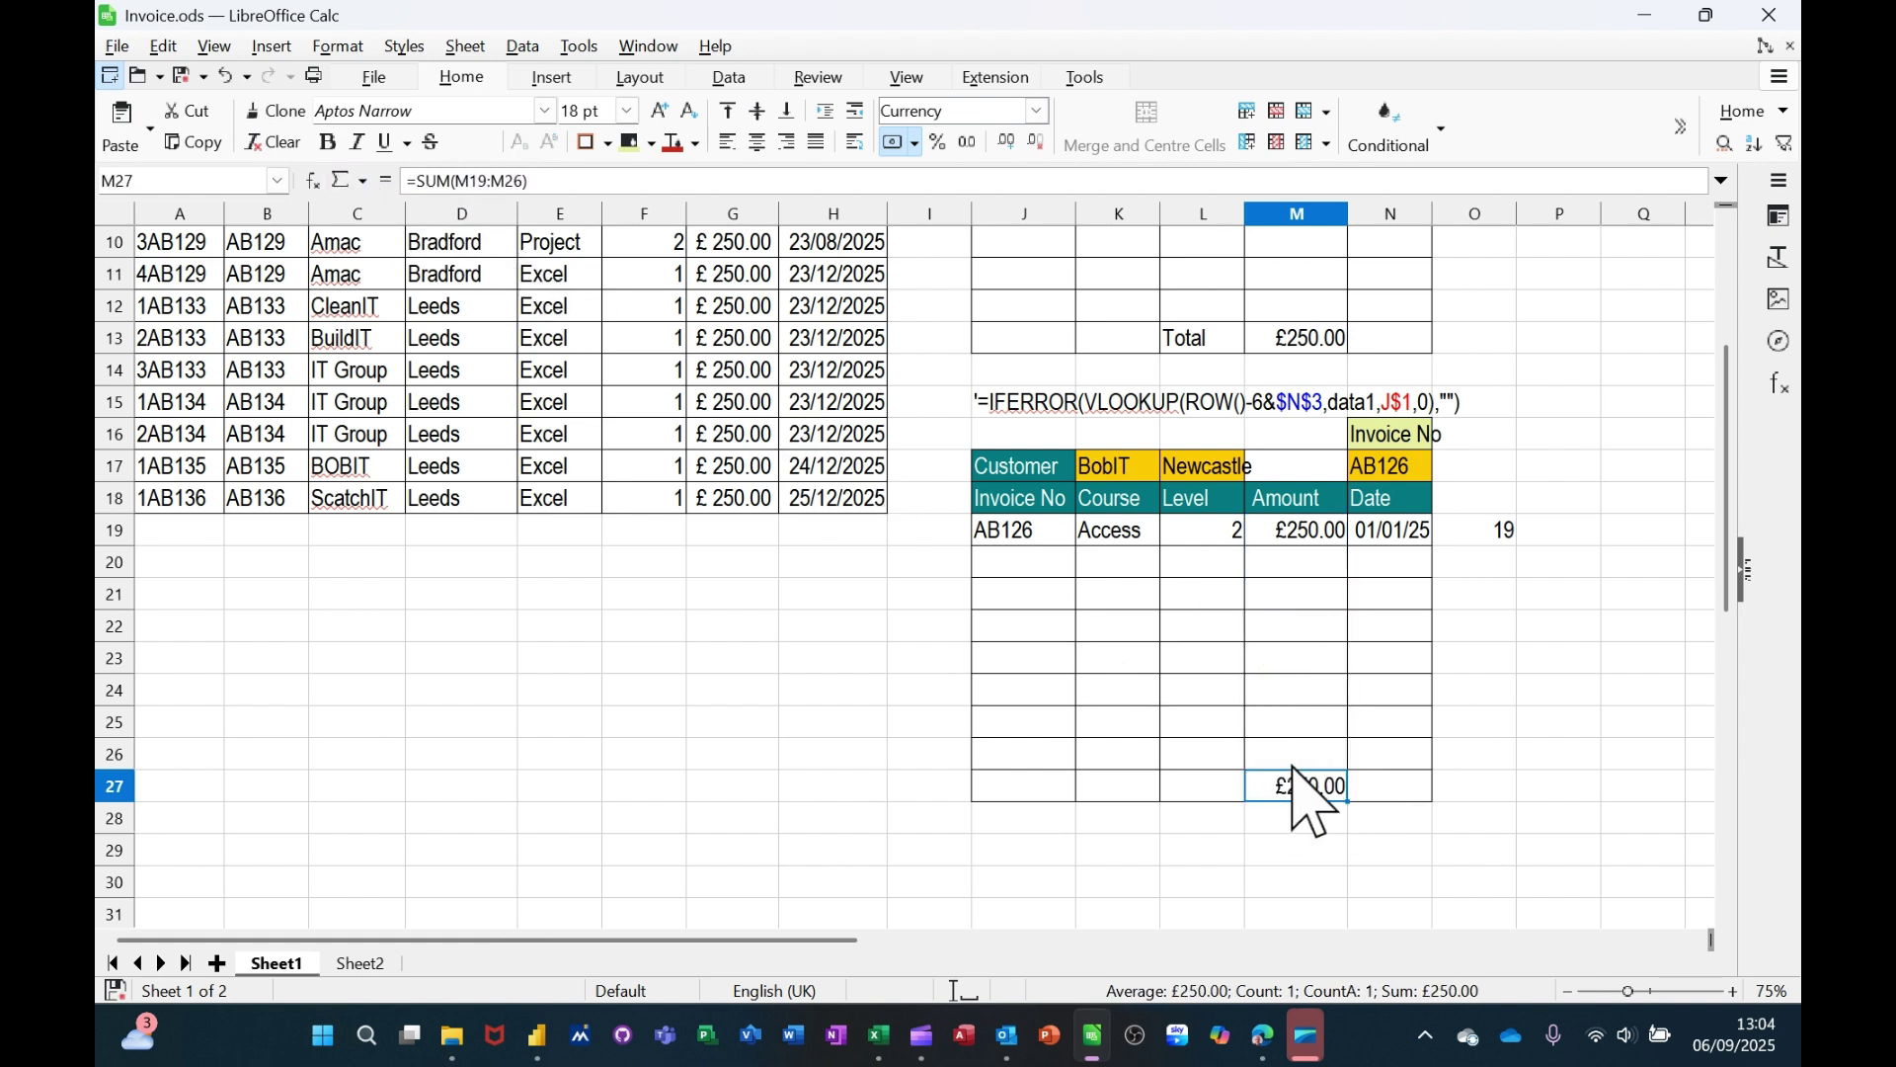
Step: Pick AB129 from the N17 invoice list, listing four items totalling £1,000.00, and inspect K17's formula
left_click(1418, 472)
left_click(1444, 468)
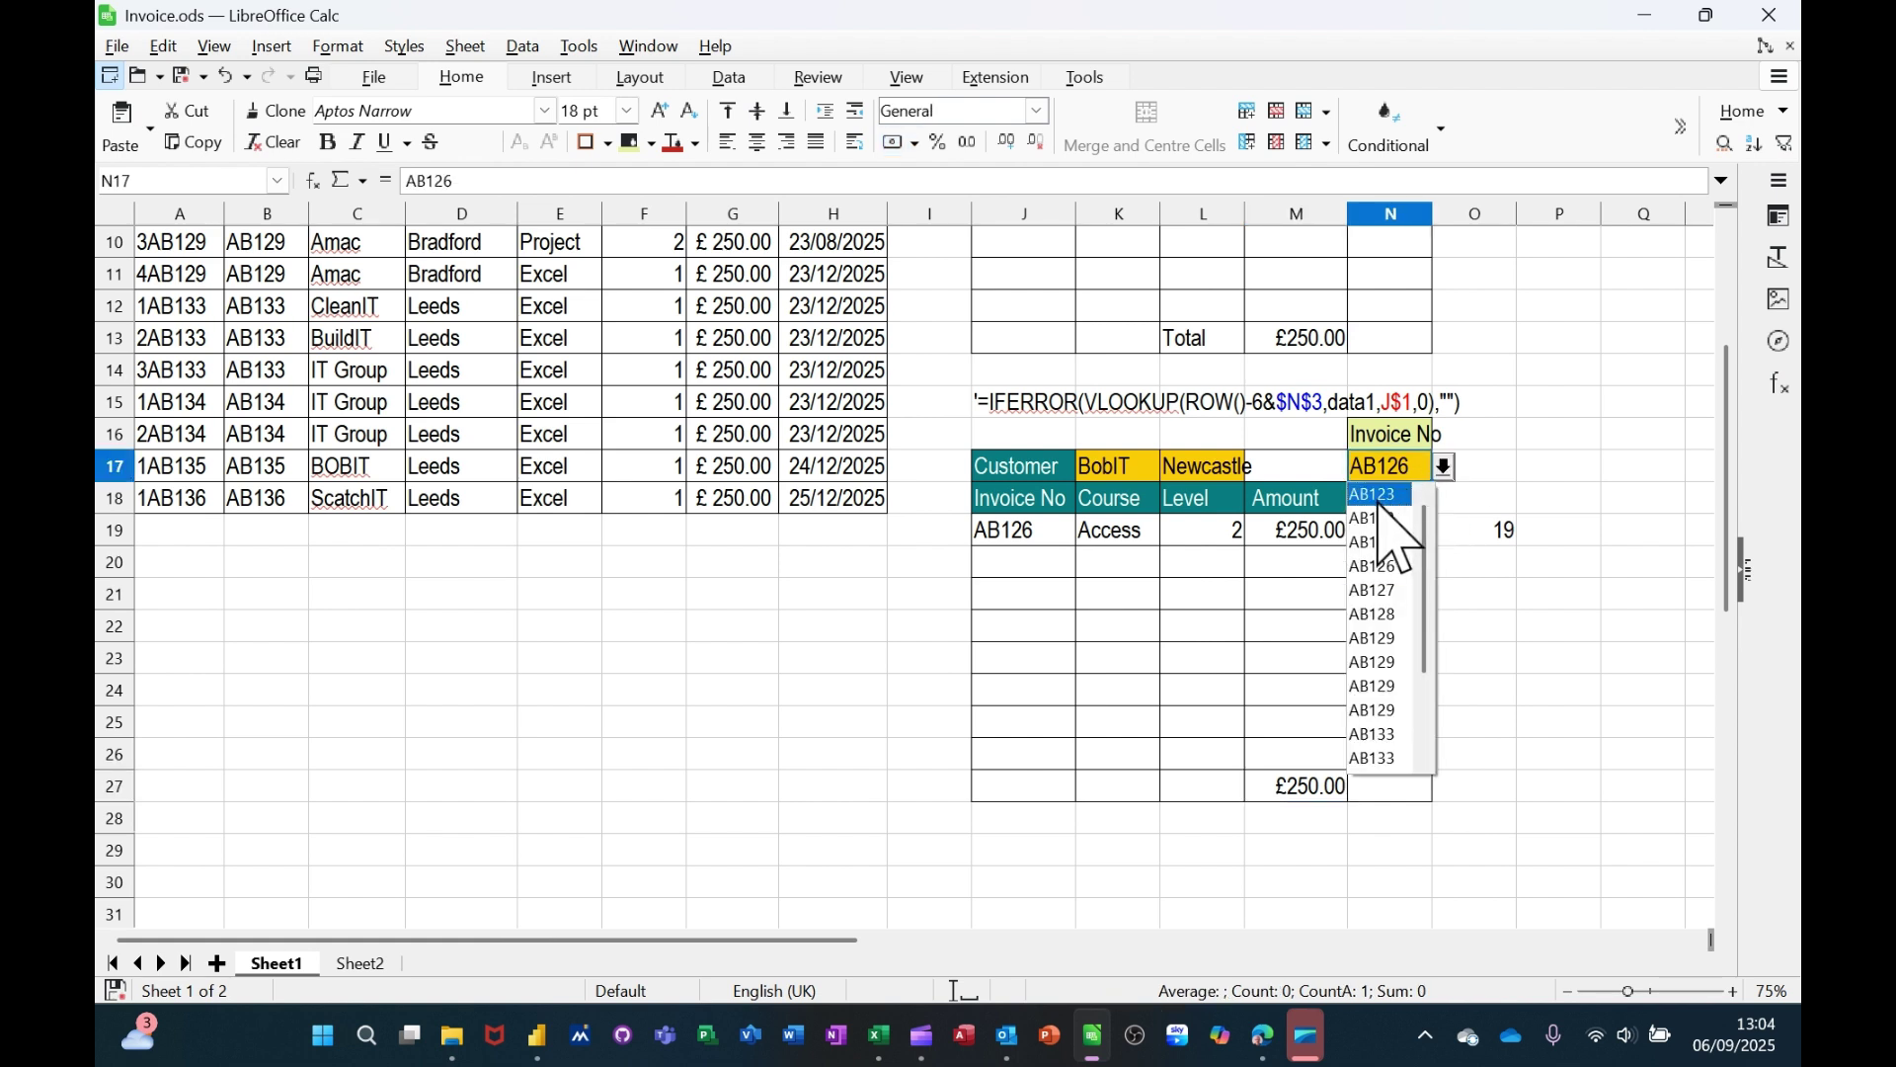
left_click(1376, 493)
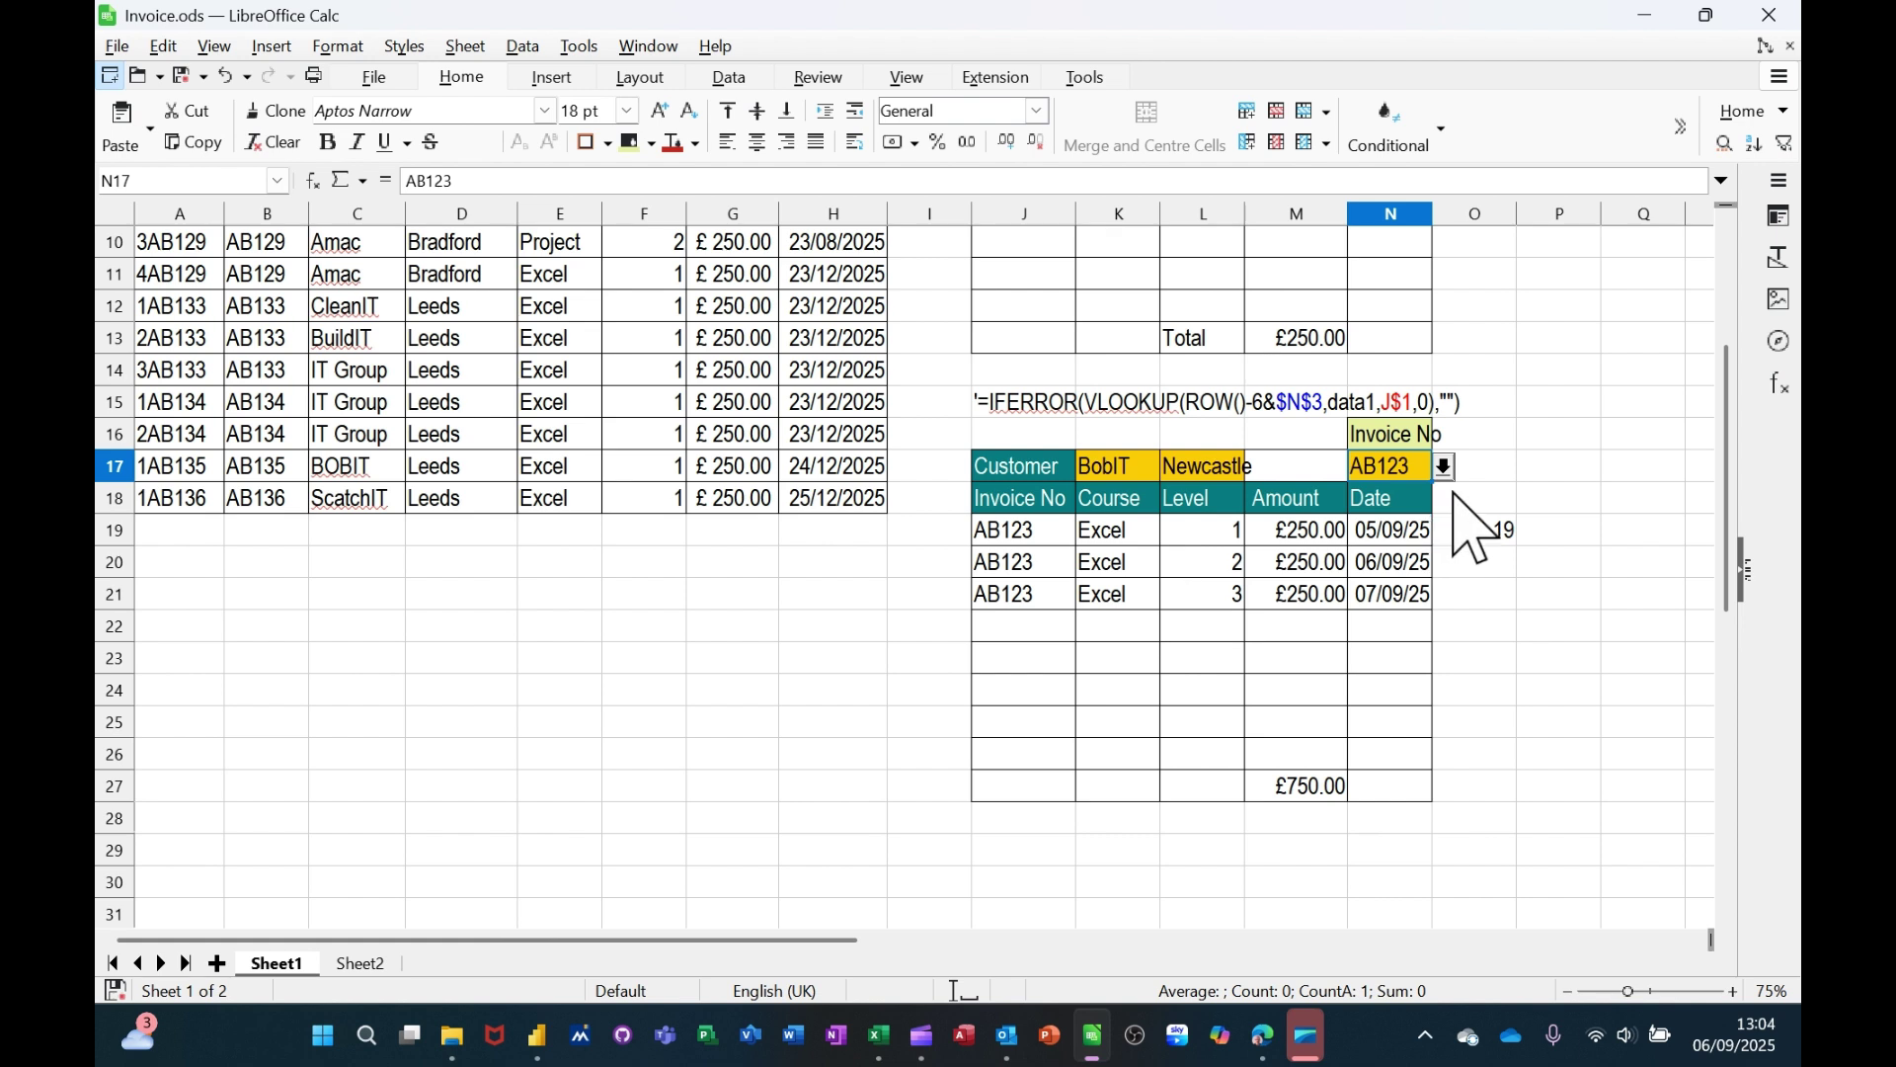
left_click(1440, 470)
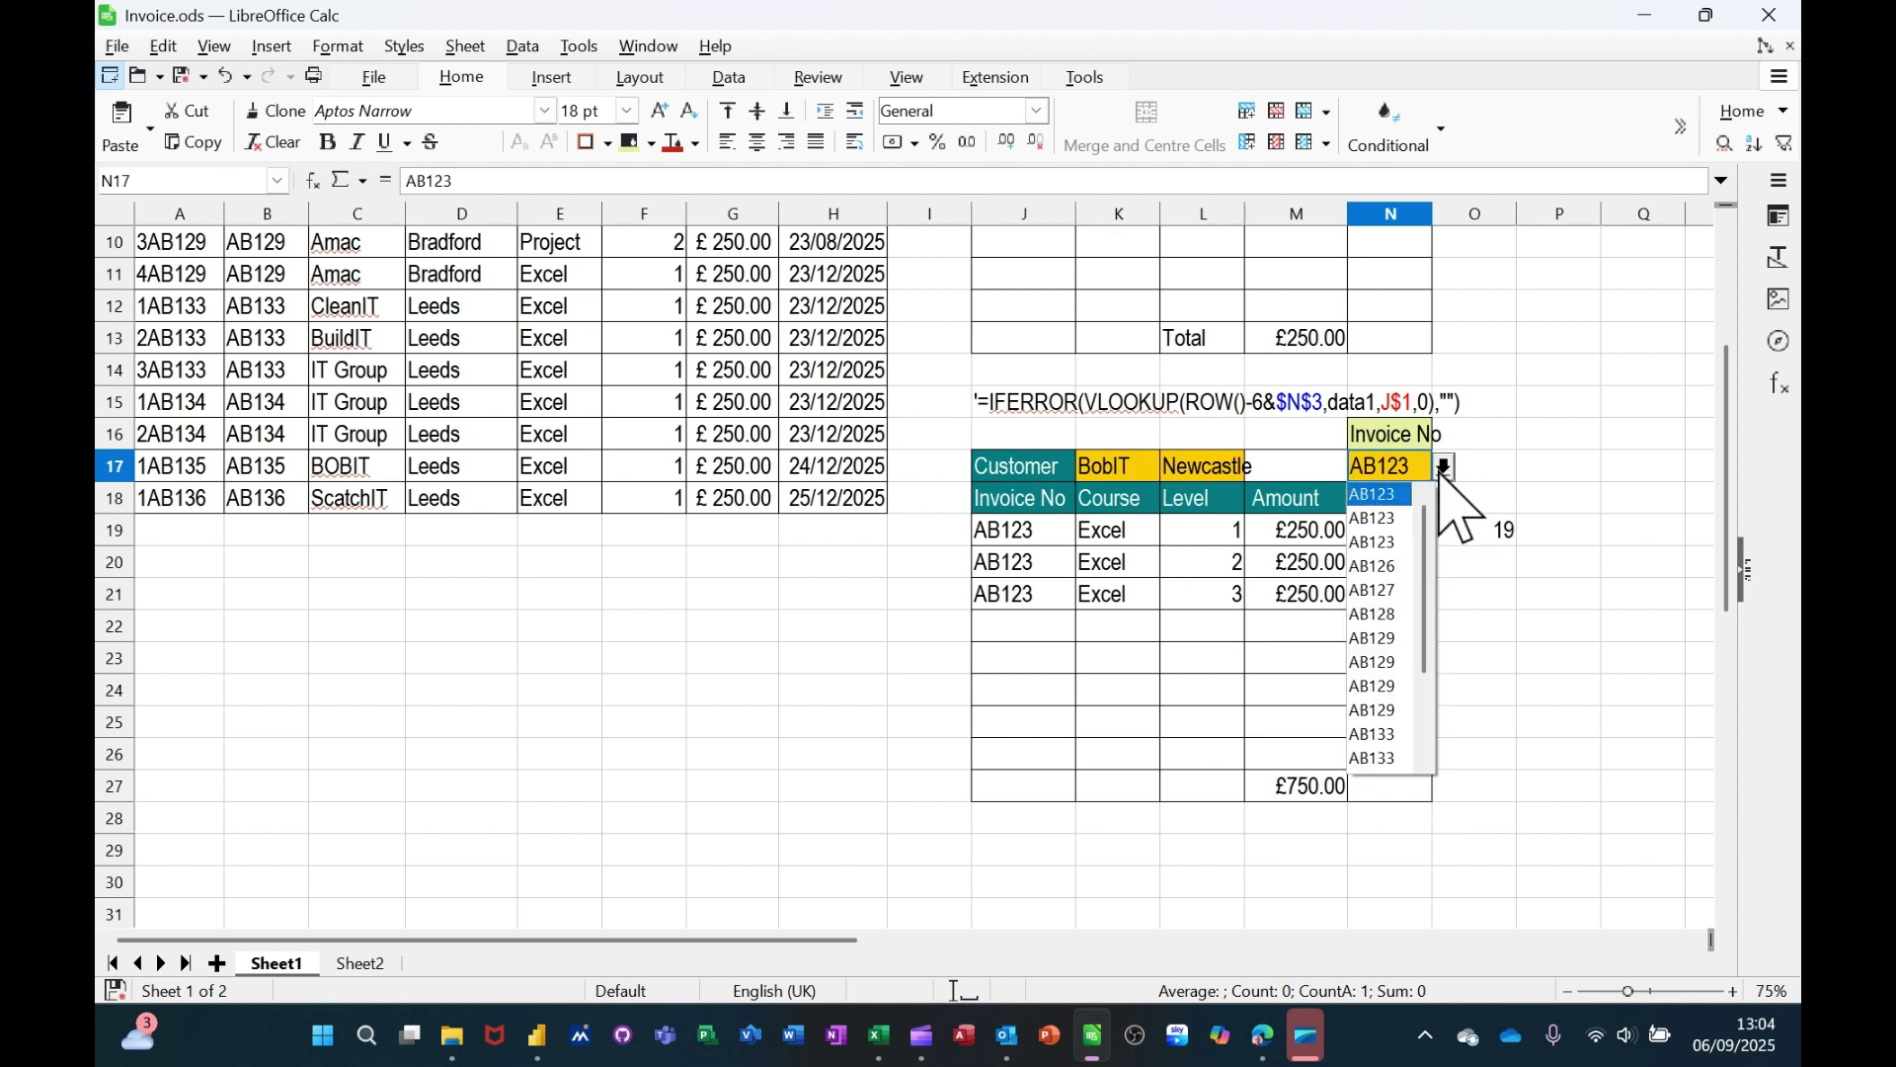
left_click(1368, 632)
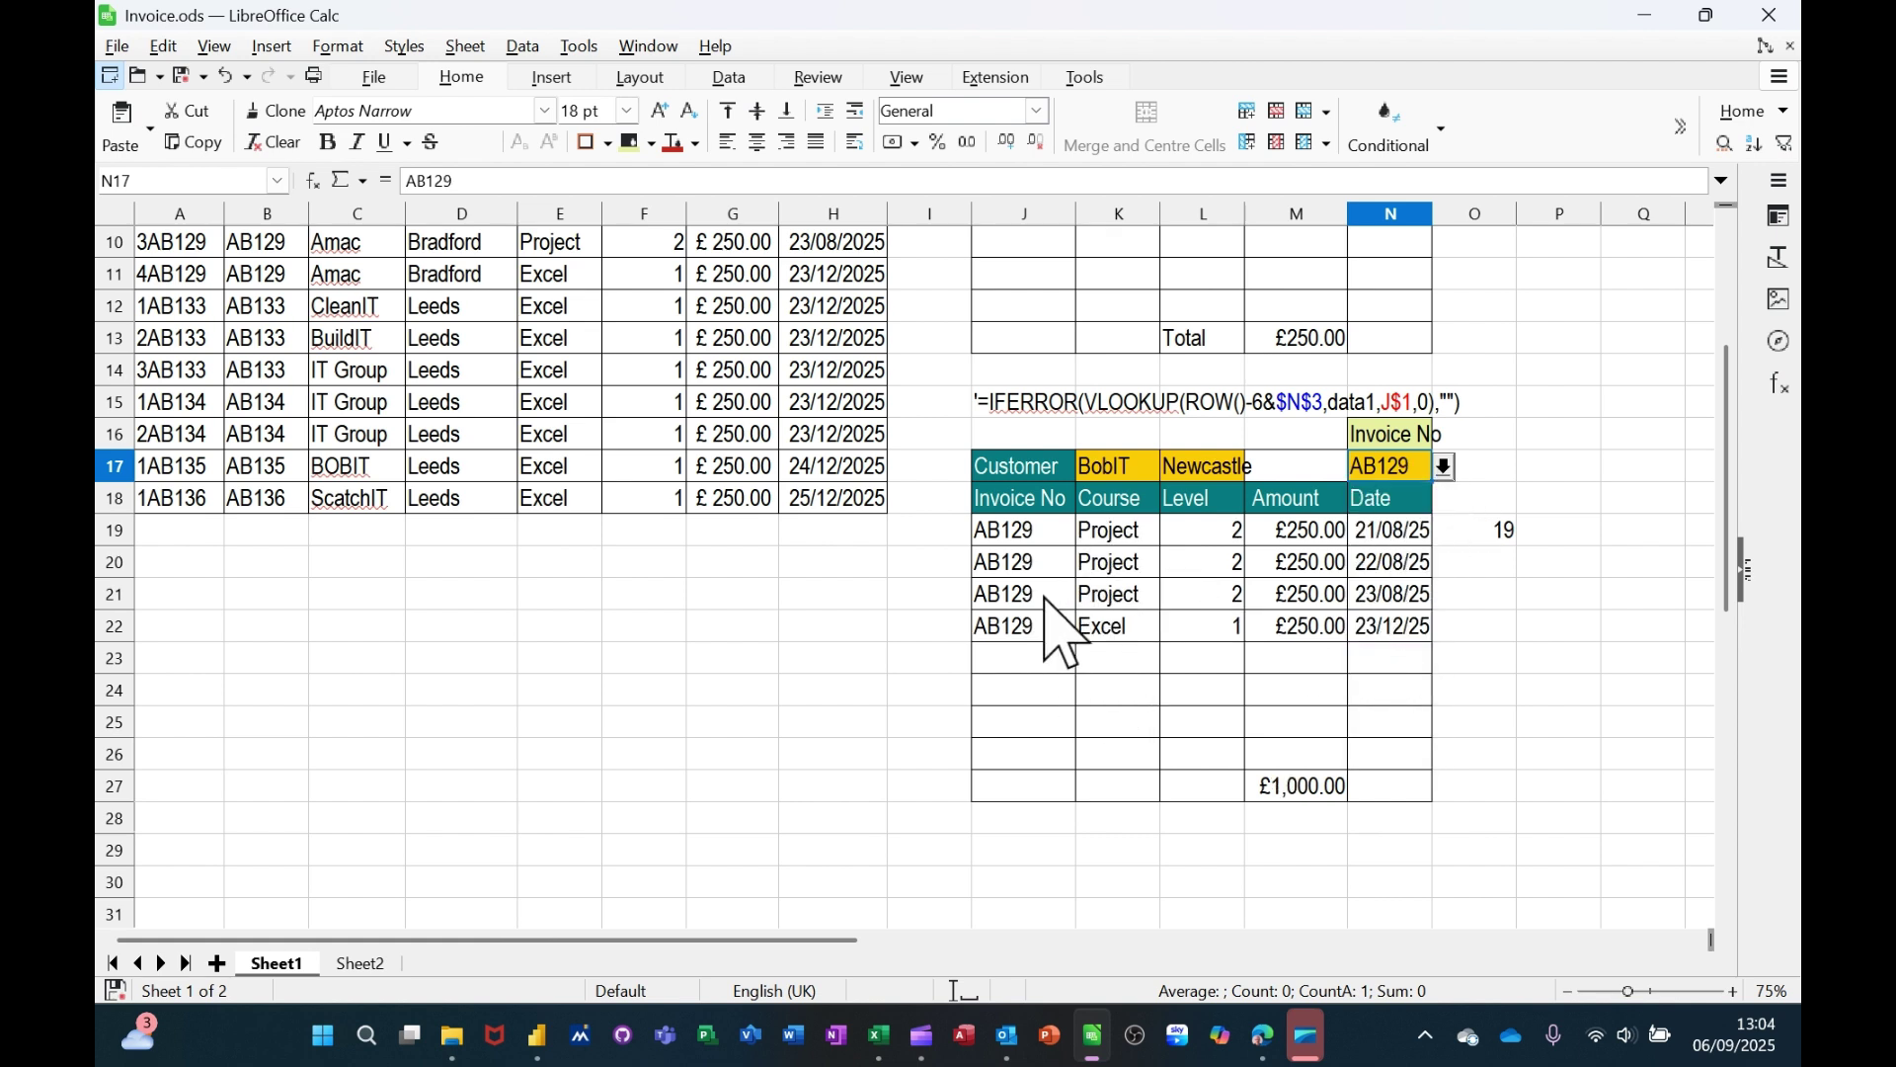
left_click(1126, 470)
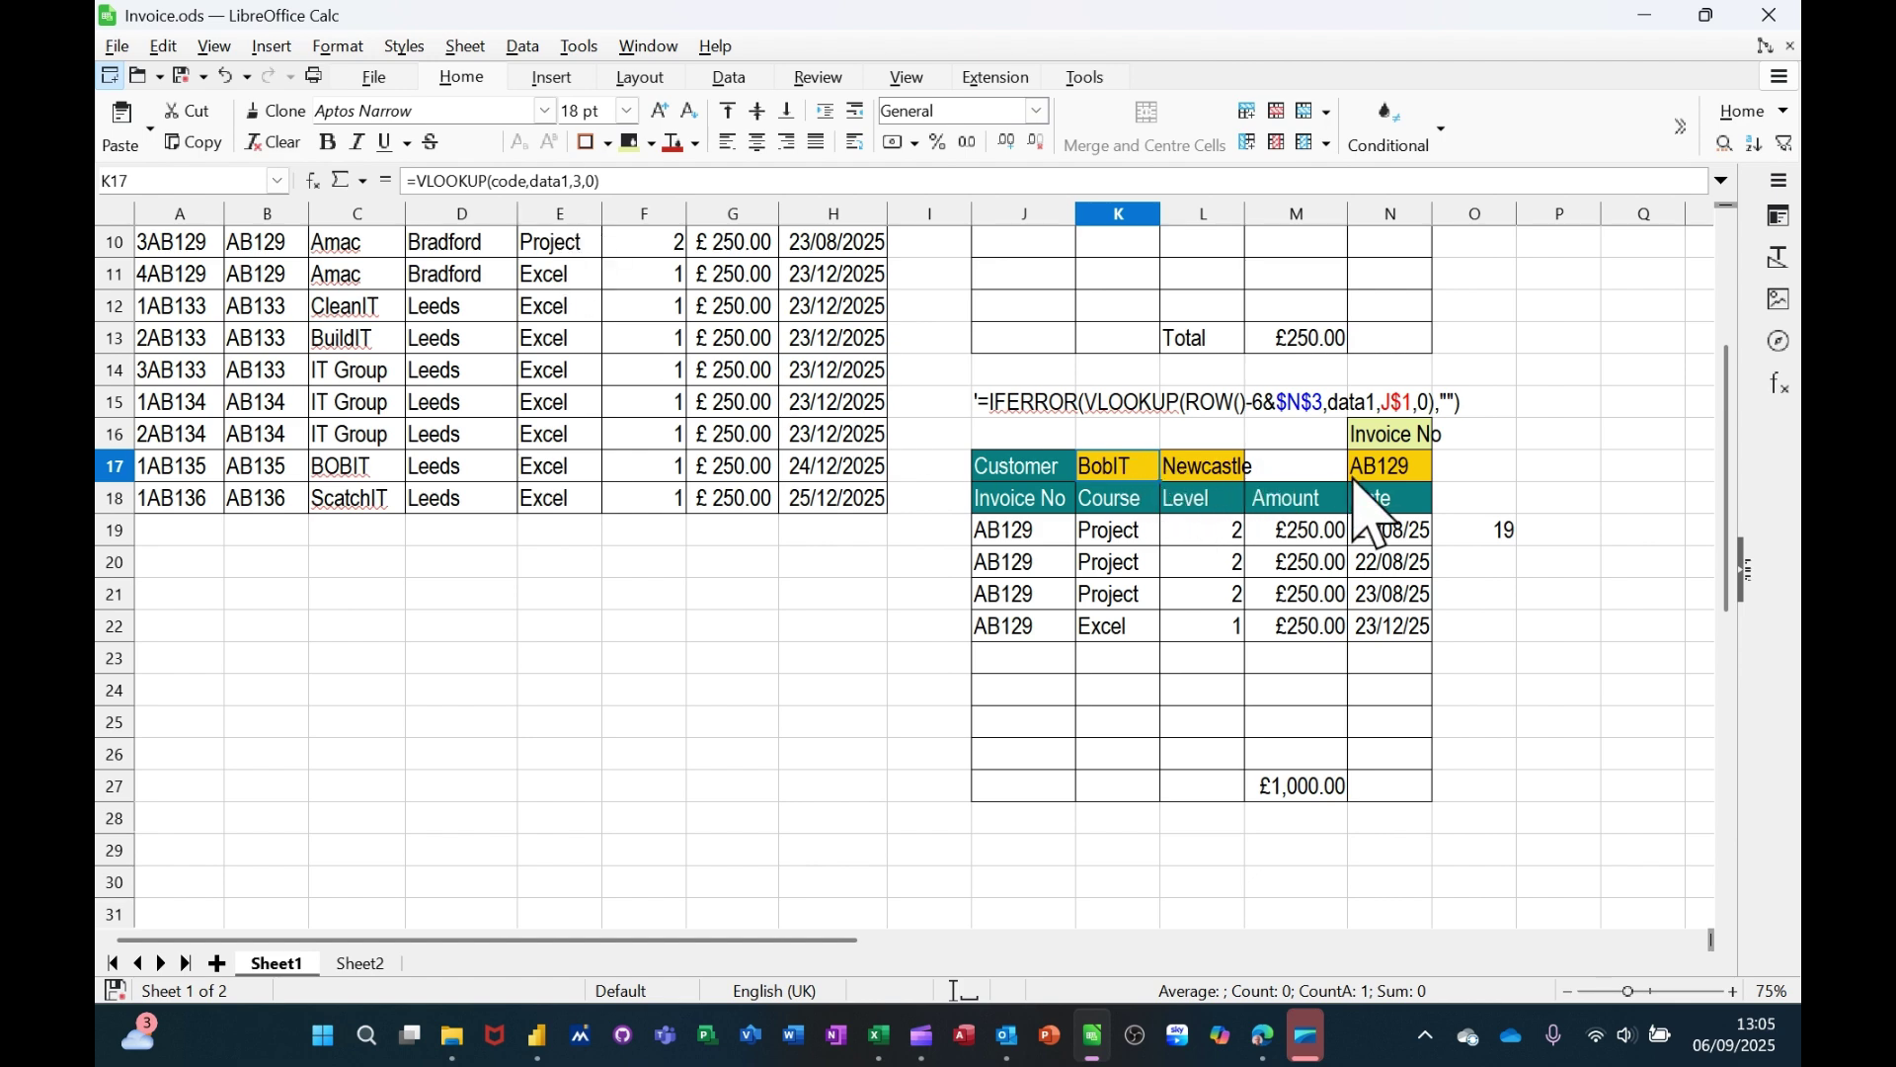
Step: Check that the data range spans columns B to H and review the K17 customer lookup
scroll(1344, 517, "up", 2)
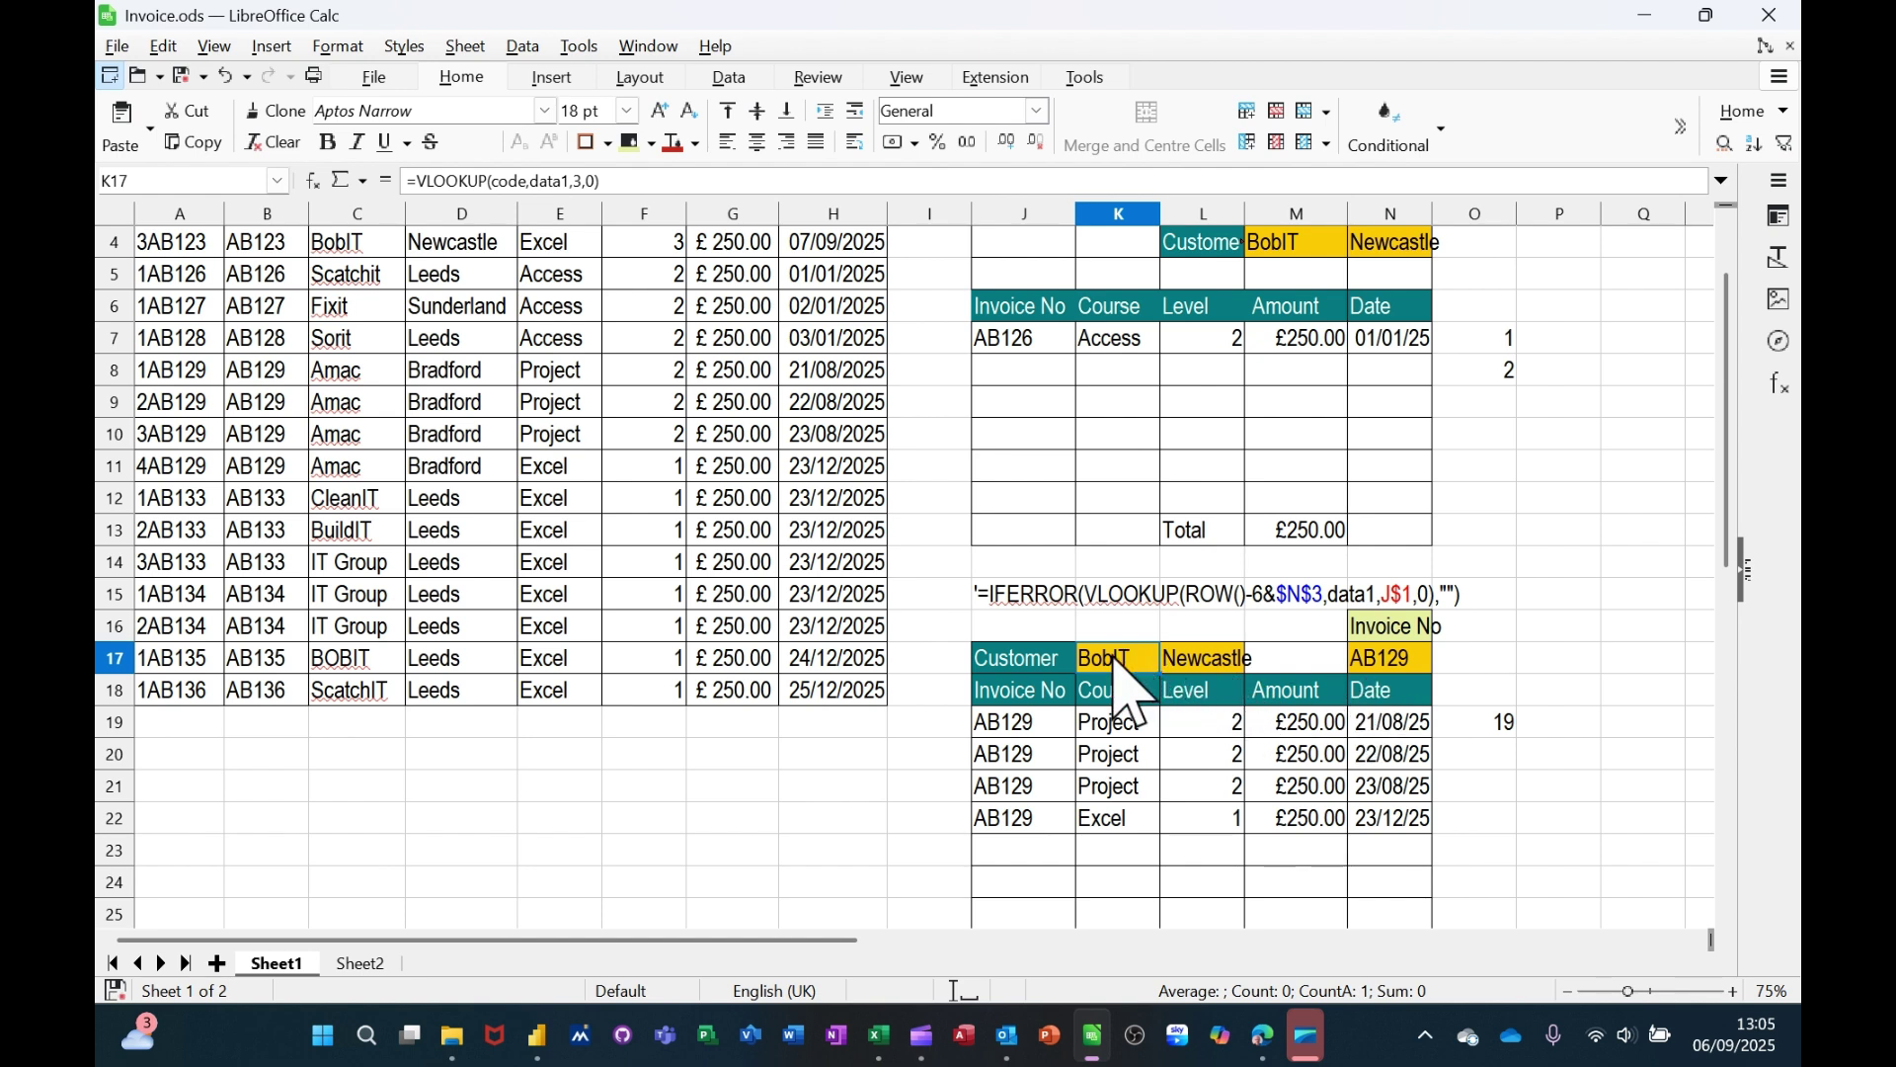
scroll(573, 494, "up", 1)
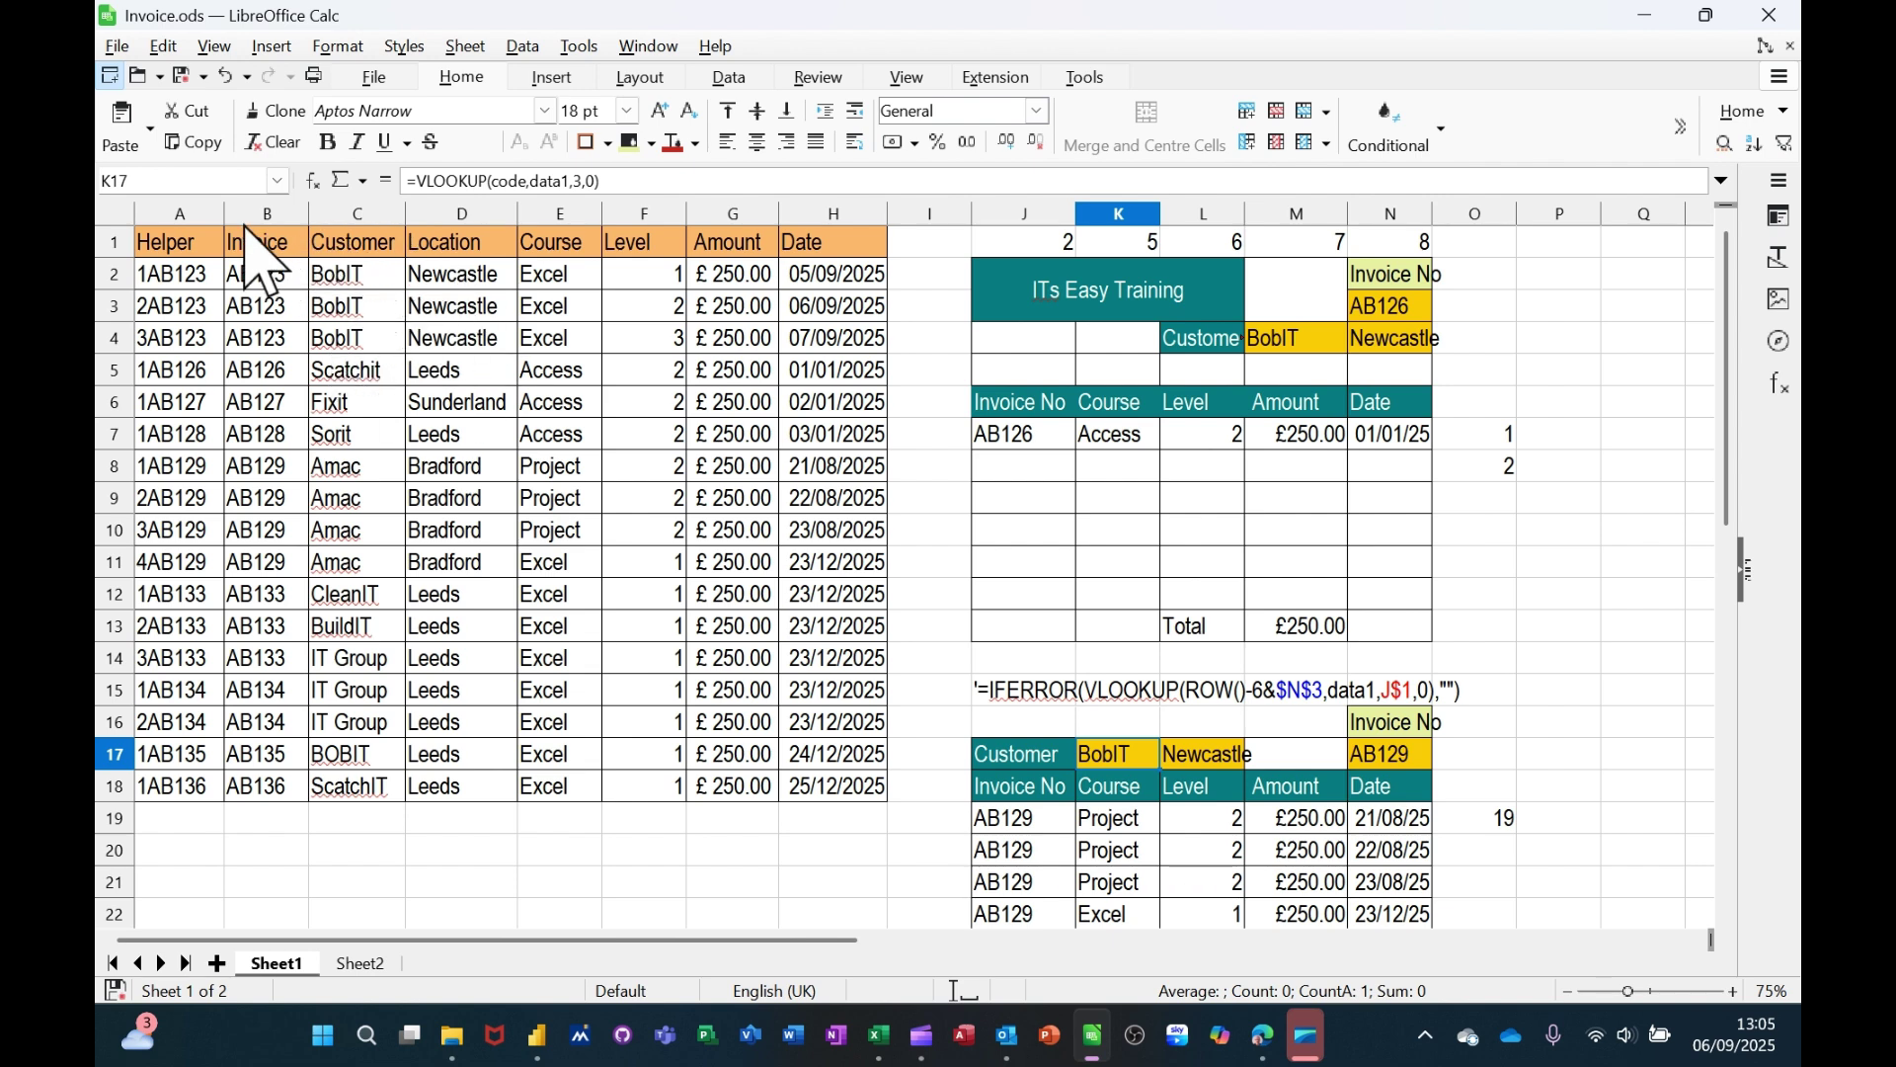
left_click_drag(247, 215, 796, 267)
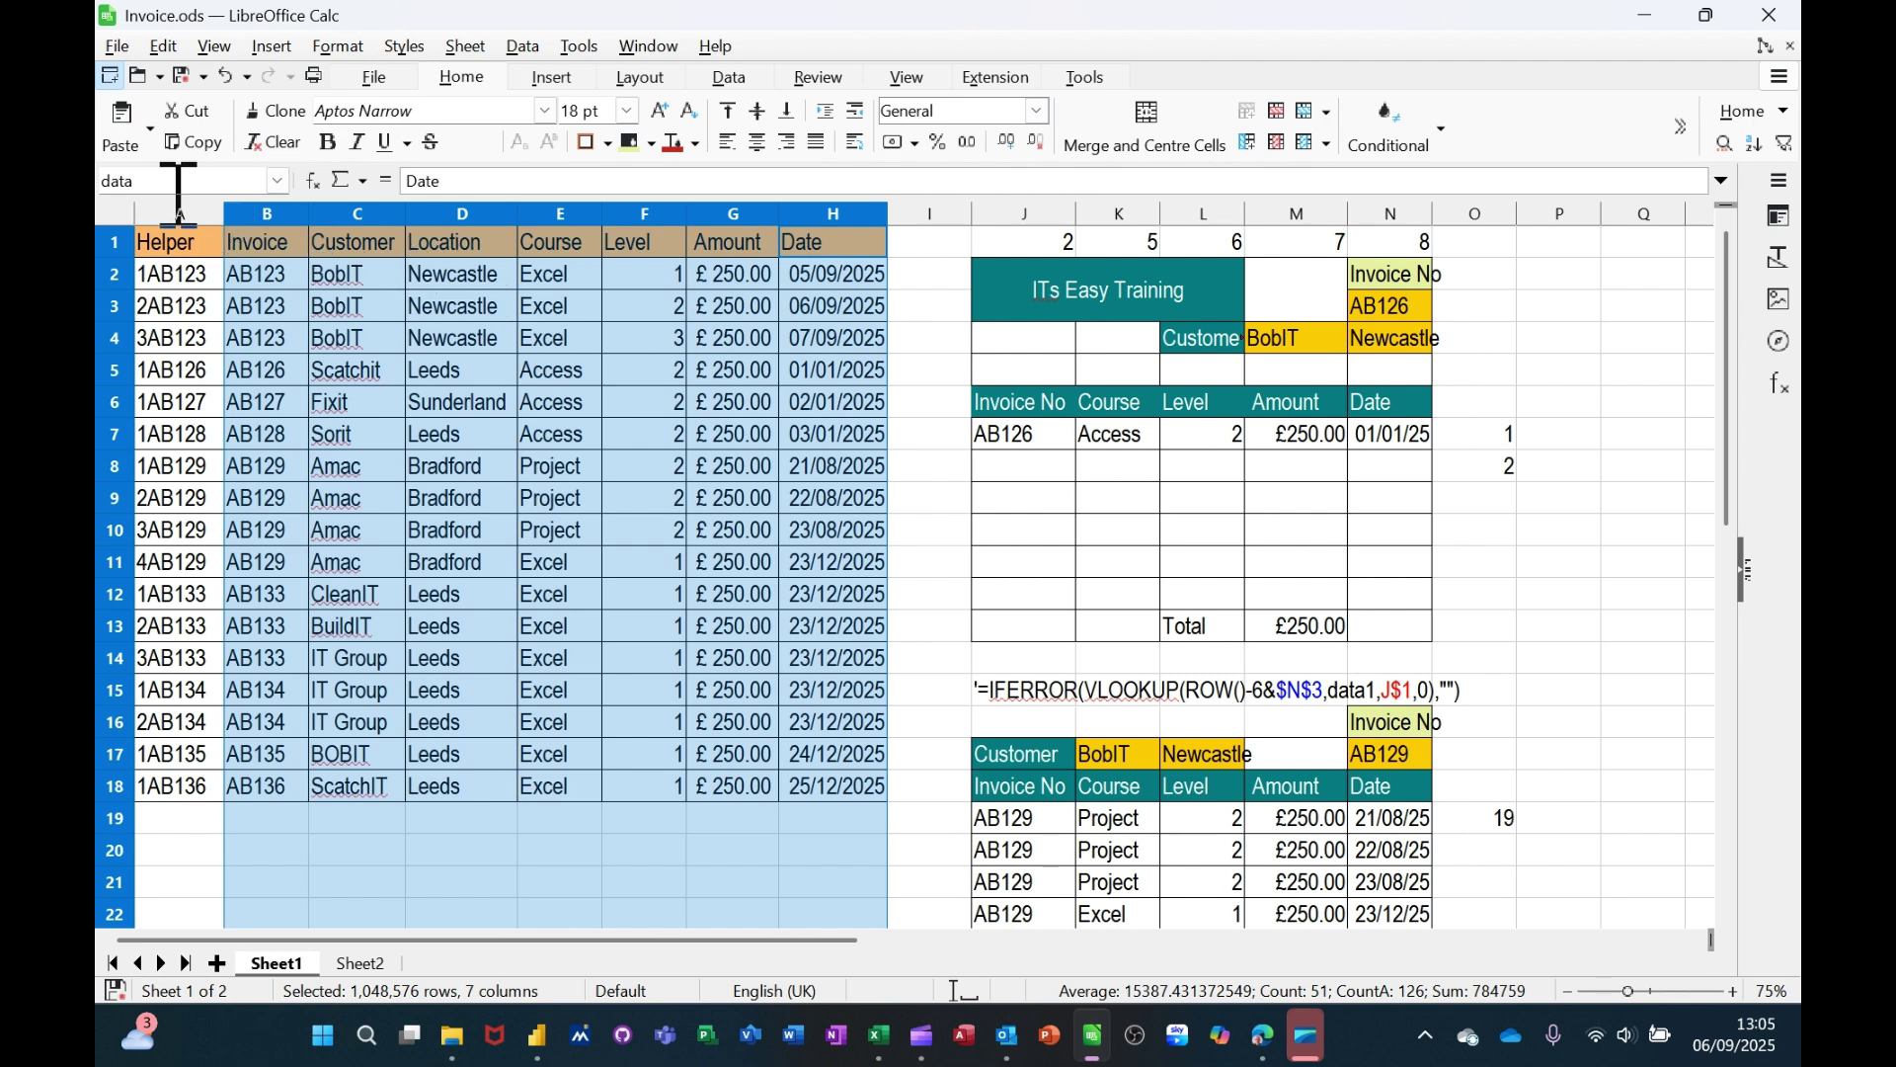
left_click(257, 247)
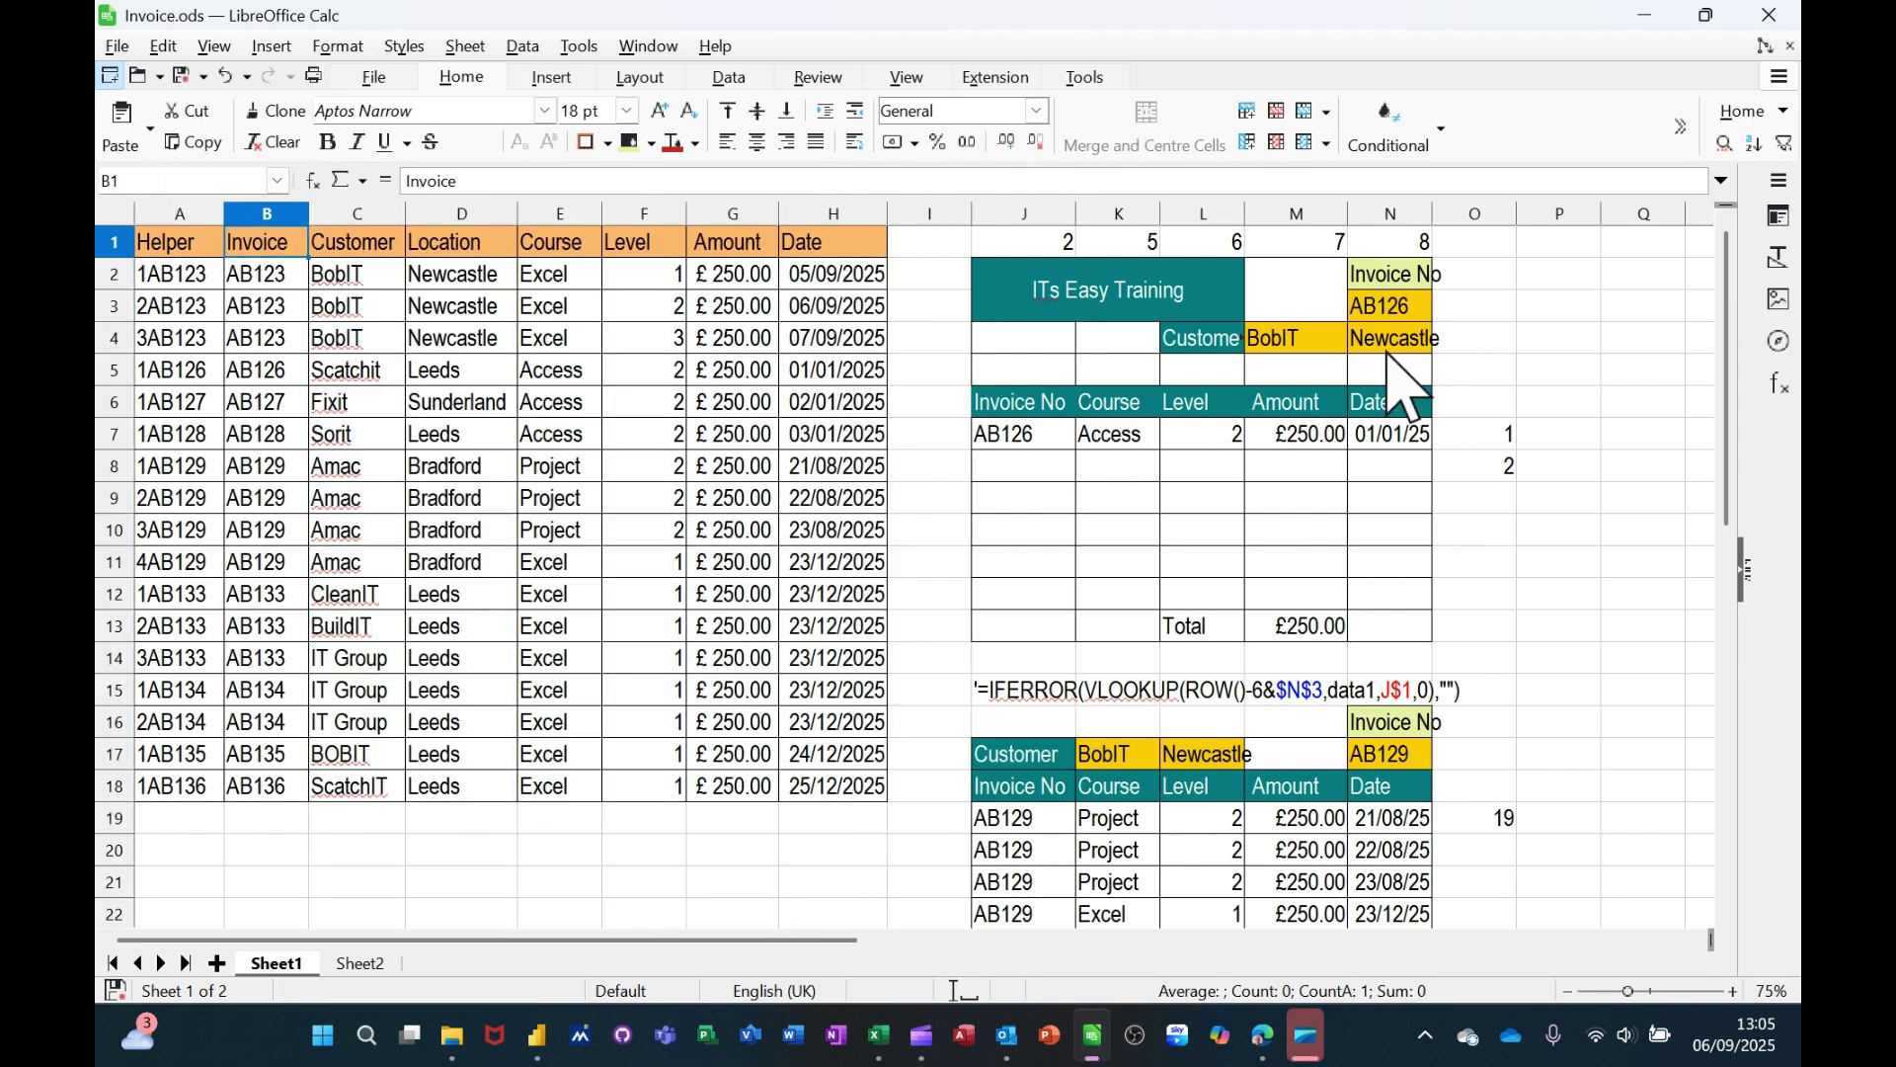
left_click(1407, 314)
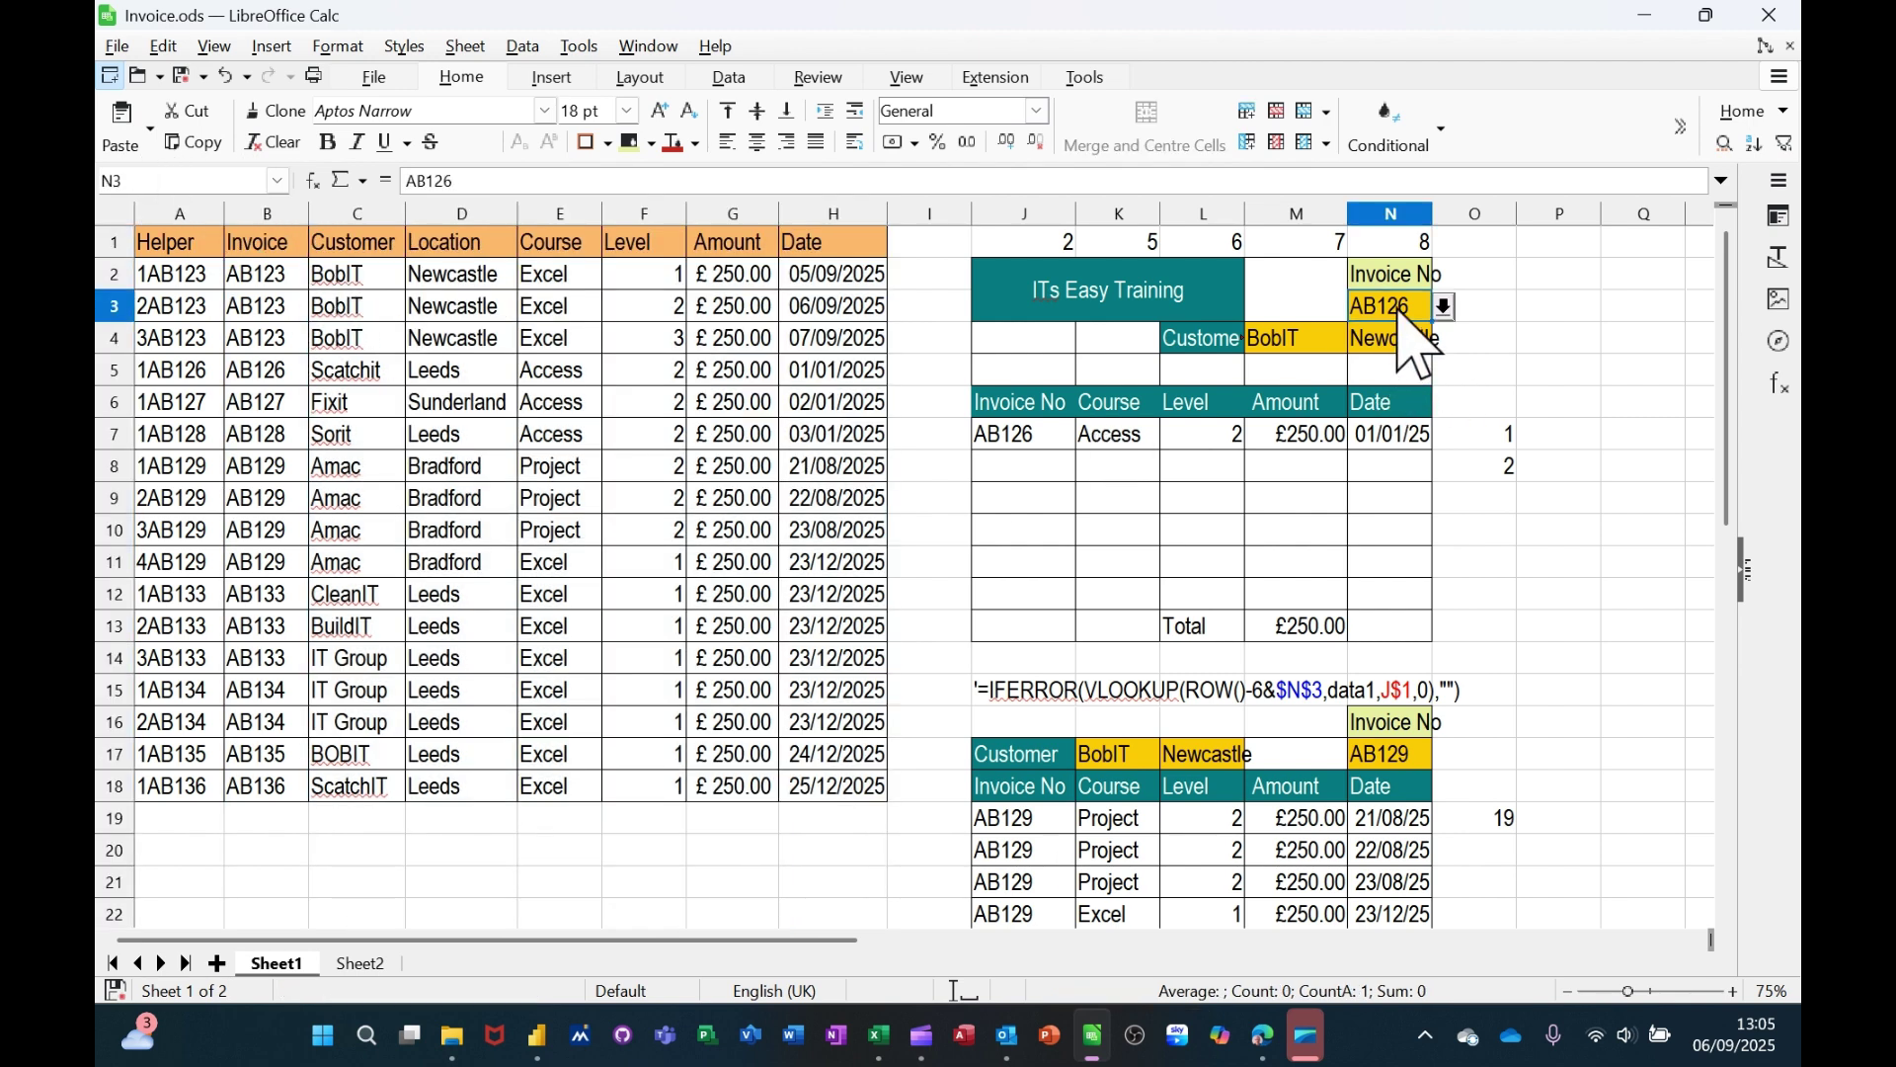
scroll(1320, 507, "down", 1)
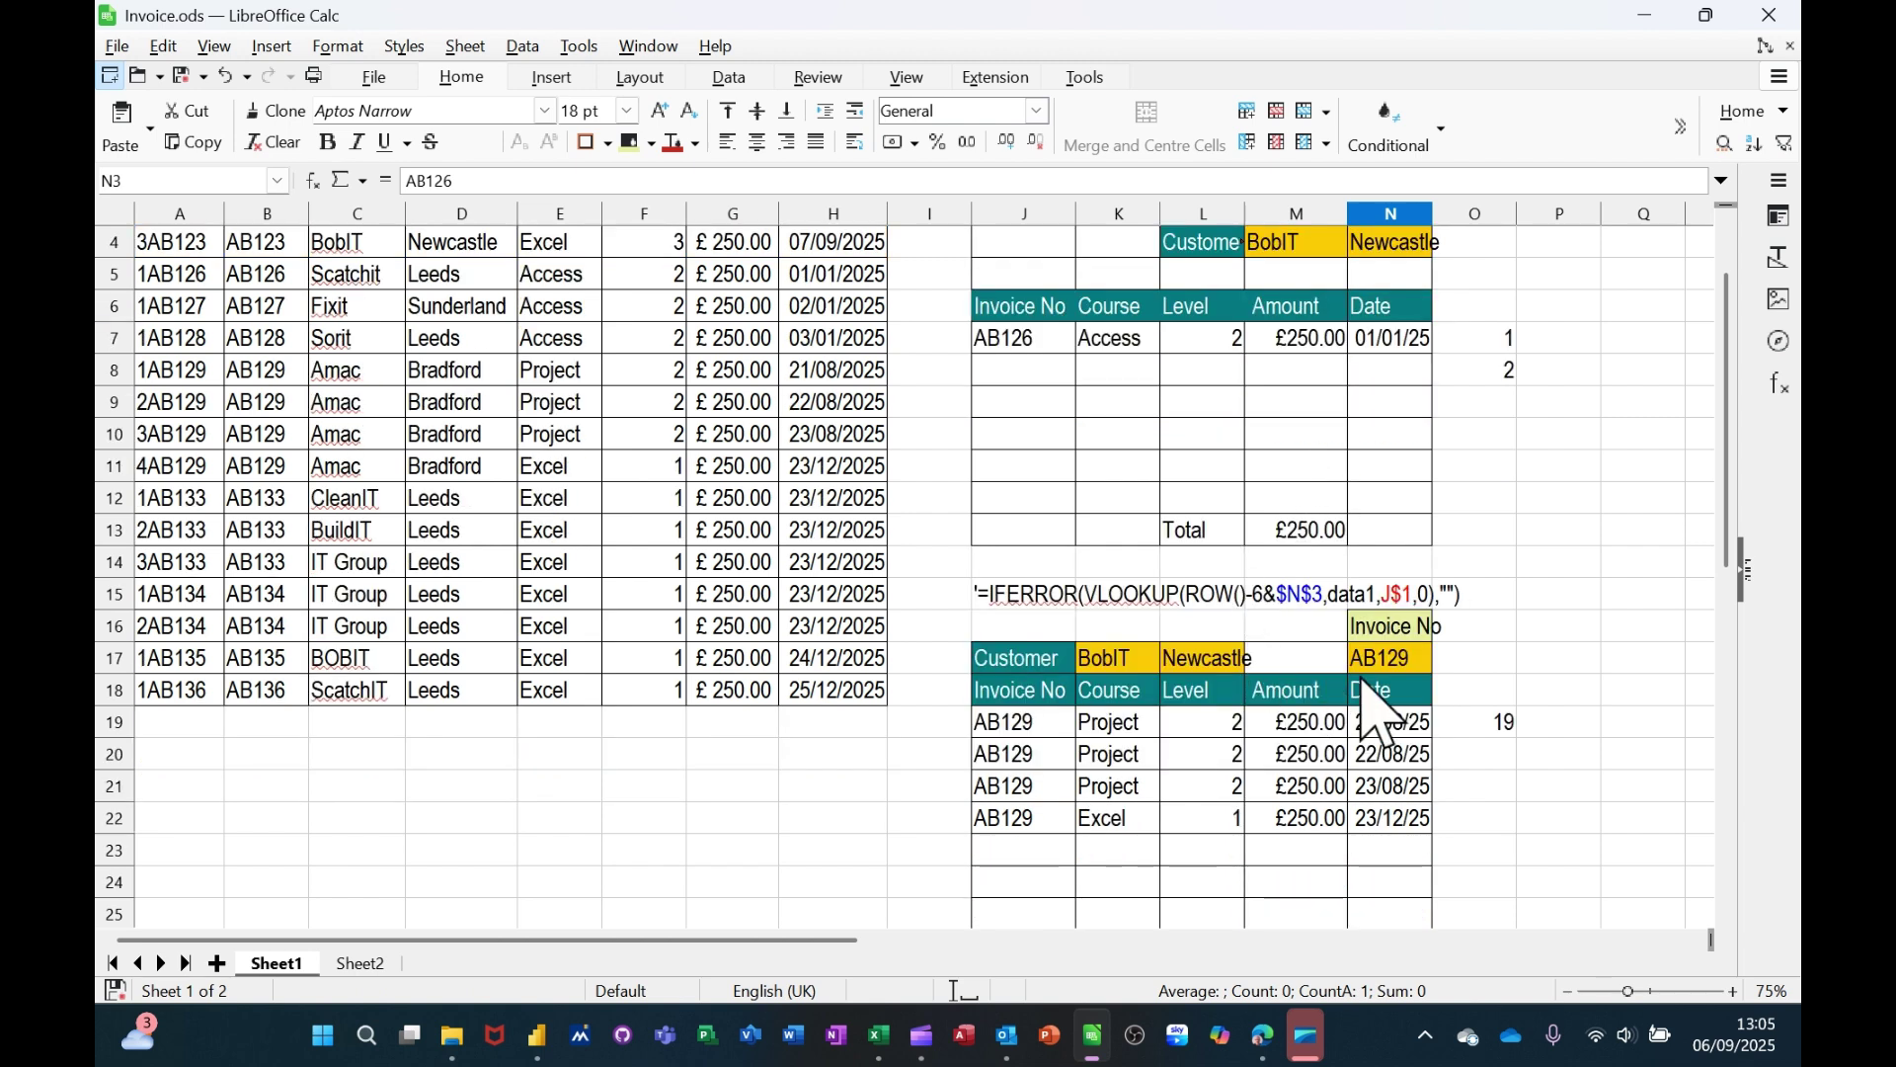
left_click(1376, 664)
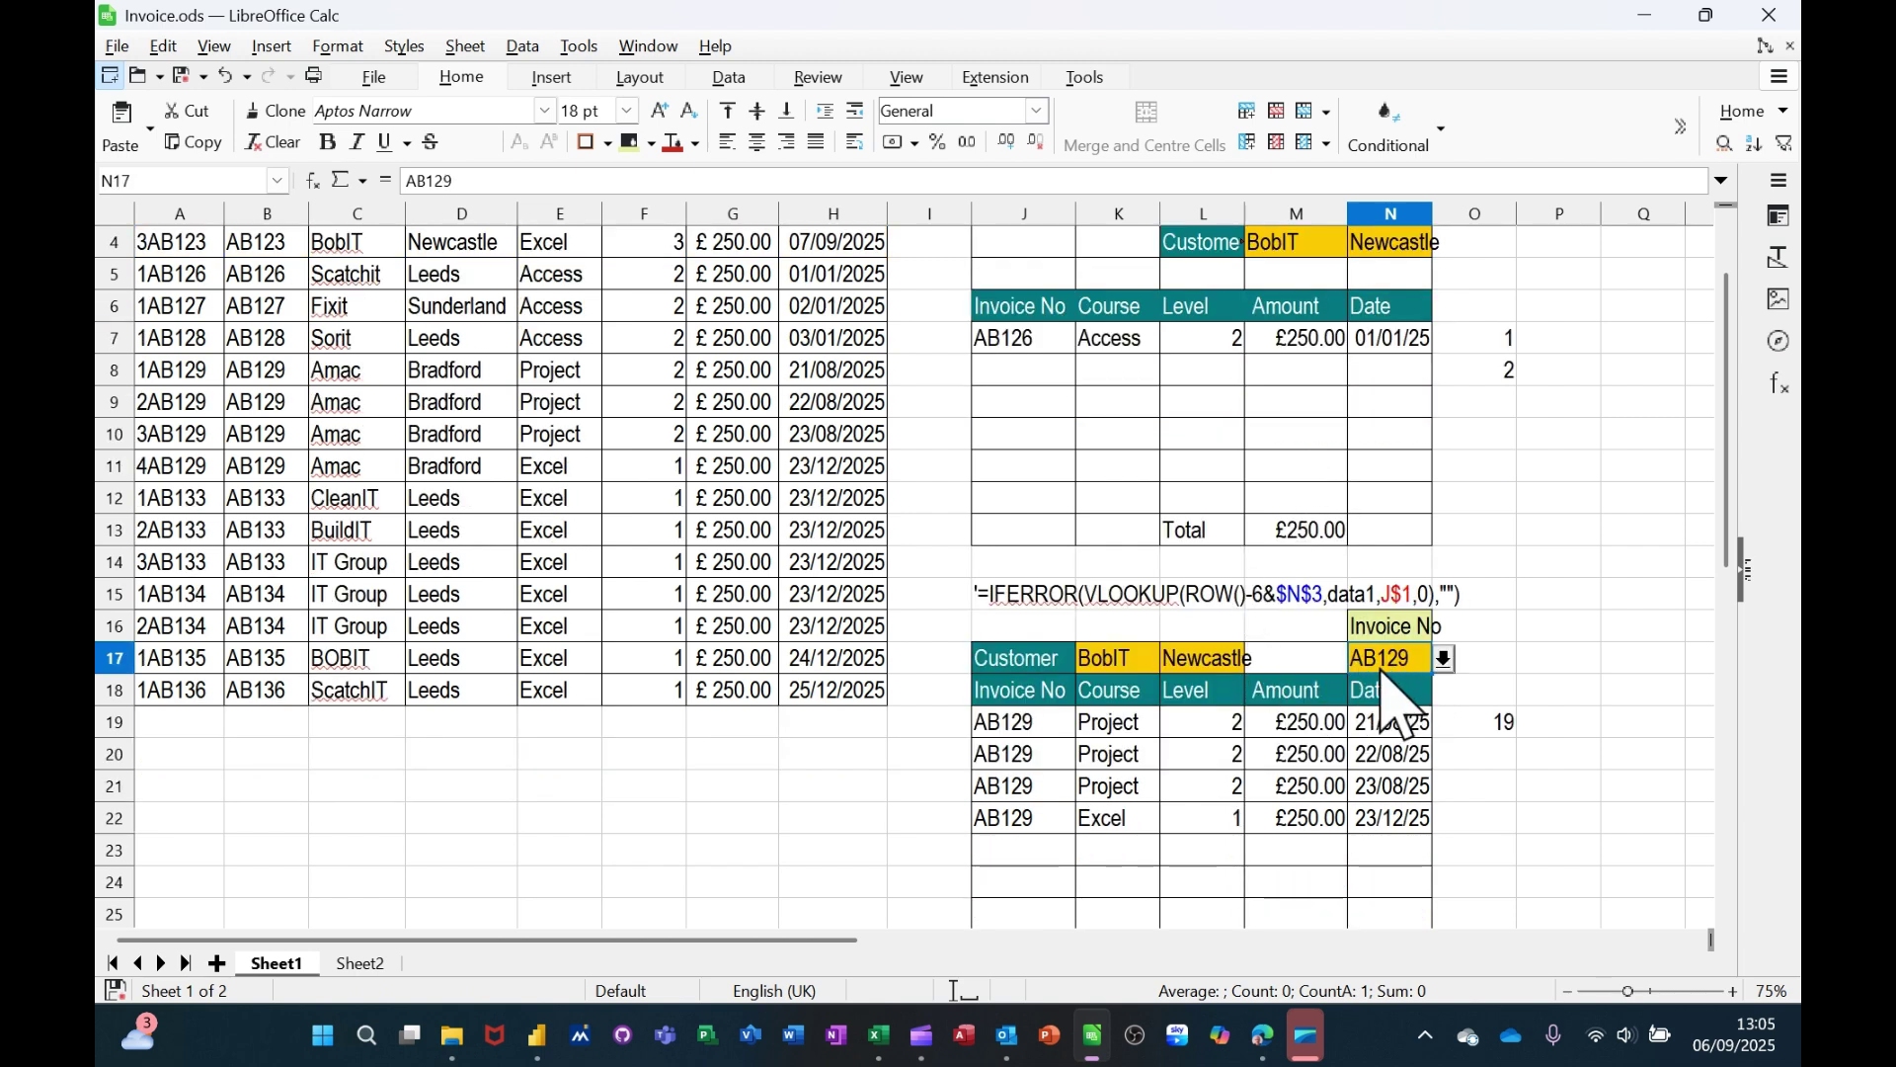
left_click(1098, 662)
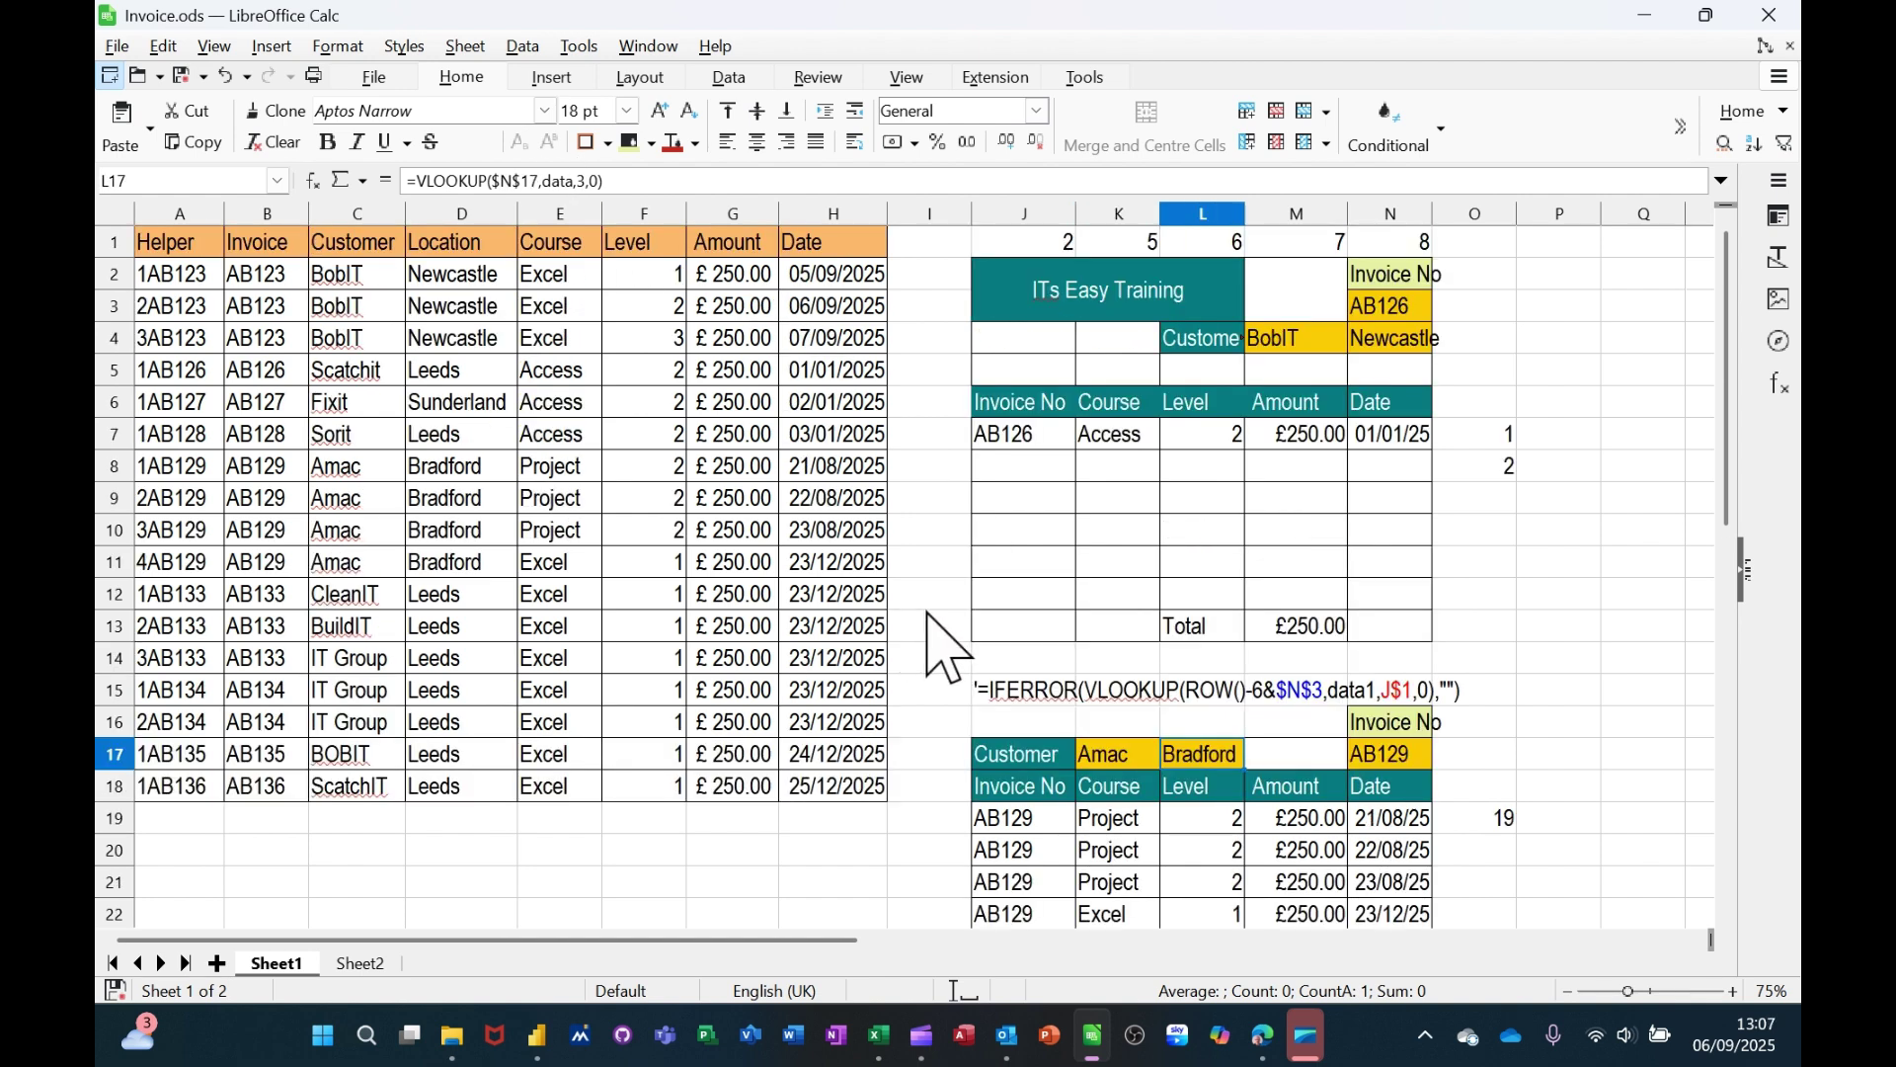
Step: Select AB123 in N17 so the lower invoice shows BobIT, Newcastle and three lines
scroll(1152, 720, "down", 3)
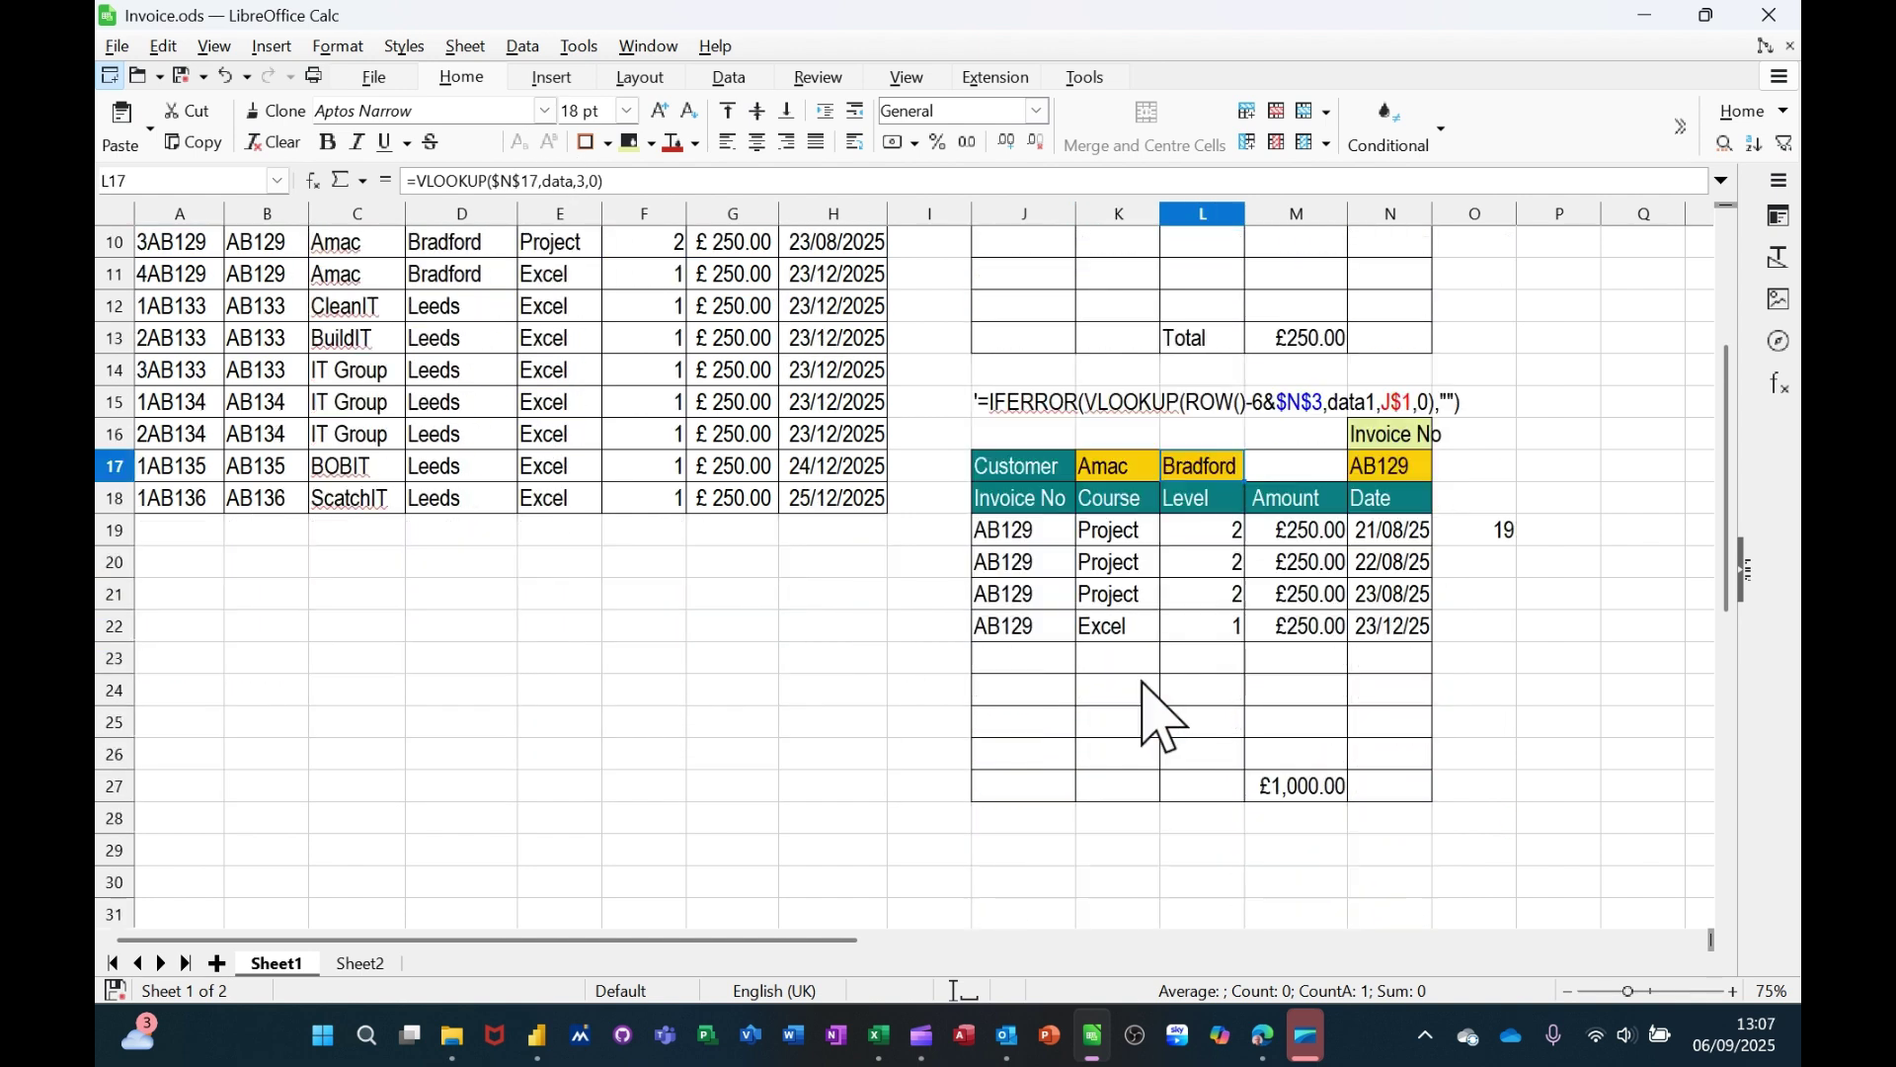
left_click(1398, 472)
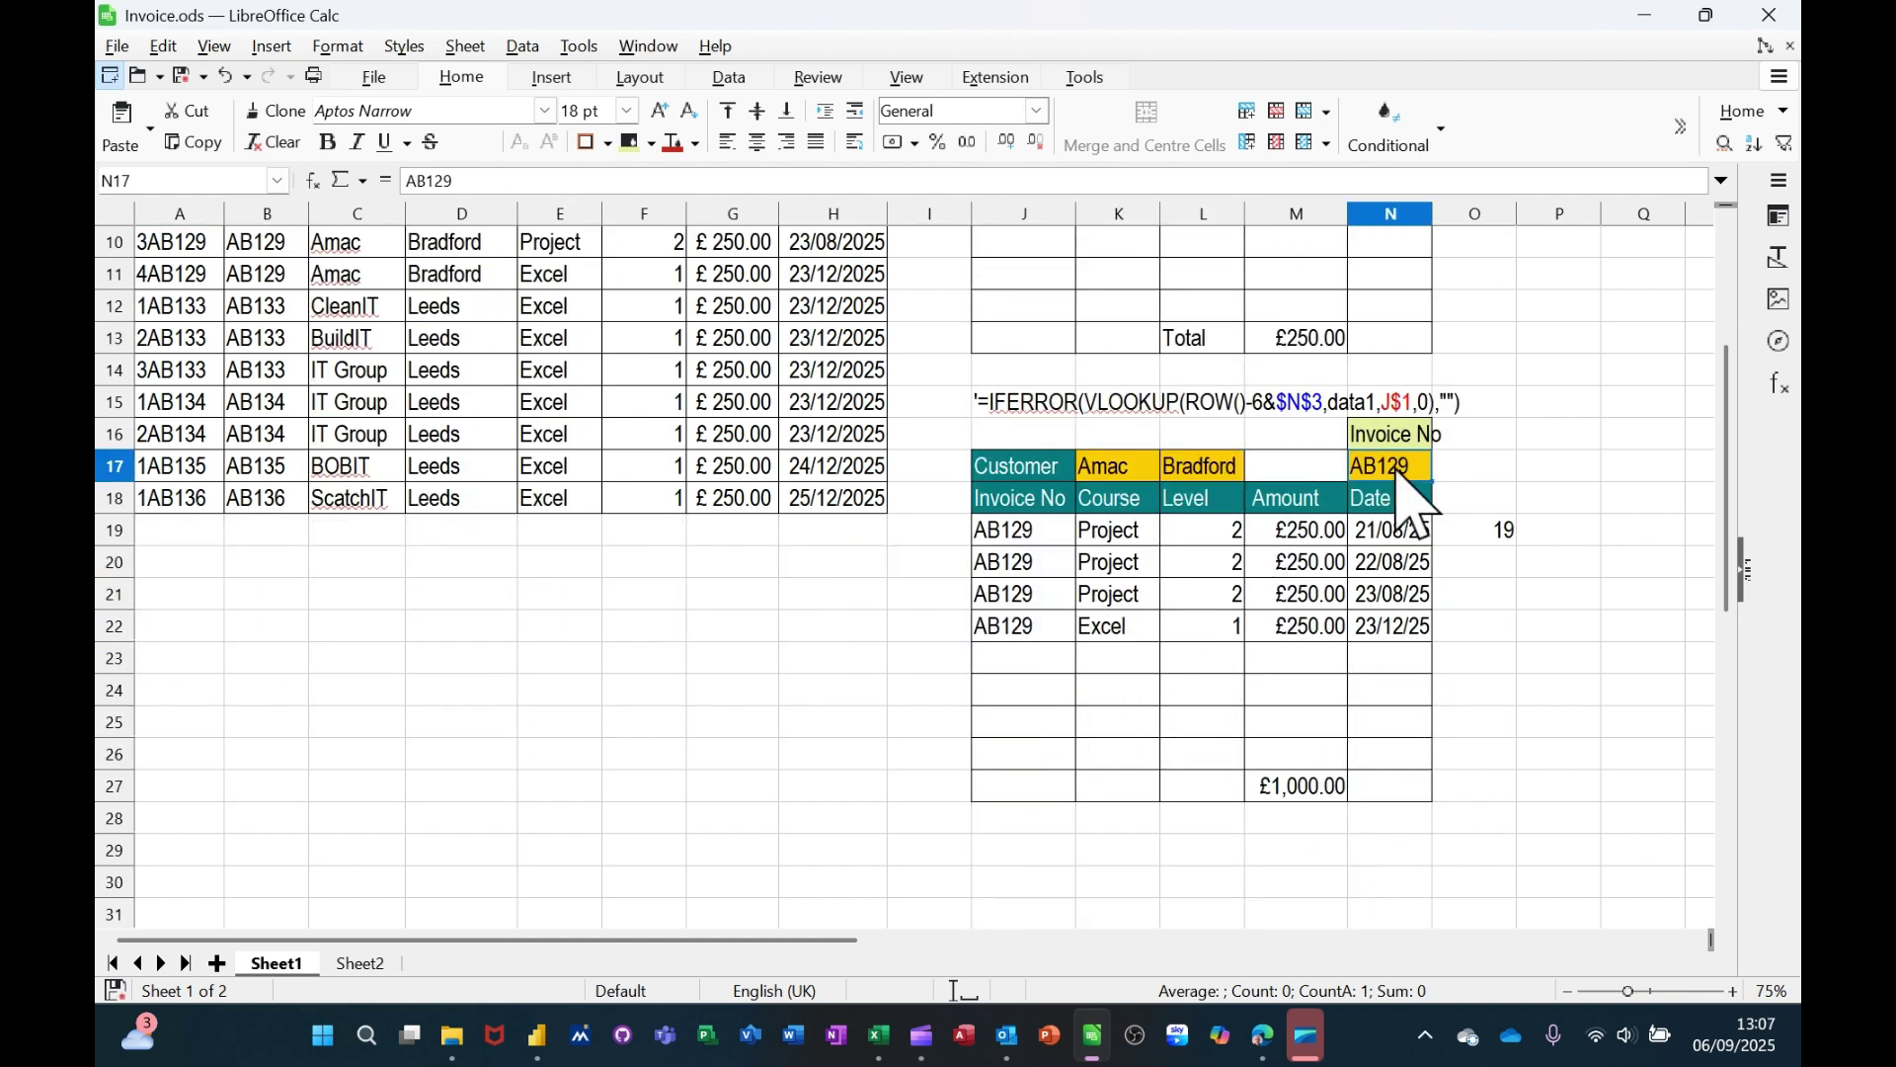
left_click(1444, 467)
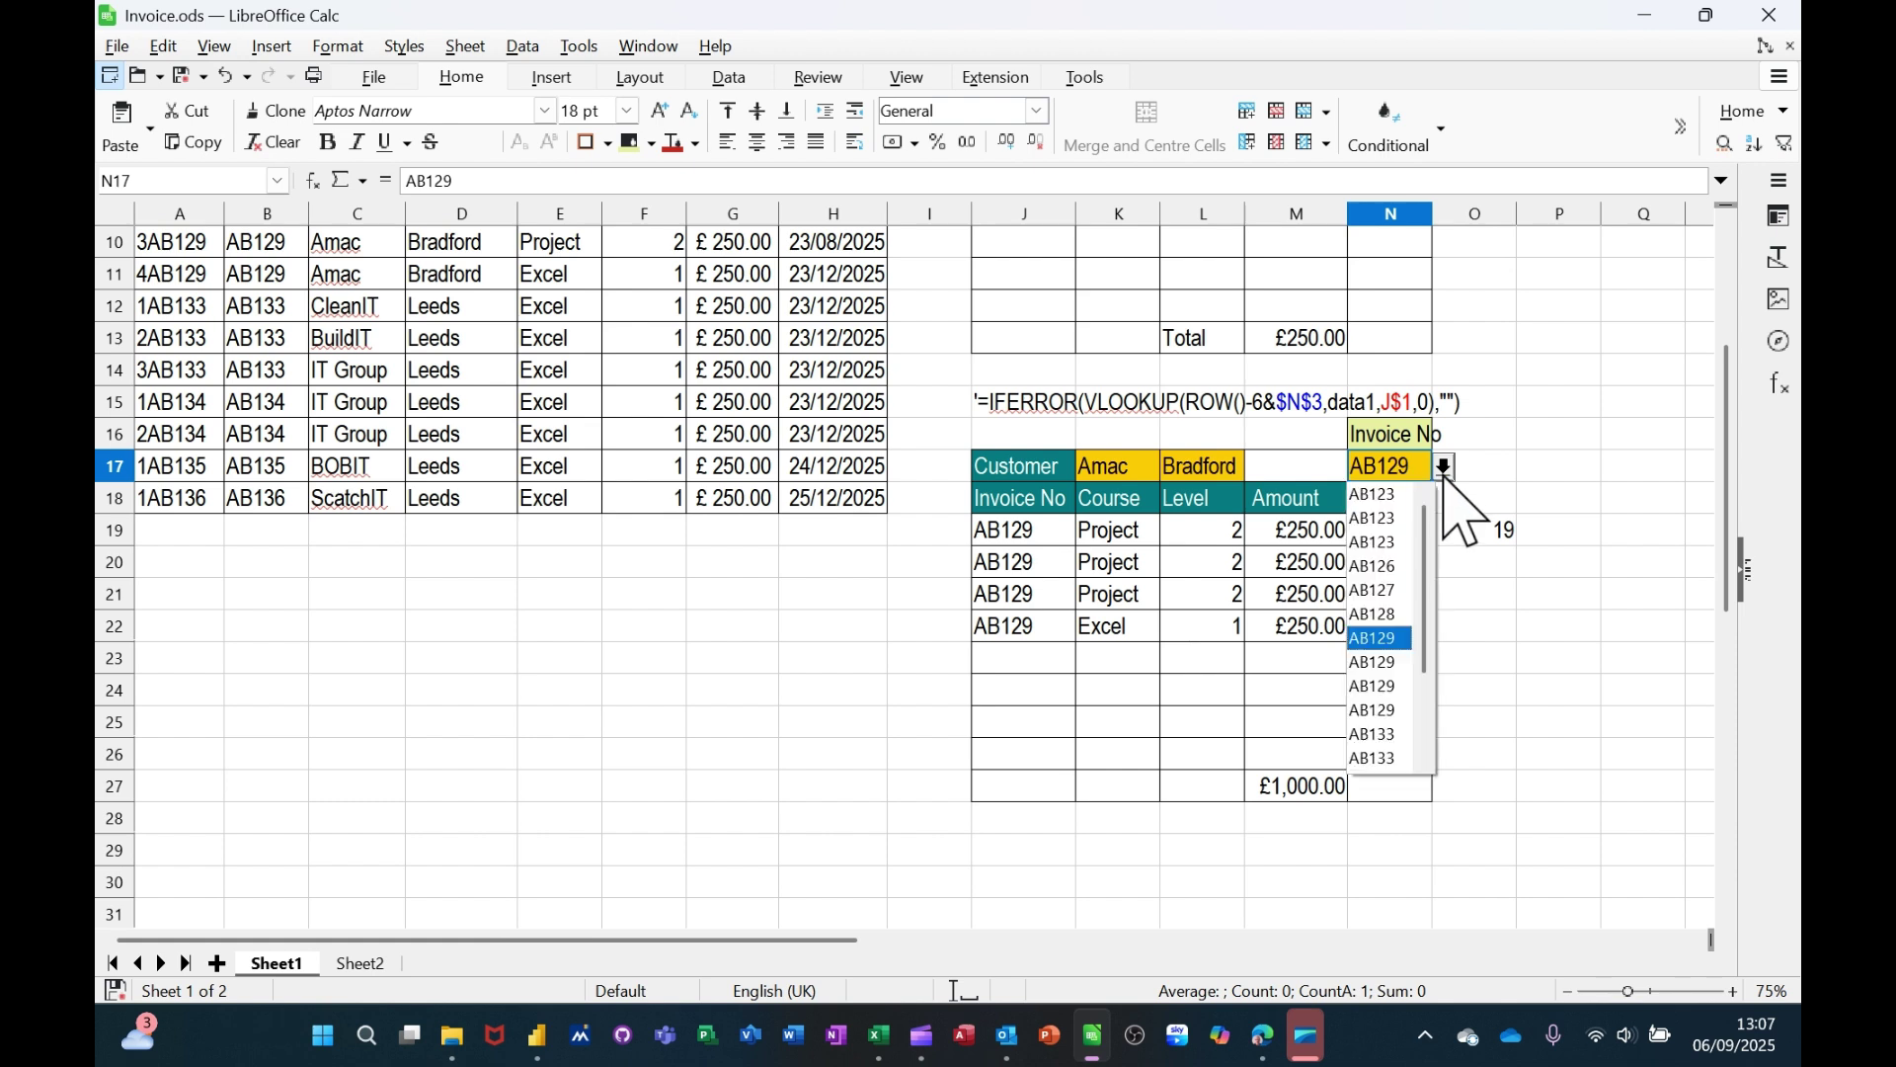
left_click(1383, 495)
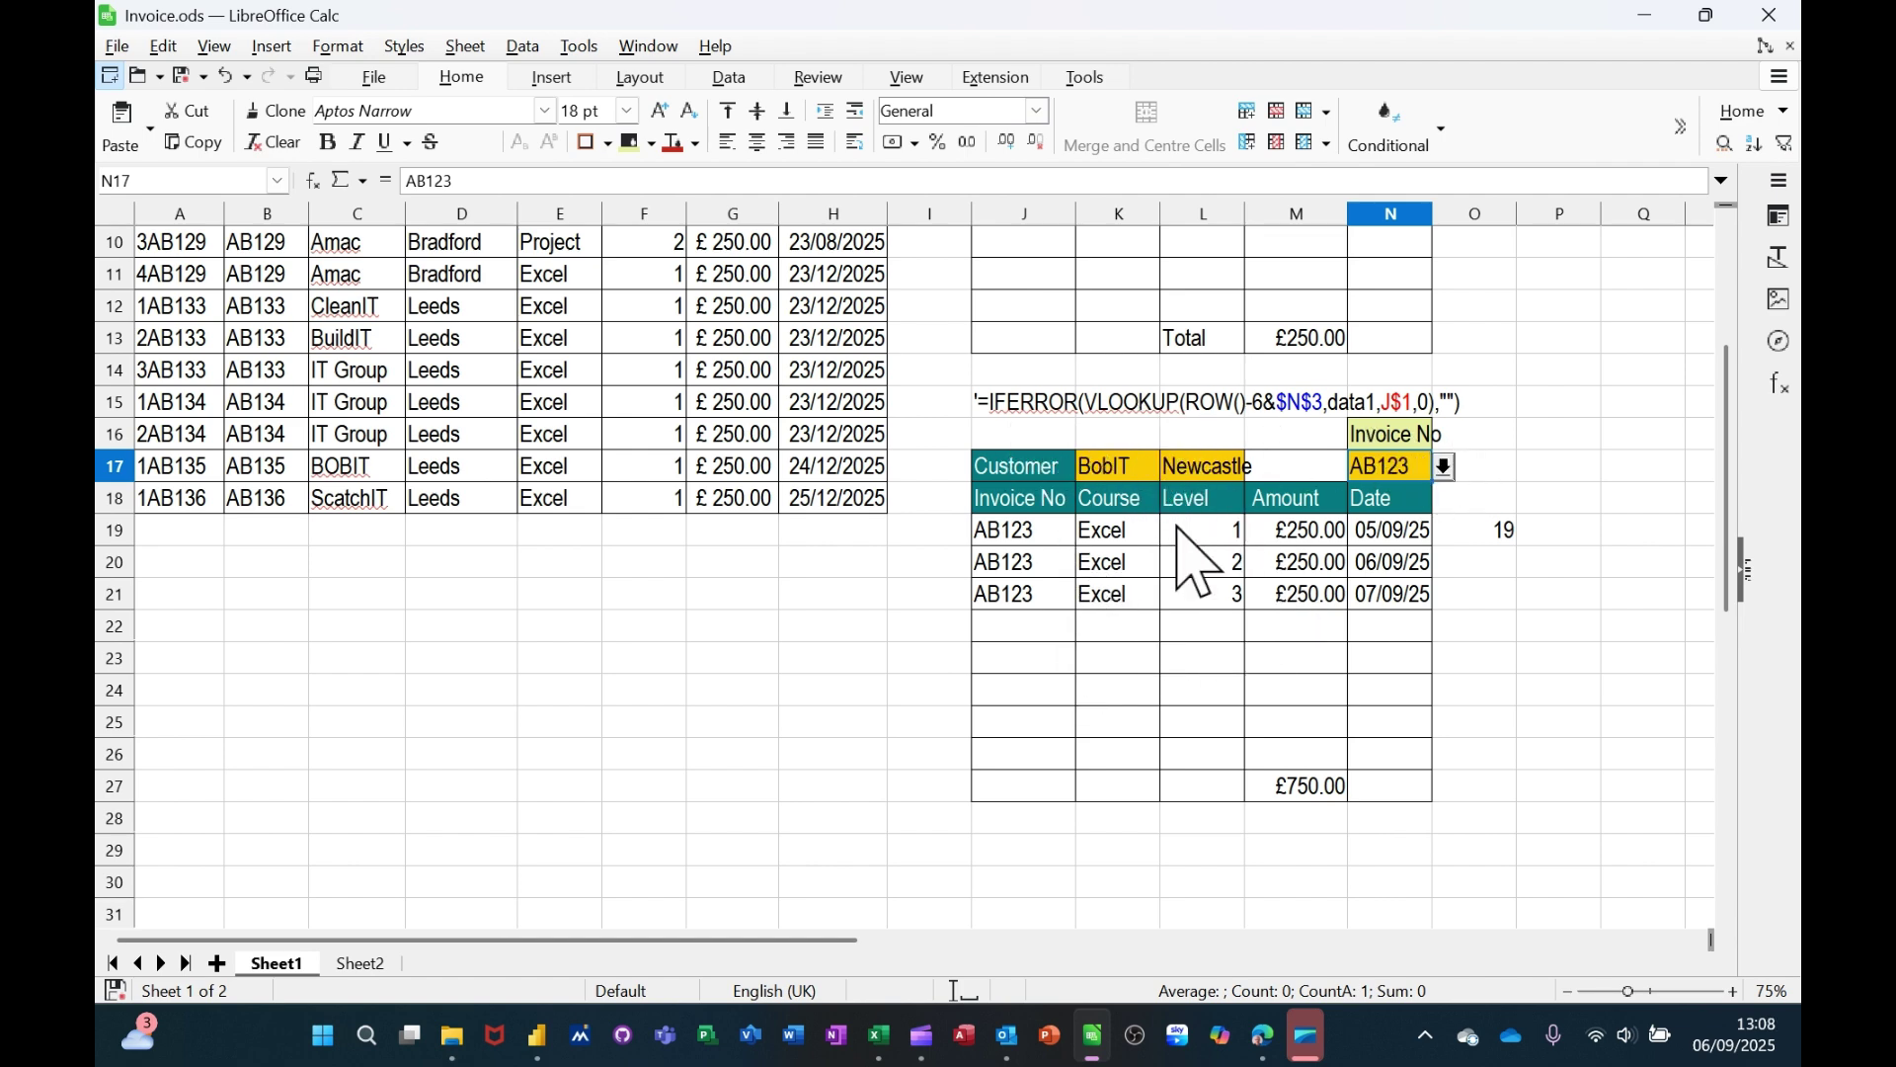
scroll(849, 504, "up", 3)
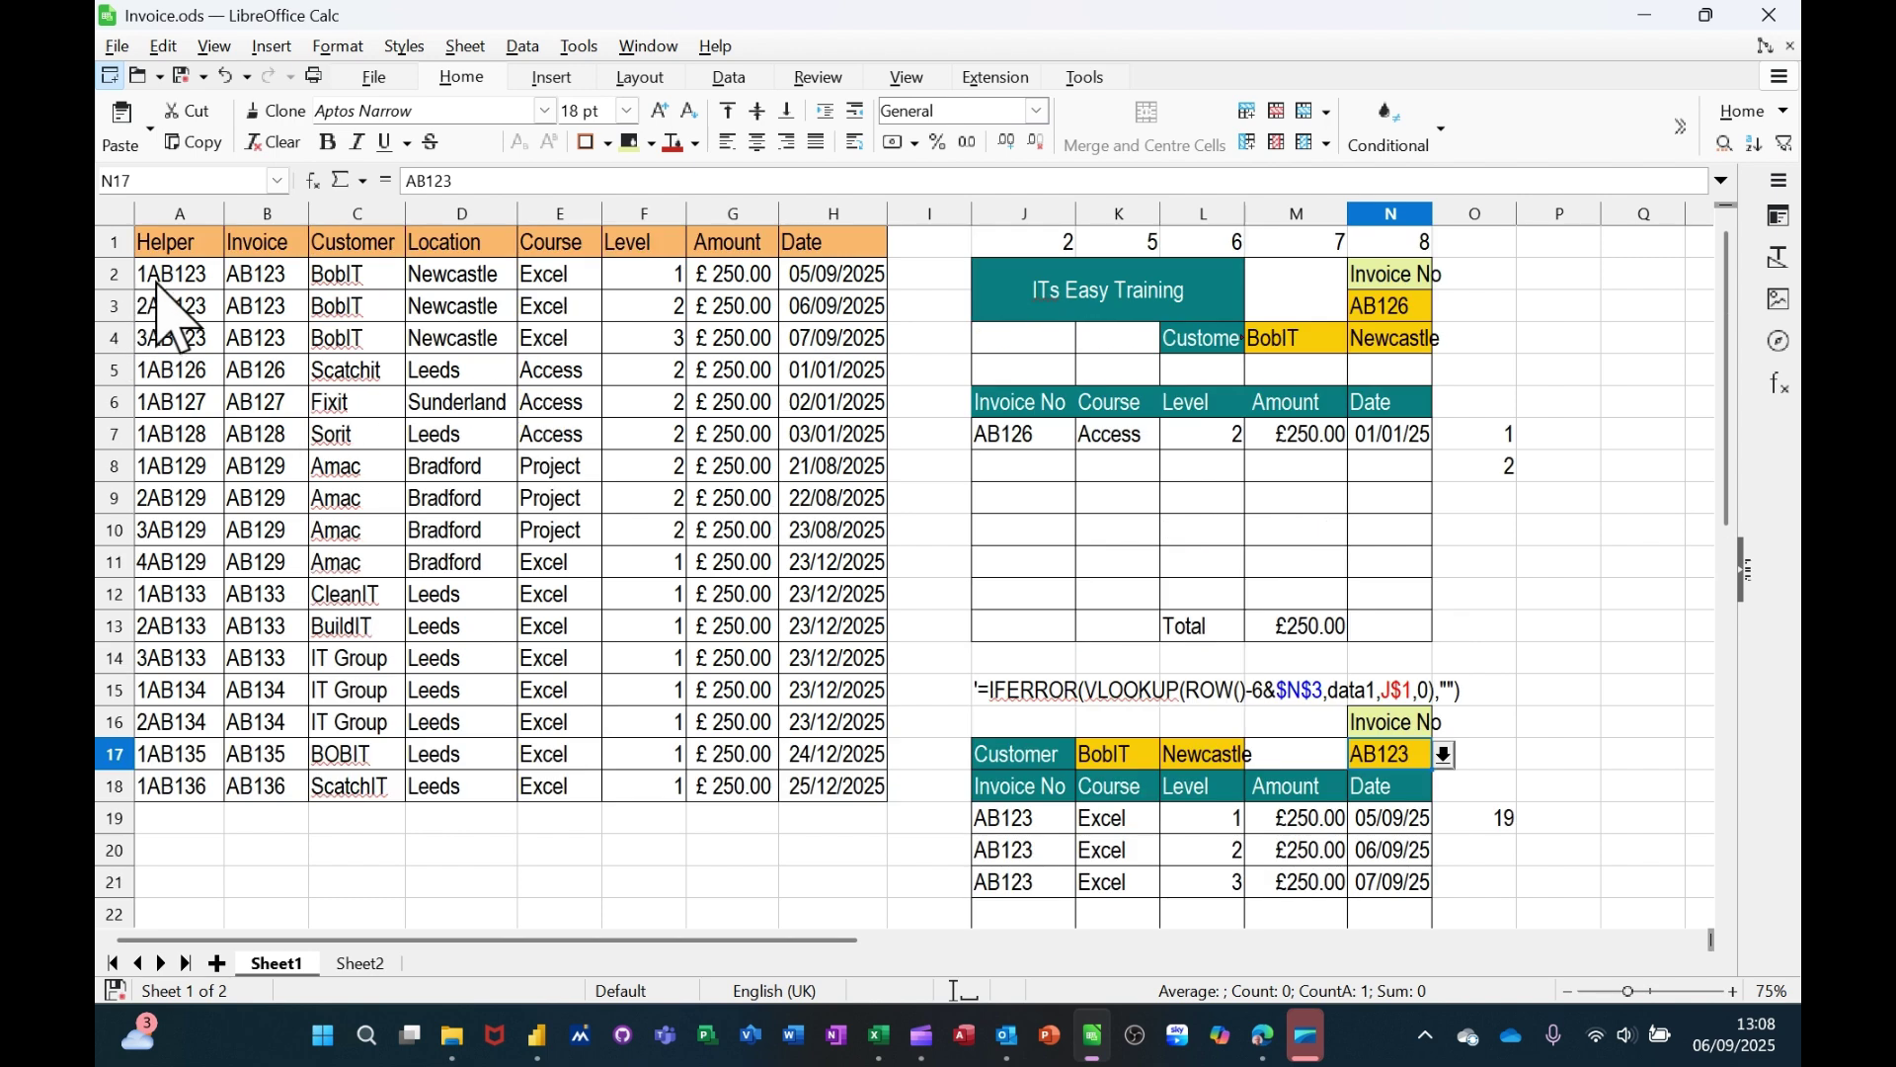
Step: Copy A2's helper formula =COUNTIF($B$2:B2,B2)&B2 and paste it into B19 as text
left_click(158, 281)
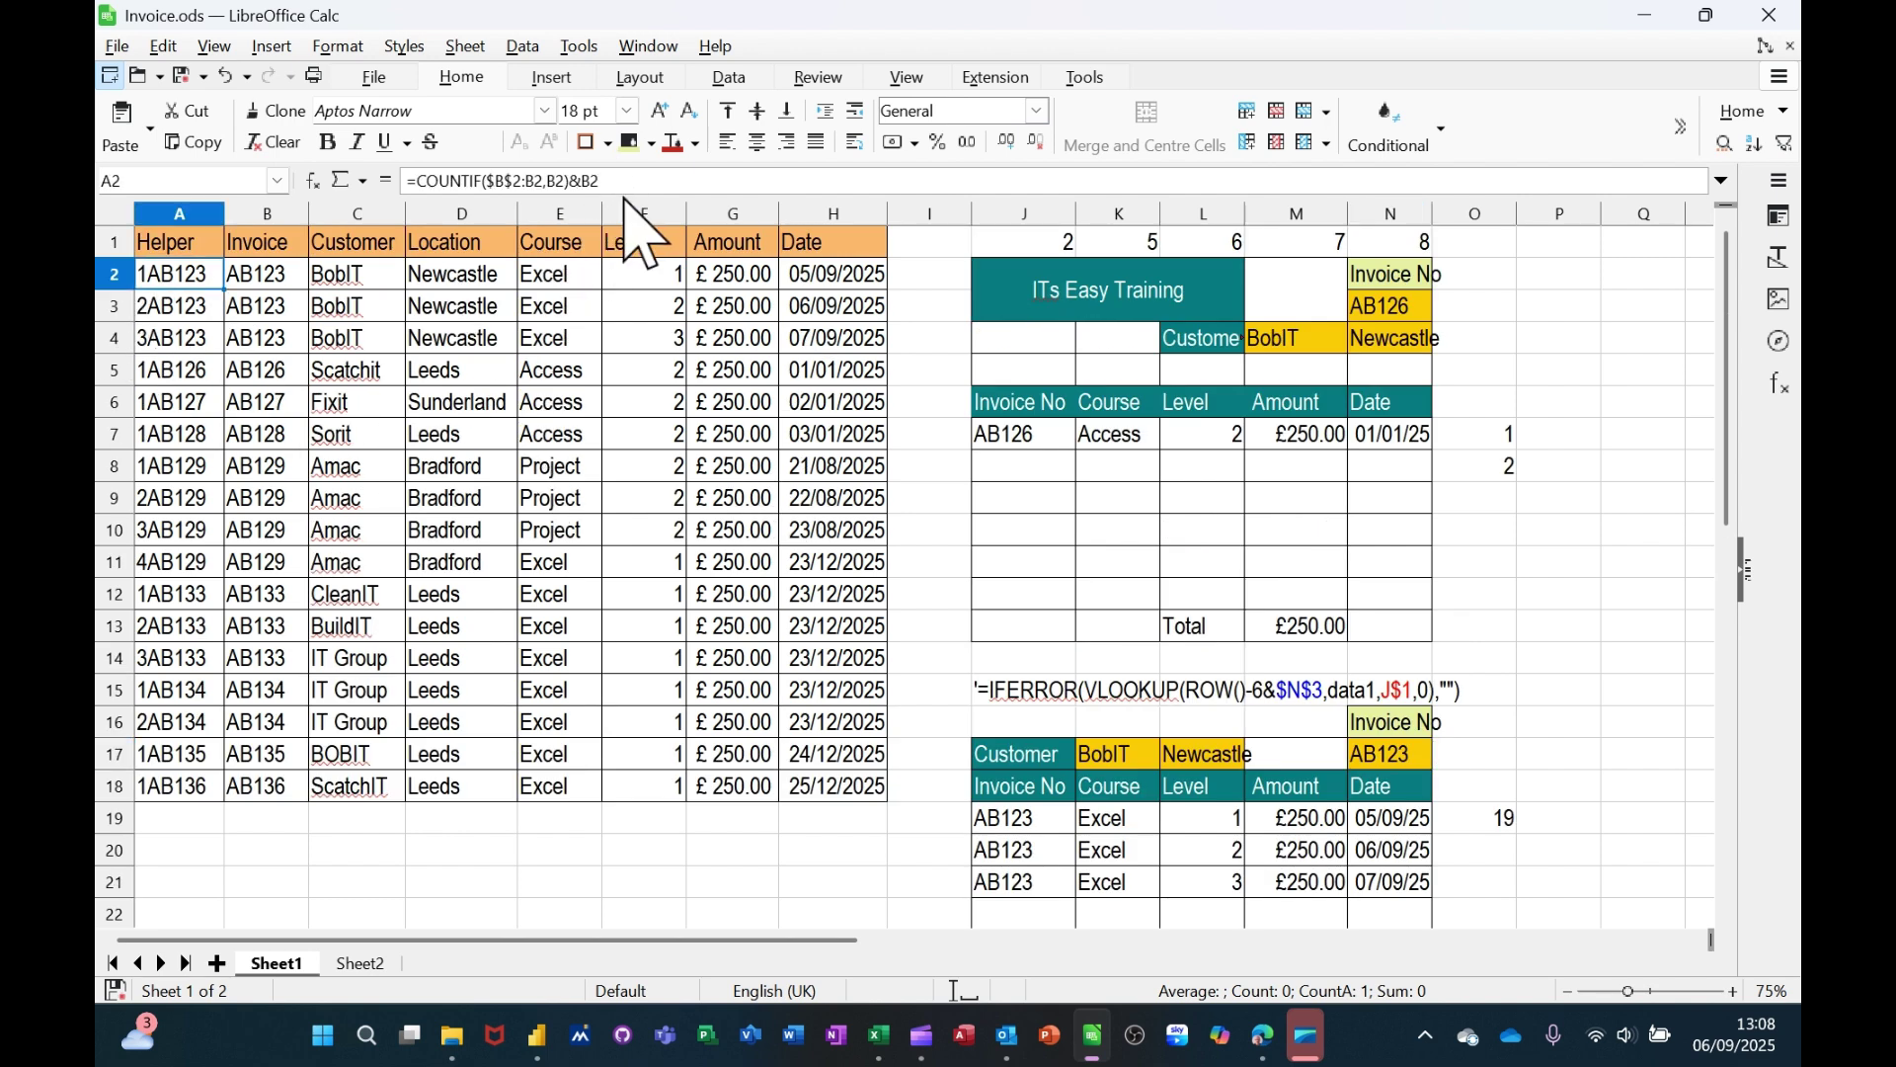
left_click_drag(601, 181, 393, 180)
key("ctrl+c")
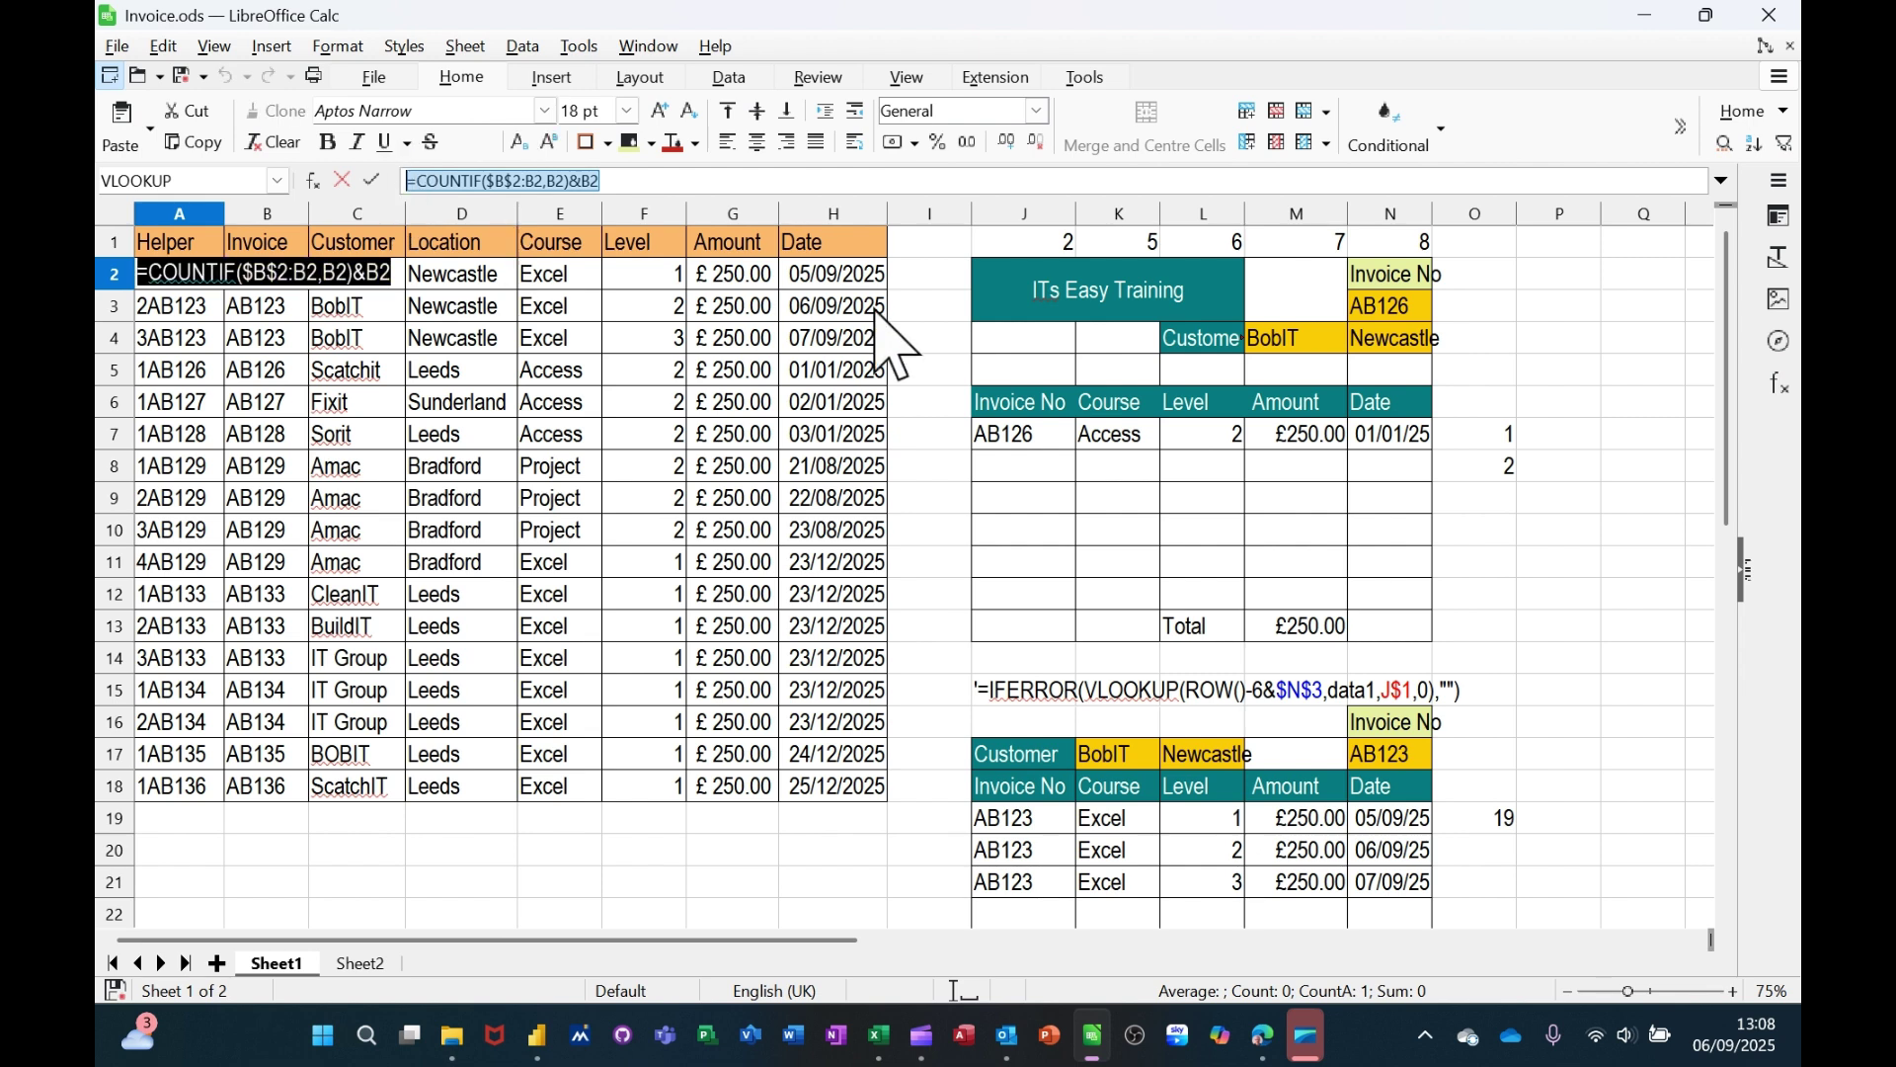
left_click(371, 182)
scroll(543, 524, "down", 2)
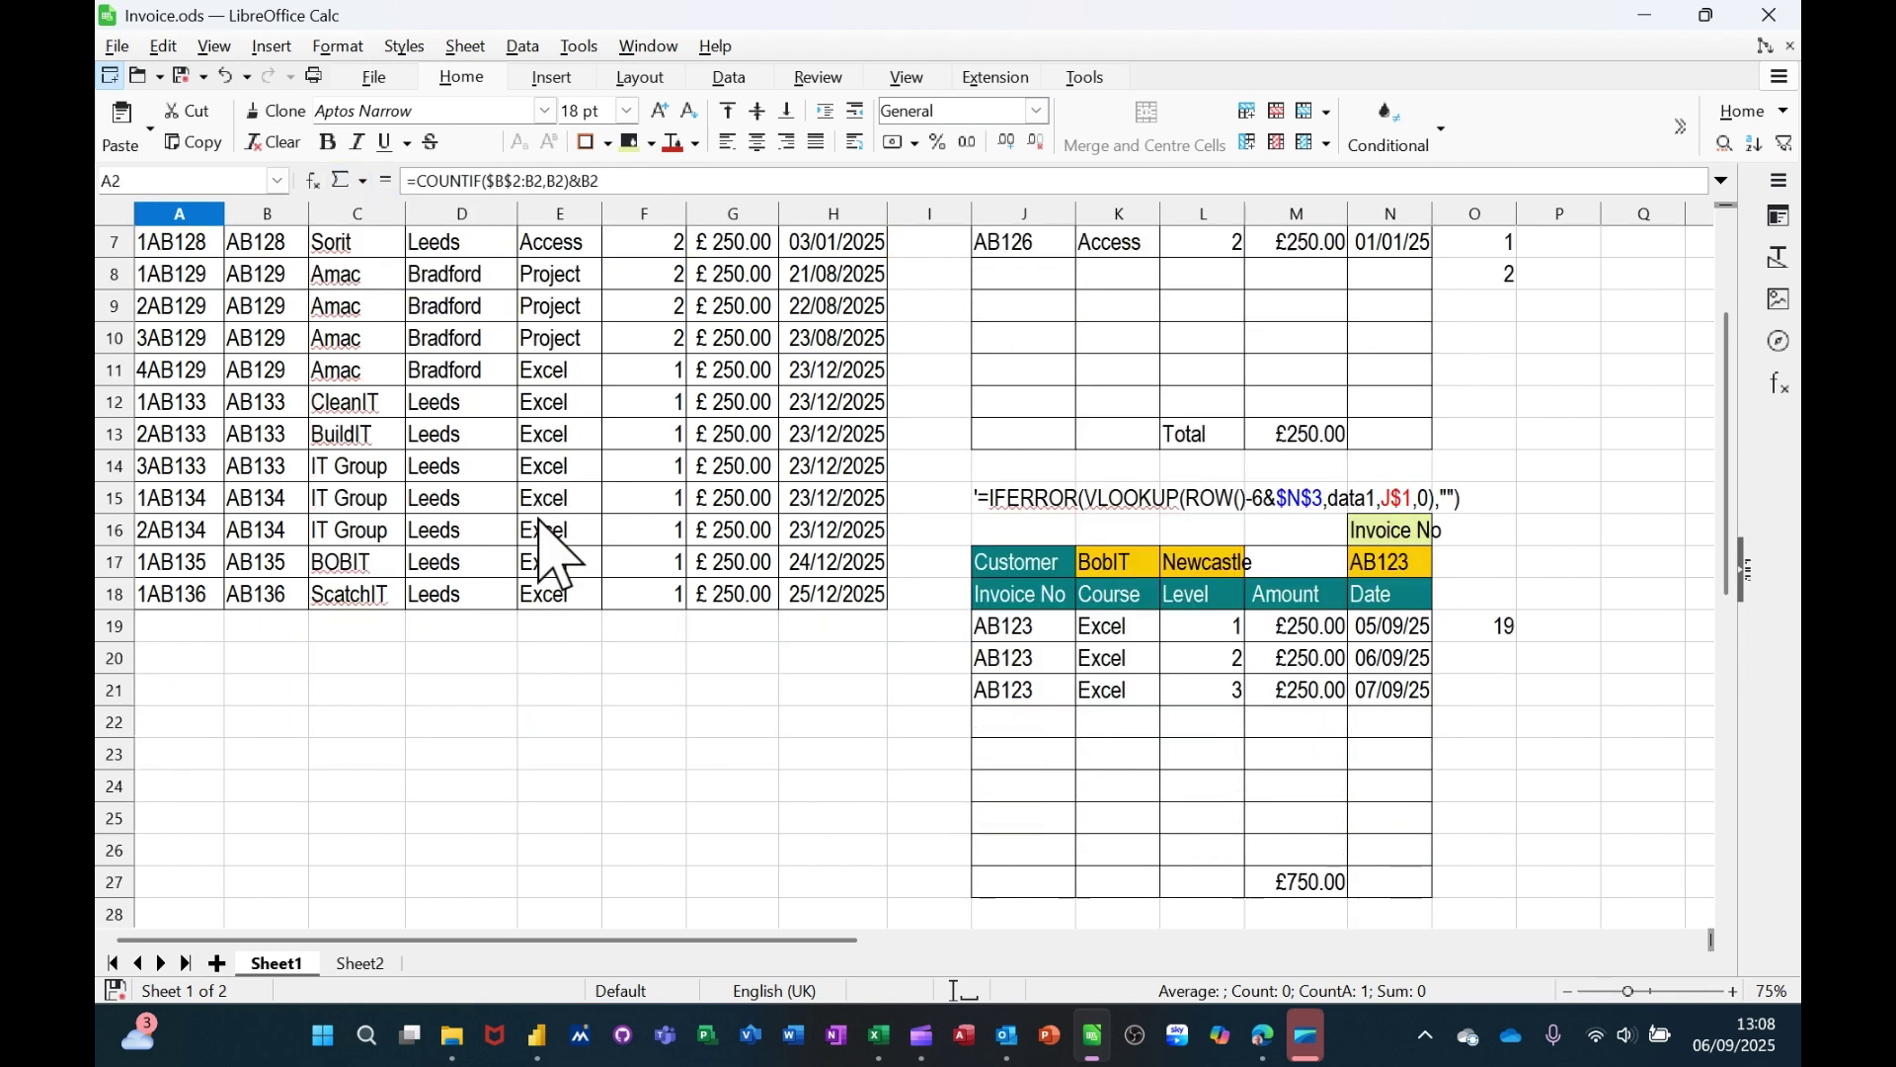
left_click(242, 632)
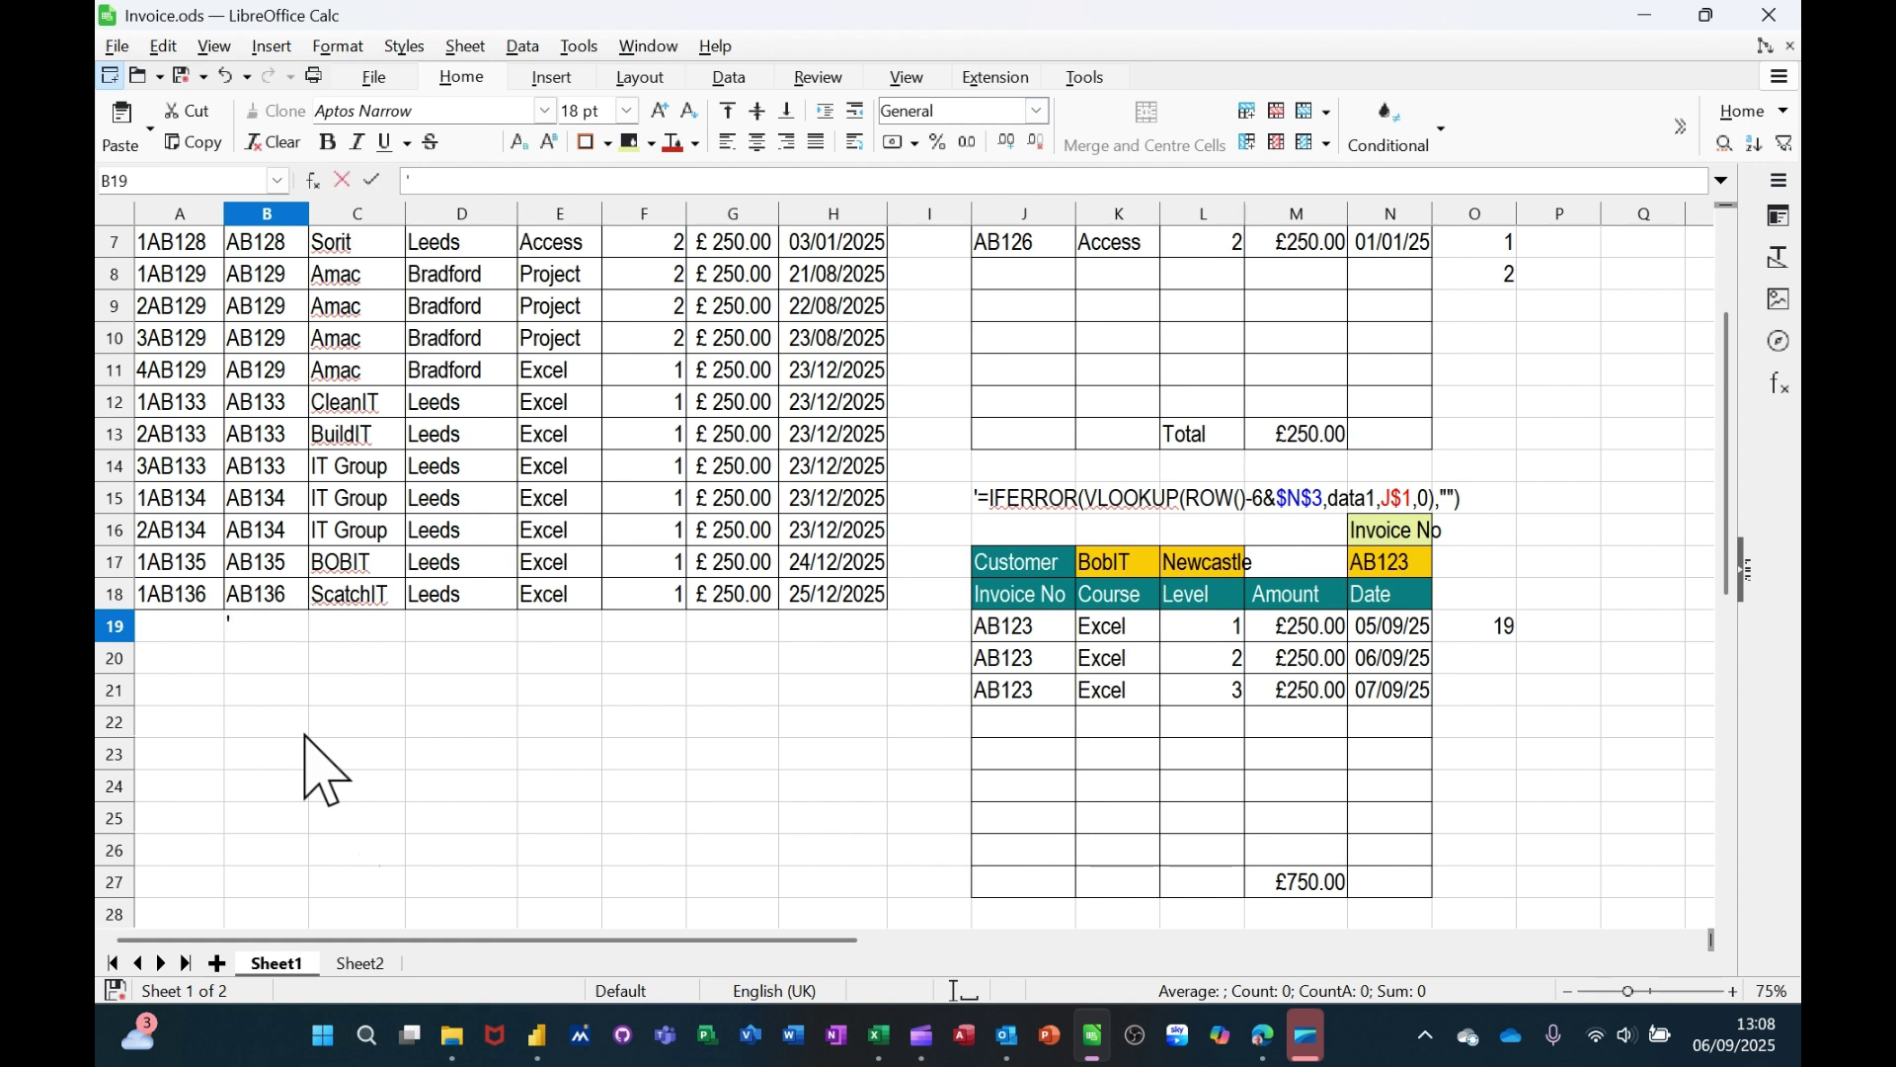
type("'")
key("ctrl+v")
key("Return")
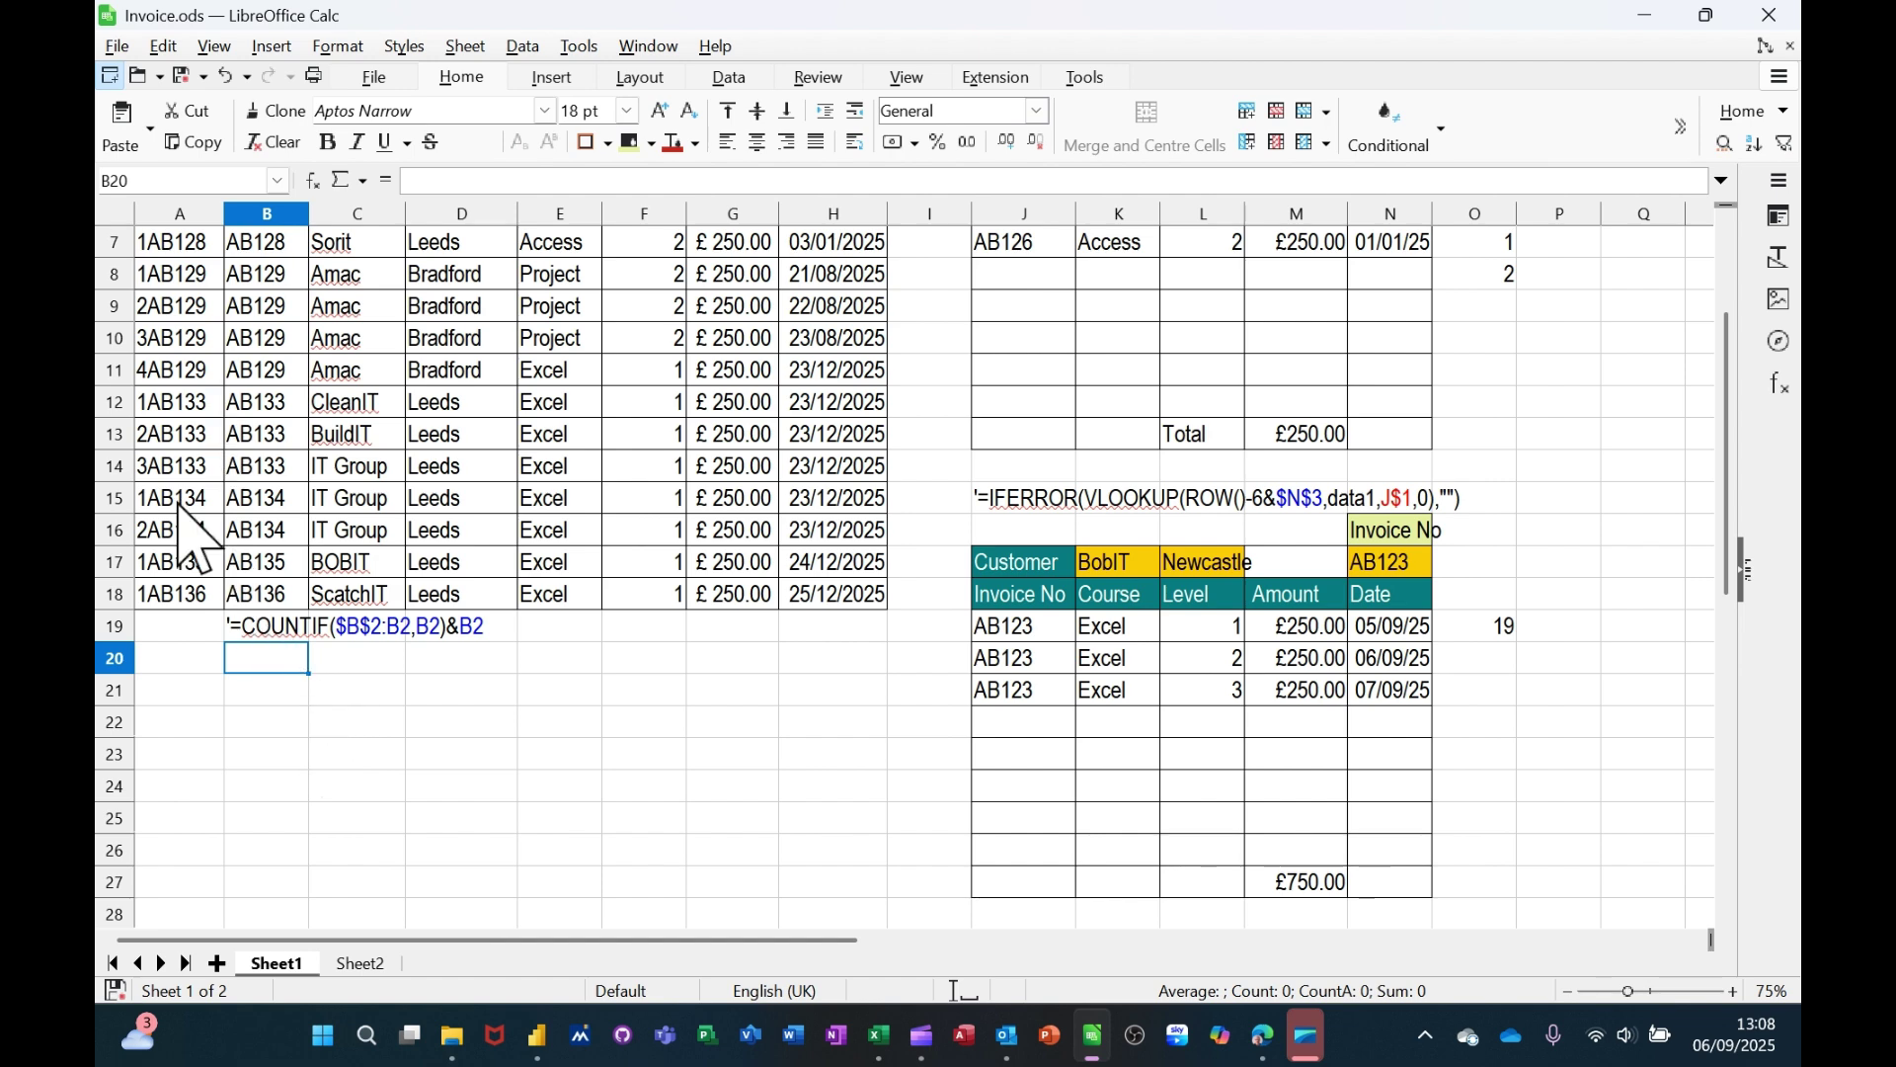
scroll(163, 513, "up", 2)
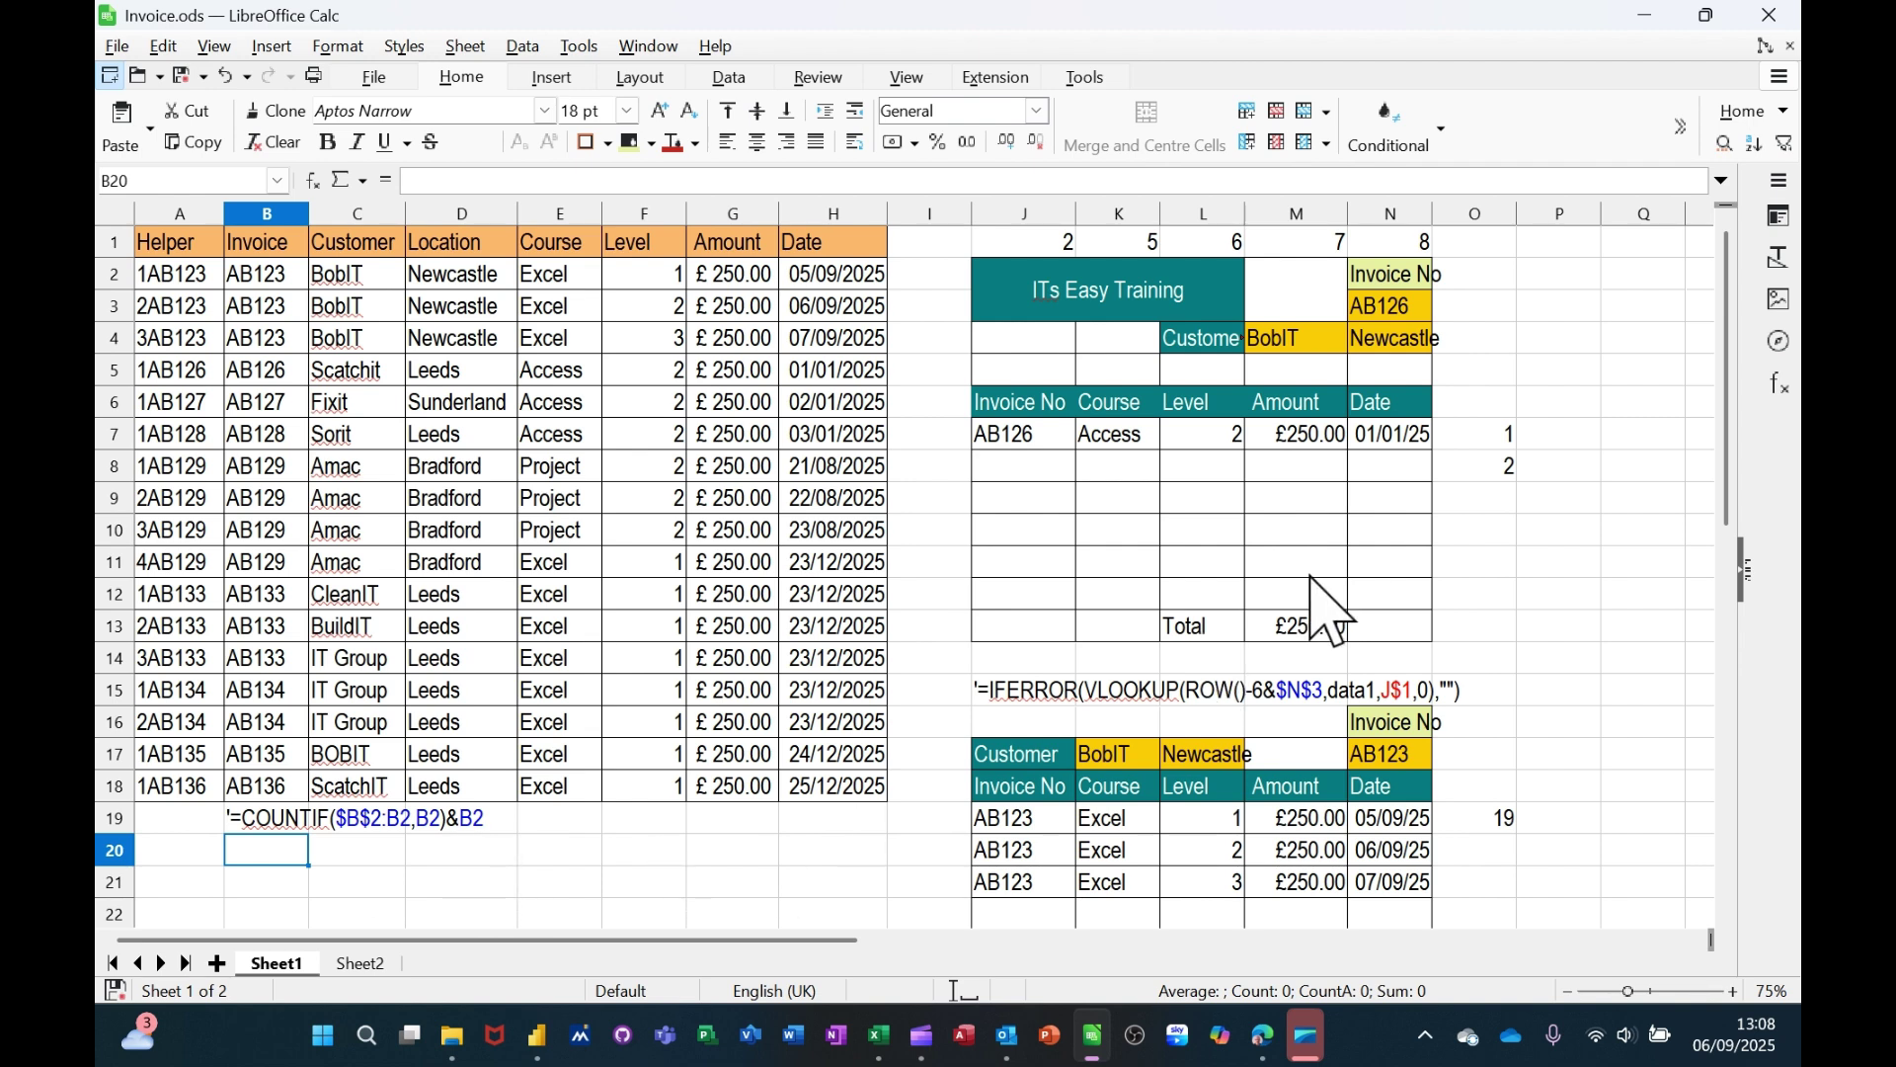
scroll(1511, 538, "down", 2)
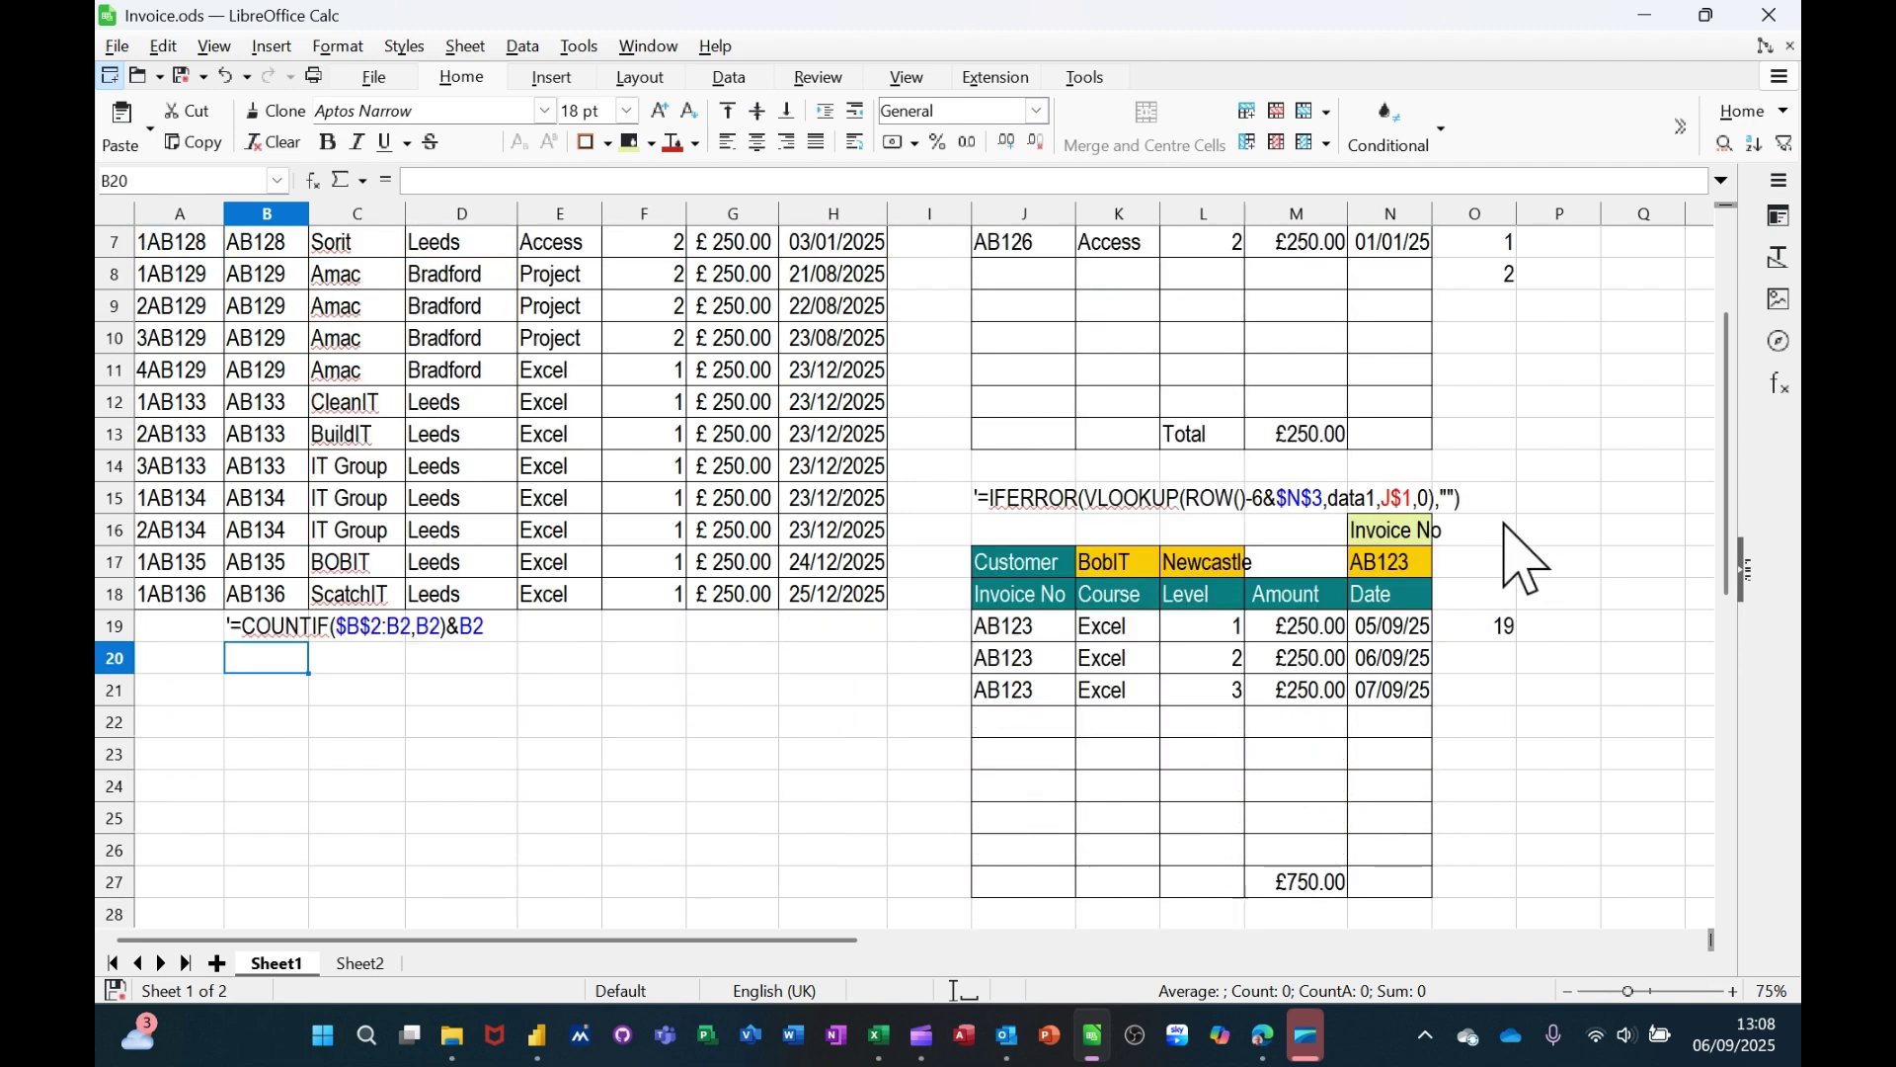